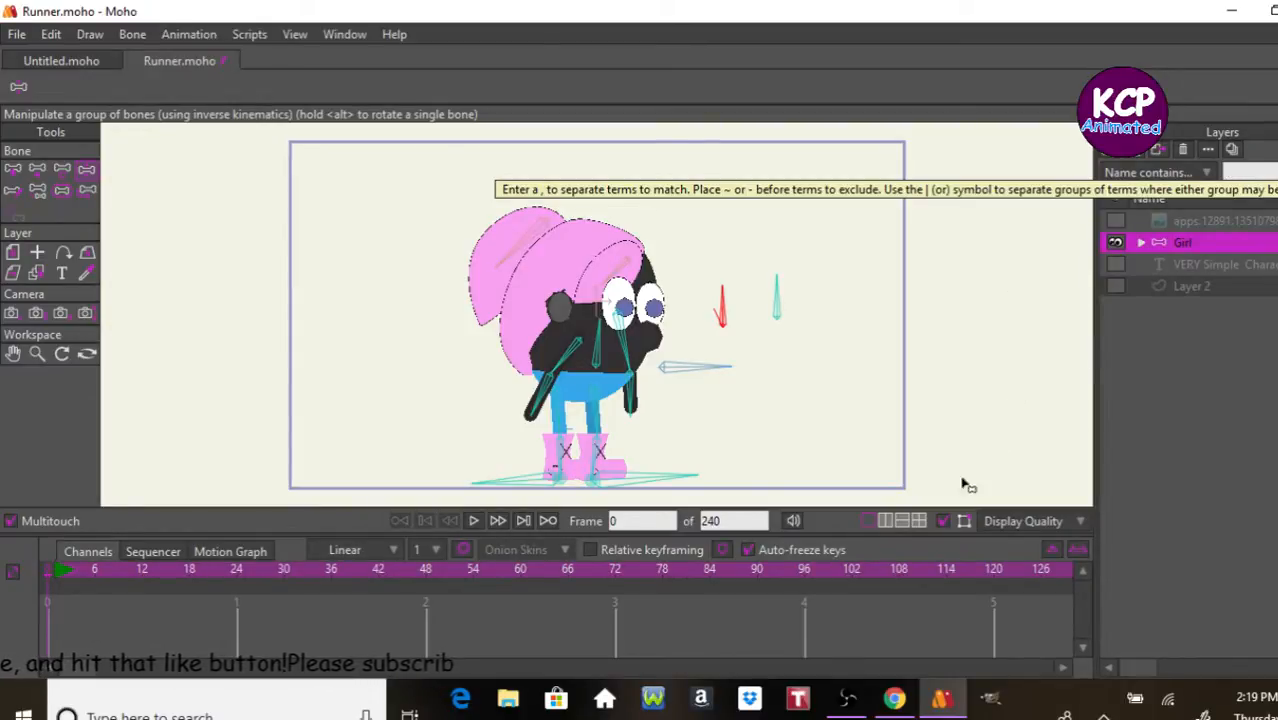
Step: Switch to the Overview file in Notepad and review the character overview and Actions list
{"action": "left_click", "coordinate": [760, 717]}
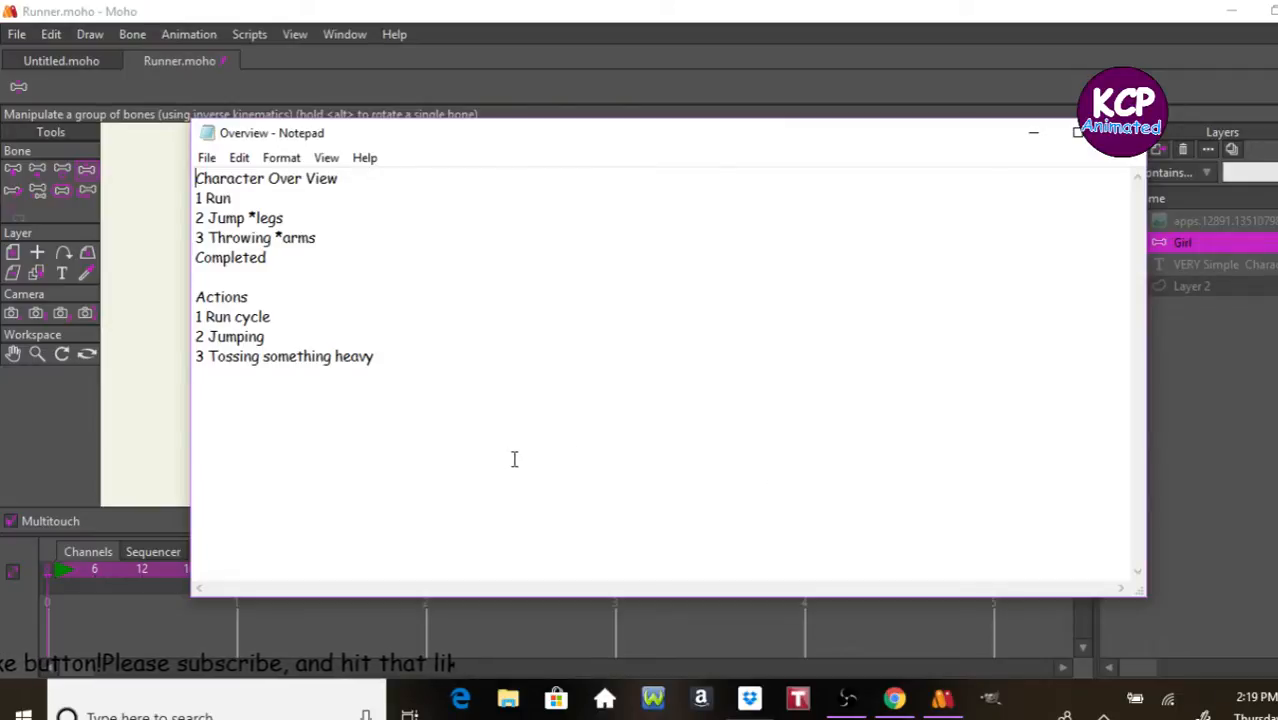
{"action": "left_click", "coordinate": [1044, 133]}
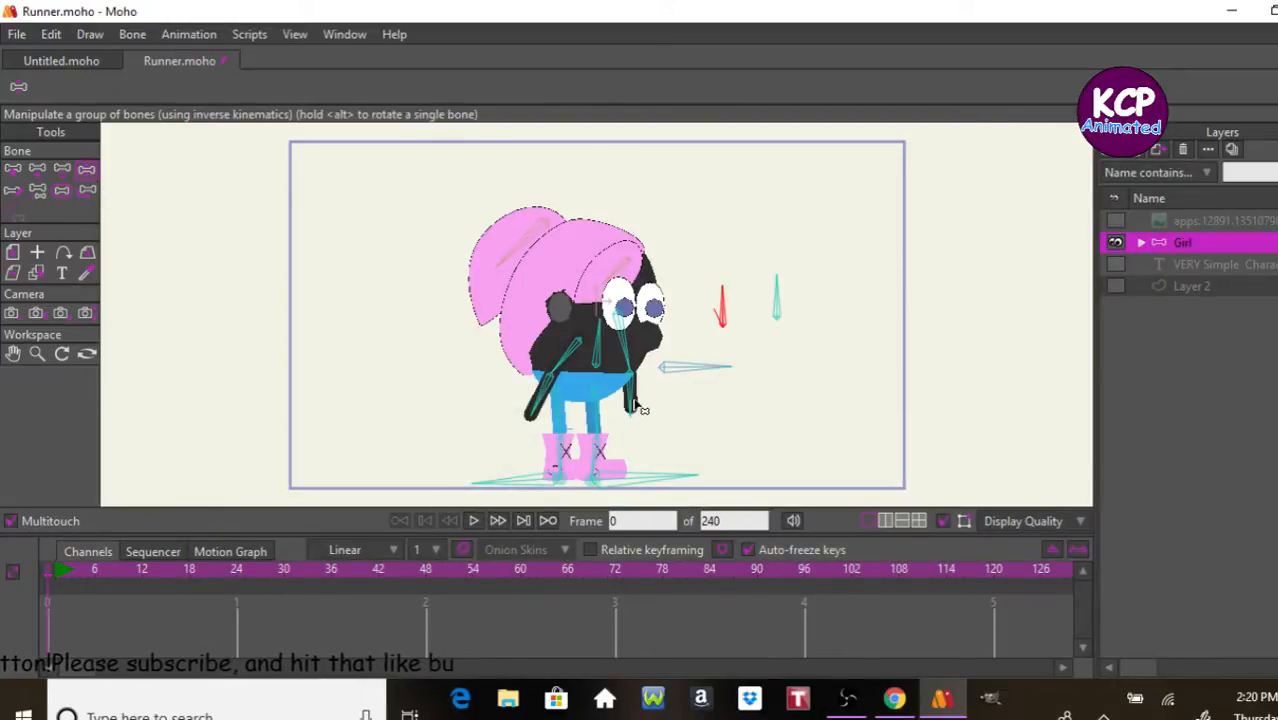
Step: Test the girl's rig by posing both arms and swinging the head-turn control bone with the Manipulate Bones tool
{"action": "left_click_drag", "start_coordinate": [632, 404], "coordinate": [700, 366]}
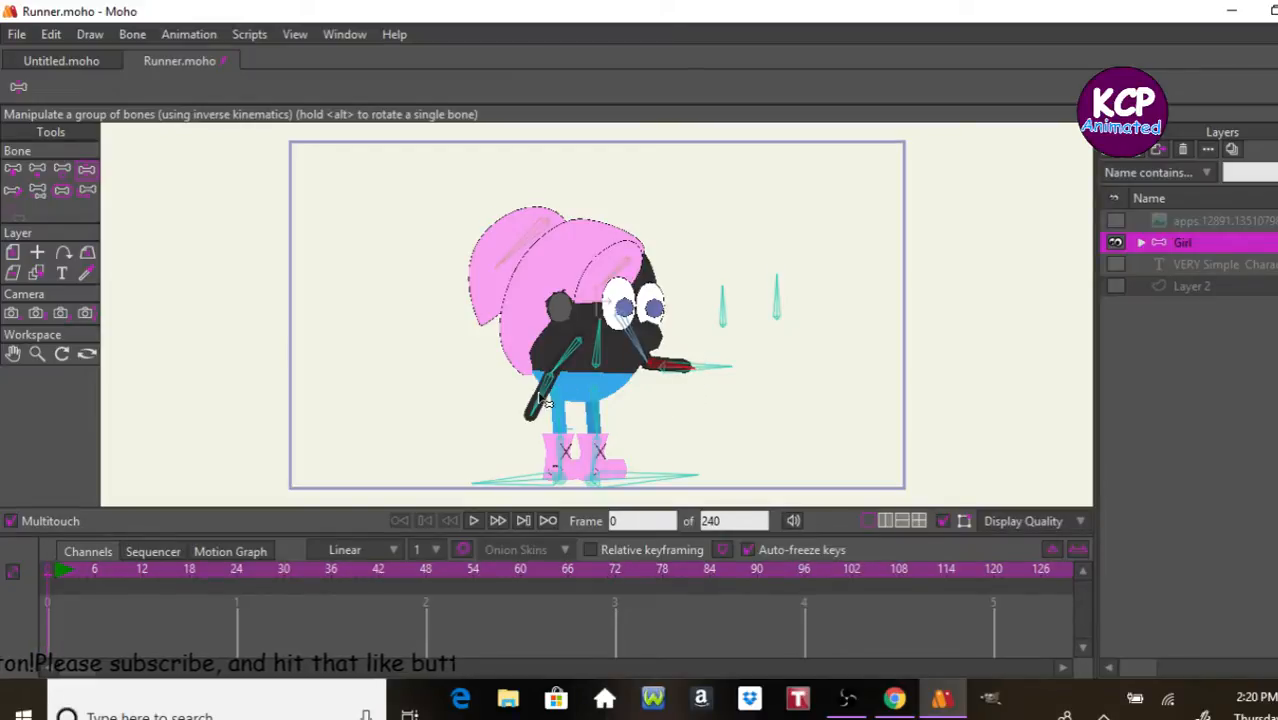
{"action": "left_click_drag", "start_coordinate": [542, 402], "coordinate": [581, 370]}
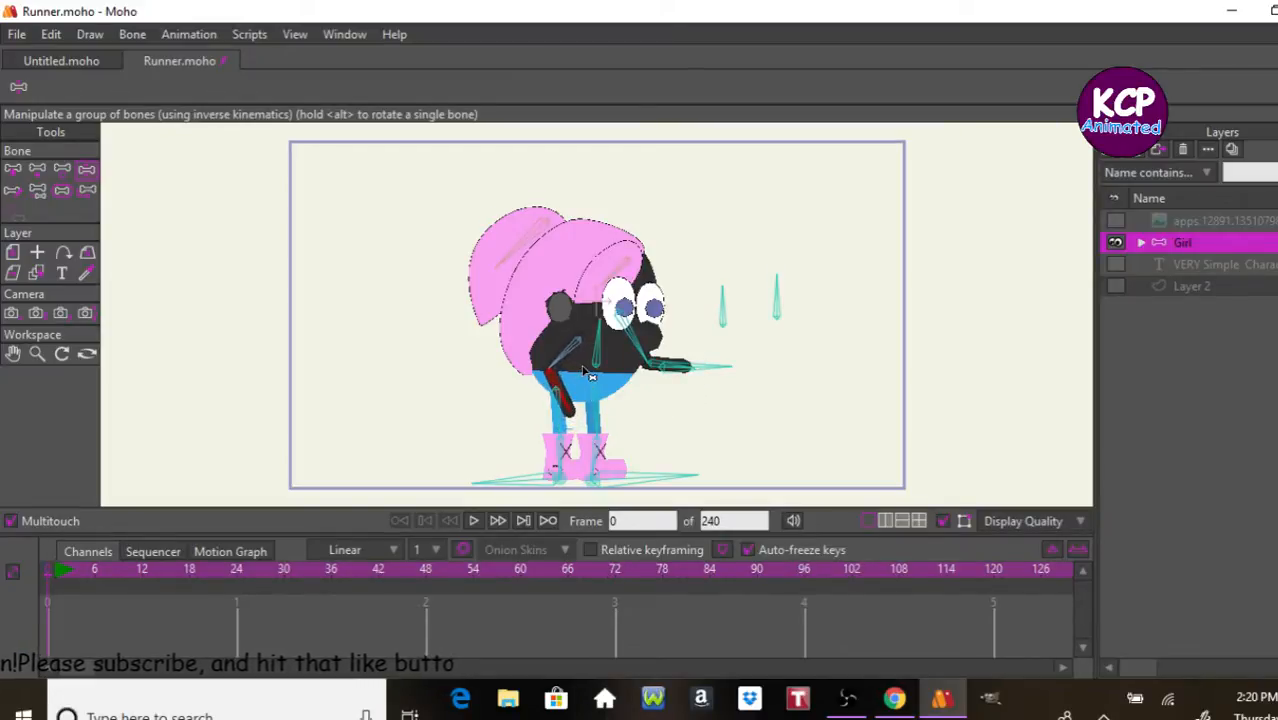
{"action": "left_click_drag", "start_coordinate": [722, 305], "coordinate": [777, 305]}
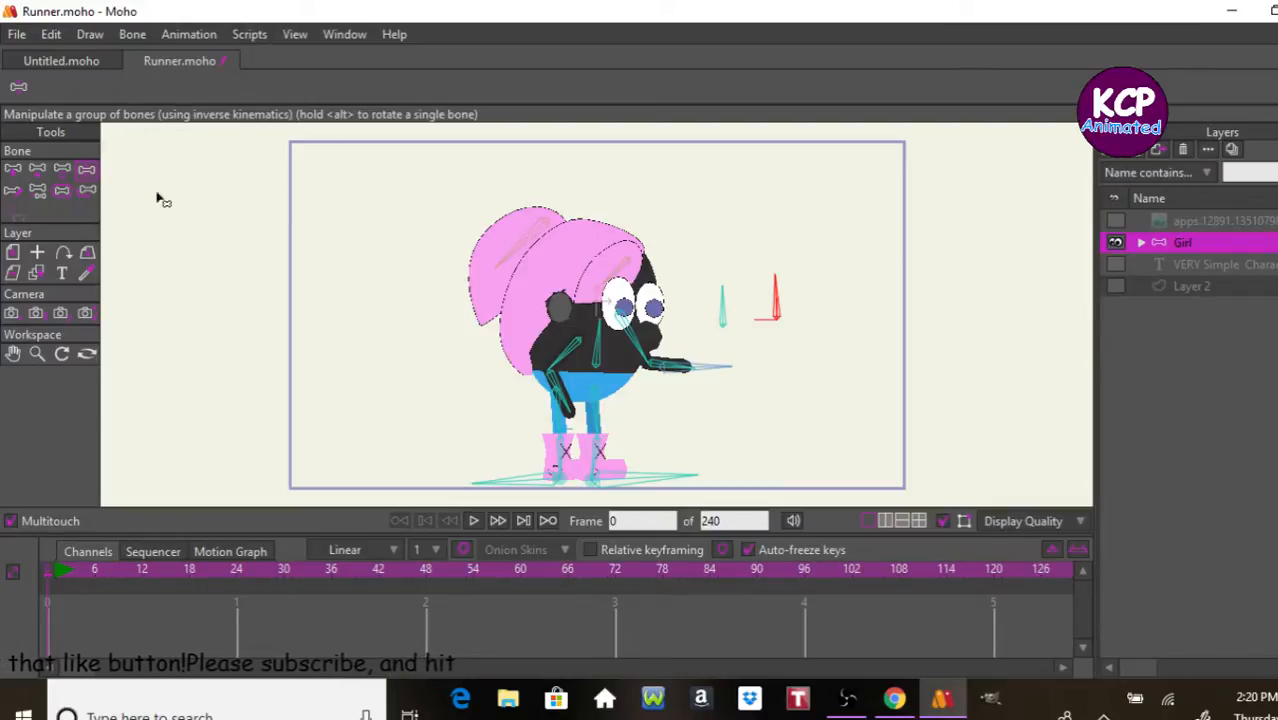
{"action": "left_click", "coordinate": [12, 176]}
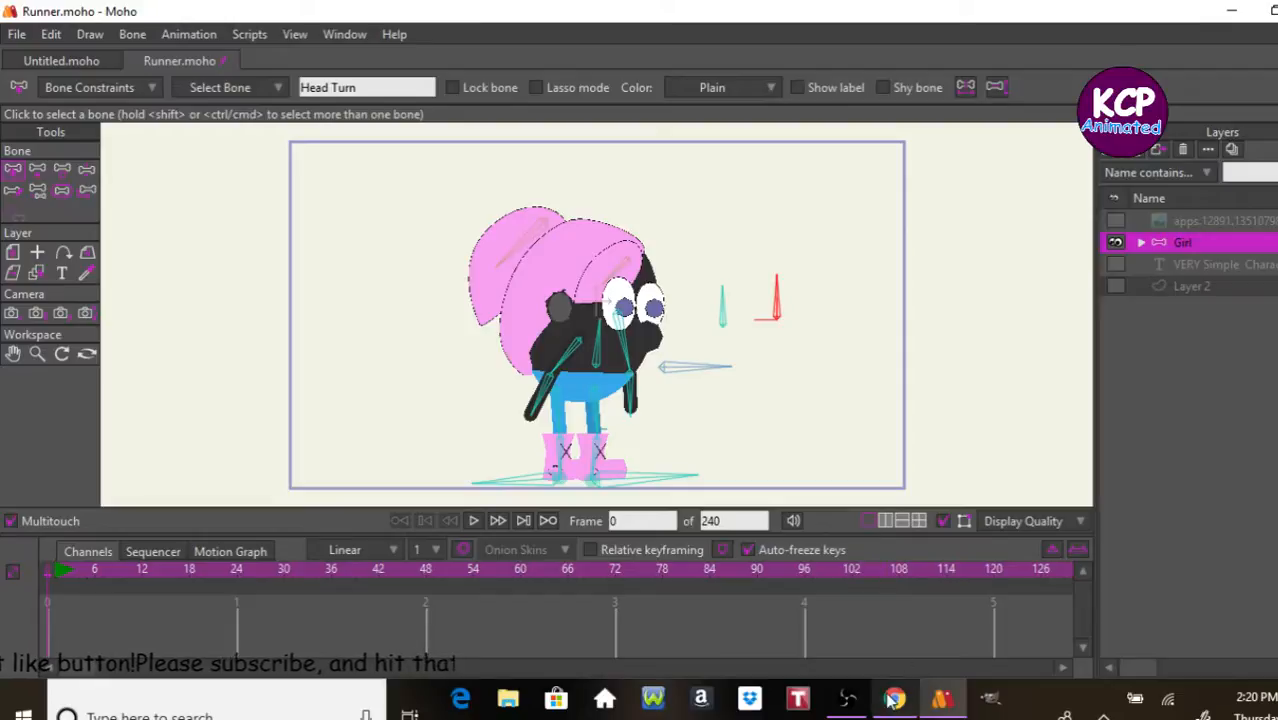
Step: Switch to the Overview file in Notepad and add the line "4 Squash and stretch" under the Actions list
{"action": "left_click", "coordinate": [848, 699]}
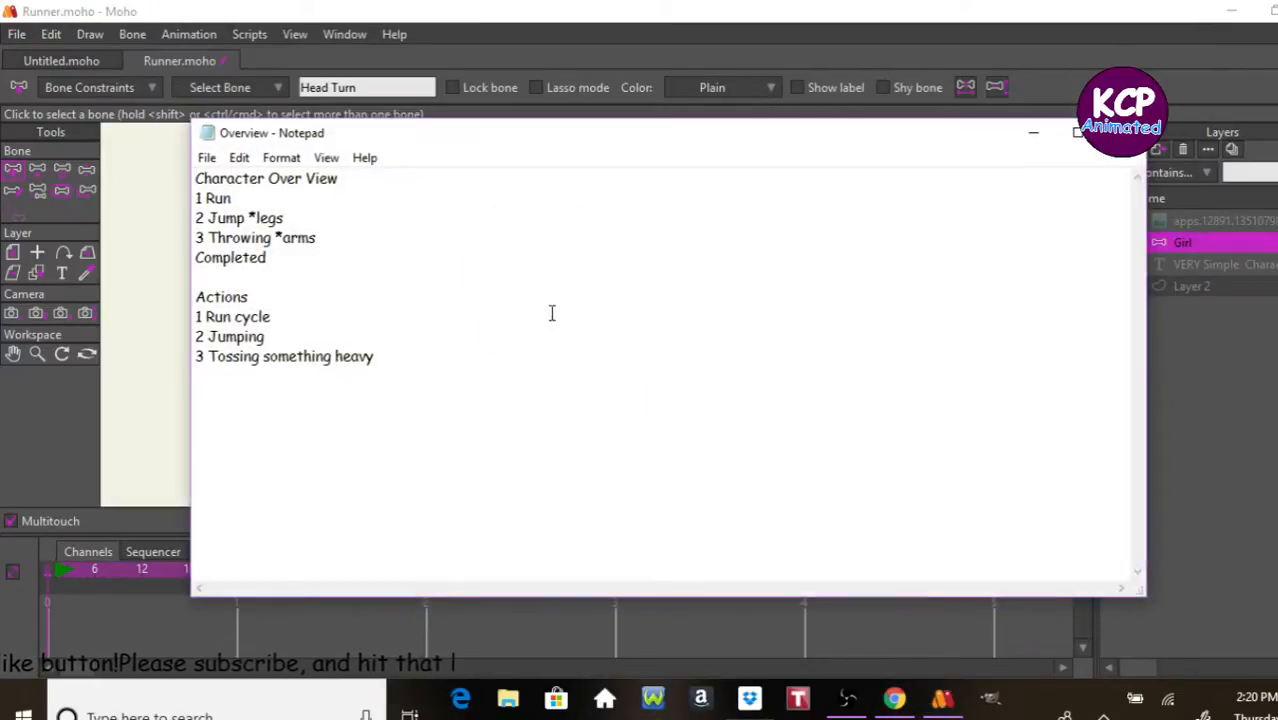
{"action": "left_click", "coordinate": [527, 335]}
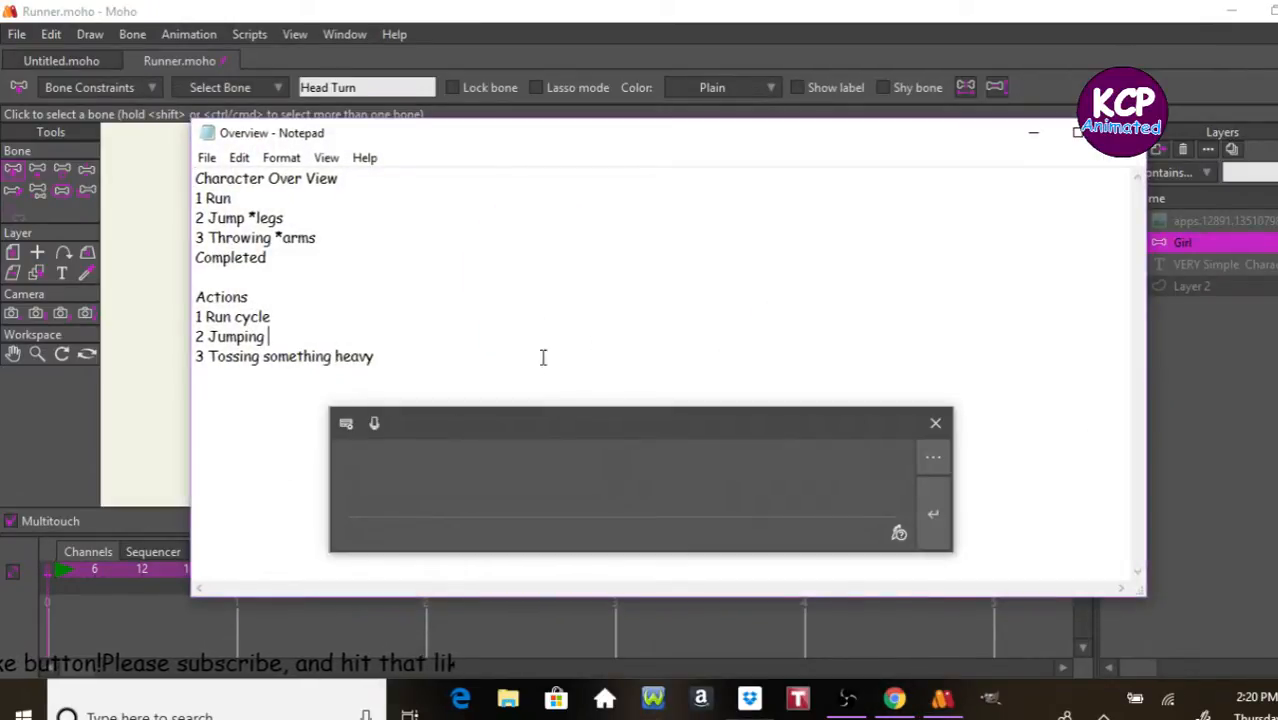
{"action": "left_click", "coordinate": [535, 361]}
{"action": "key", "text": "Return"}
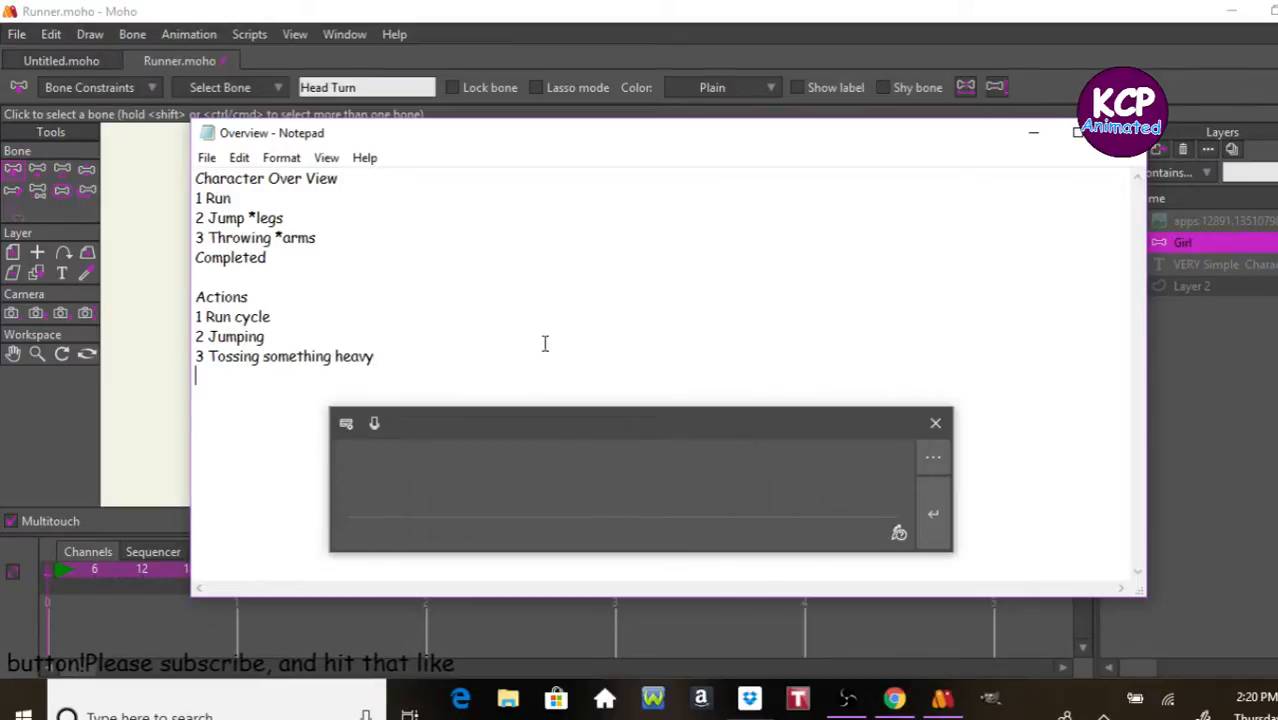
{"action": "type", "text": "4 "}
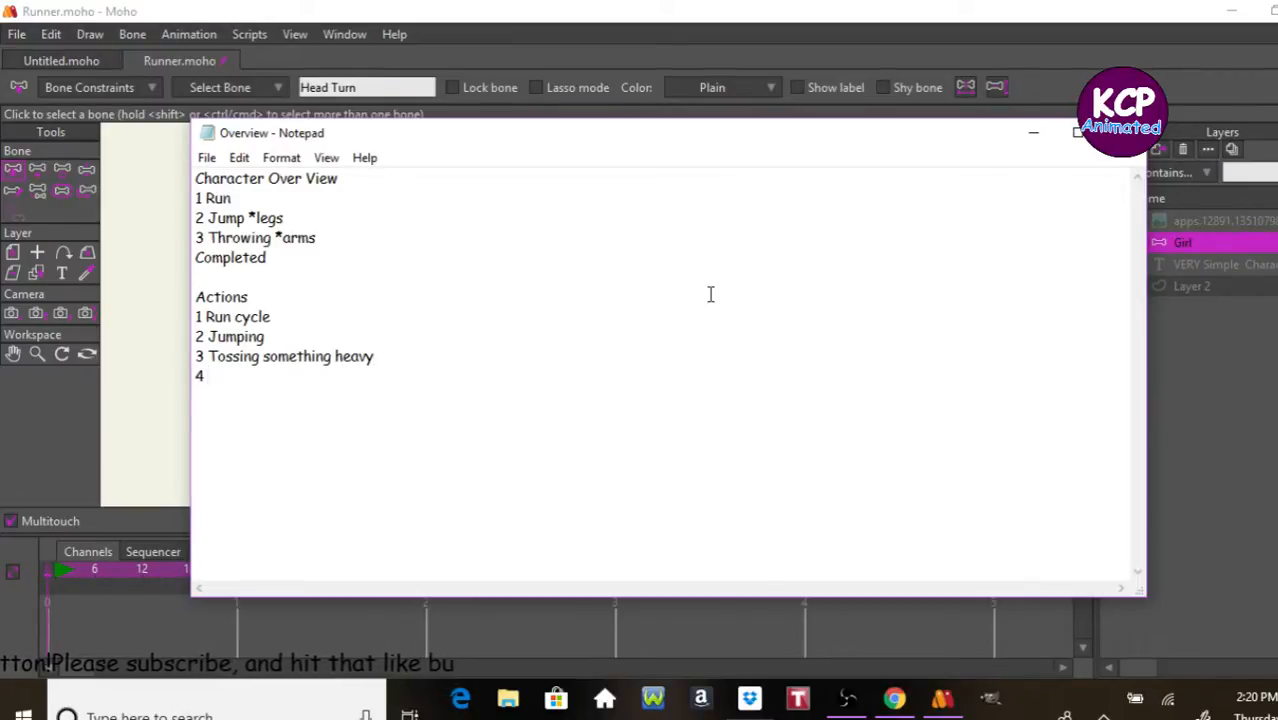
{"action": "type", "text": "Sq"}
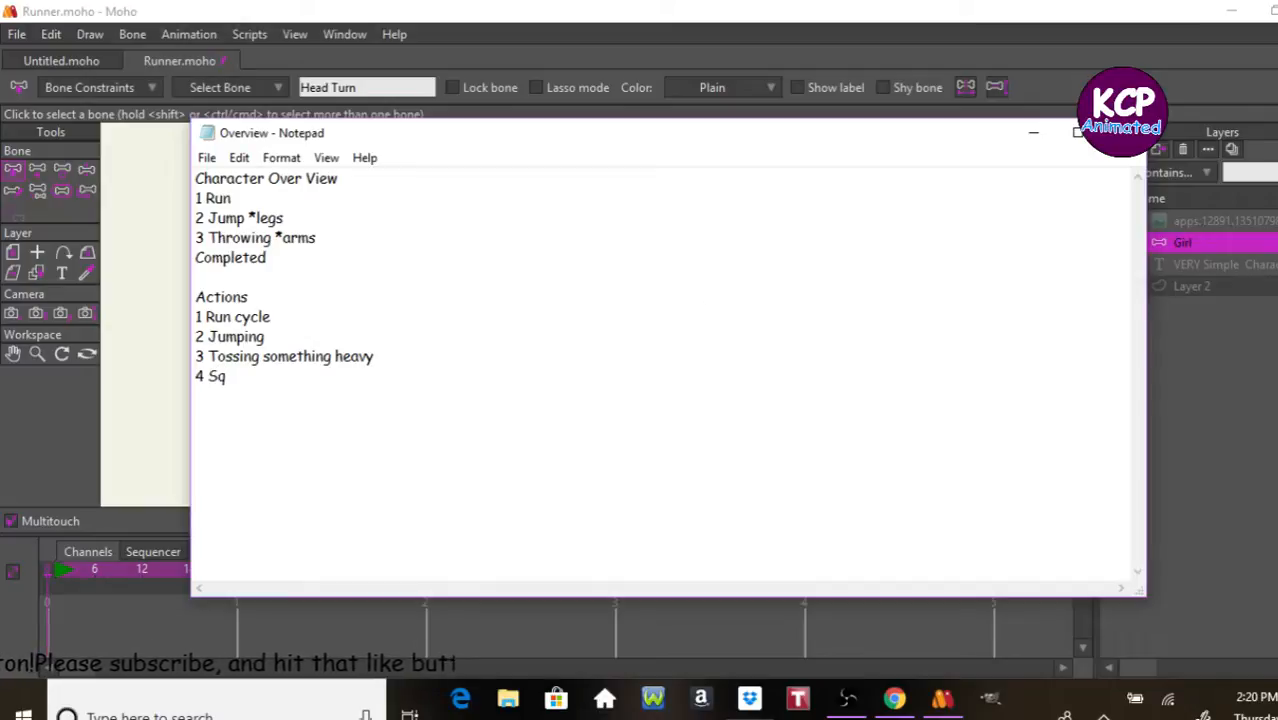
{"action": "type", "text": "ua"}
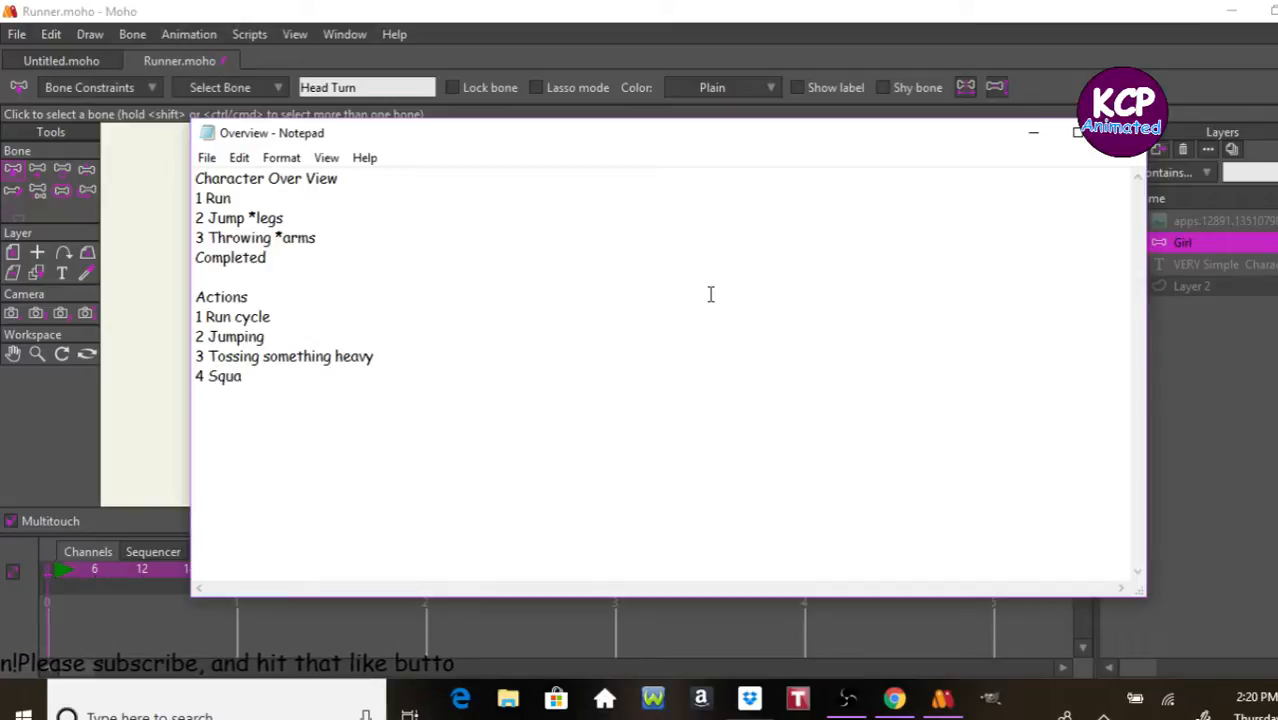
{"action": "type", "text": "sh"}
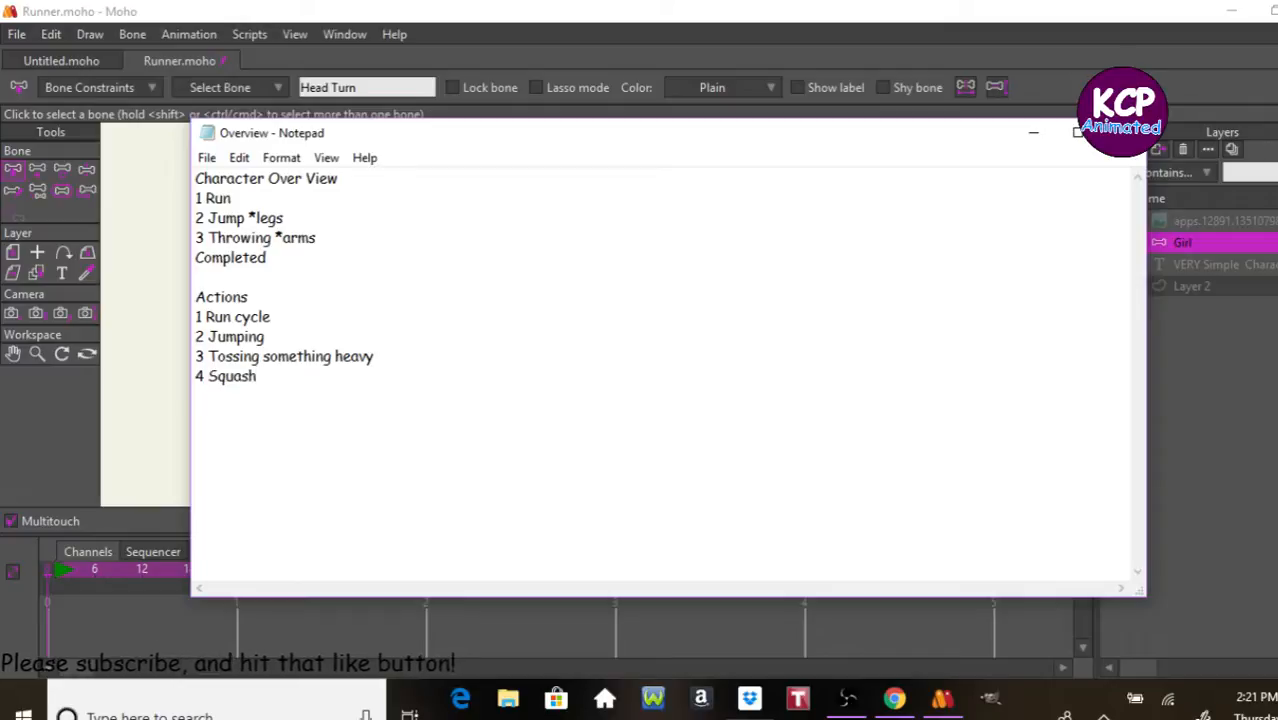
{"action": "type", "text": " and"}
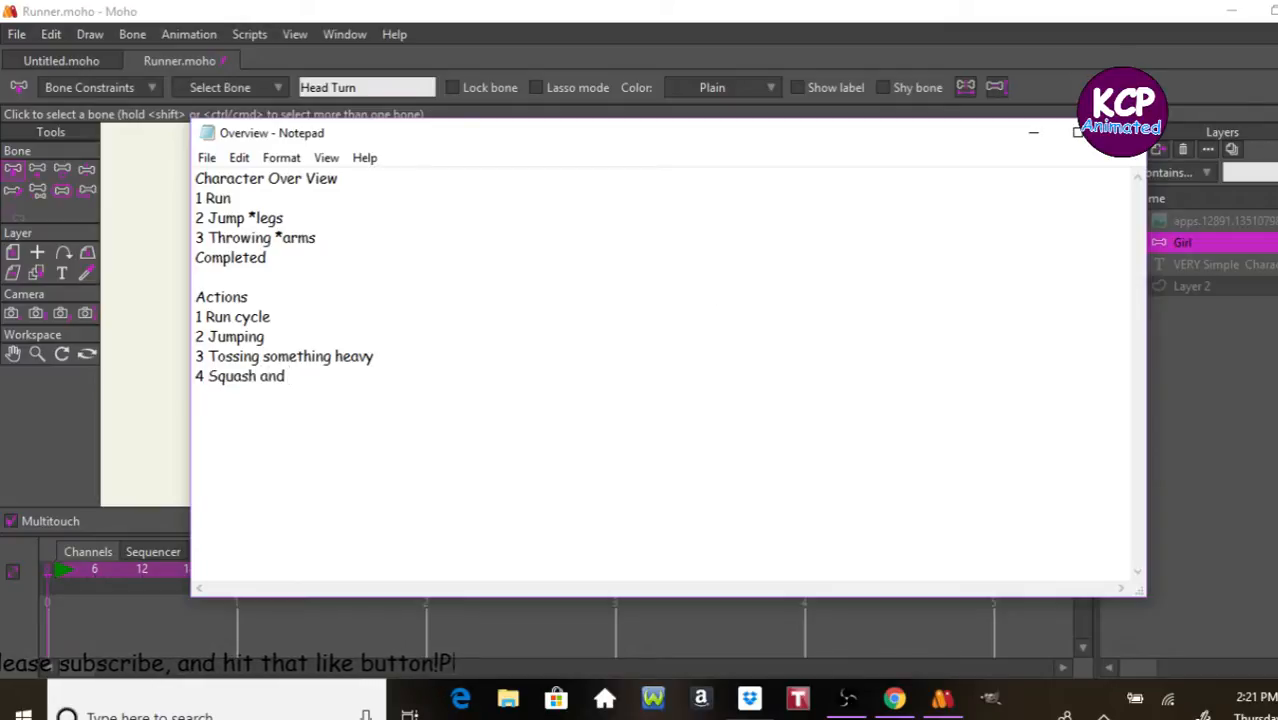
{"action": "type", "text": " stren"}
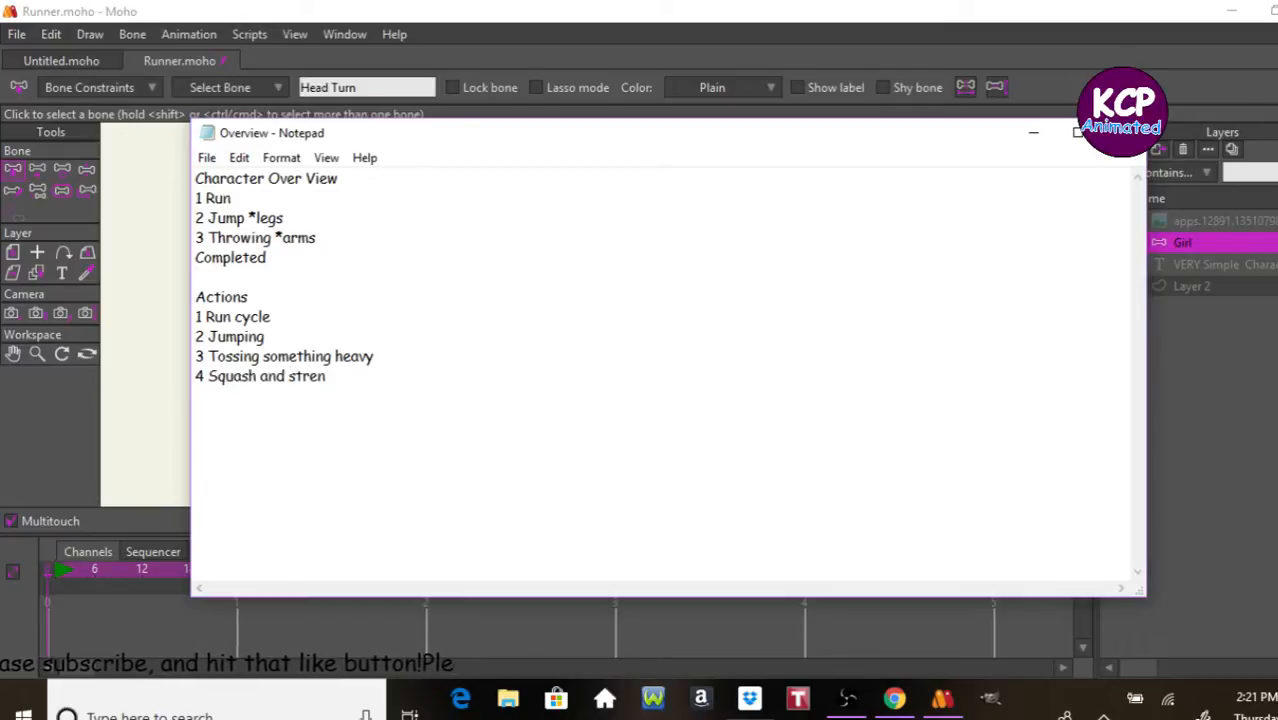
{"action": "key", "text": "BackSpace"}
{"action": "type", "text": "tch"}
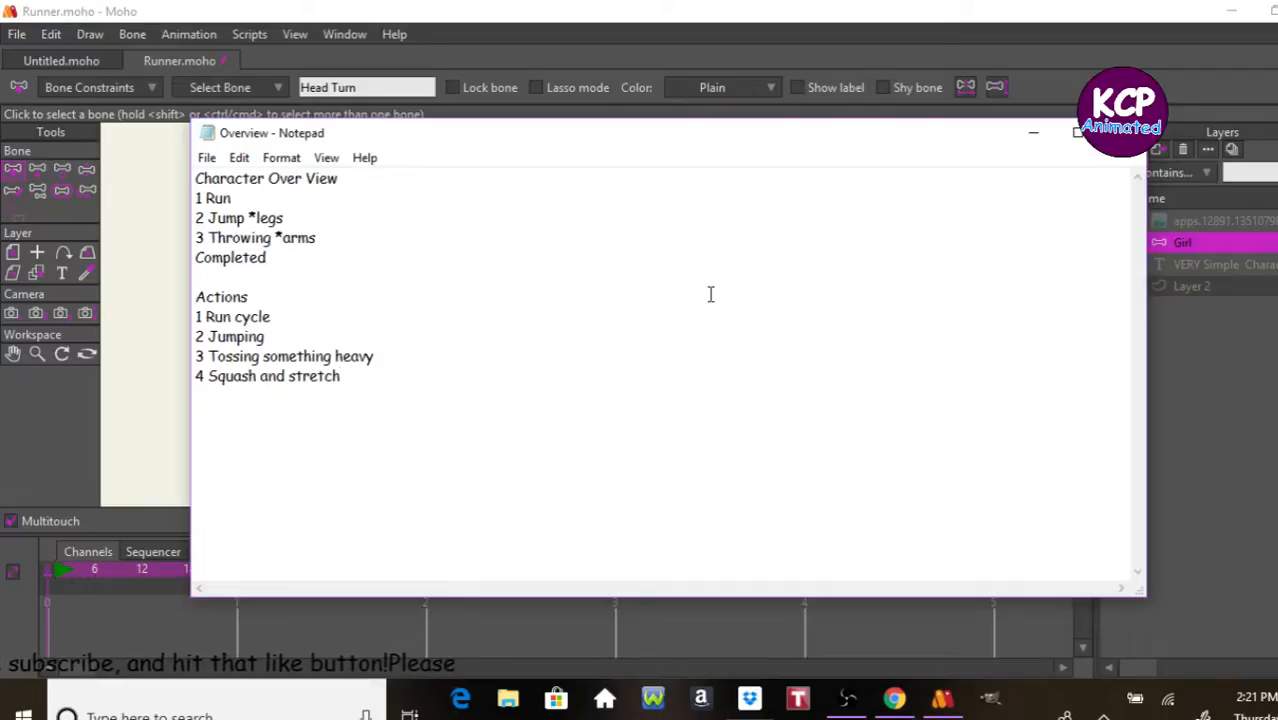
Step: Add the line "5 Shadow" to the end of the Actions list and return to Moho
{"action": "key", "text": "Return"}
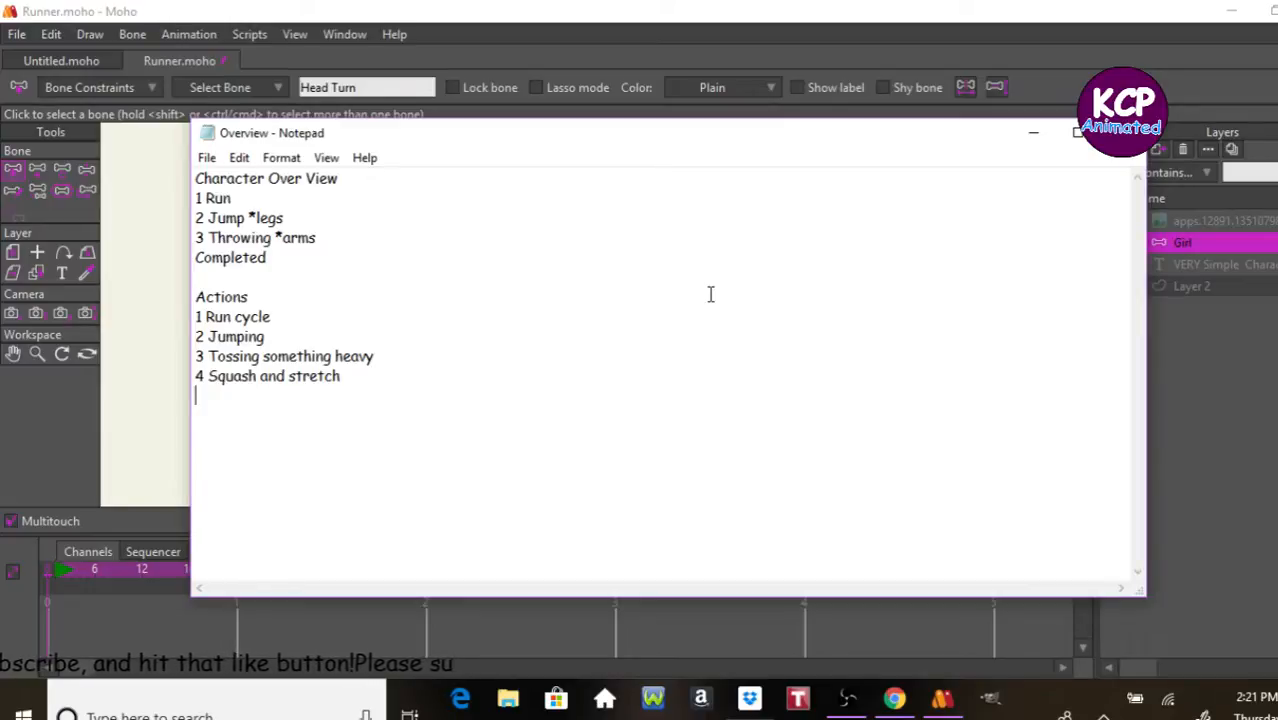
{"action": "type", "text": "5 "}
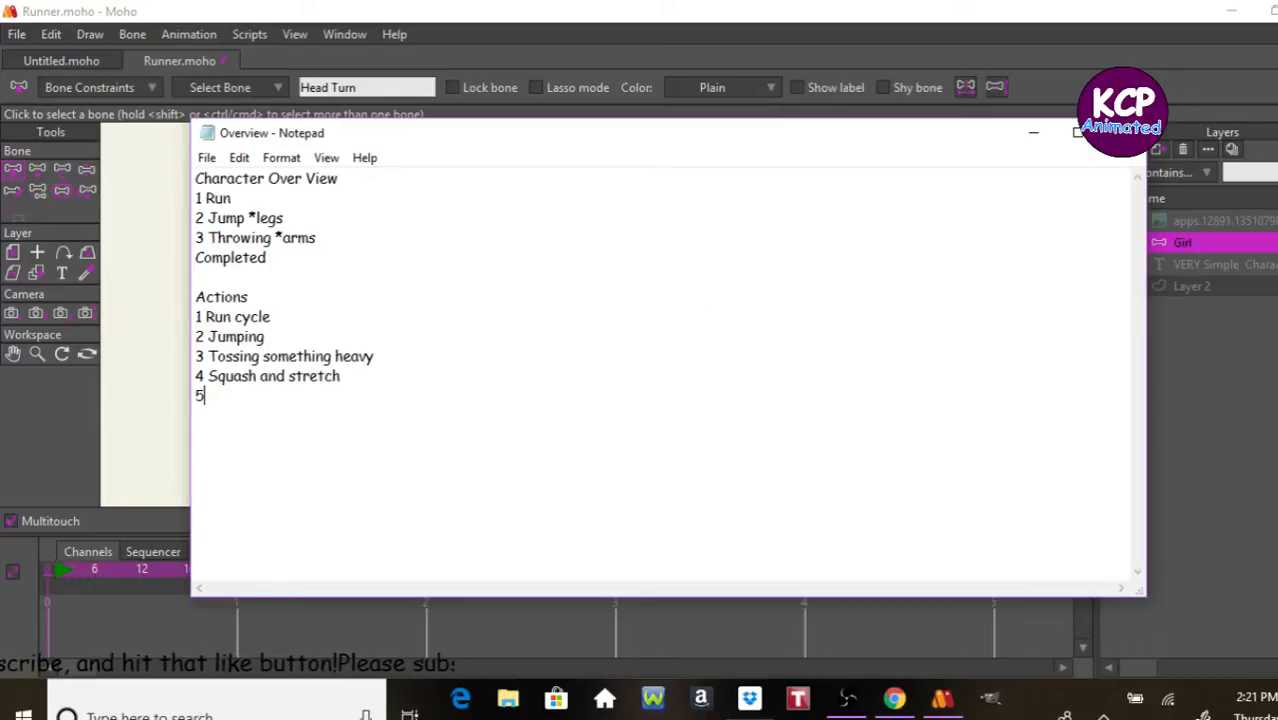
{"action": "type", "text": "S"}
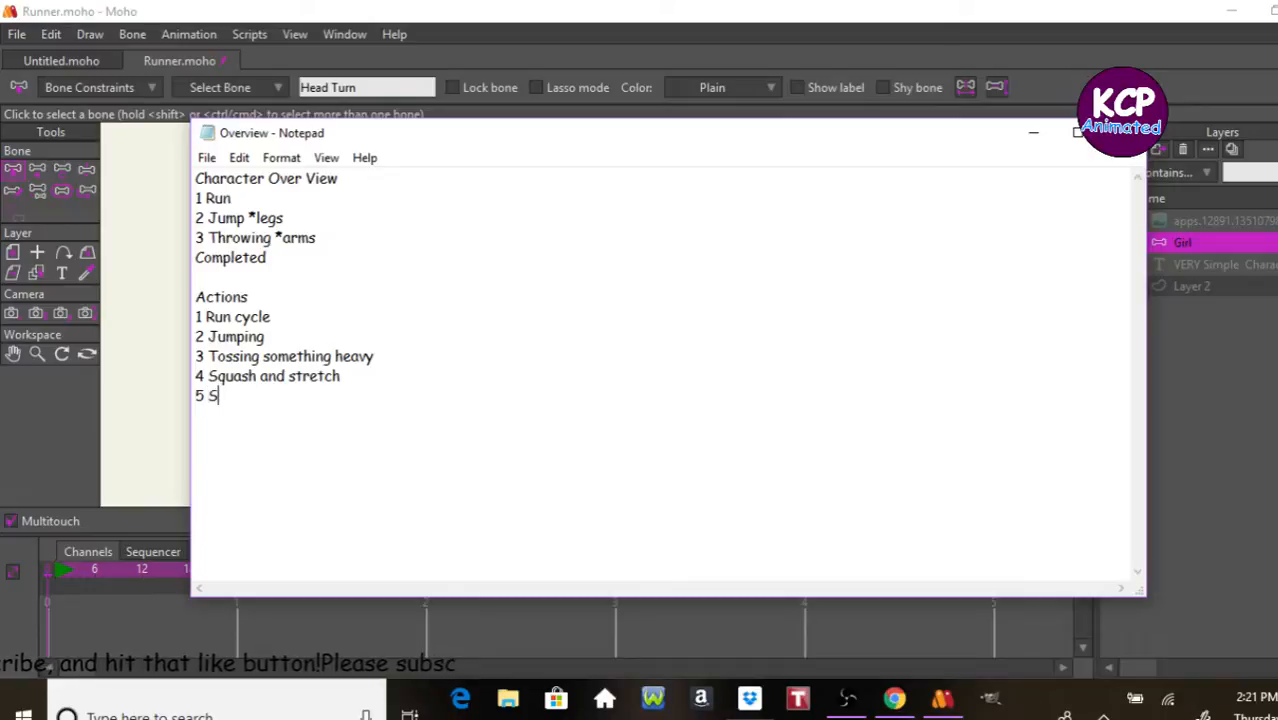
{"action": "type", "text": "hadow"}
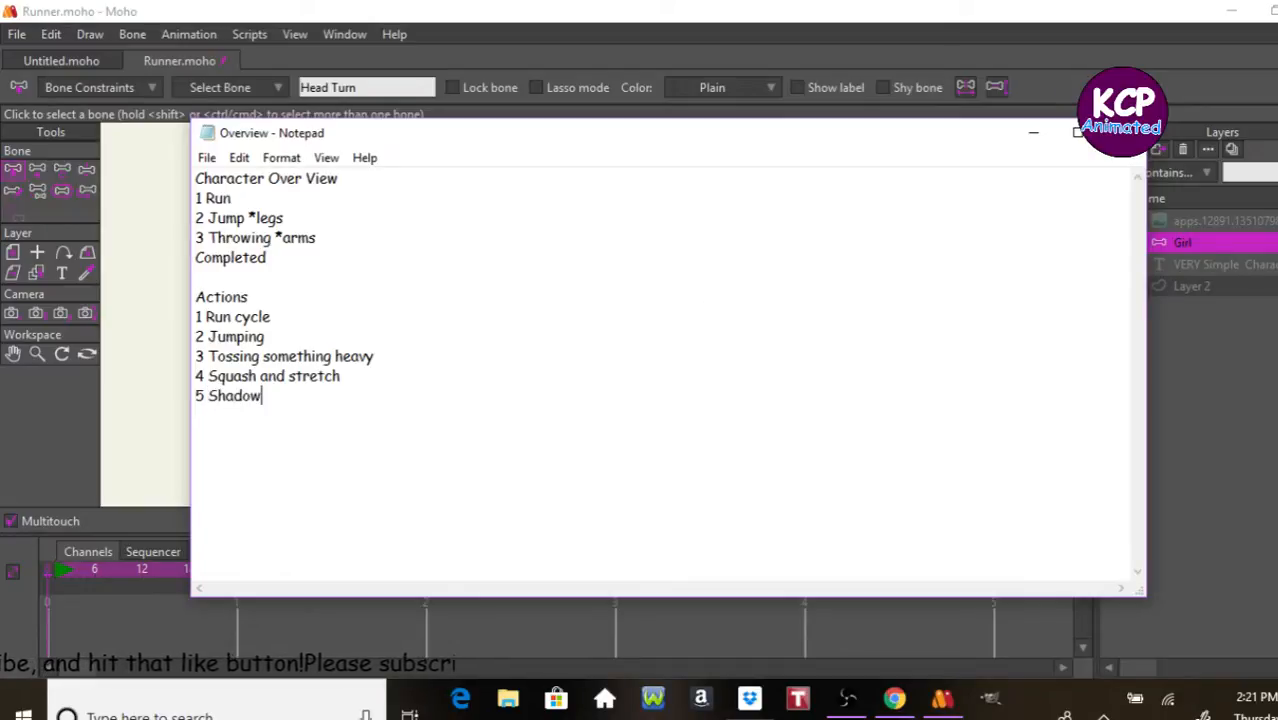
{"action": "key", "text": "Return"}
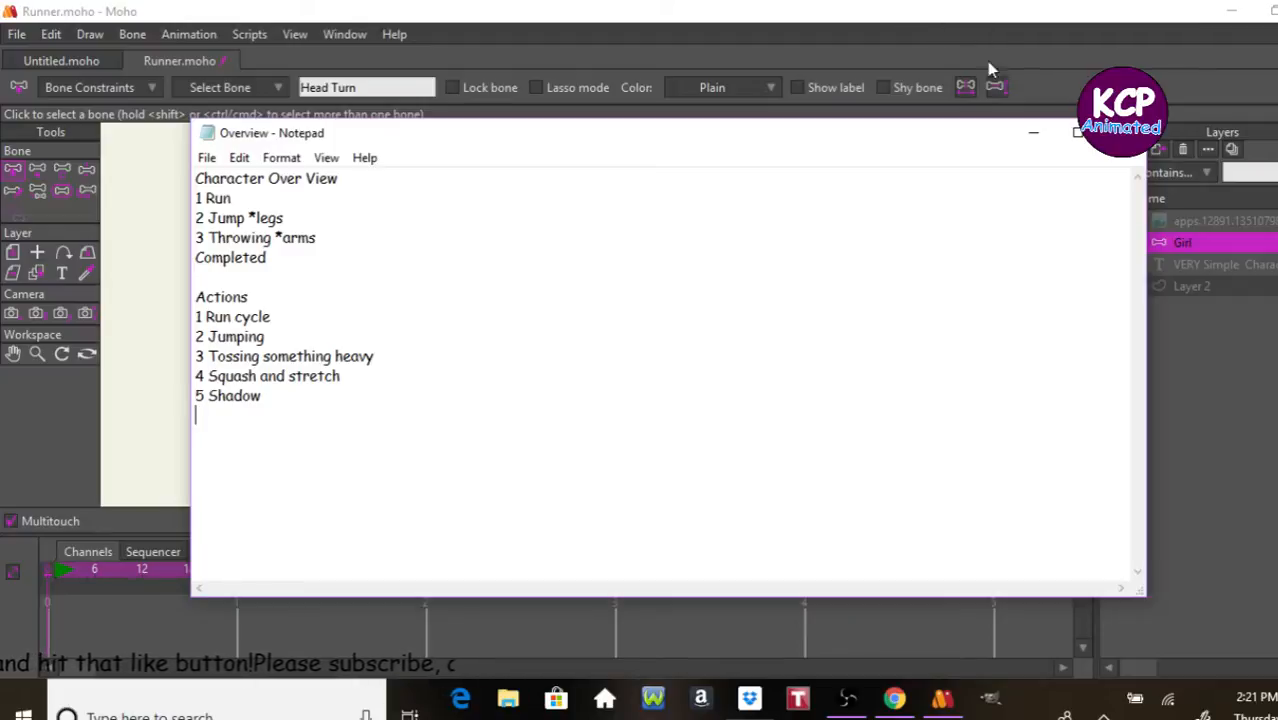
{"action": "left_click", "coordinate": [1035, 128]}
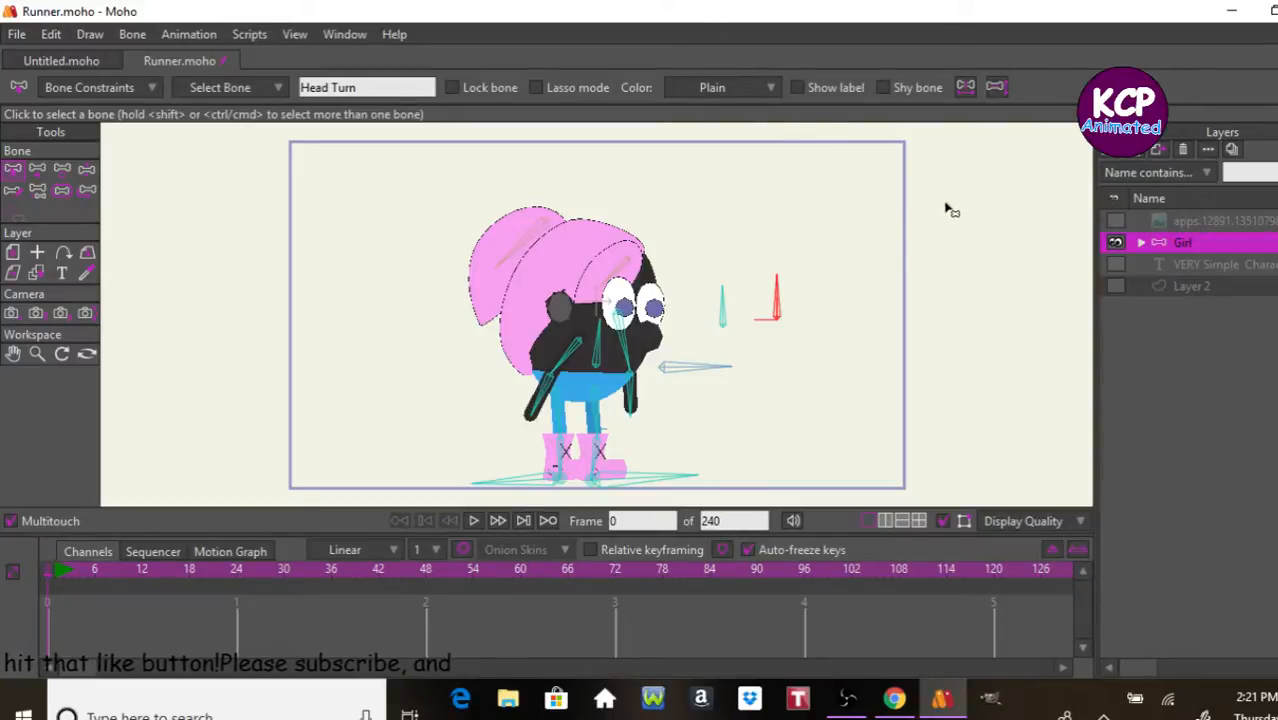
Step: Expand the Girl layer and draw a short vertical bone beside the character's ponytail, parented to bone B1
{"action": "left_click", "coordinate": [1141, 242]}
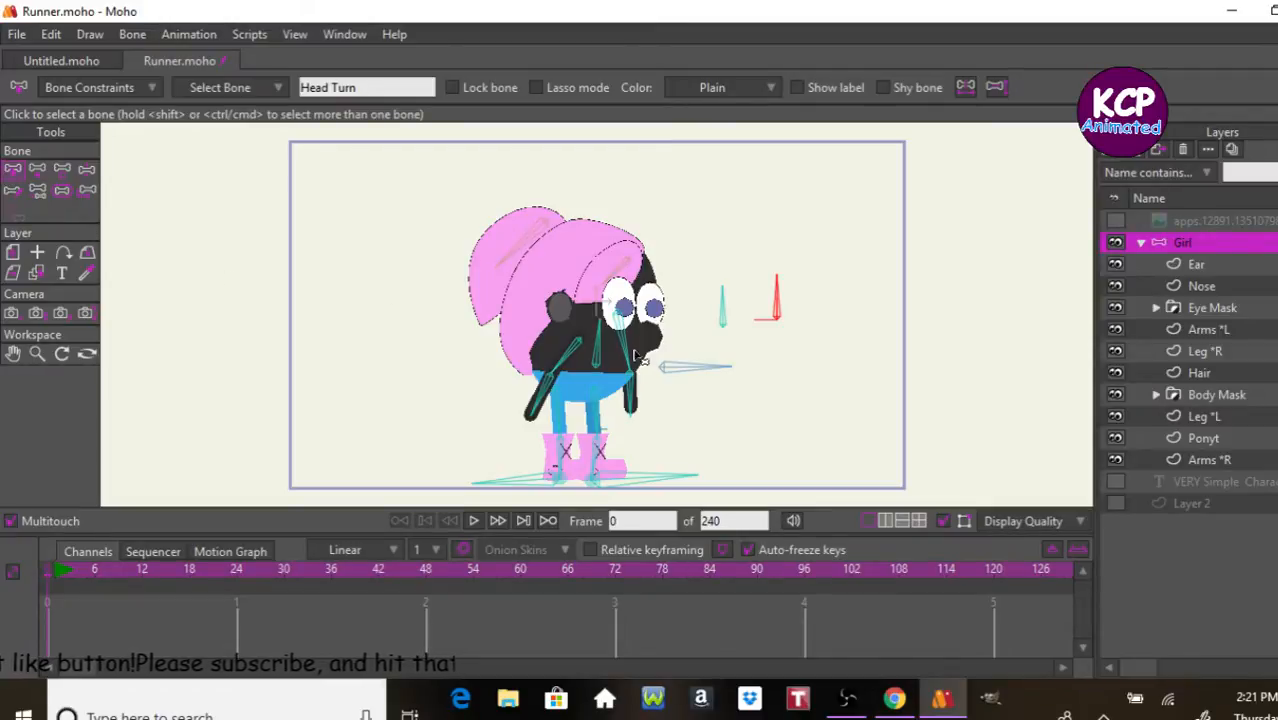
{"action": "left_click", "coordinate": [675, 369]}
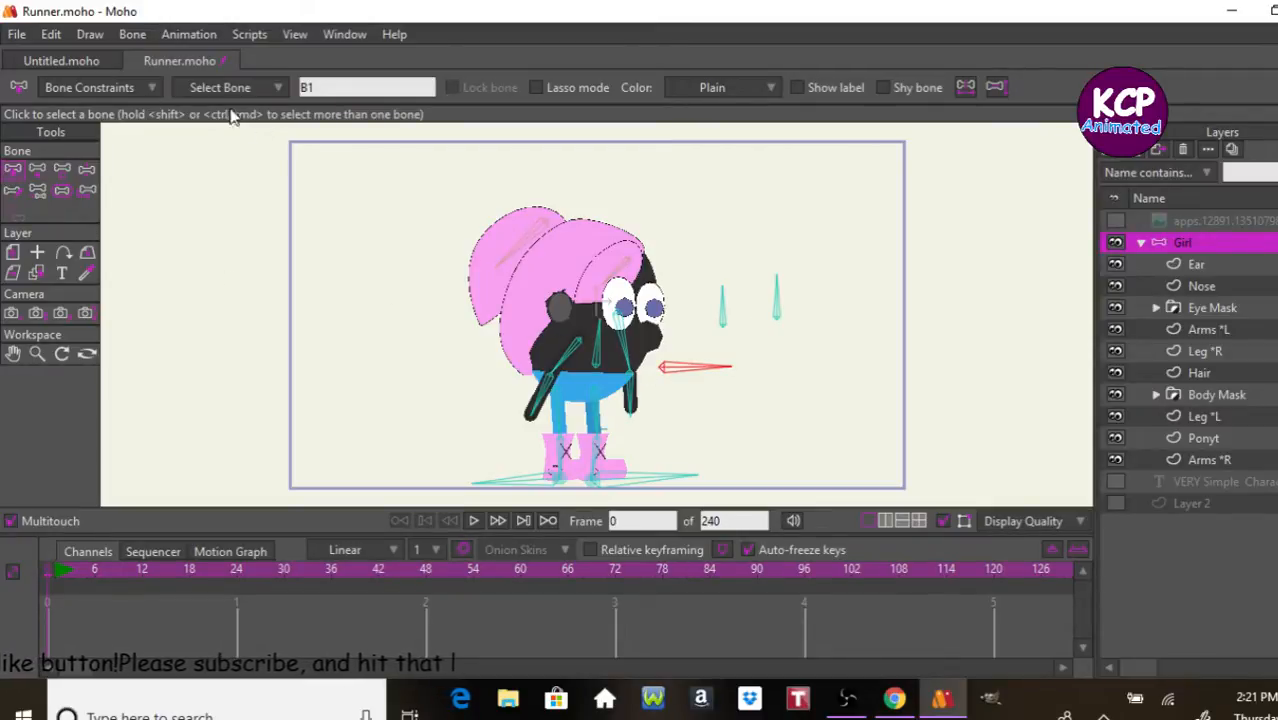
{"action": "left_click", "coordinate": [38, 169]}
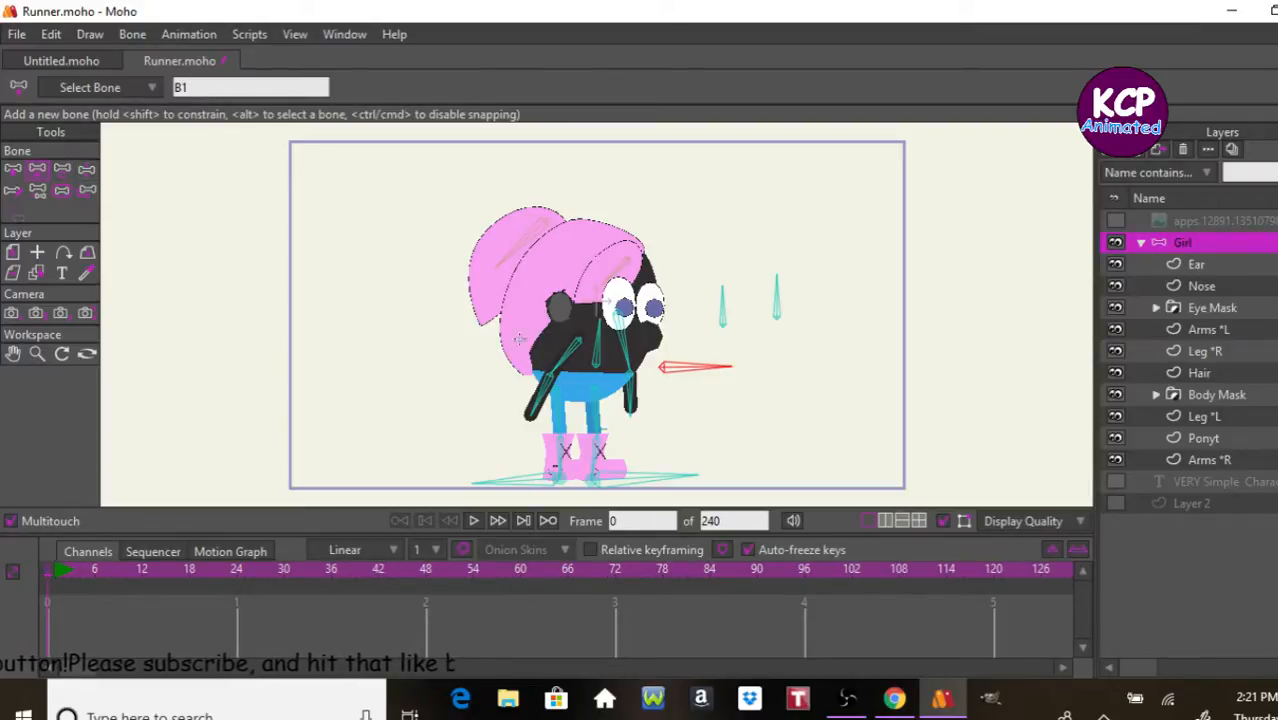
{"action": "left_click_drag", "start_coordinate": [417, 341], "coordinate": [416, 296]}
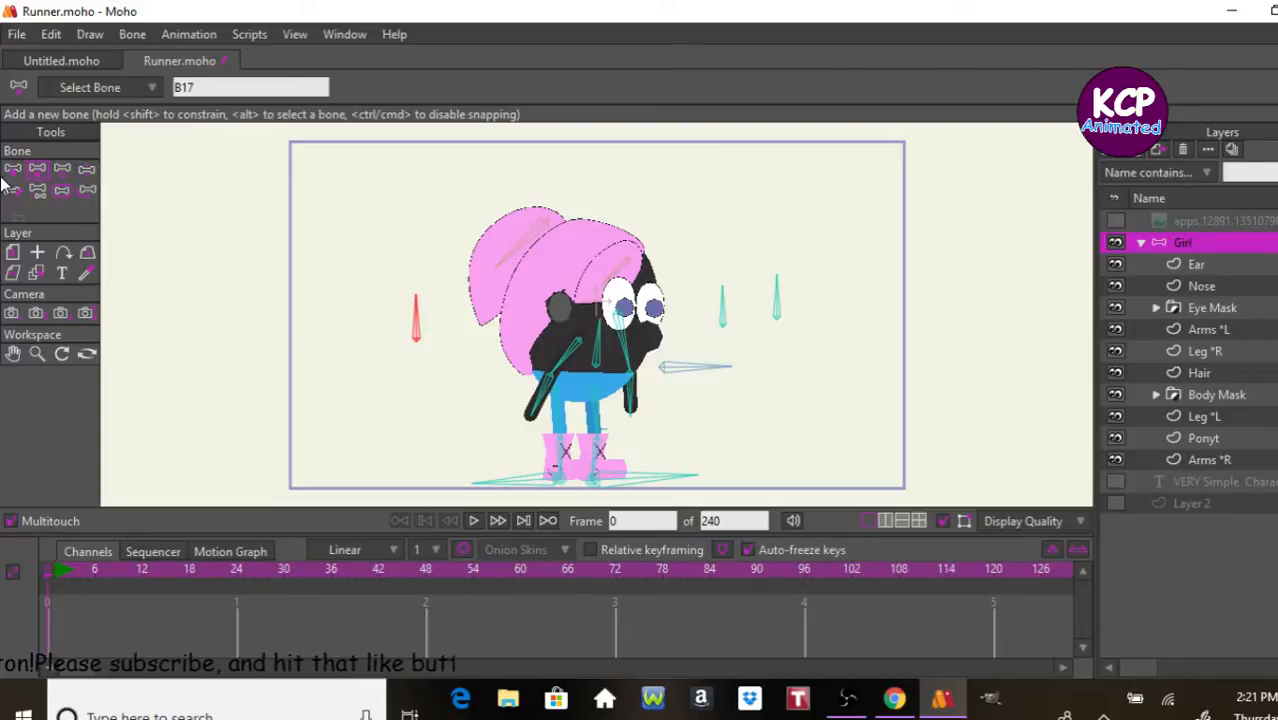
Step: Rename the new bone beside the ponytail as "Squach and stretch"
{"action": "left_click", "coordinate": [14, 171]}
{"action": "left_click", "coordinate": [340, 85]}
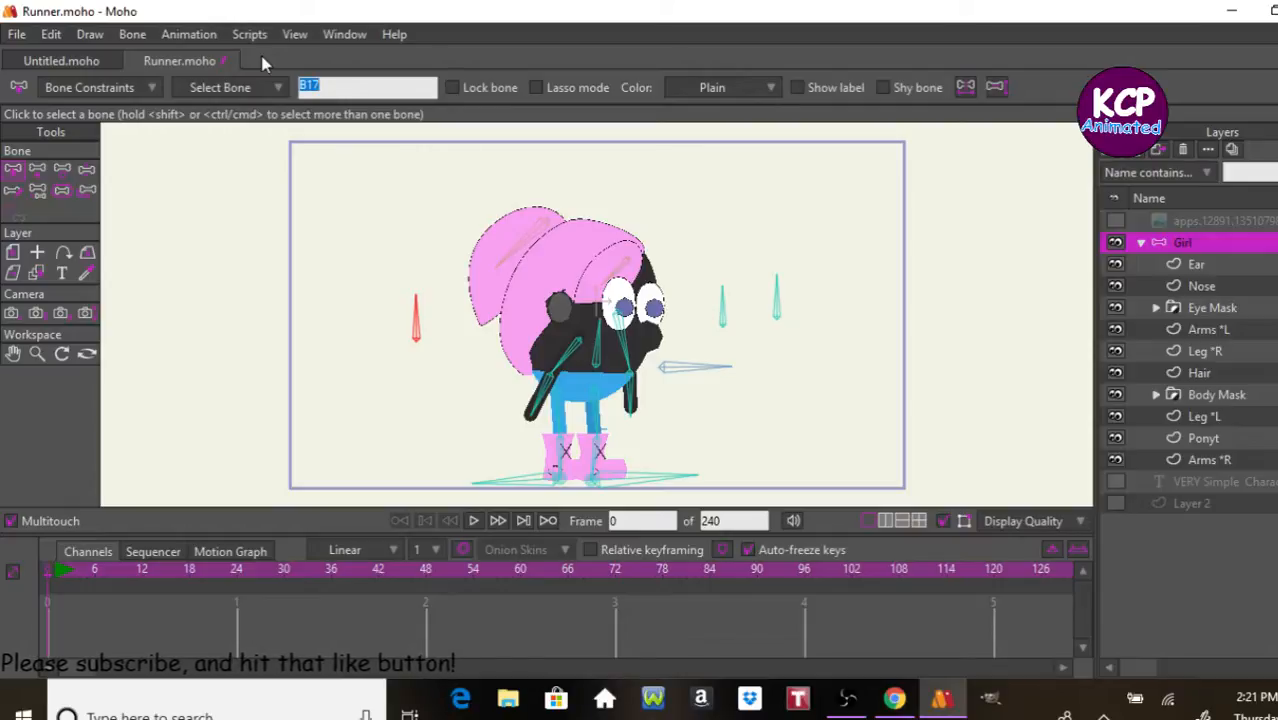
{"action": "type", "text": "Sq"}
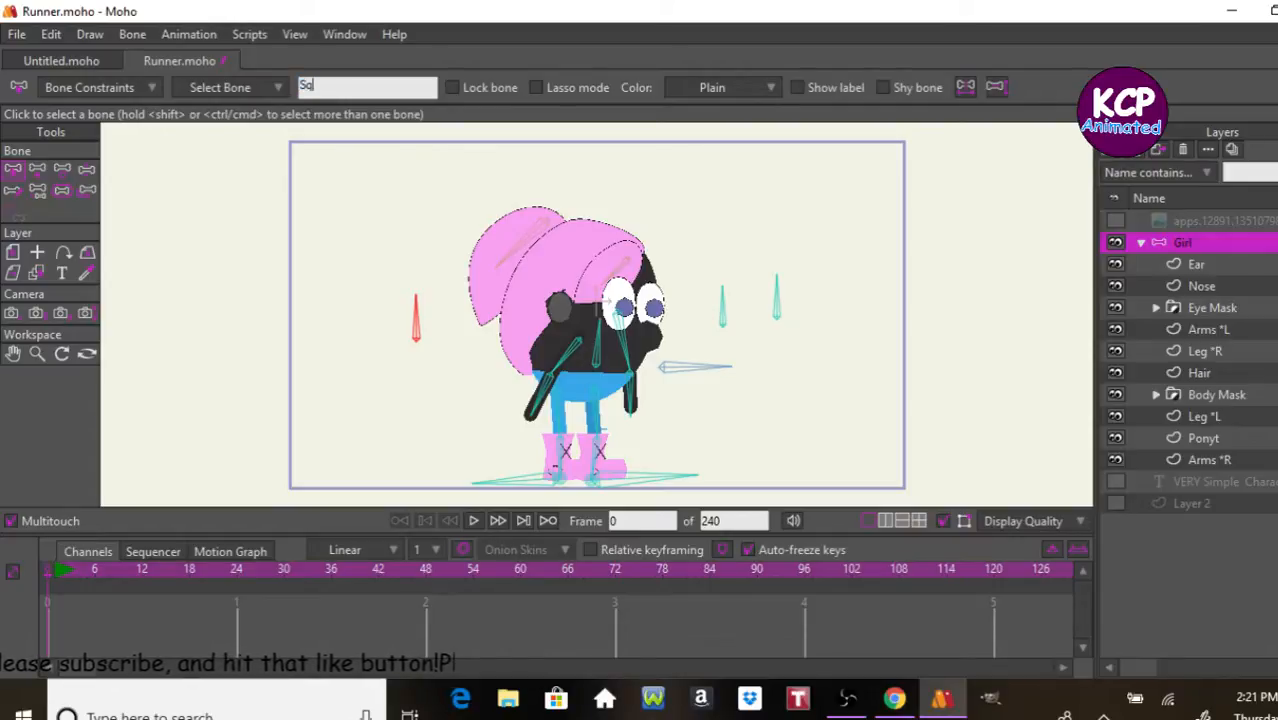
{"action": "type", "text": "ua"}
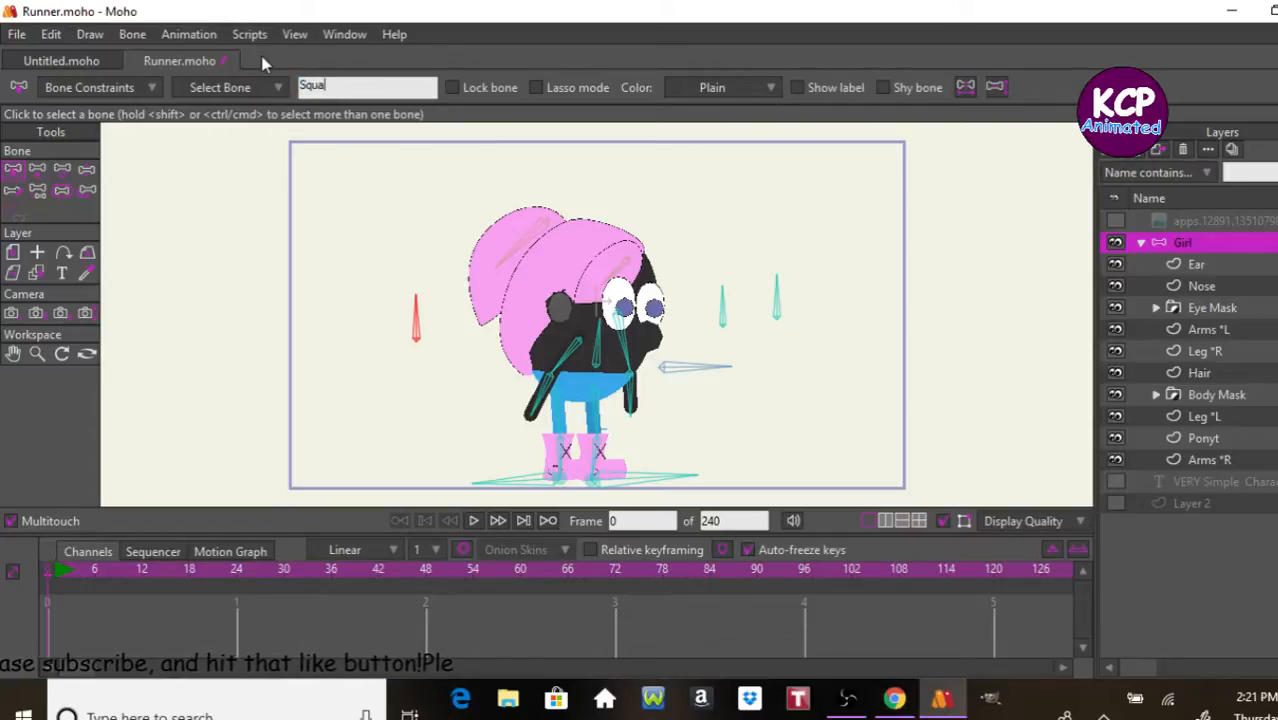
{"action": "type", "text": "ch and "}
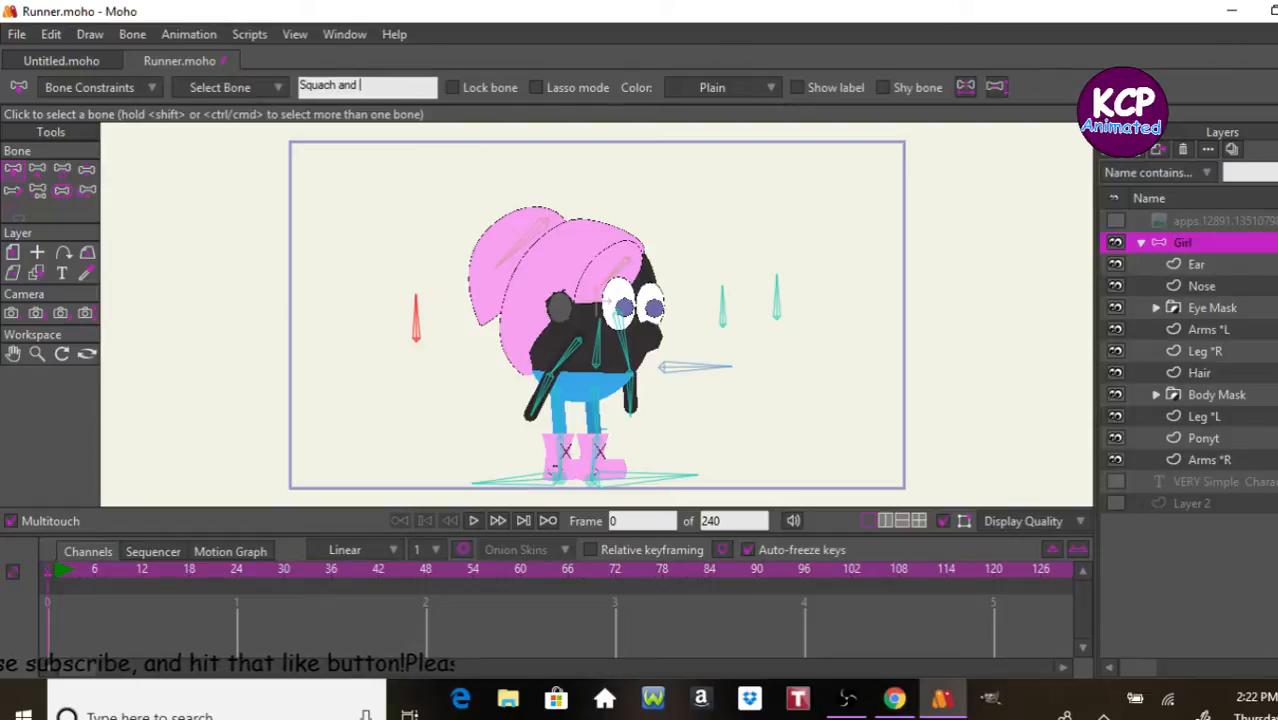
{"action": "type", "text": "stre"}
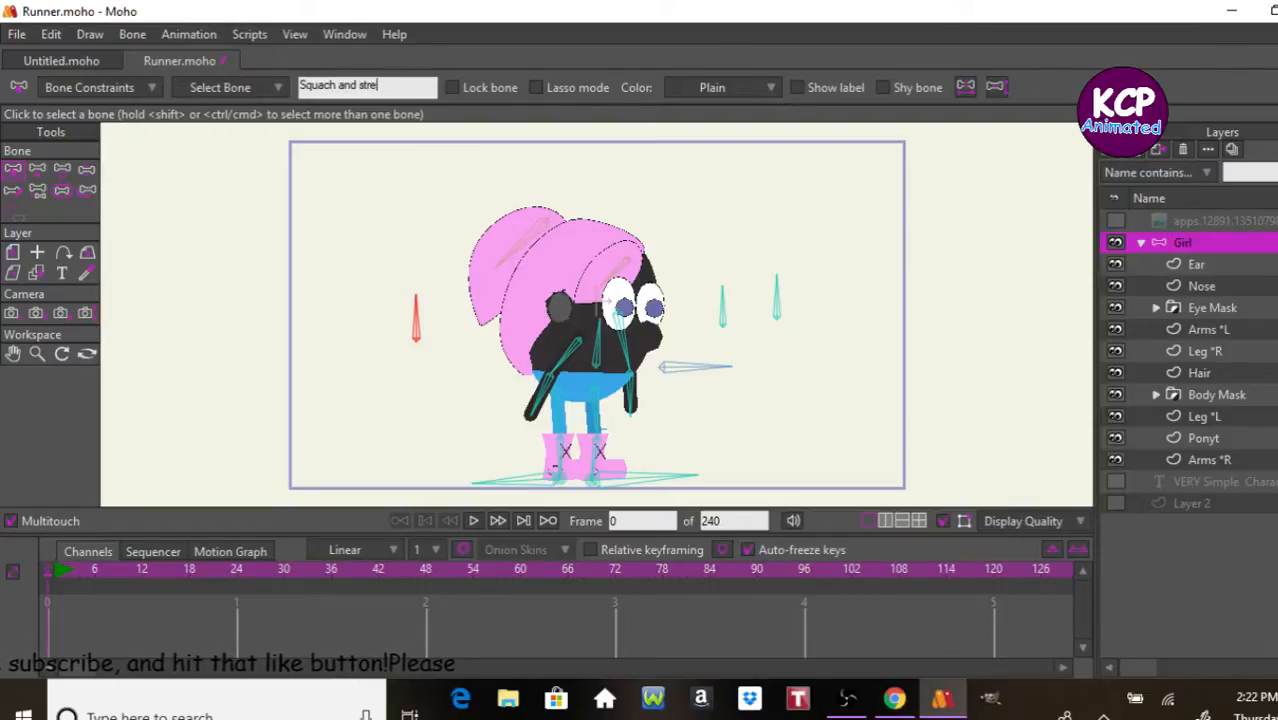
{"action": "type", "text": "tc"}
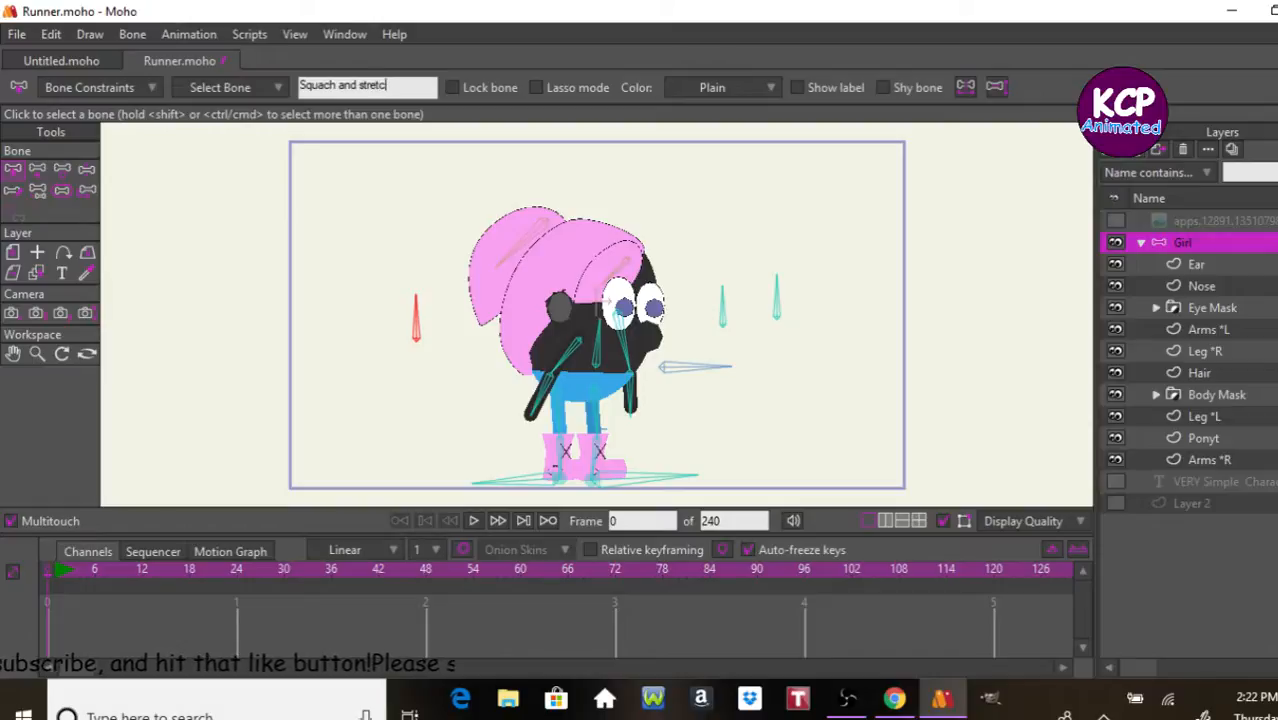
{"action": "type", "text": "h"}
{"action": "key", "text": "Return"}
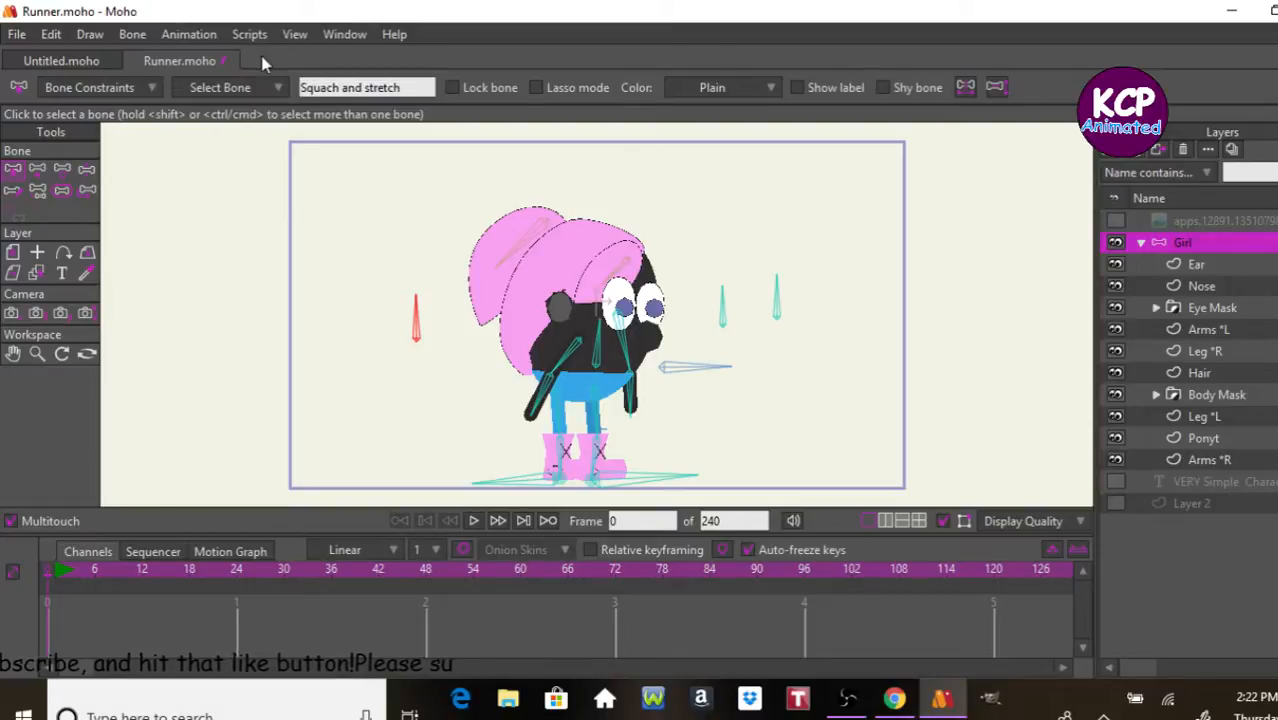
Step: Enable angle constraints from -90 to 90 degrees on the Squach and stretch bone and set its bone strength to 0
{"action": "left_click", "coordinate": [140, 88]}
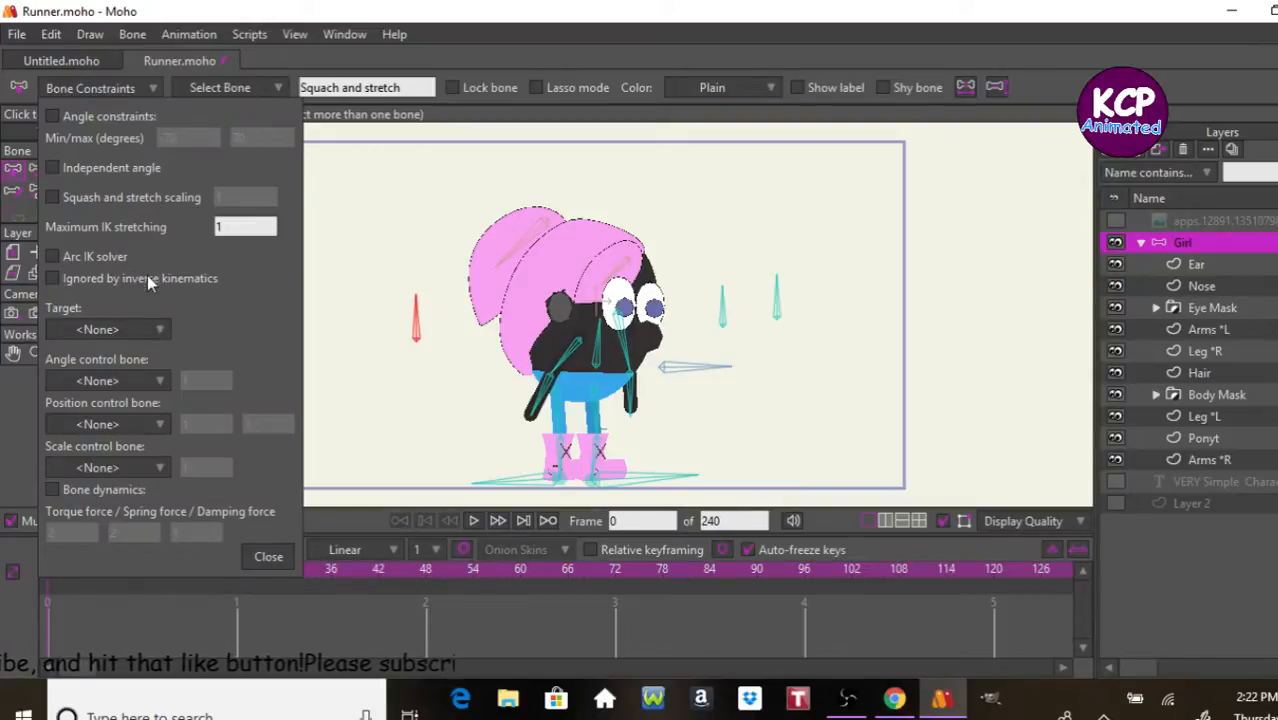
{"action": "left_click", "coordinate": [84, 117]}
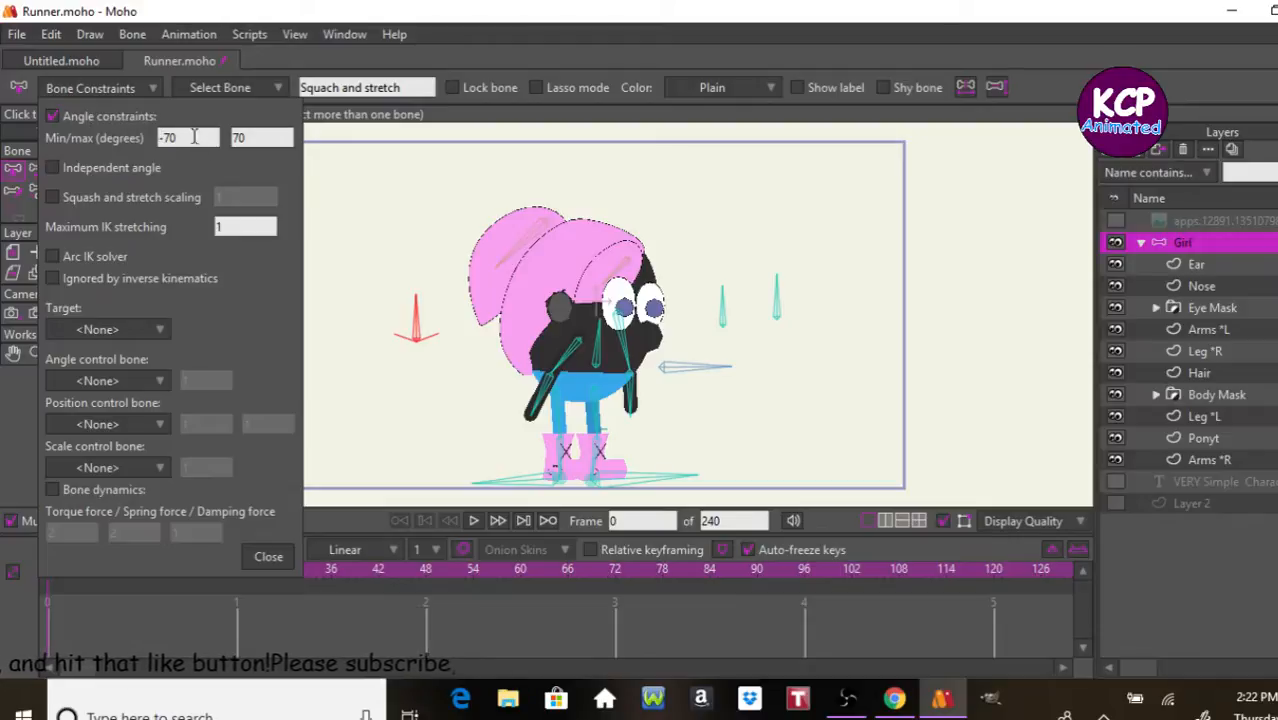
{"action": "left_click_drag", "start_coordinate": [203, 138], "coordinate": [160, 139]}
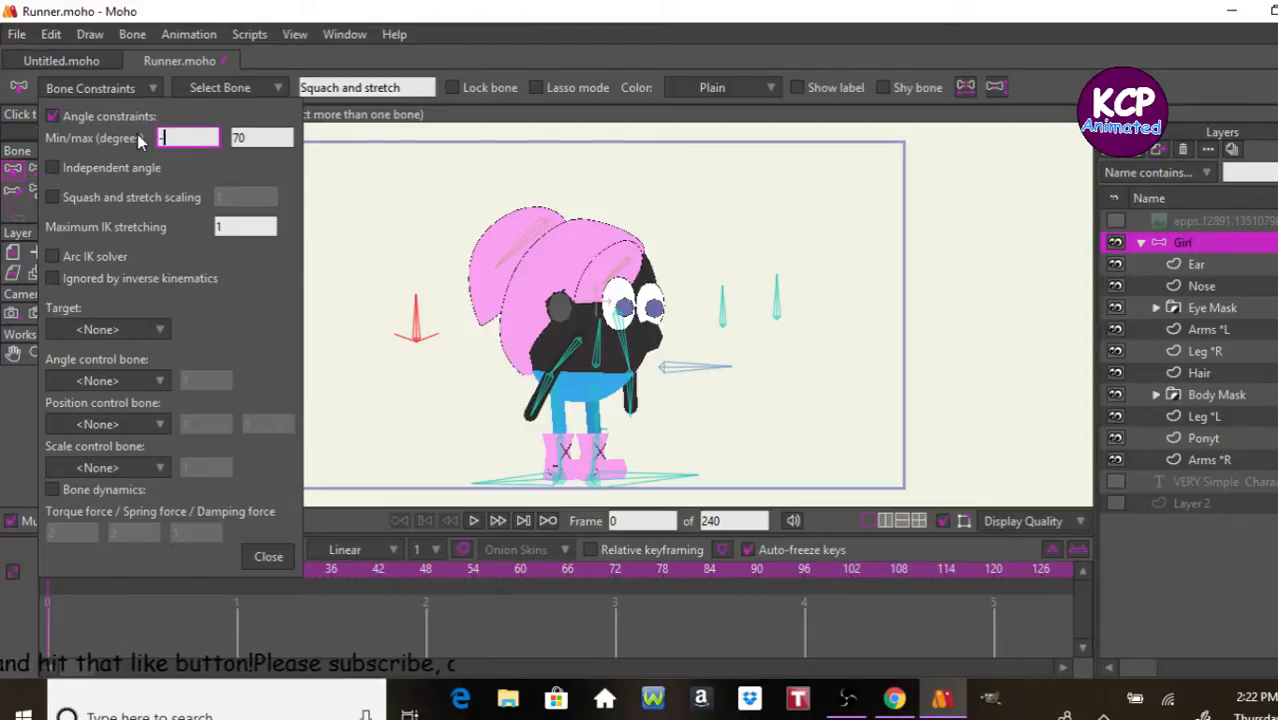
{"action": "type", "text": "-"}
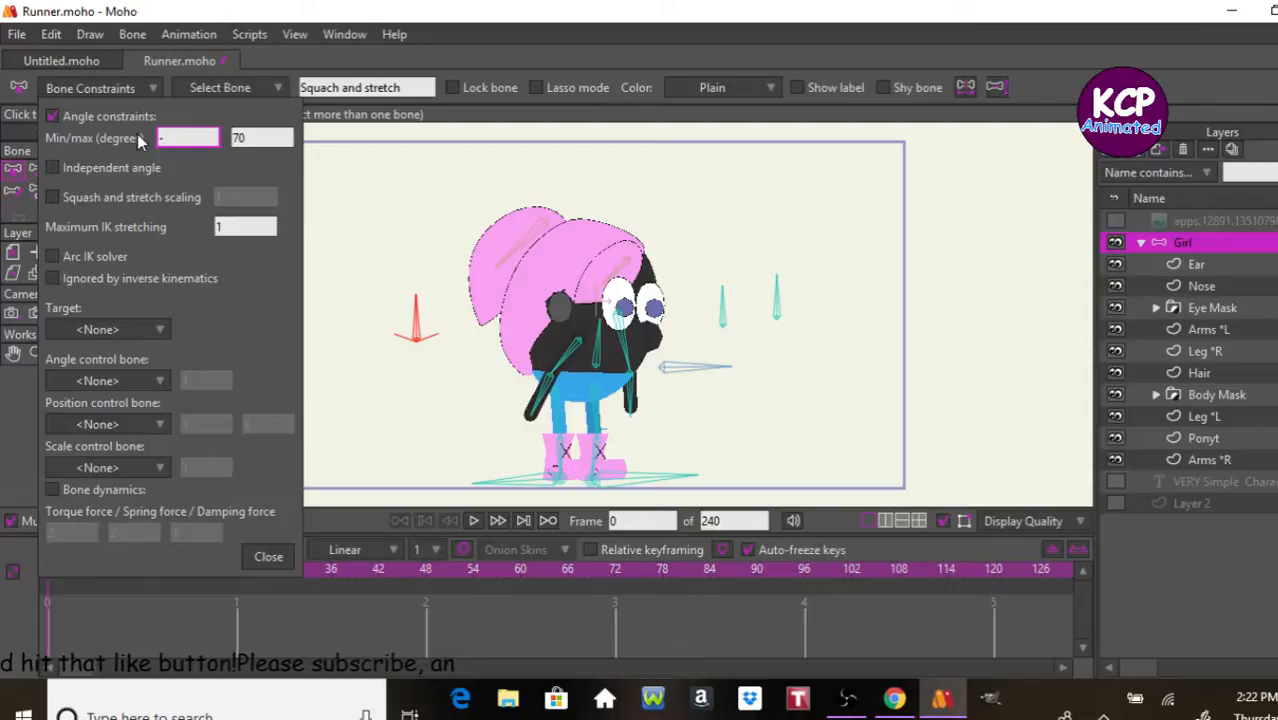
{"action": "type", "text": "90"}
{"action": "key", "text": "Tab"}
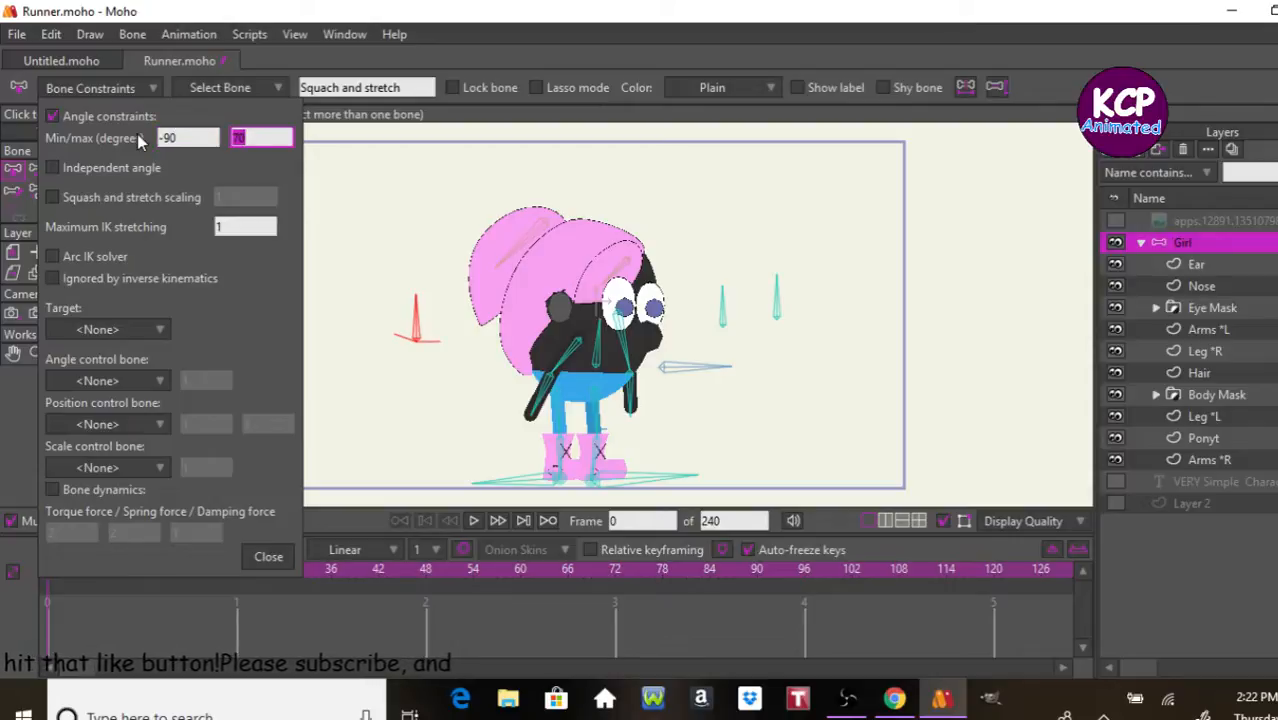
{"action": "type", "text": "90"}
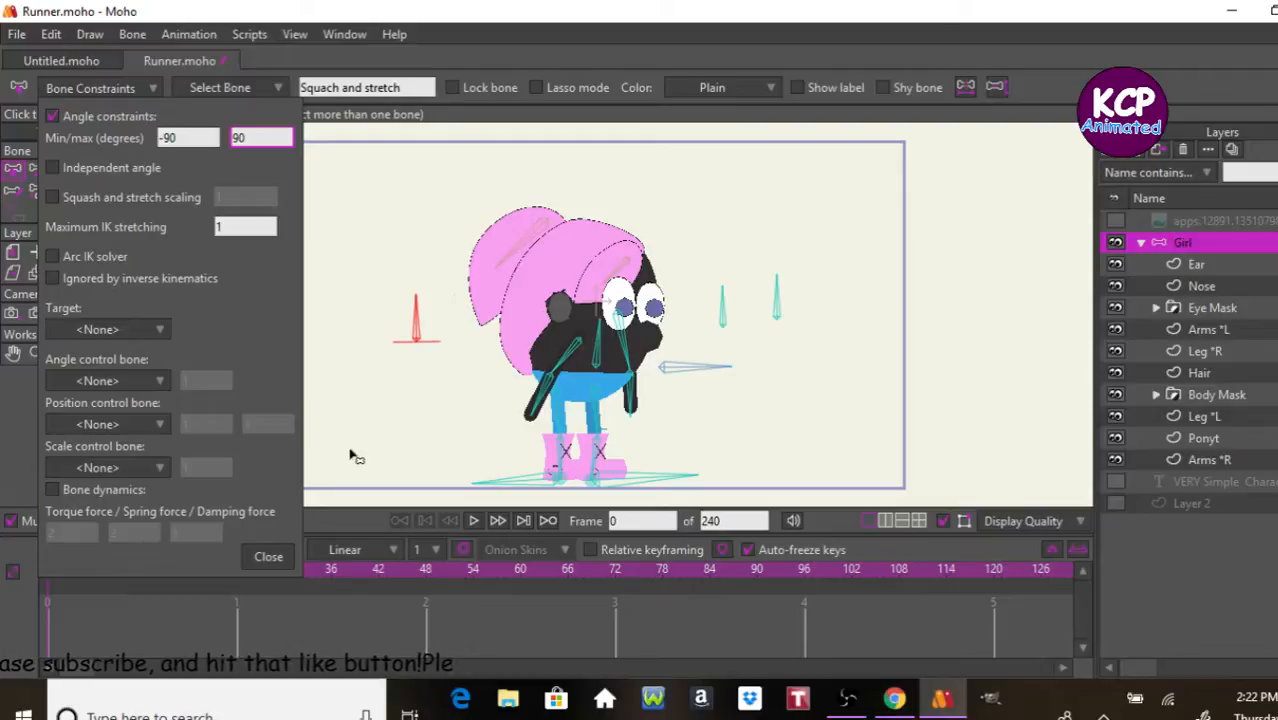
{"action": "left_click", "coordinate": [270, 557]}
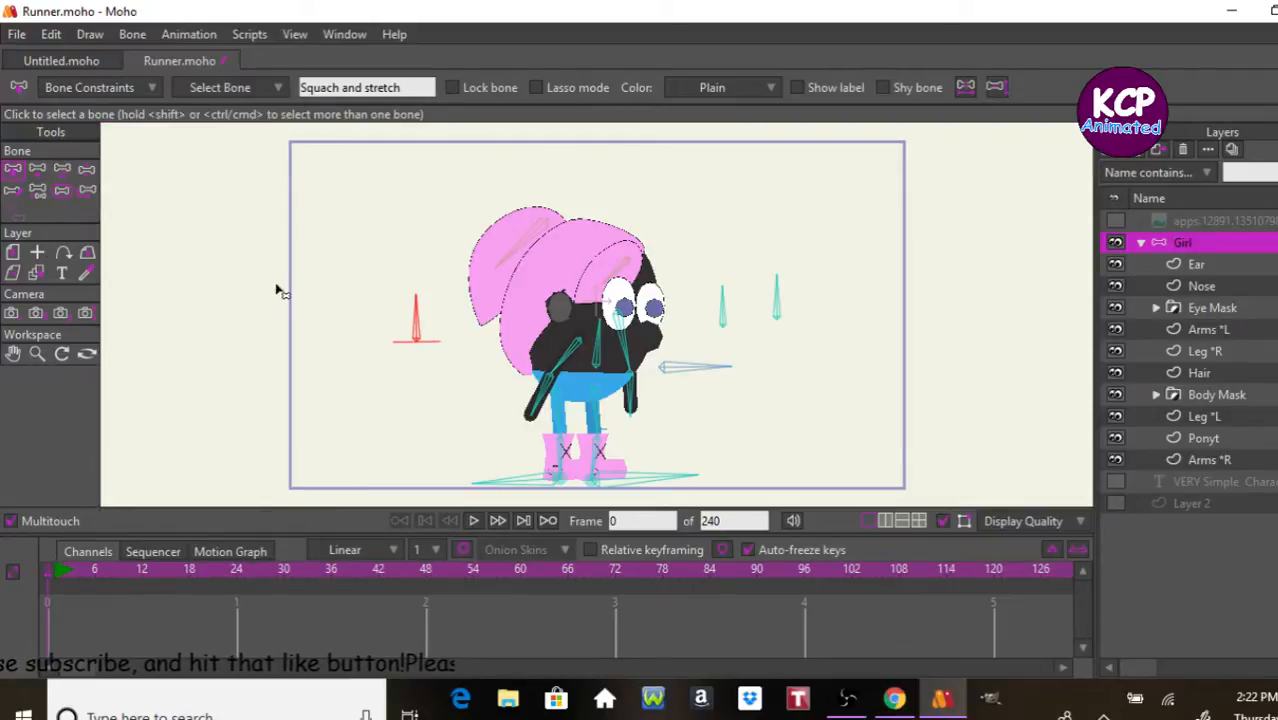
{"action": "left_click", "coordinate": [59, 194]}
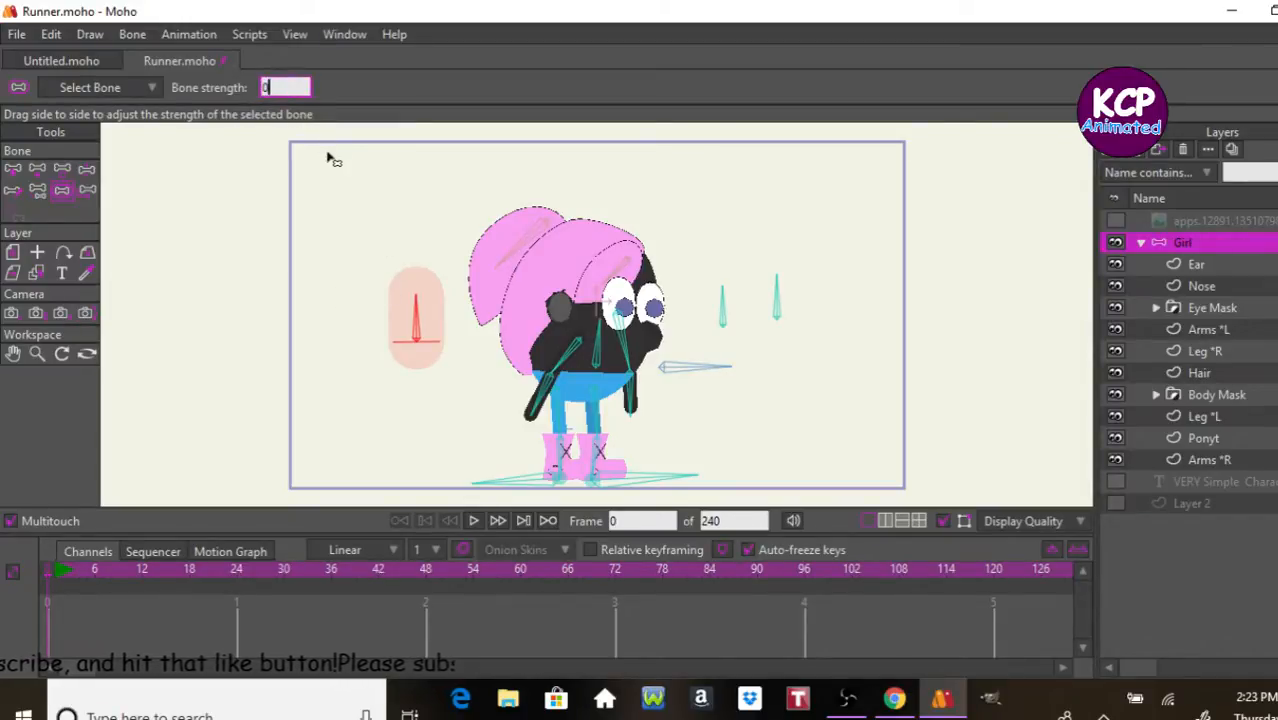
{"action": "key", "text": "Return"}
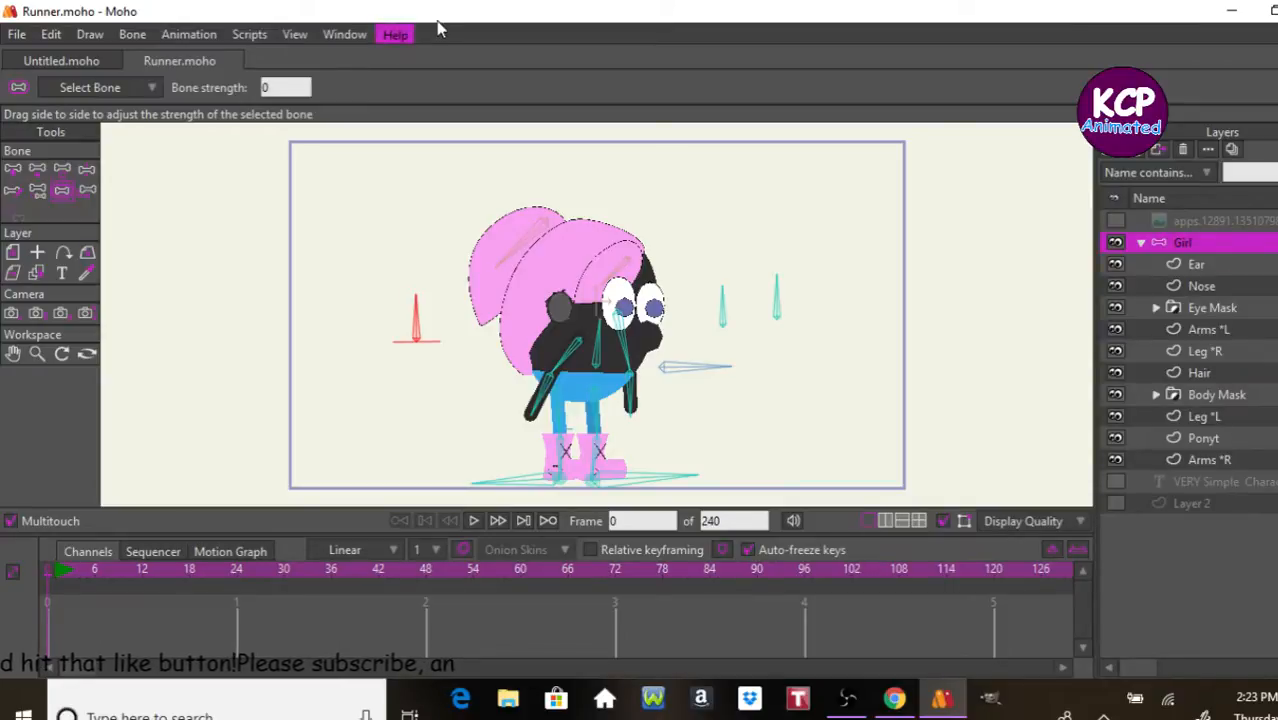
Step: Show the Actions window and create a new action named "Squach and stretch" for the selected bone
{"action": "key", "text": "ctrl+t"}
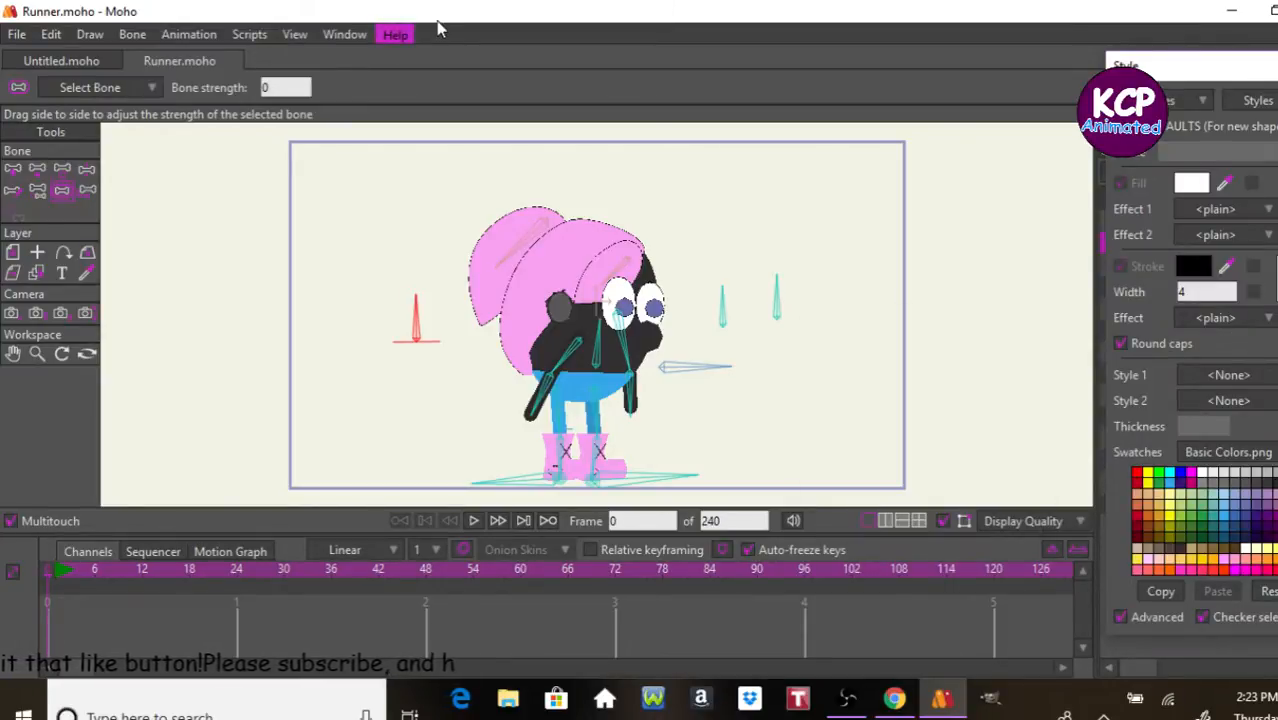
{"action": "key", "text": "ctrl+shift+a"}
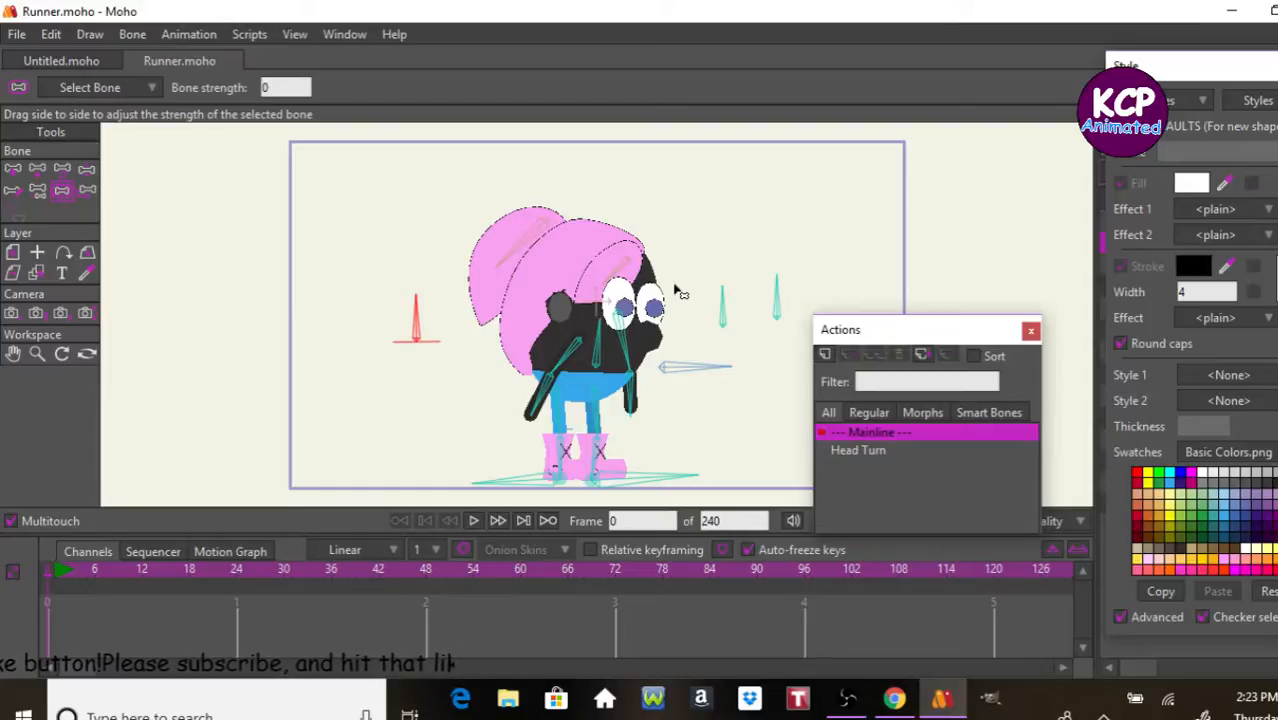
{"action": "key", "text": "ctrl+]"}
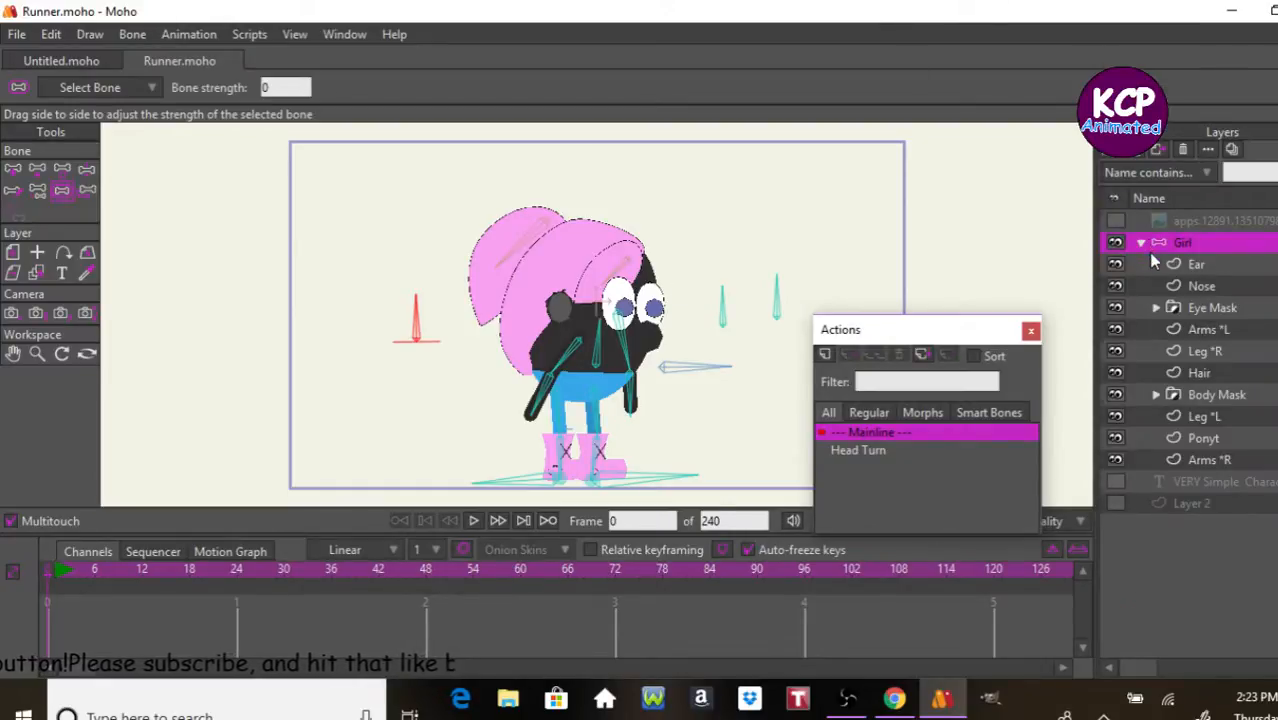
{"action": "left_click", "coordinate": [823, 355]}
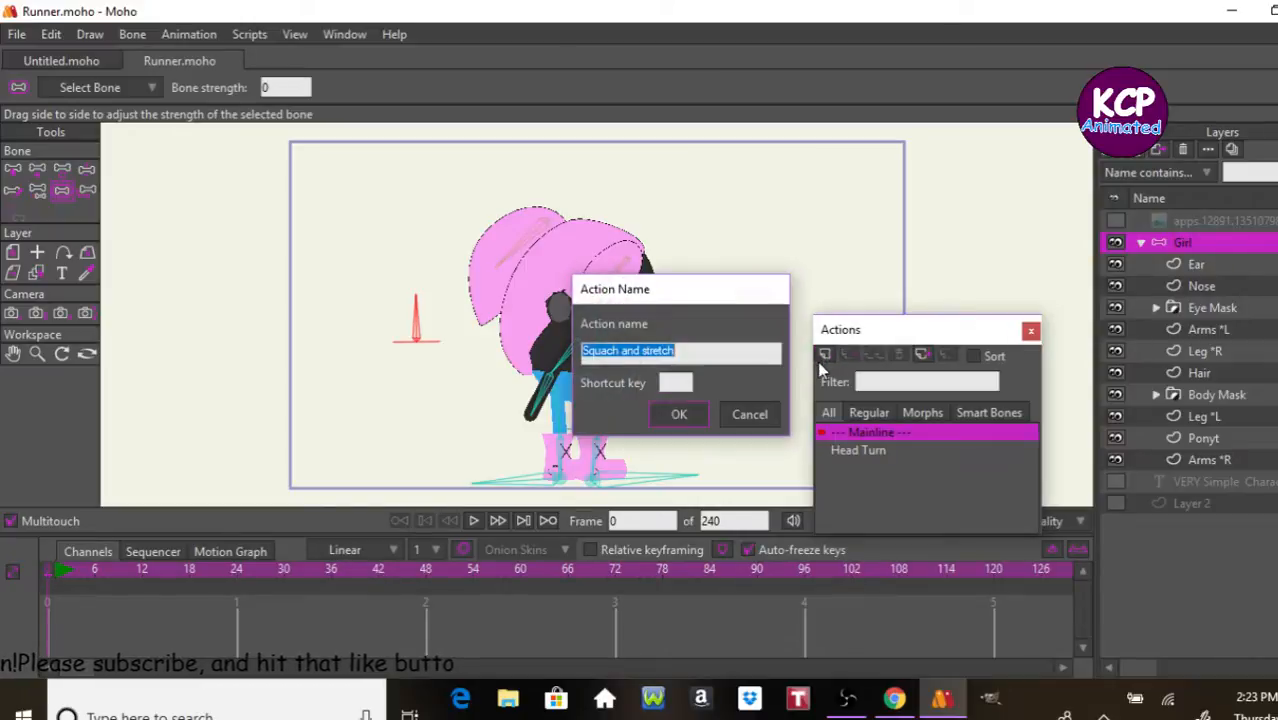
{"action": "left_click", "coordinate": [668, 418]}
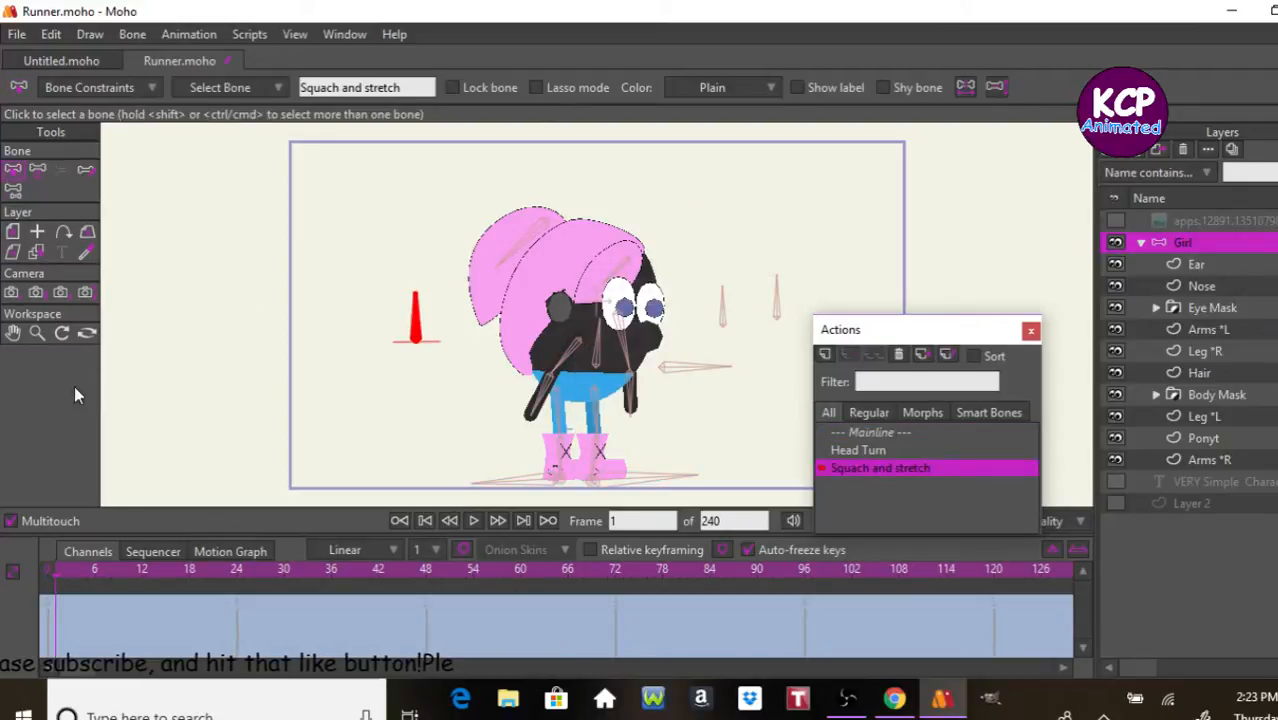
Step: Reset the Squach and stretch bone's angle at frame 24 of the action to key its default pose
{"action": "left_click", "coordinate": [236, 578]}
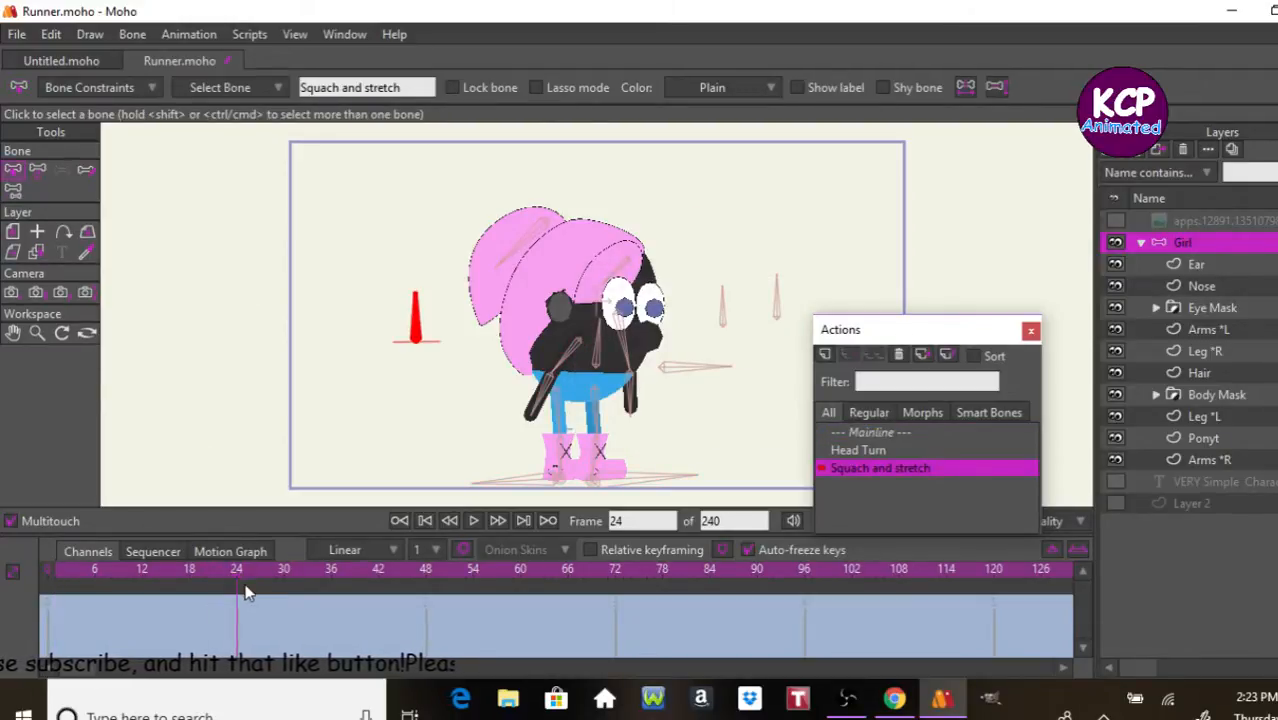
{"action": "left_click", "coordinate": [38, 170]}
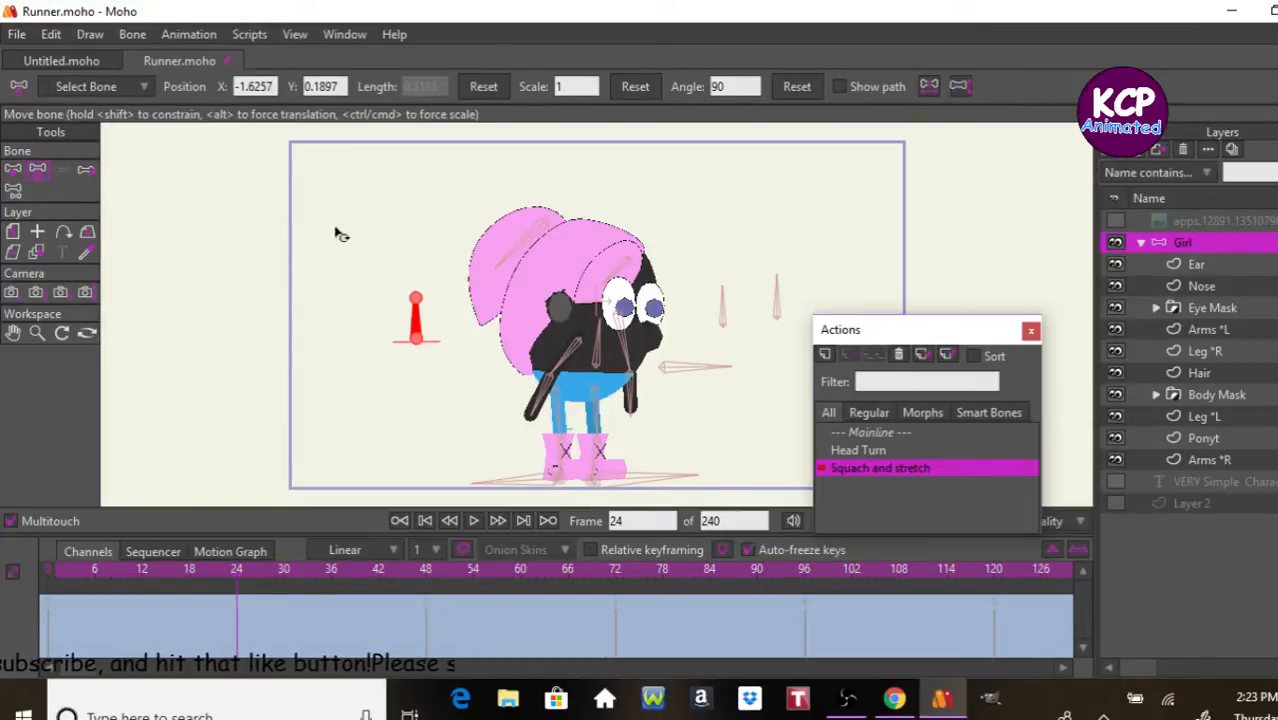
{"action": "left_click", "coordinate": [800, 88]}
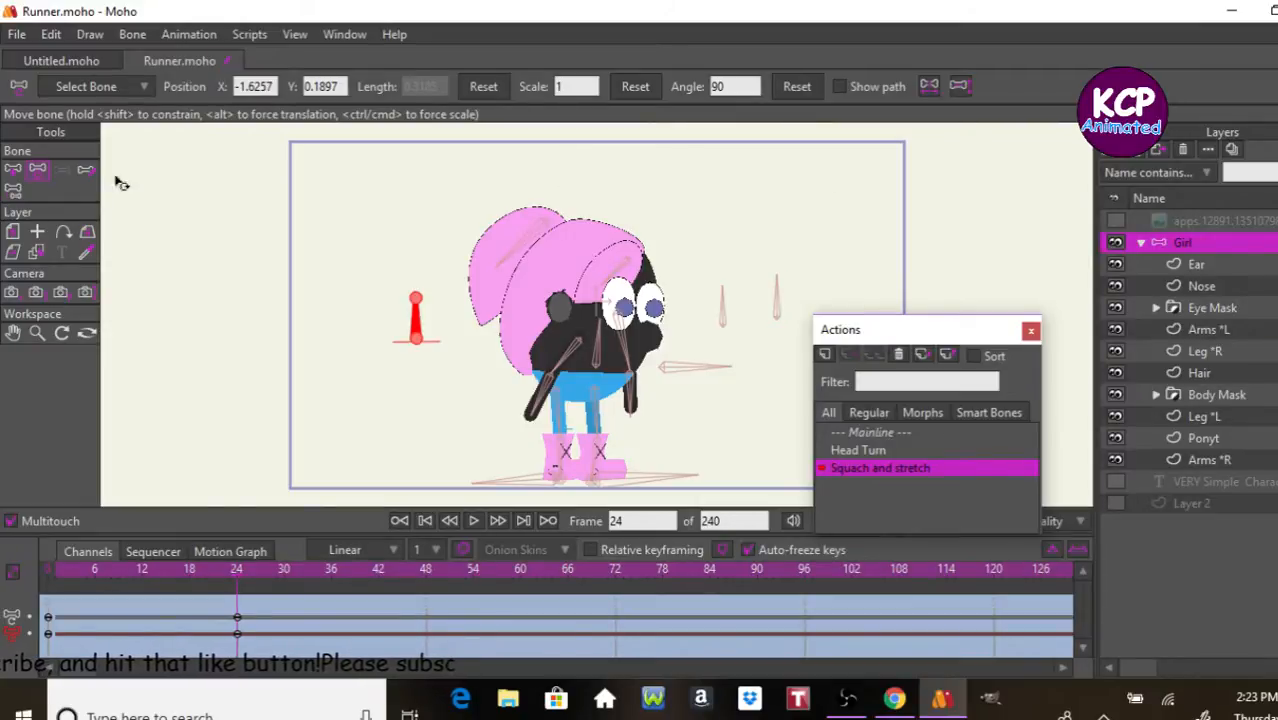
Step: Select the Body bone and reset its scale at frame 24 to key the default size
{"action": "left_click", "coordinate": [13, 169]}
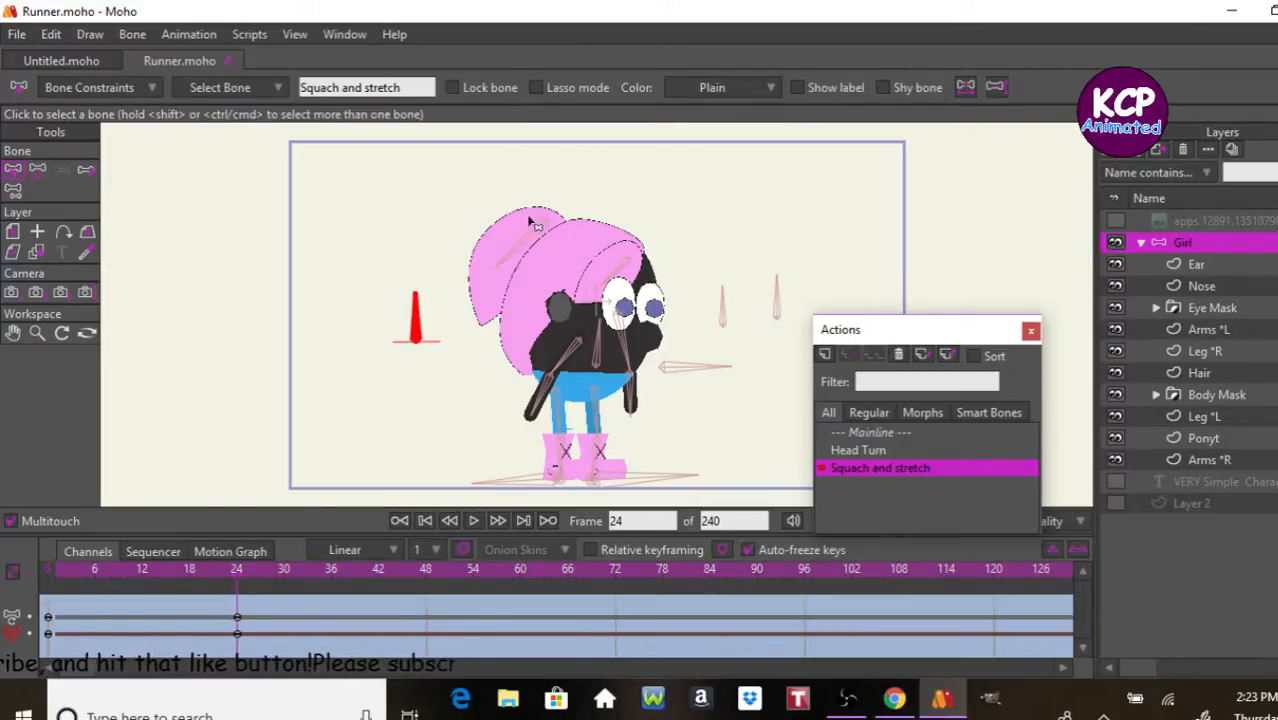
{"action": "left_click", "coordinate": [614, 345]}
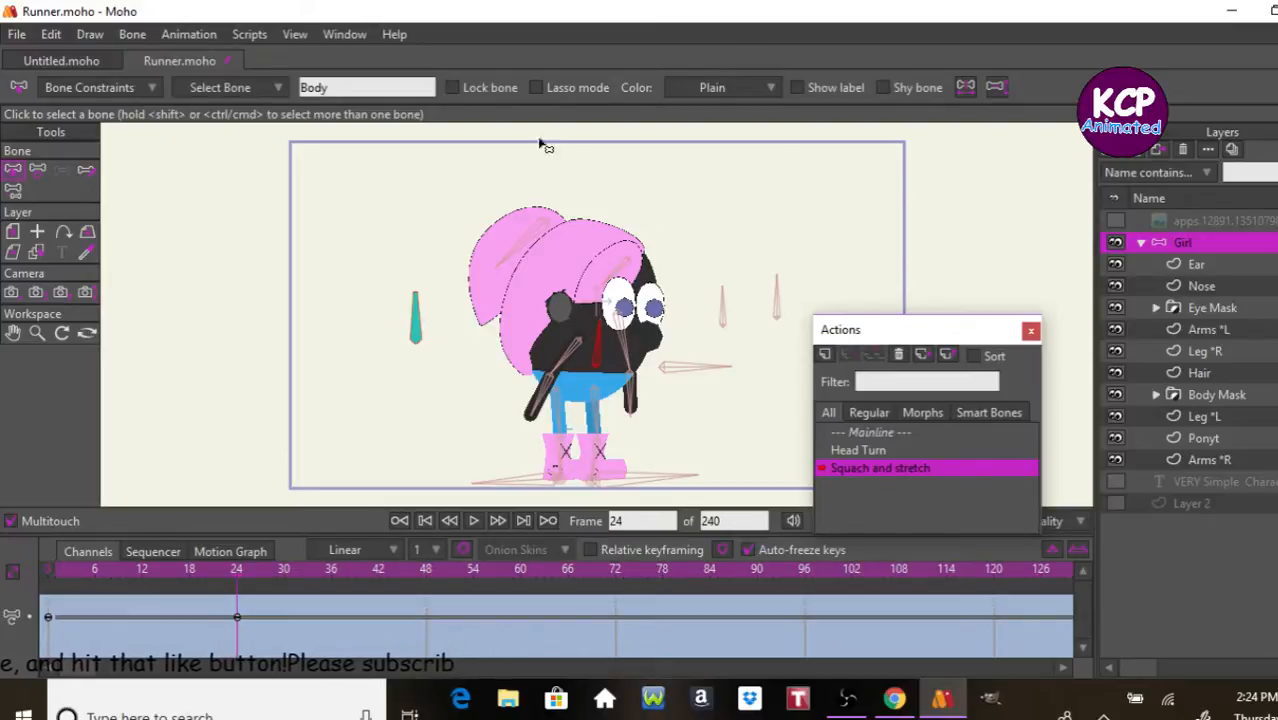
{"action": "left_click", "coordinate": [38, 169]}
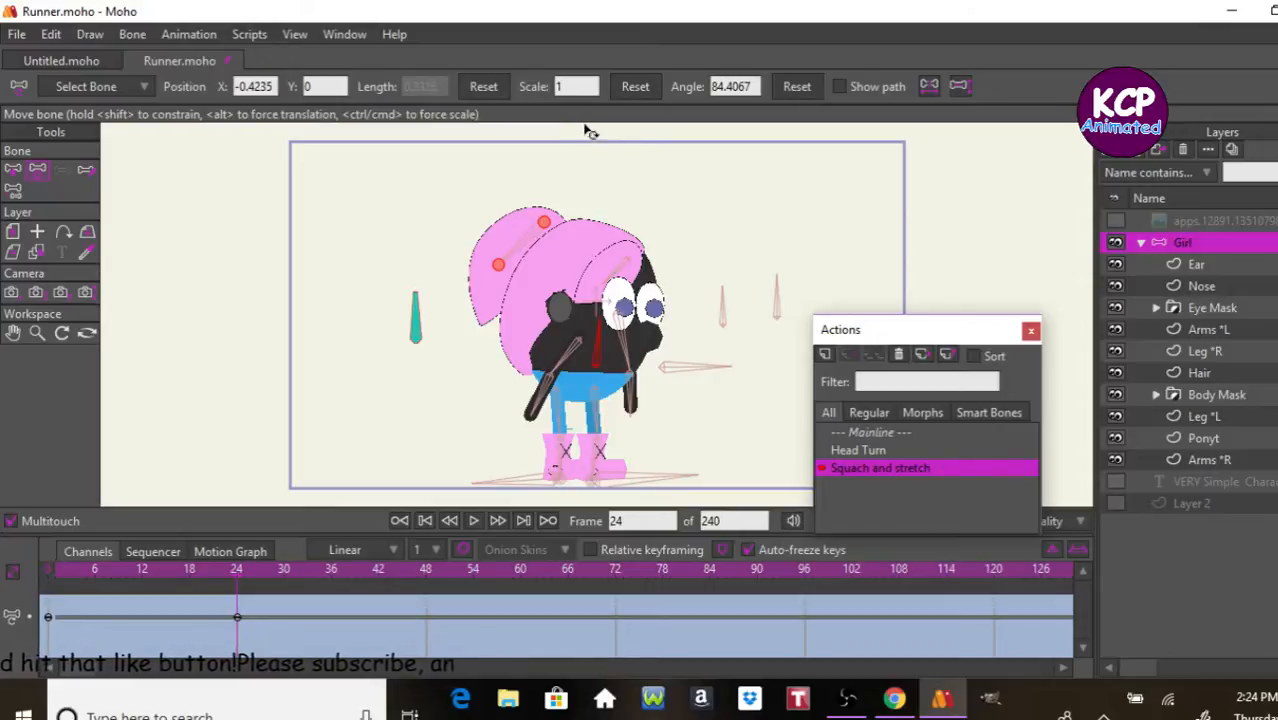
{"action": "left_click", "coordinate": [642, 91]}
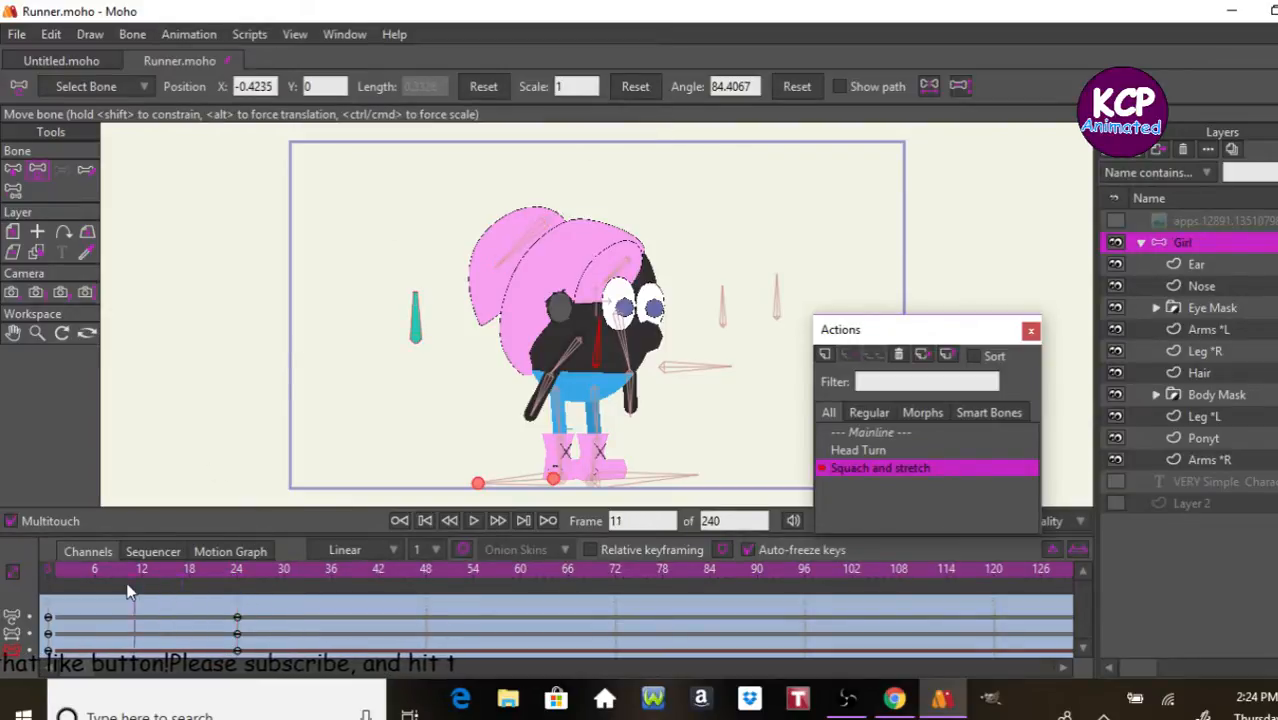
Step: Rotate the Squach and stretch bone to an angle of 180 degrees at frame 1 of the action
{"action": "left_click", "coordinate": [76, 604]}
{"action": "left_click_drag", "start_coordinate": [74, 598], "coordinate": [59, 594]}
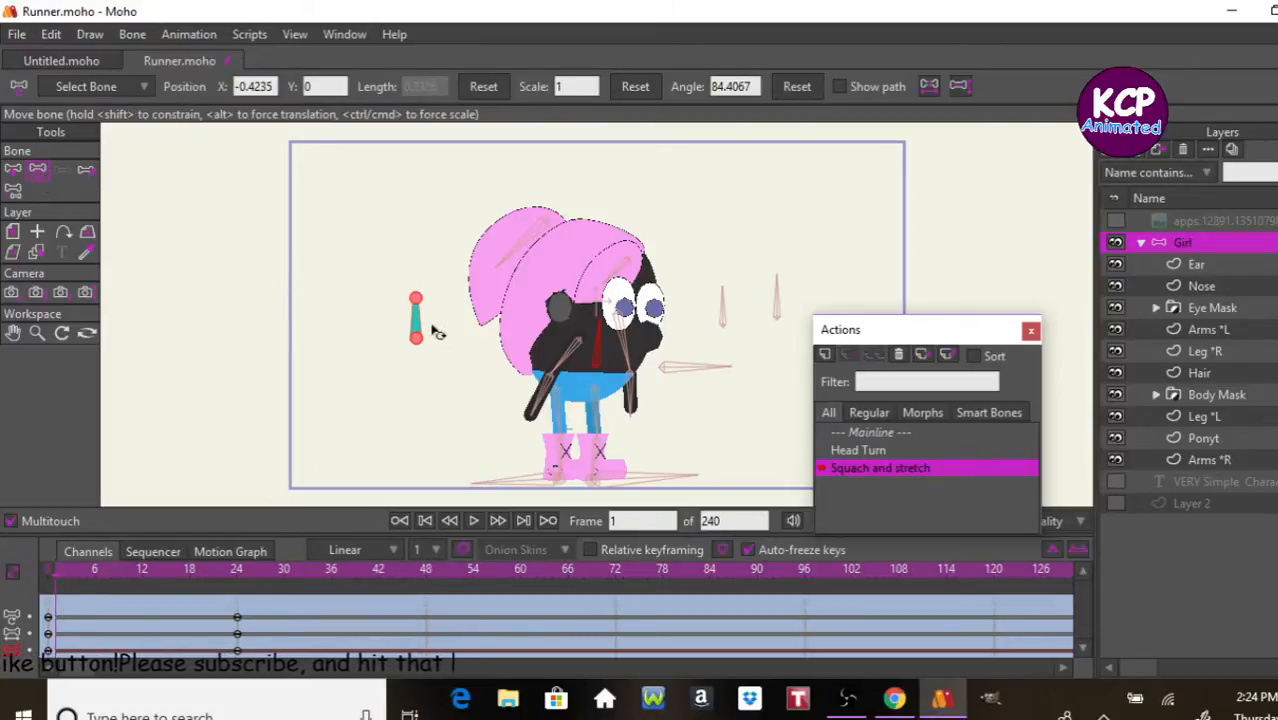
{"action": "left_click_drag", "start_coordinate": [414, 318], "coordinate": [413, 354]}
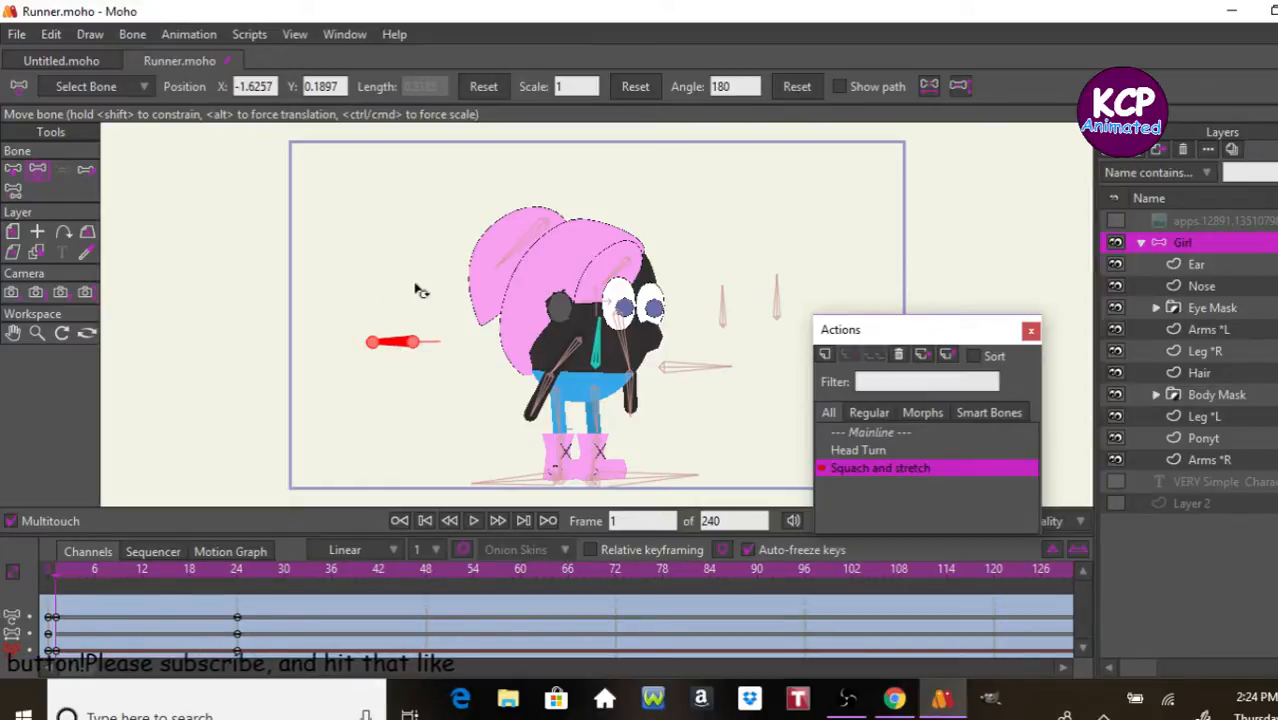
Step: Select the Body bone and set its scale to 1.50 at frame 1
{"action": "key", "text": "z"}
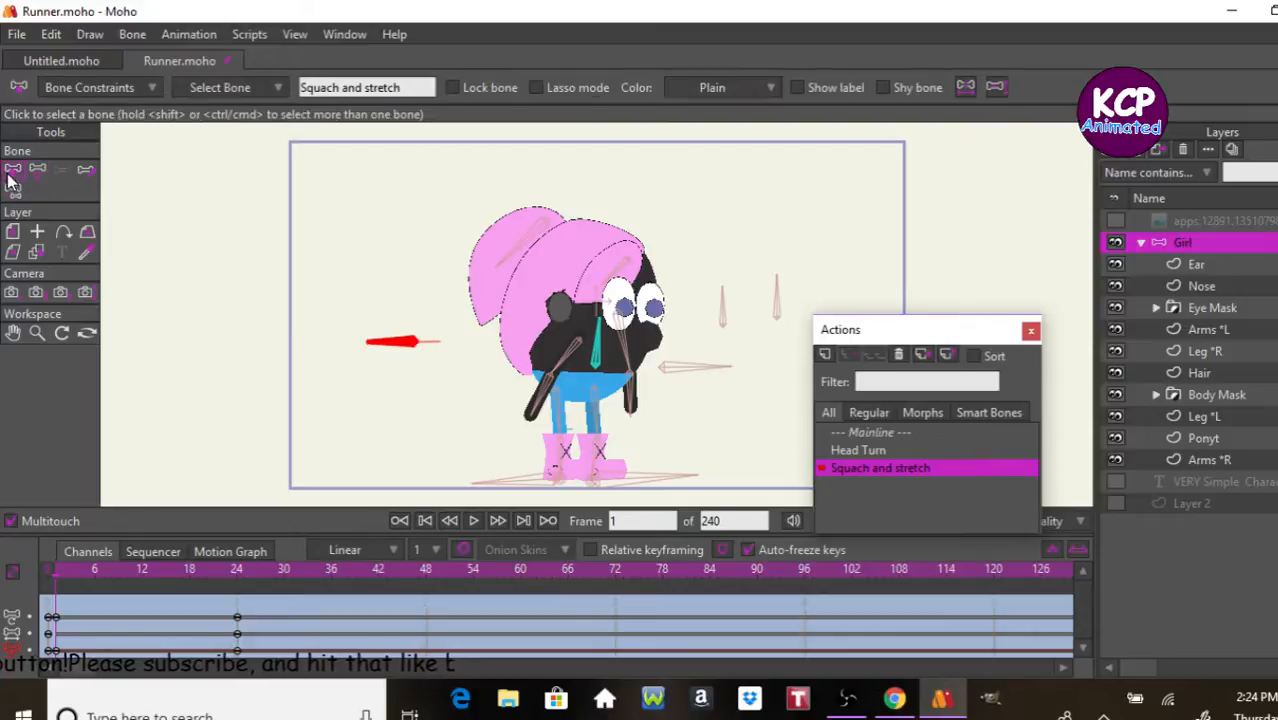
{"action": "left_click", "coordinate": [593, 380]}
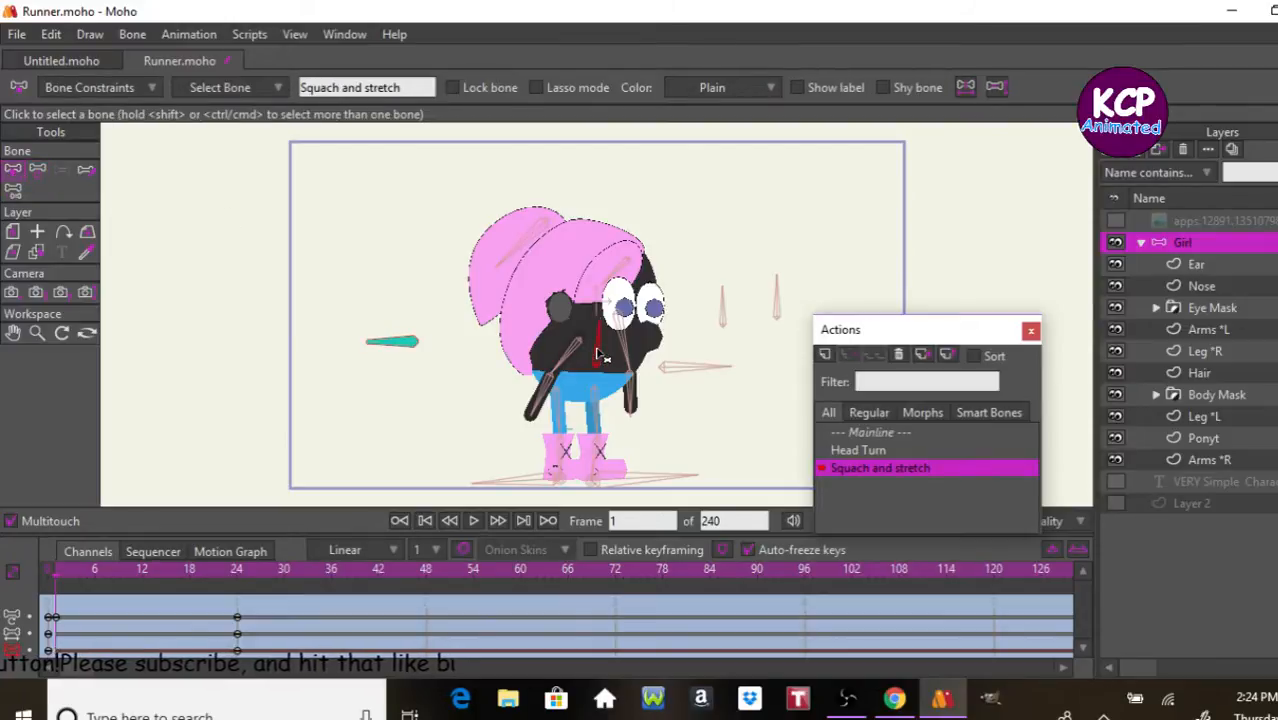
{"action": "left_click", "coordinate": [37, 169]}
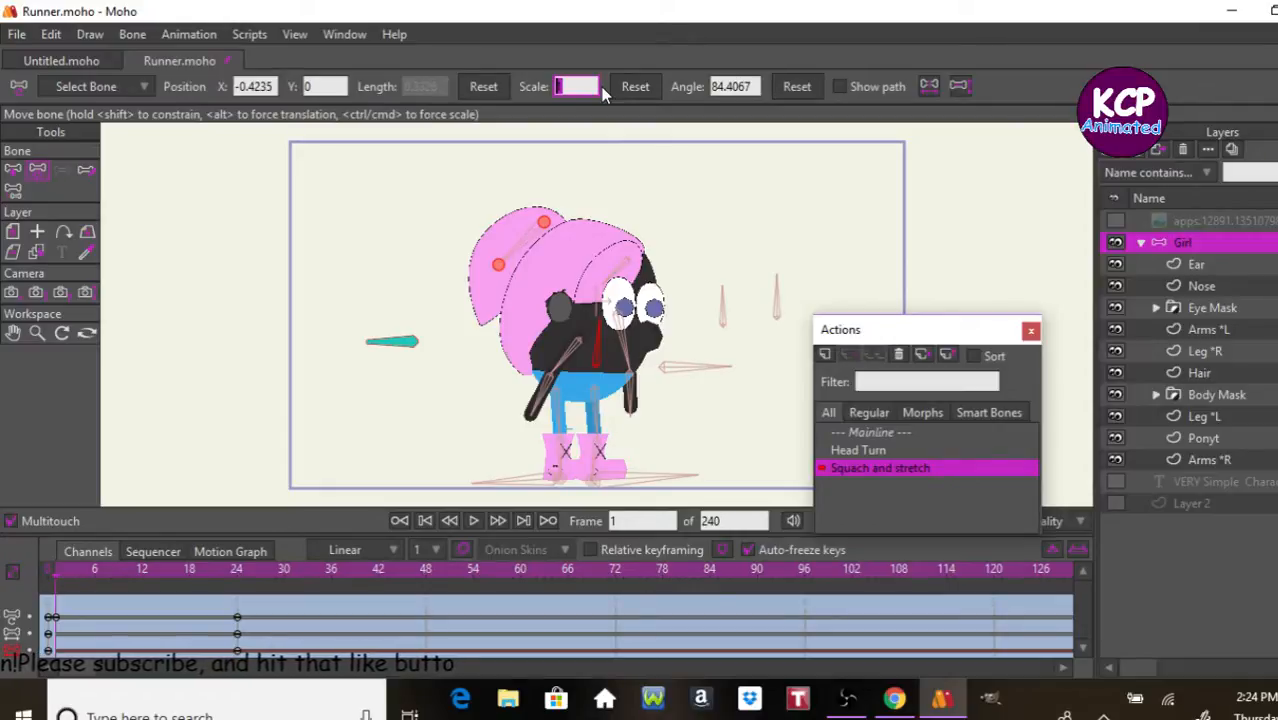
{"action": "key", "text": "Return"}
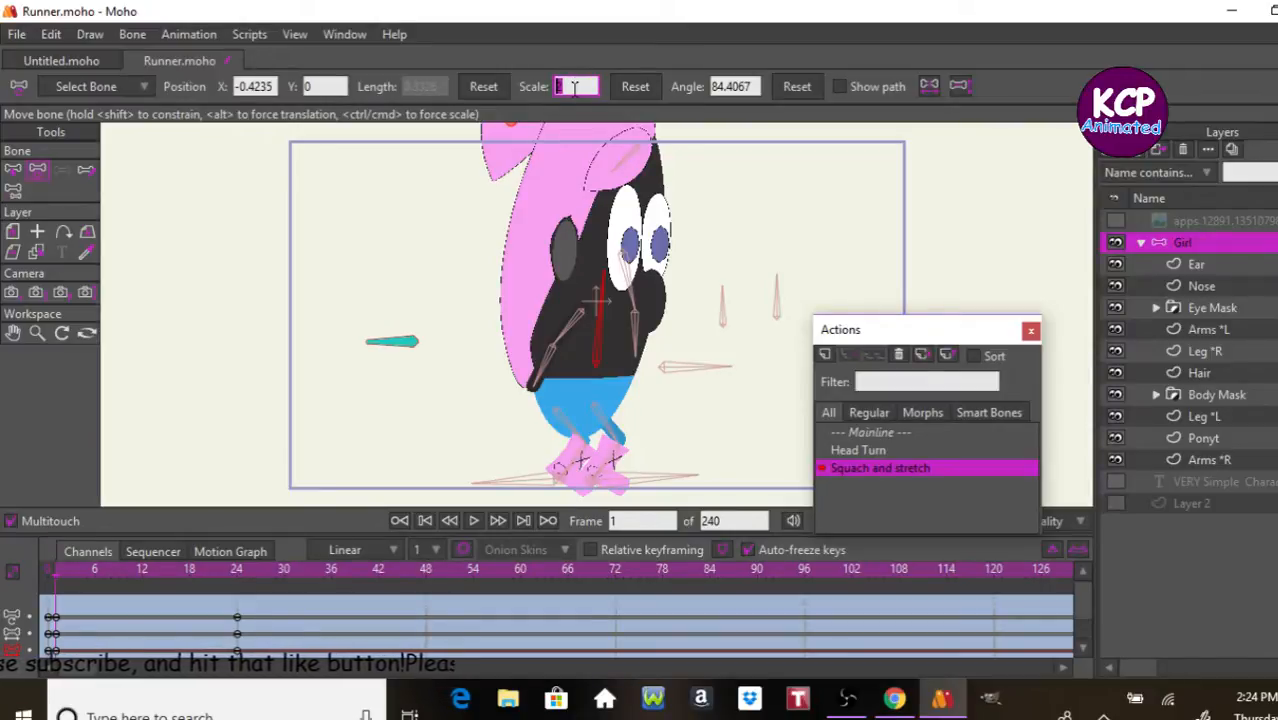
{"action": "type", "text": "1.50"}
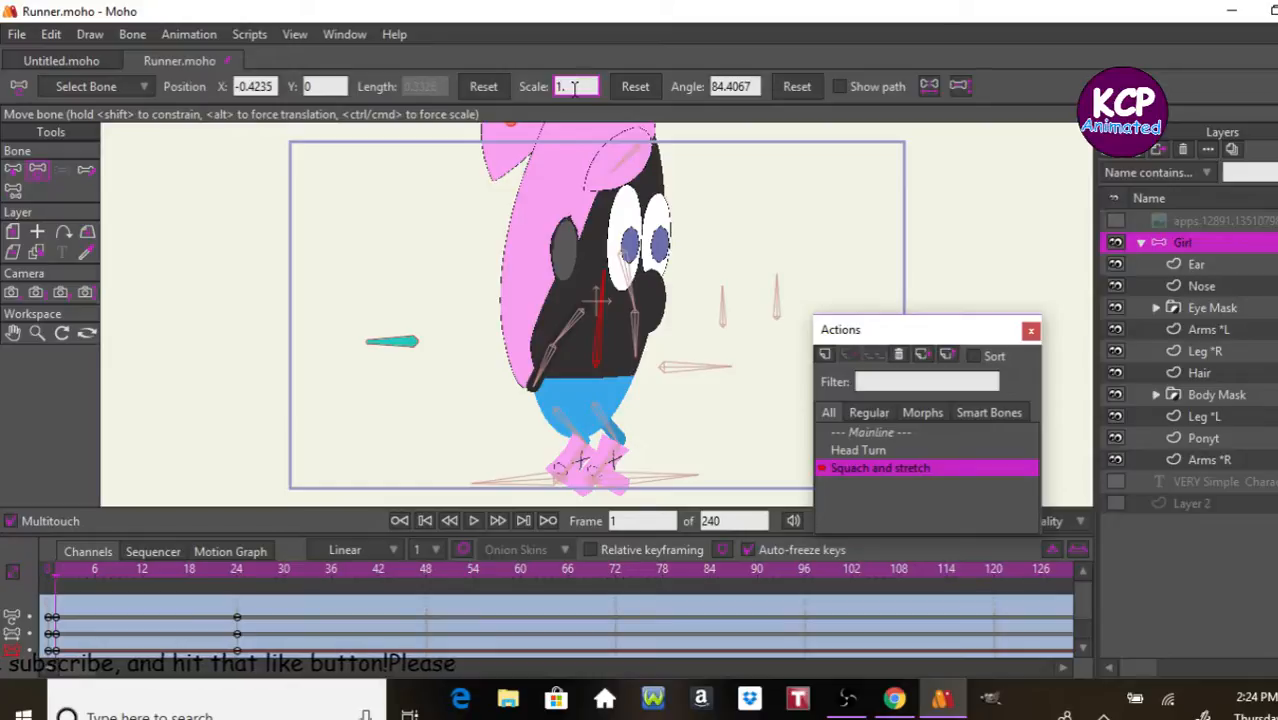
{"action": "key", "text": "Return"}
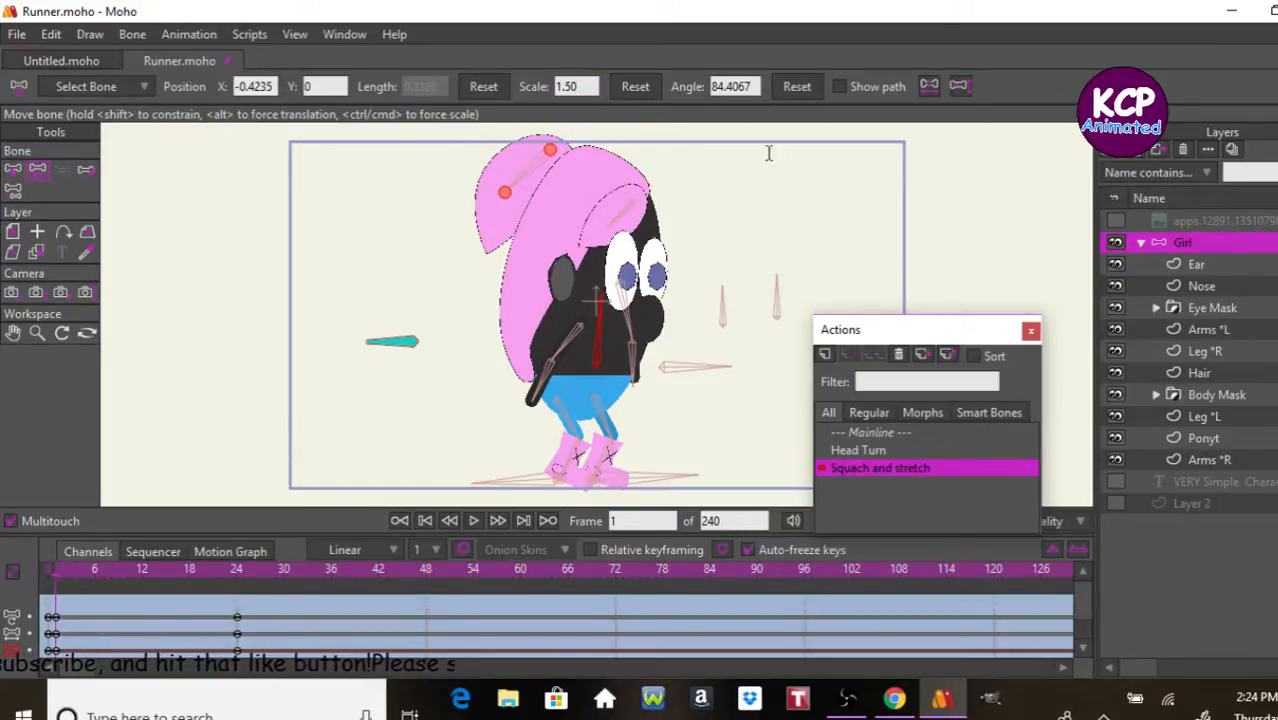
Step: Reduce the Body bone's stretch at frame 1 by setting its scale to 1.10
{"action": "left_click", "coordinate": [588, 87]}
{"action": "key", "text": "BackSpace"}
{"action": "key", "text": "BackSpace"}
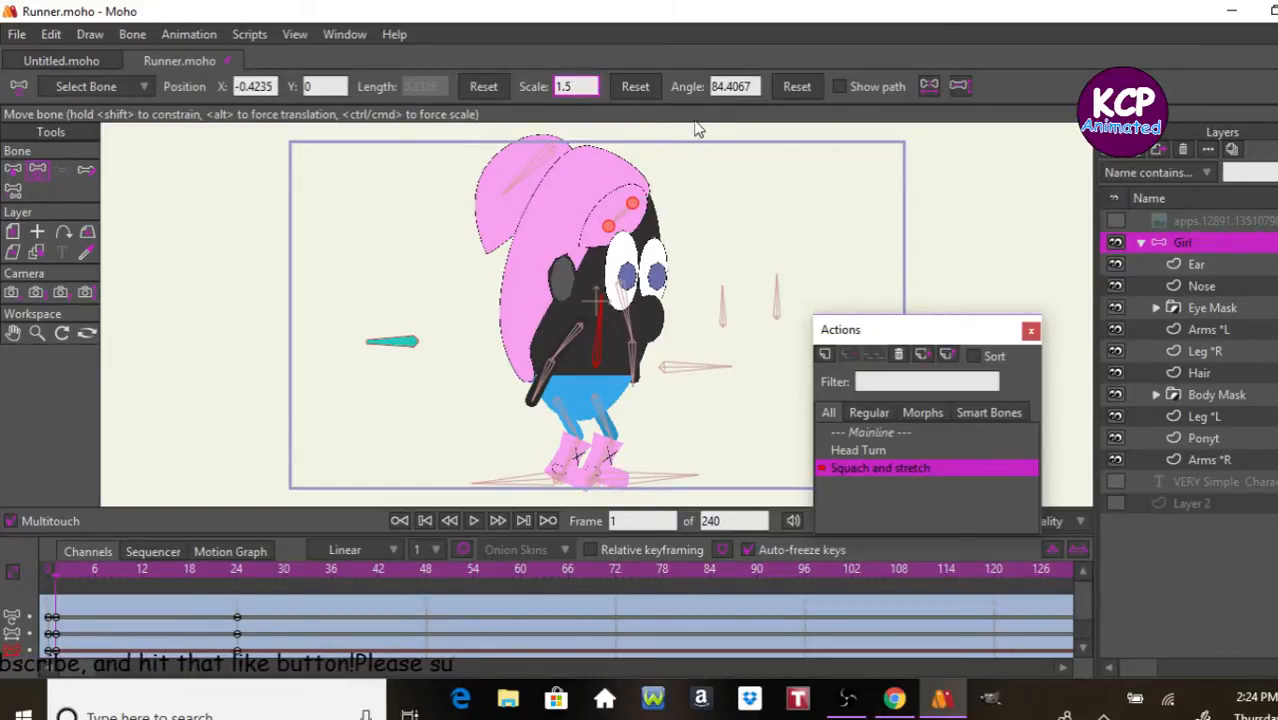
{"action": "type", "text": "10"}
{"action": "key", "text": "Return"}
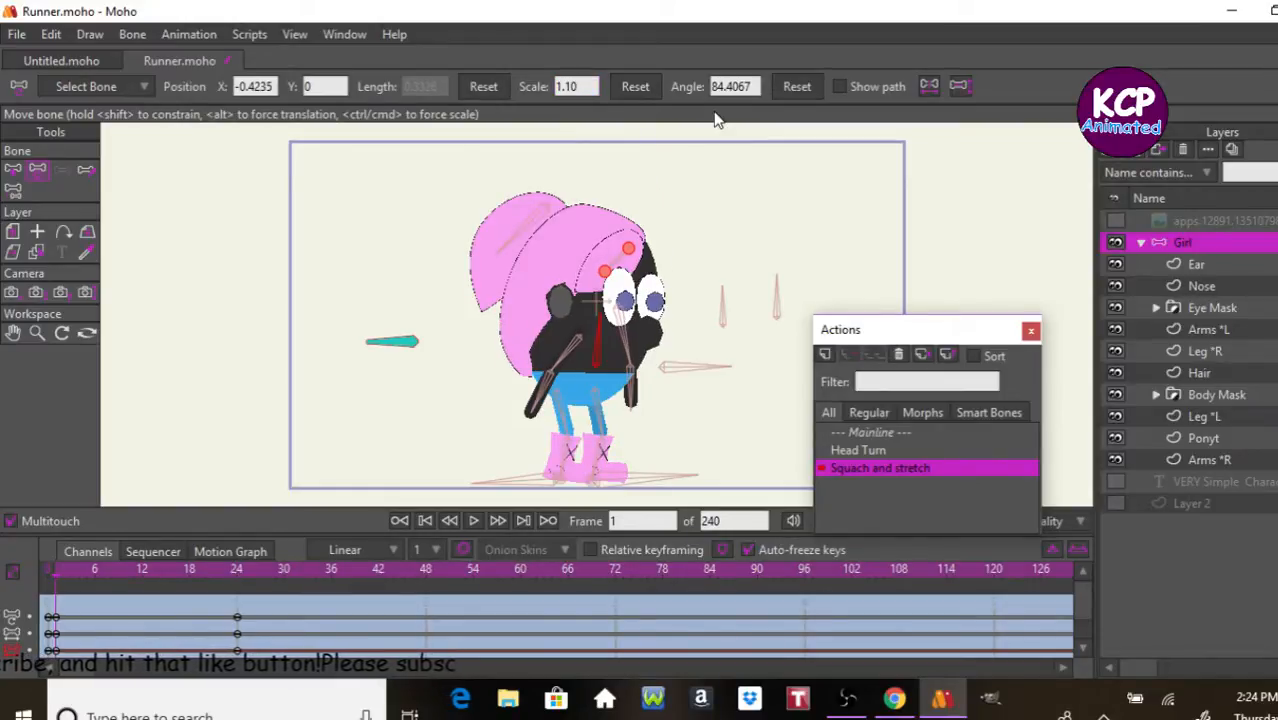
Step: Play the Squach and stretch action from the start to preview the body's stretch
{"action": "key", "text": "Left"}
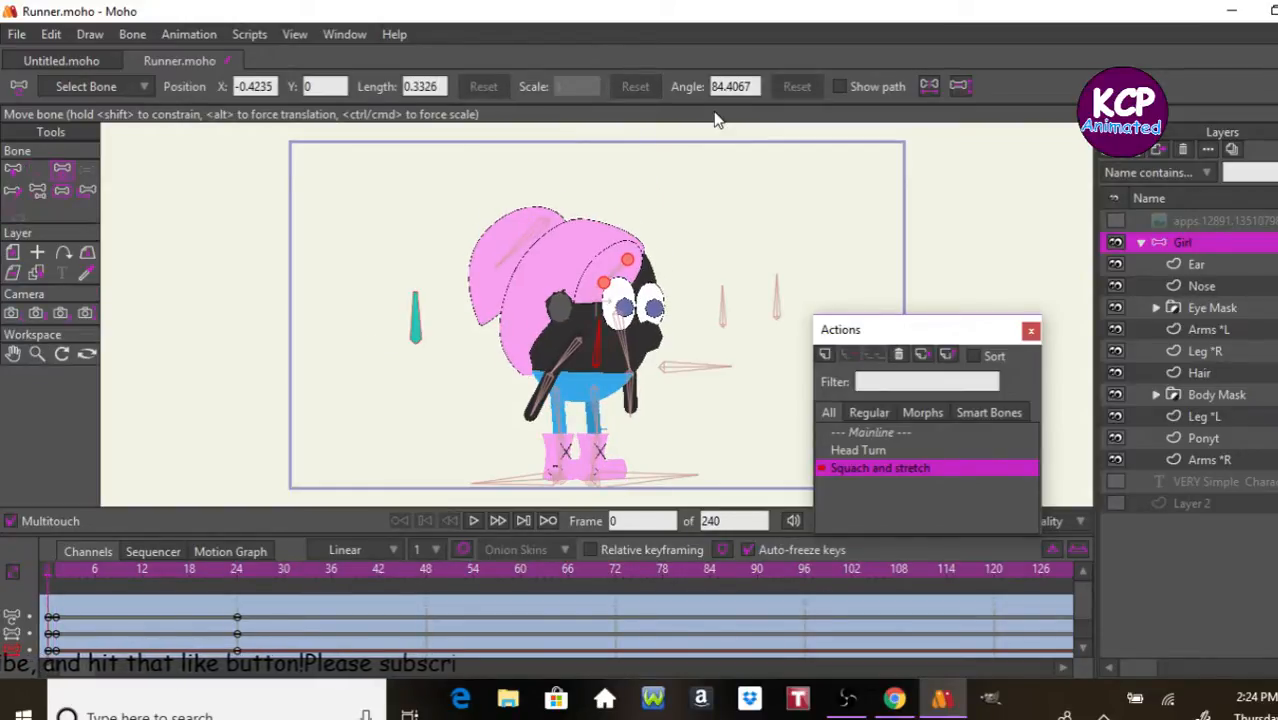
{"action": "key", "text": "space"}
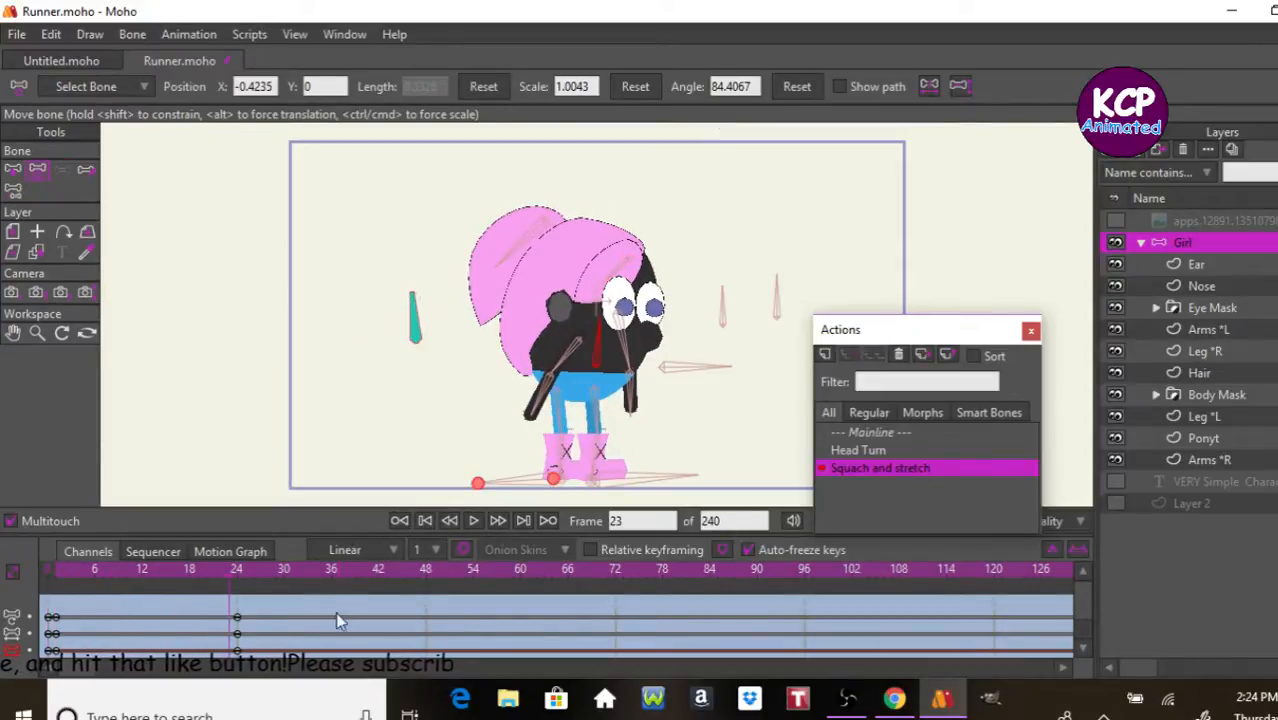
Step: At frame 1 of the Squach and stretch action, set the Body bone's scale to 1.15
{"action": "left_click", "coordinate": [56, 588]}
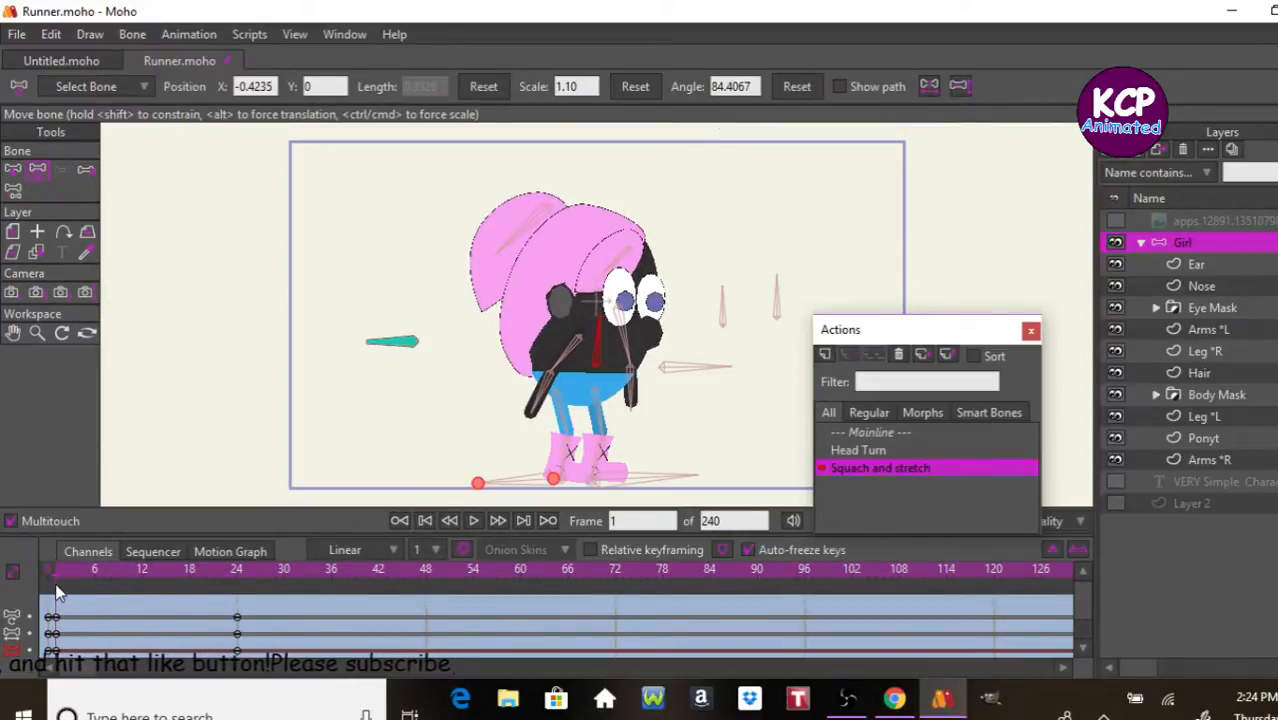
{"action": "left_click", "coordinate": [582, 85]}
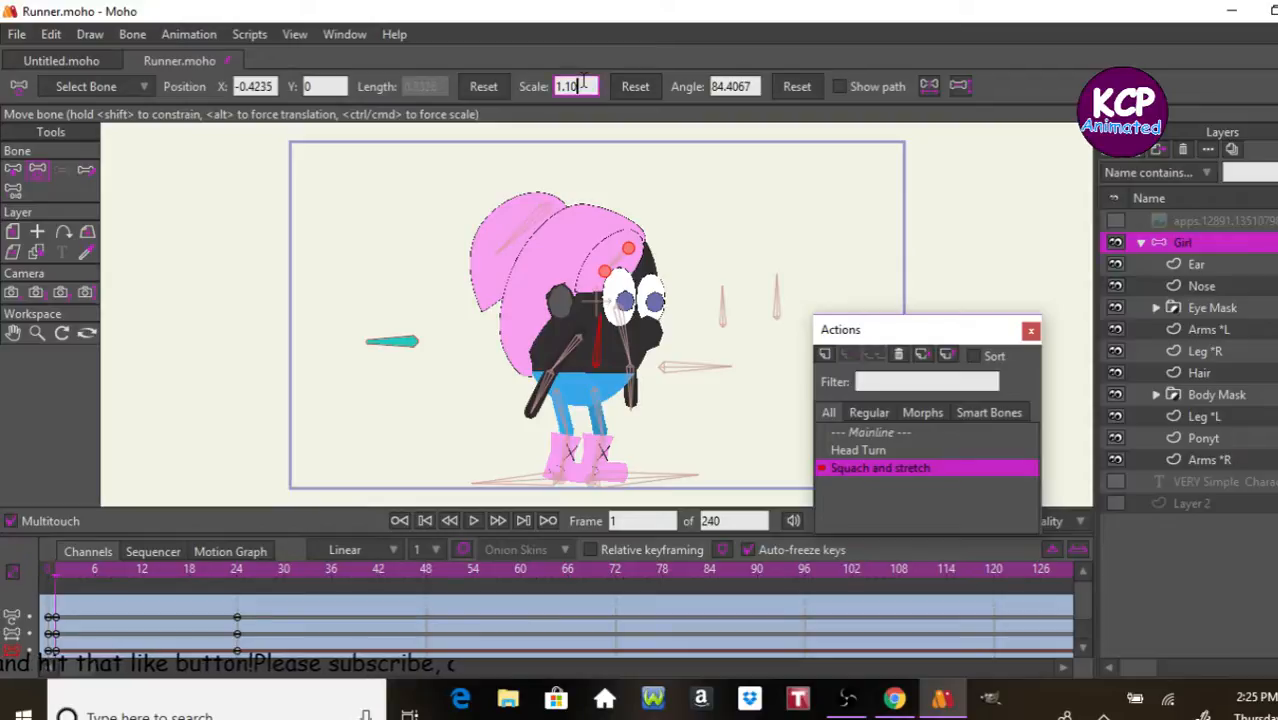
{"action": "key", "text": "BackSpace"}
{"action": "key", "text": "BackSpace"}
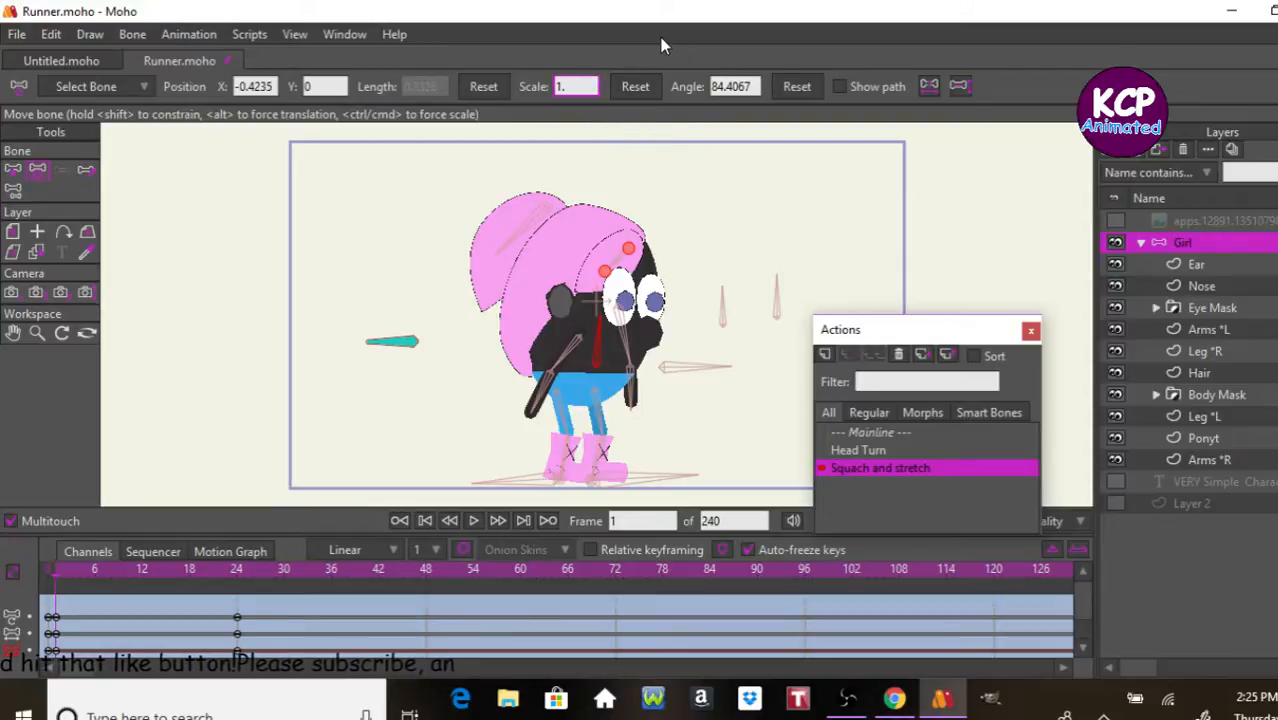
{"action": "type", "text": "15"}
{"action": "key", "text": "Return"}
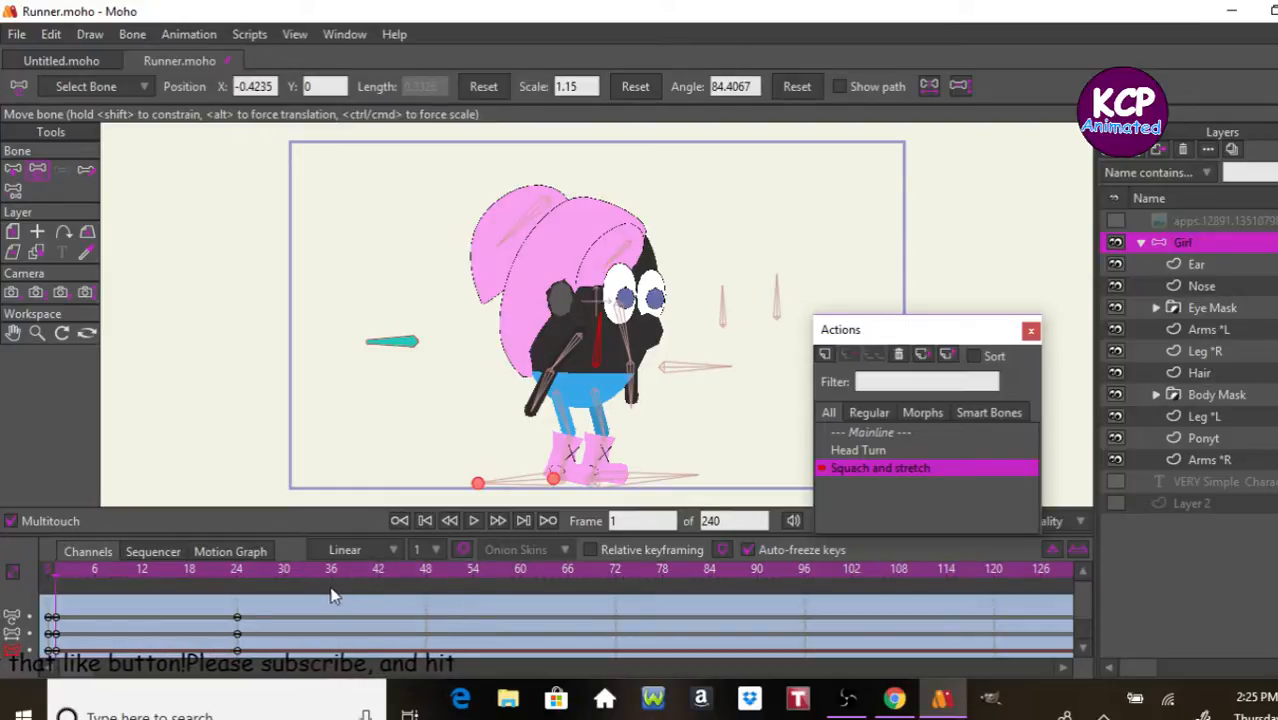
Step: At frame 48 of the action, rotate the Squach and stretch bone to an angle of 0 degrees
{"action": "left_click", "coordinate": [424, 567]}
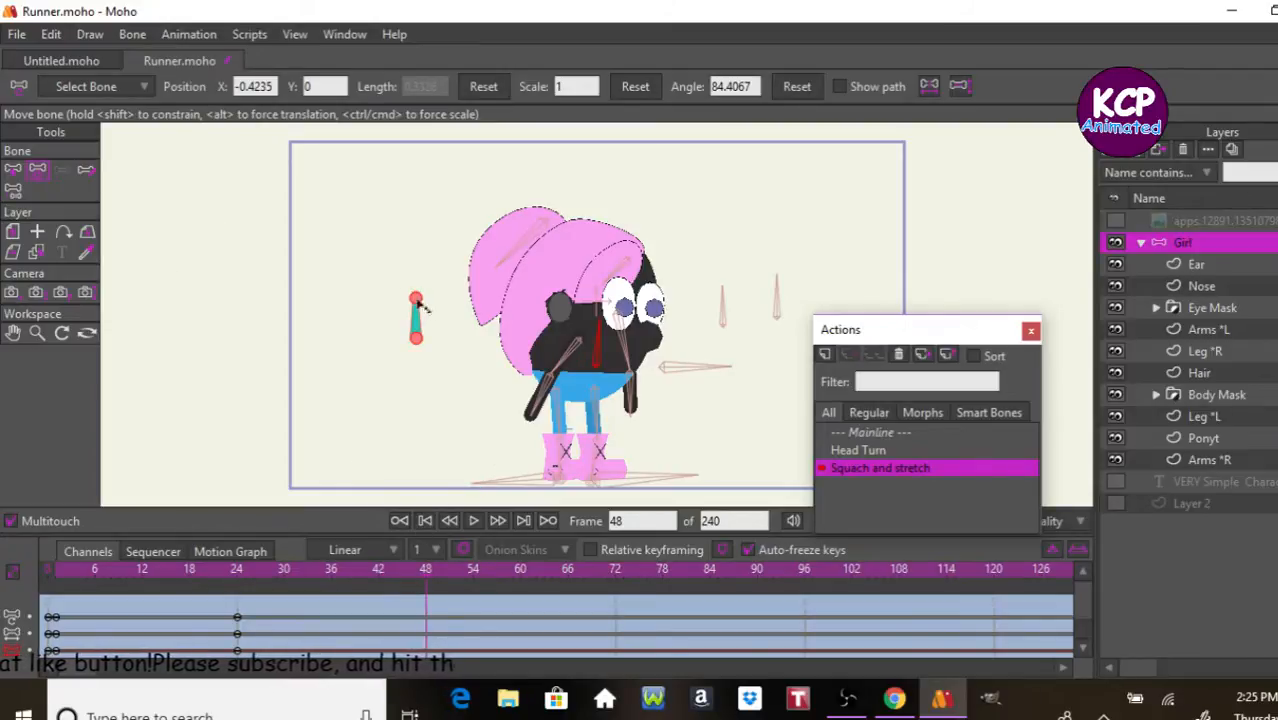
{"action": "left_click_drag", "start_coordinate": [421, 320], "coordinate": [487, 379]}
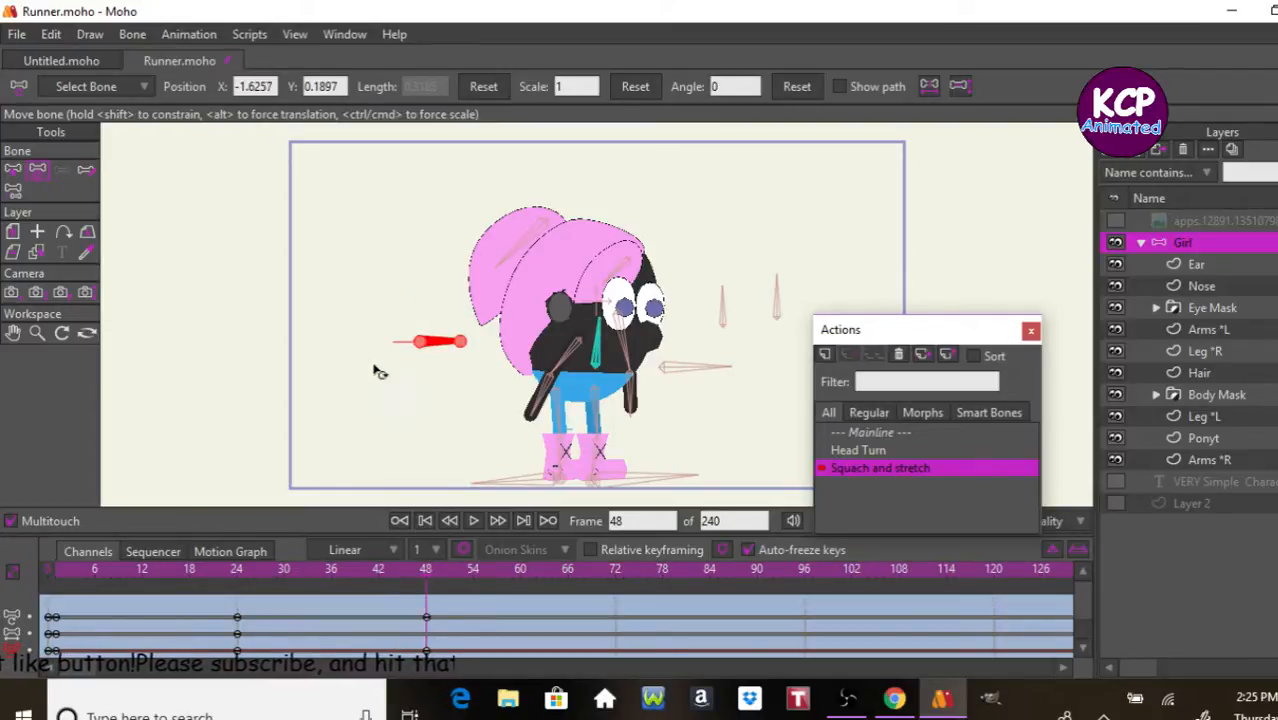
Step: Select the Body bone and set its scale to 0.90 at frame 48
{"action": "left_click", "coordinate": [13, 169]}
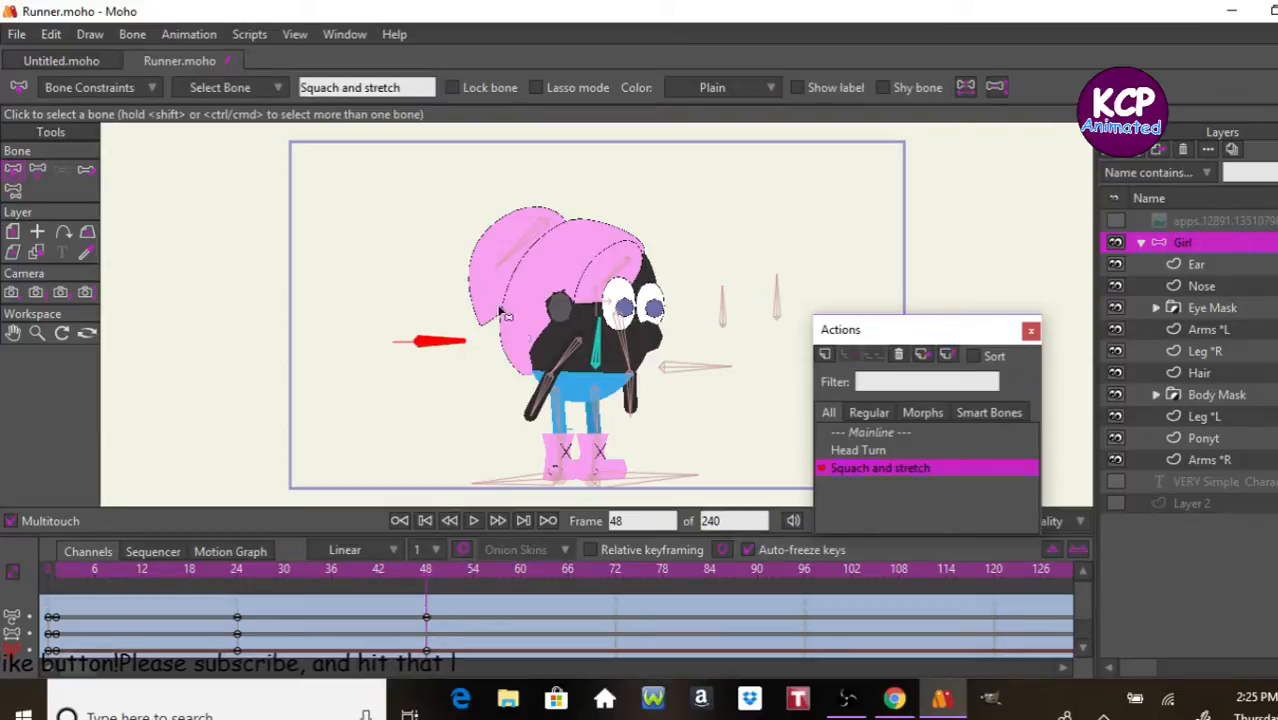
{"action": "left_click", "coordinate": [598, 352]}
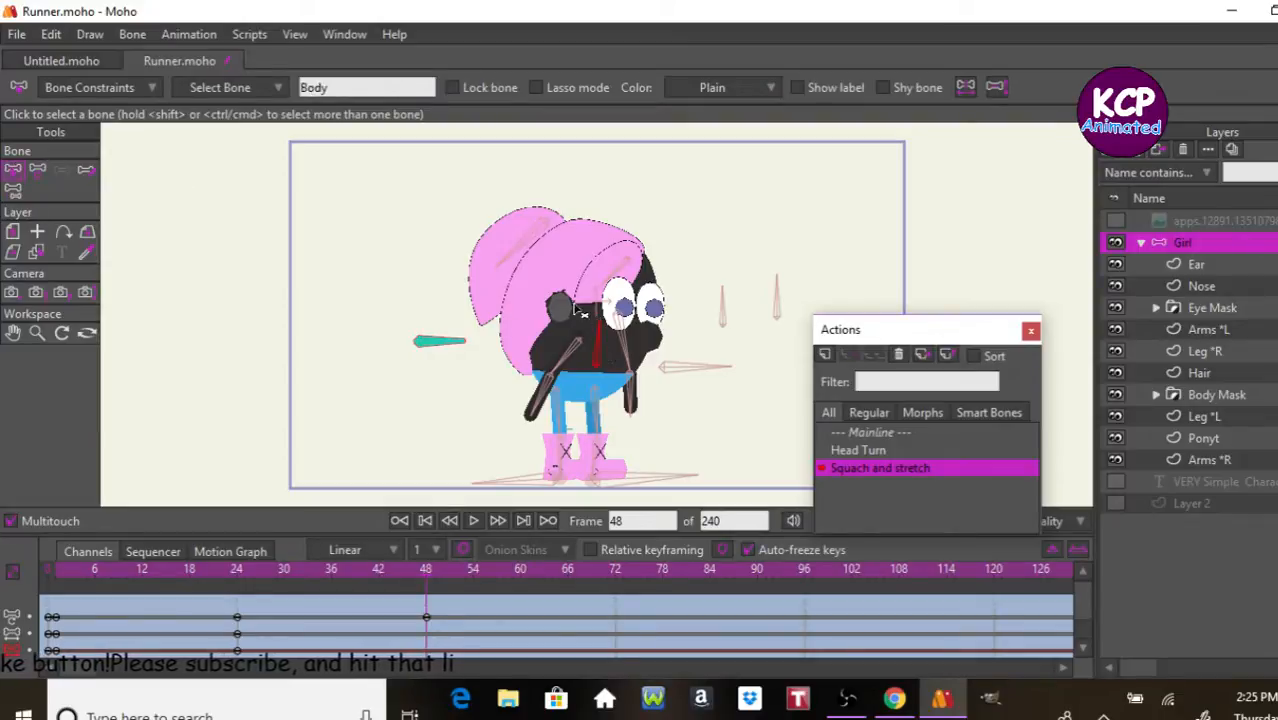
{"action": "left_click", "coordinate": [37, 169]}
{"action": "left_click", "coordinate": [578, 87]}
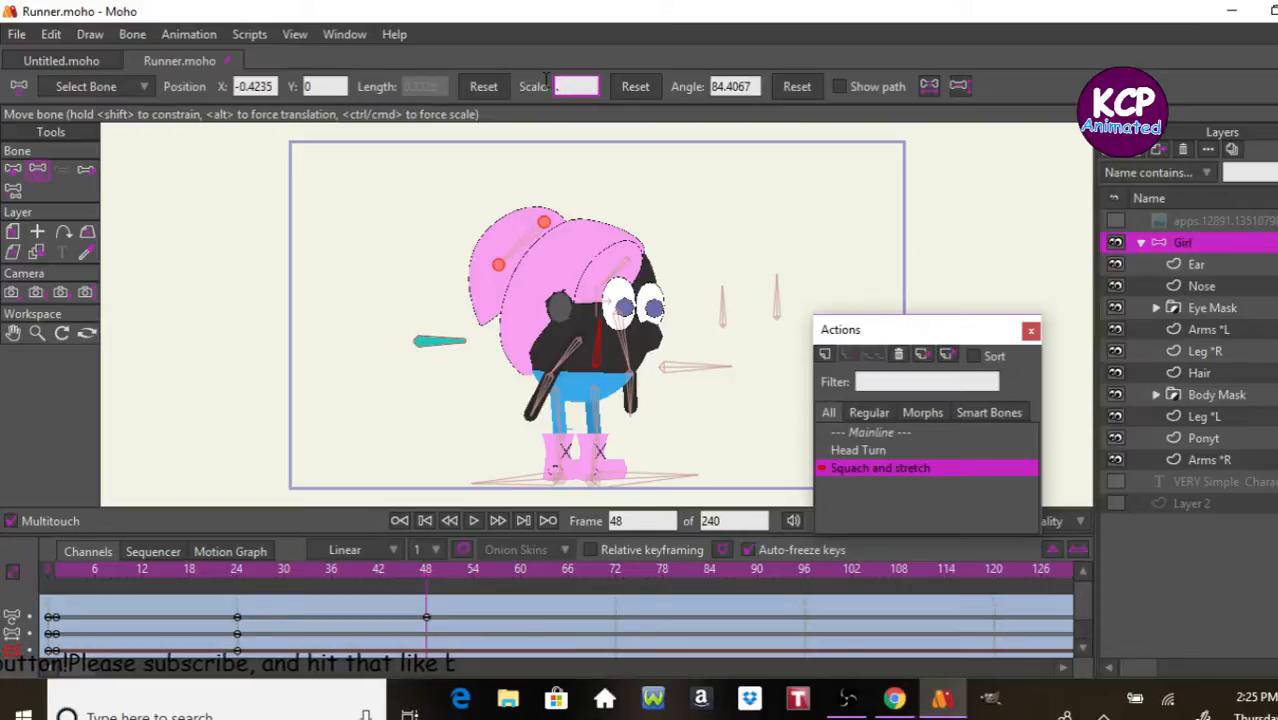
{"action": "type", "text": "0.90"}
{"action": "key", "text": "Return"}
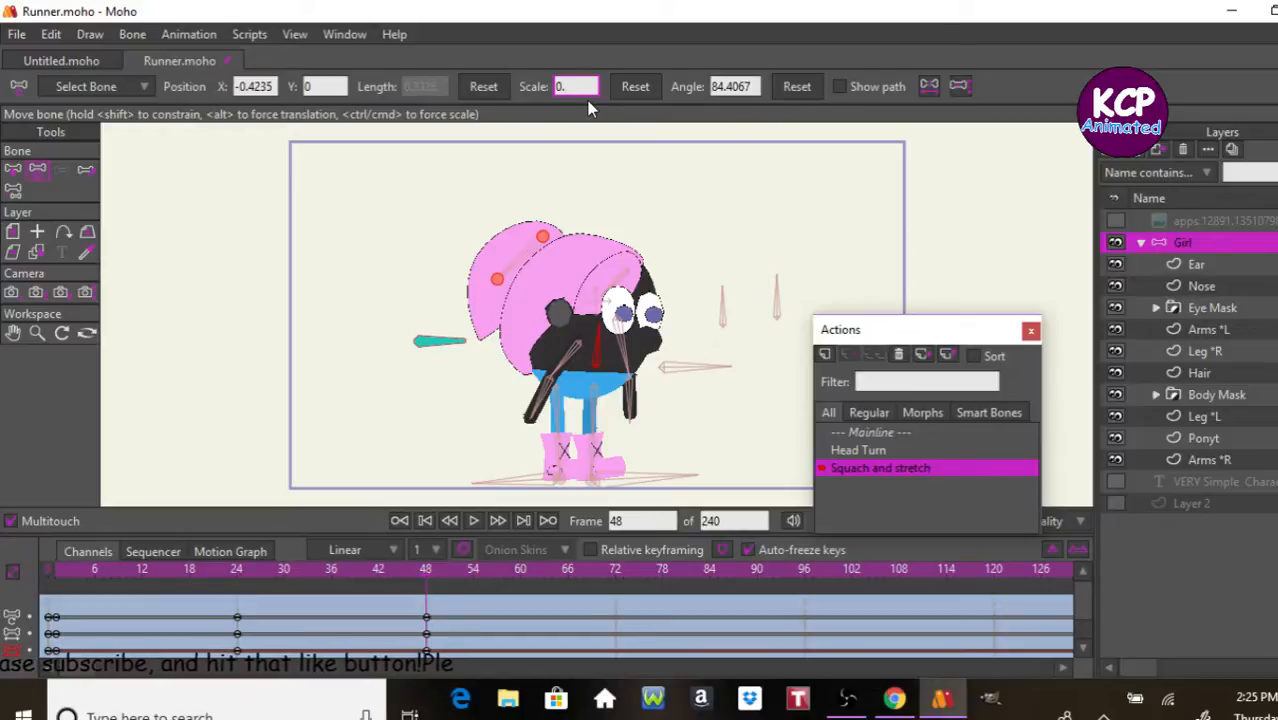
Step: Try stronger squash values on the Body bone at frame 48, including 0.75, and settle on a scale of 0.85
{"action": "key", "text": "Return"}
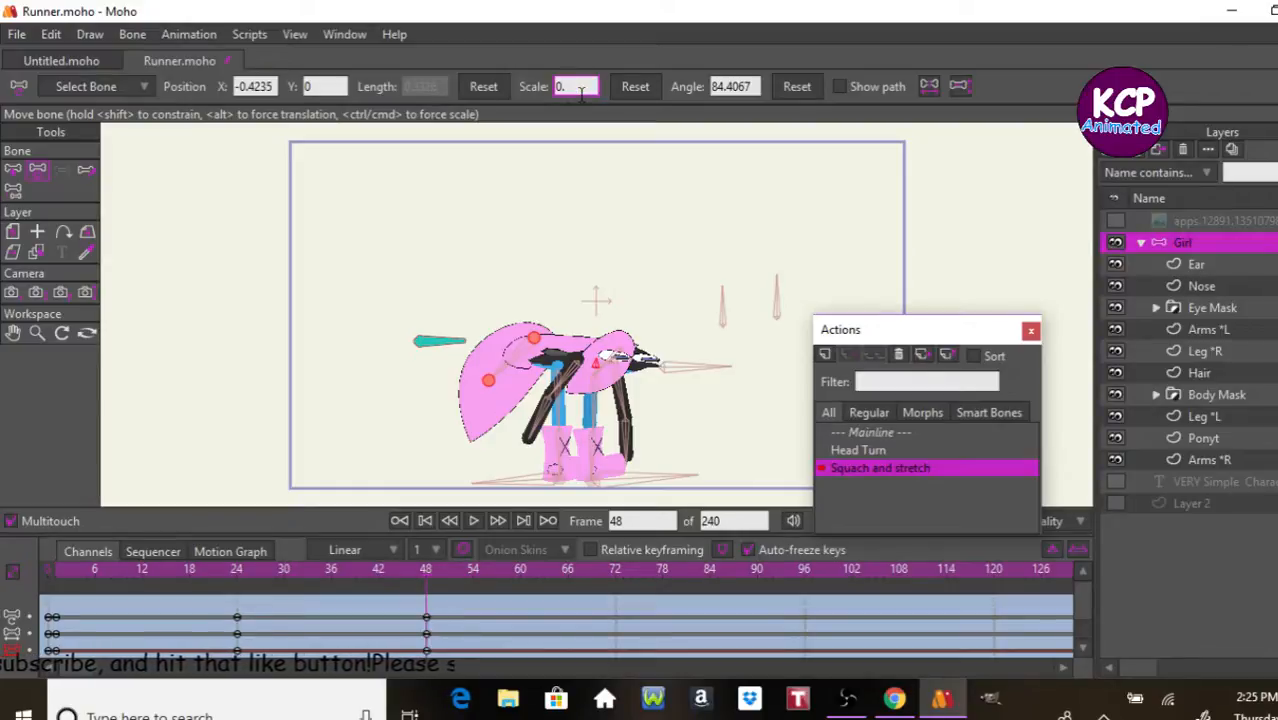
{"action": "type", "text": "0.5"}
{"action": "key", "text": "Return"}
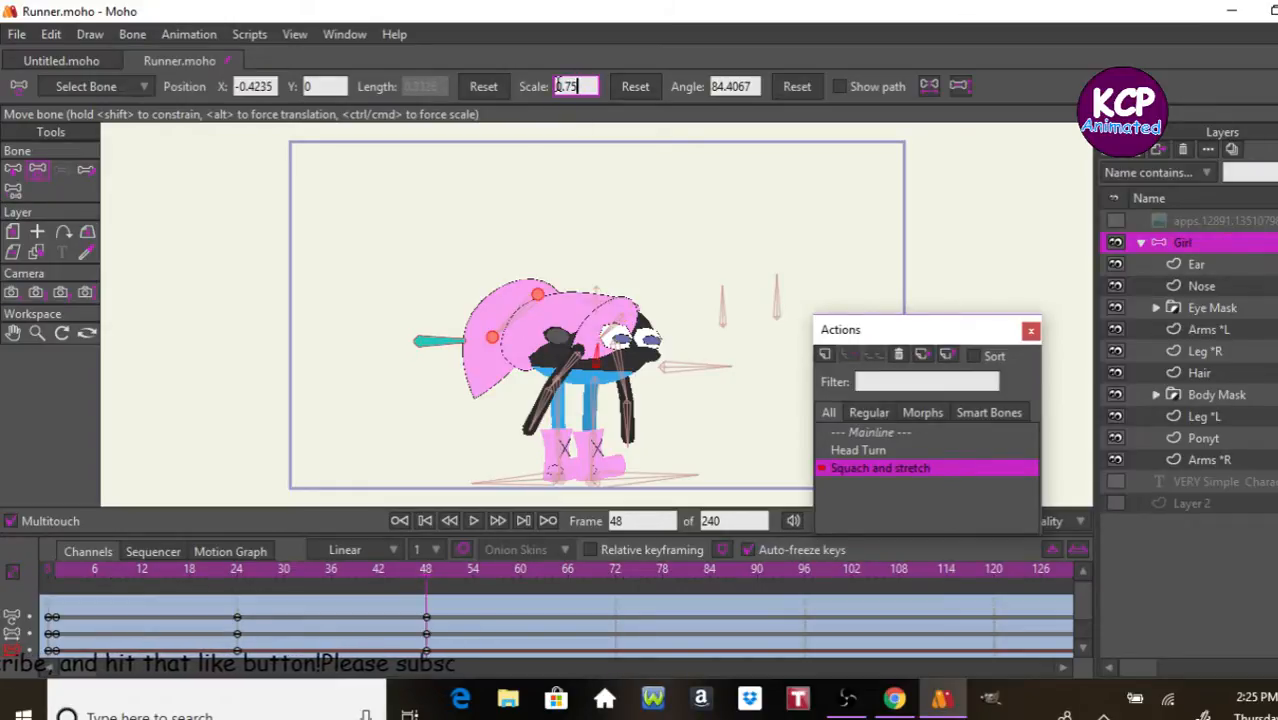
{"action": "key", "text": "Return"}
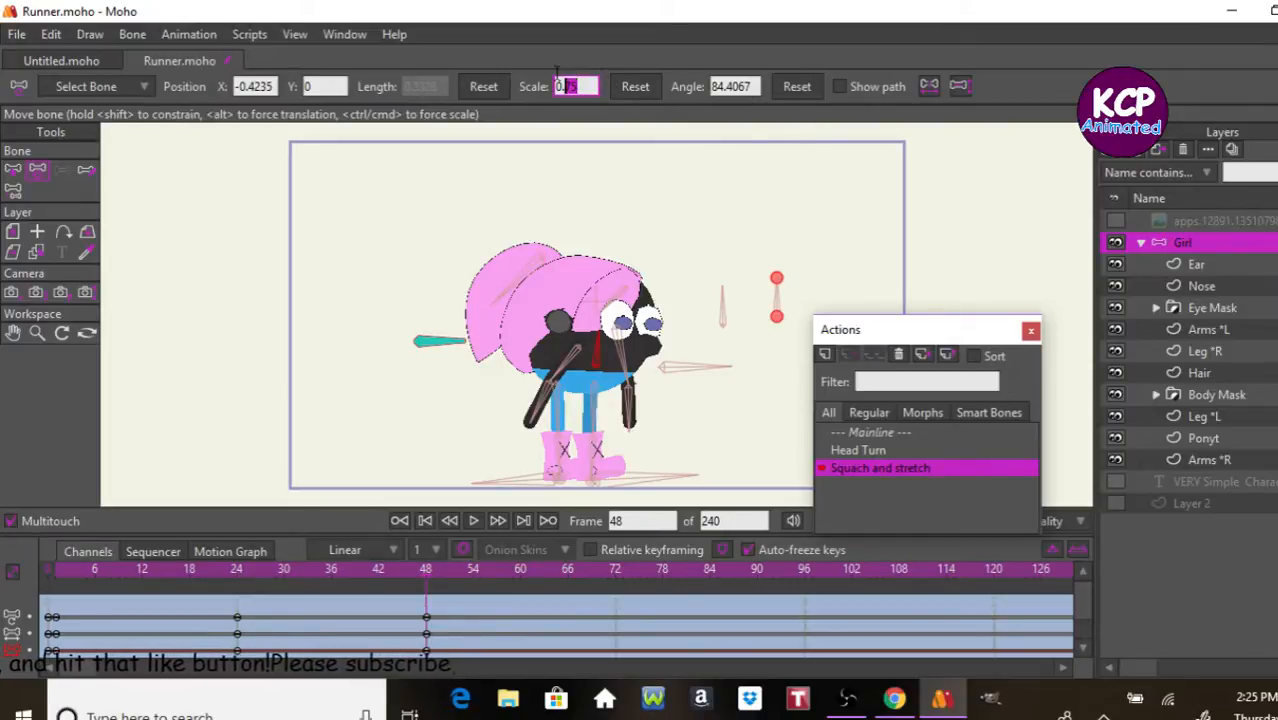
{"action": "key", "text": "Return"}
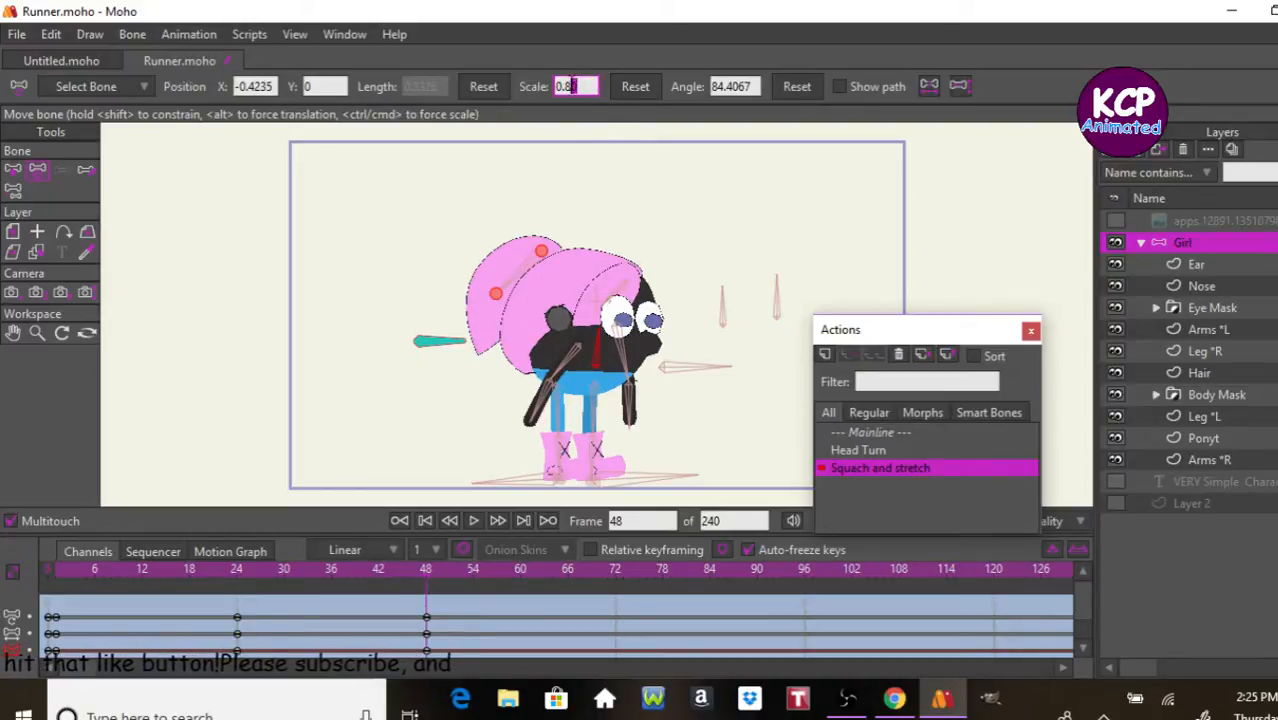
{"action": "type", "text": "5"}
{"action": "key", "text": "Return"}
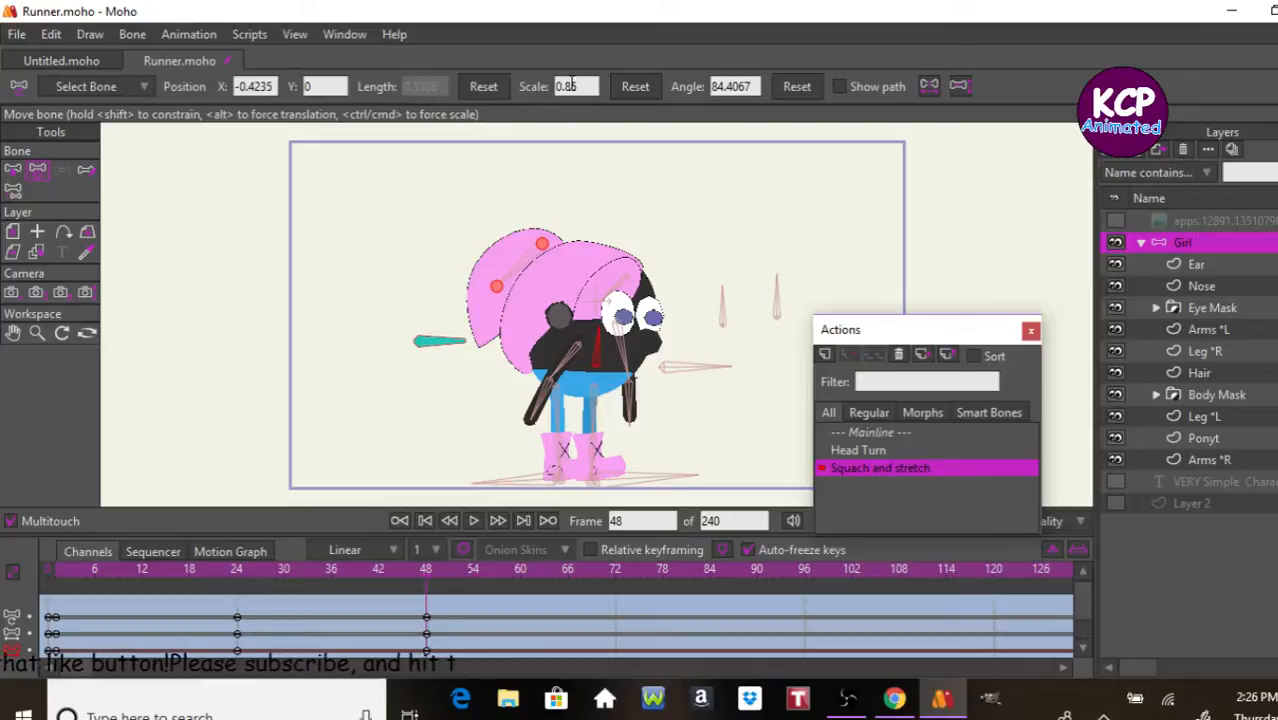
Step: Switch to the Overview notes in Notepad to review the list of planned actions, and minimize the notes again
{"action": "left_click", "coordinate": [695, 367]}
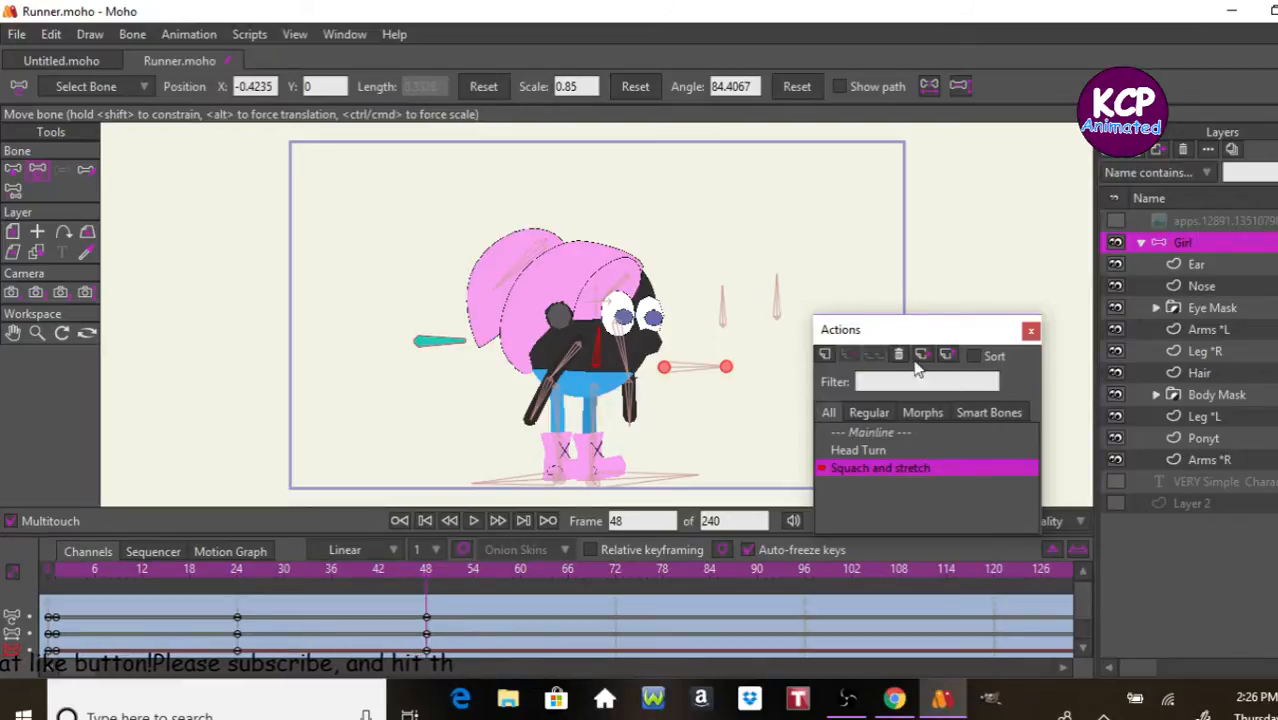
{"action": "left_click", "coordinate": [776, 297]}
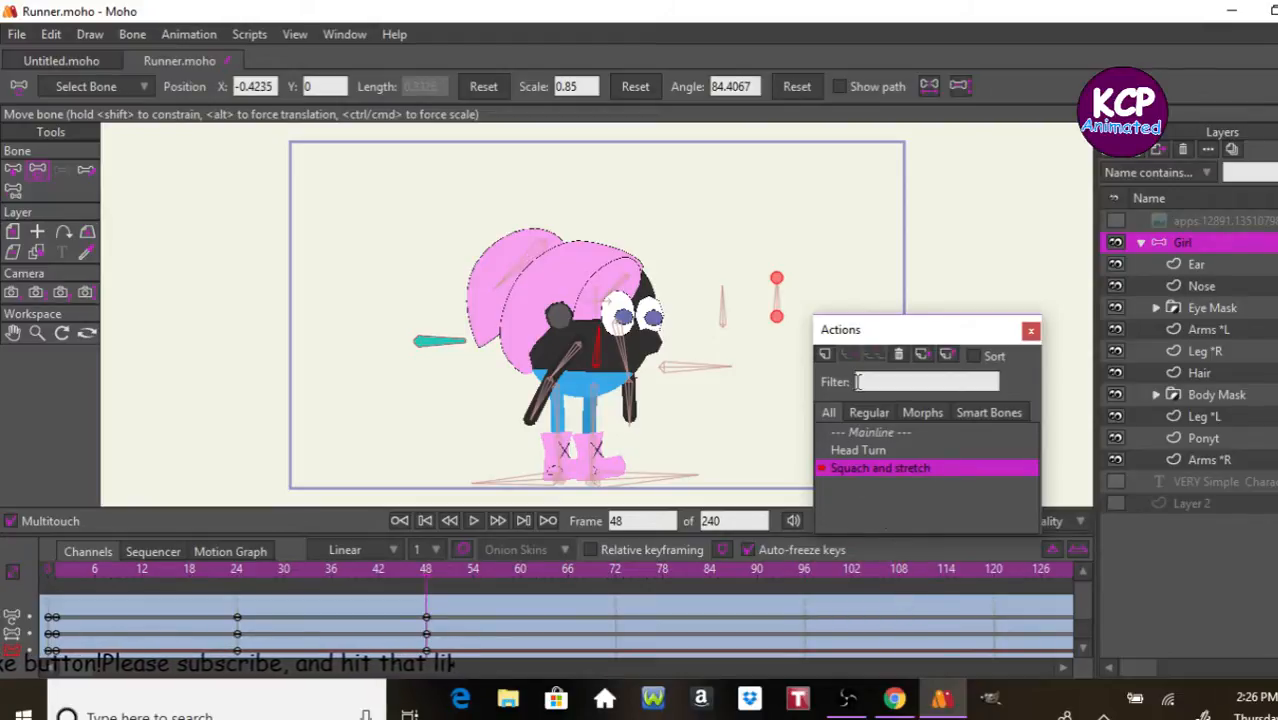
{"action": "left_click", "coordinate": [652, 718]}
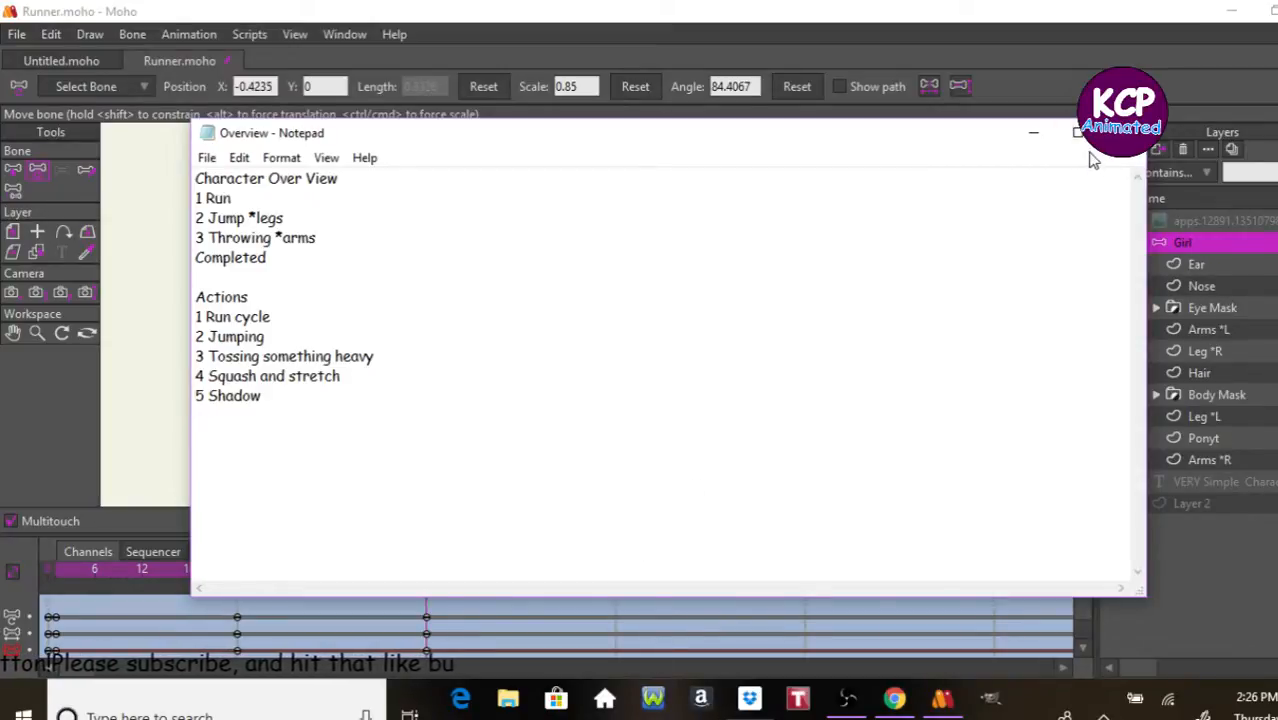
{"action": "left_click", "coordinate": [1032, 138]}
Step: Return from the Squach and stretch action to the Mainline and select the Arms *R layer in the Girl rig
{"action": "left_click", "coordinate": [895, 430]}
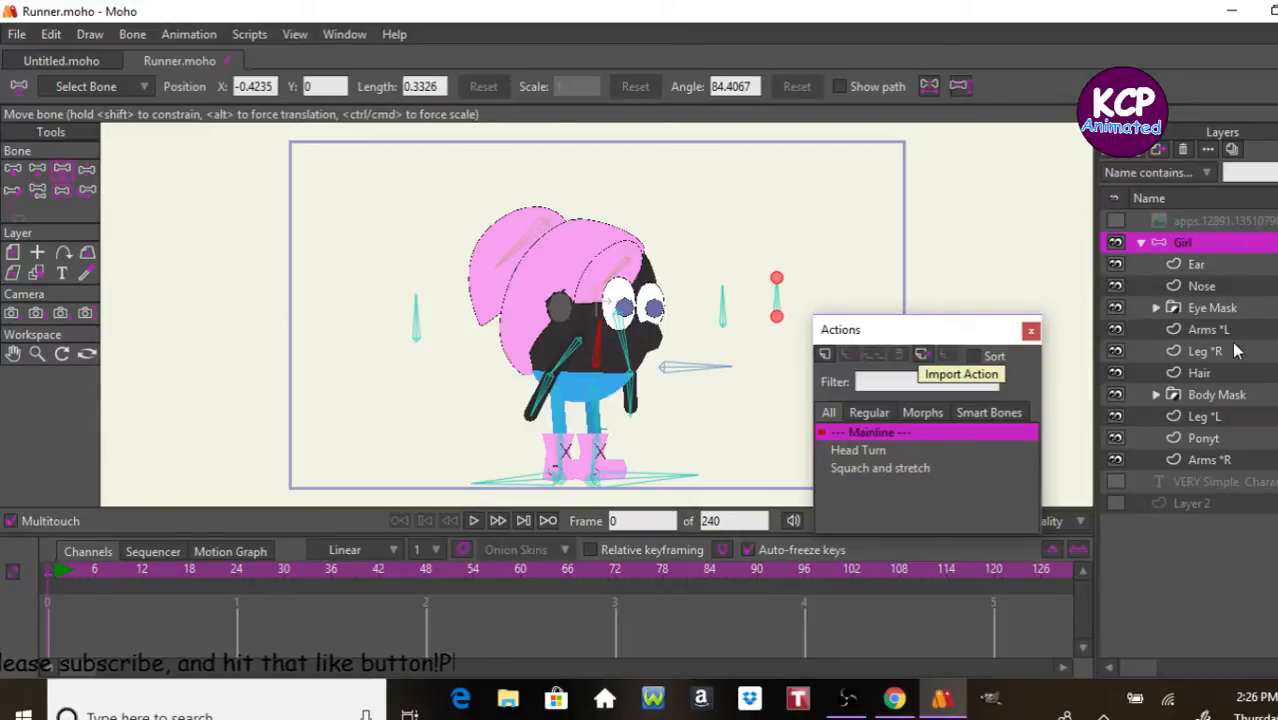
{"action": "left_click", "coordinate": [1236, 372]}
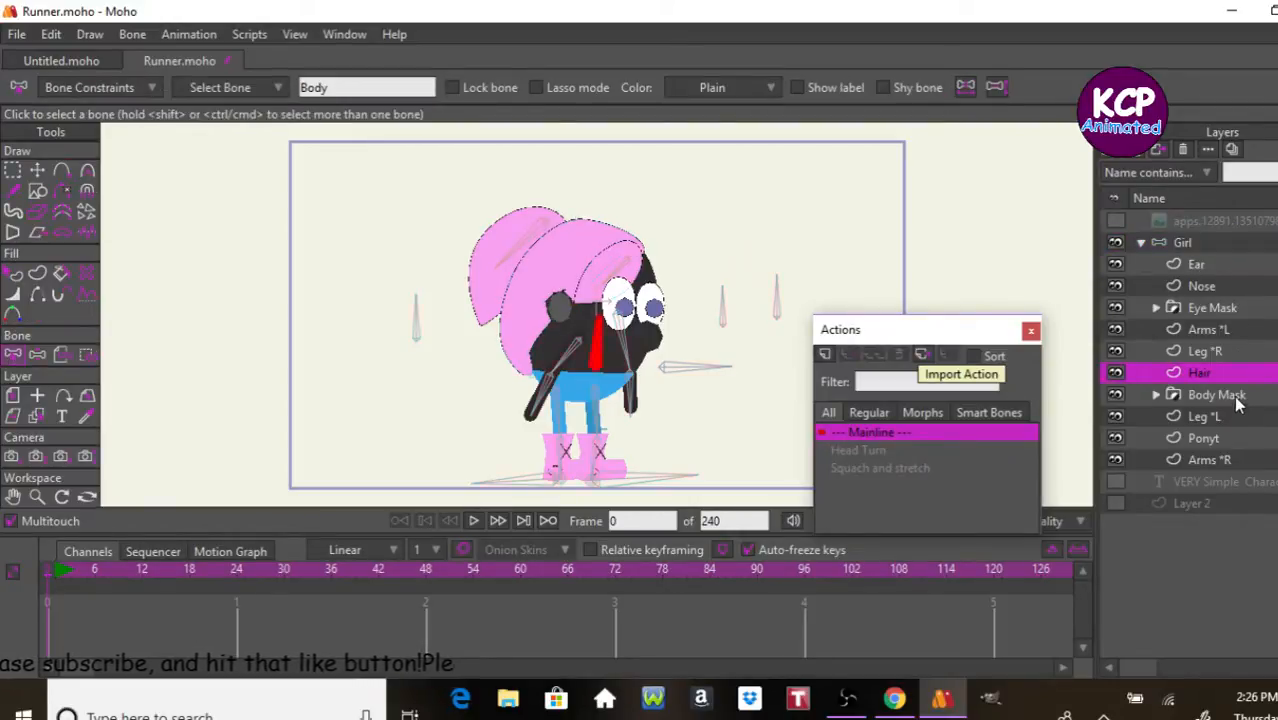
{"action": "left_click", "coordinate": [1232, 398]}
{"action": "left_click", "coordinate": [1229, 430]}
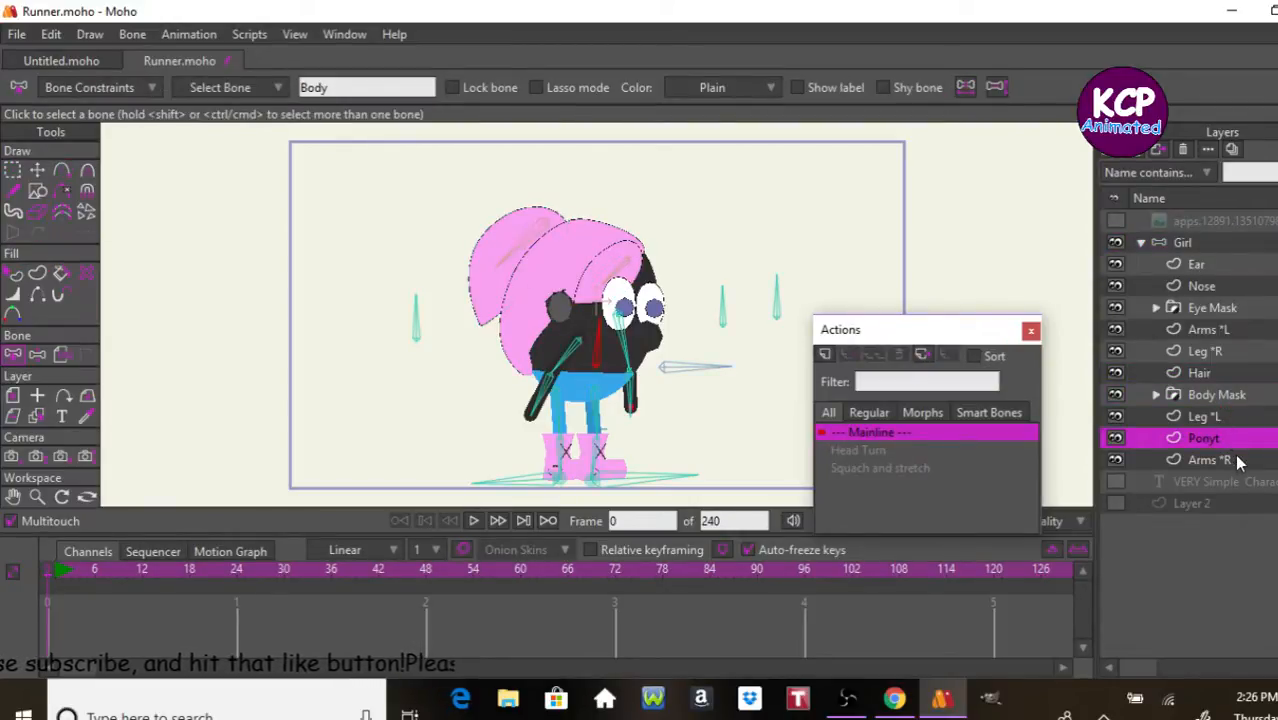
{"action": "left_click", "coordinate": [1235, 459]}
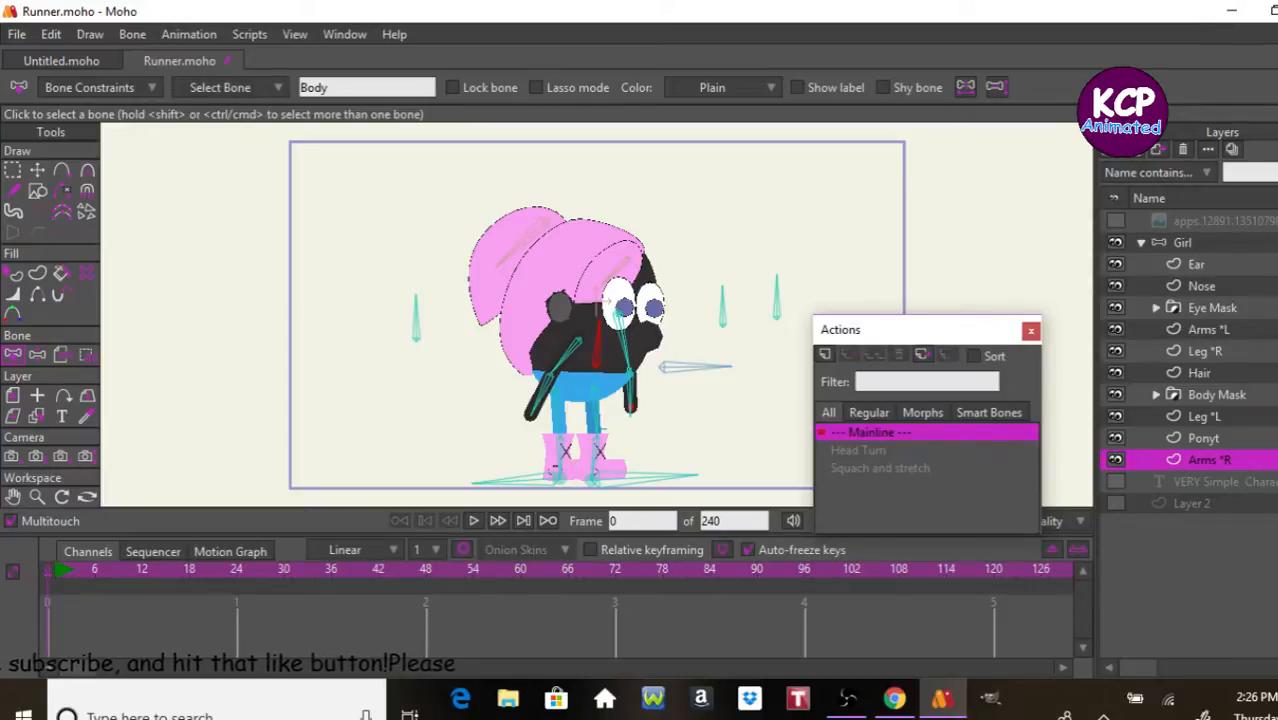
Step: Add a new vector layer inside the Girl rig and place it below the Arms *R layer
{"action": "left_click", "coordinate": [1118, 152]}
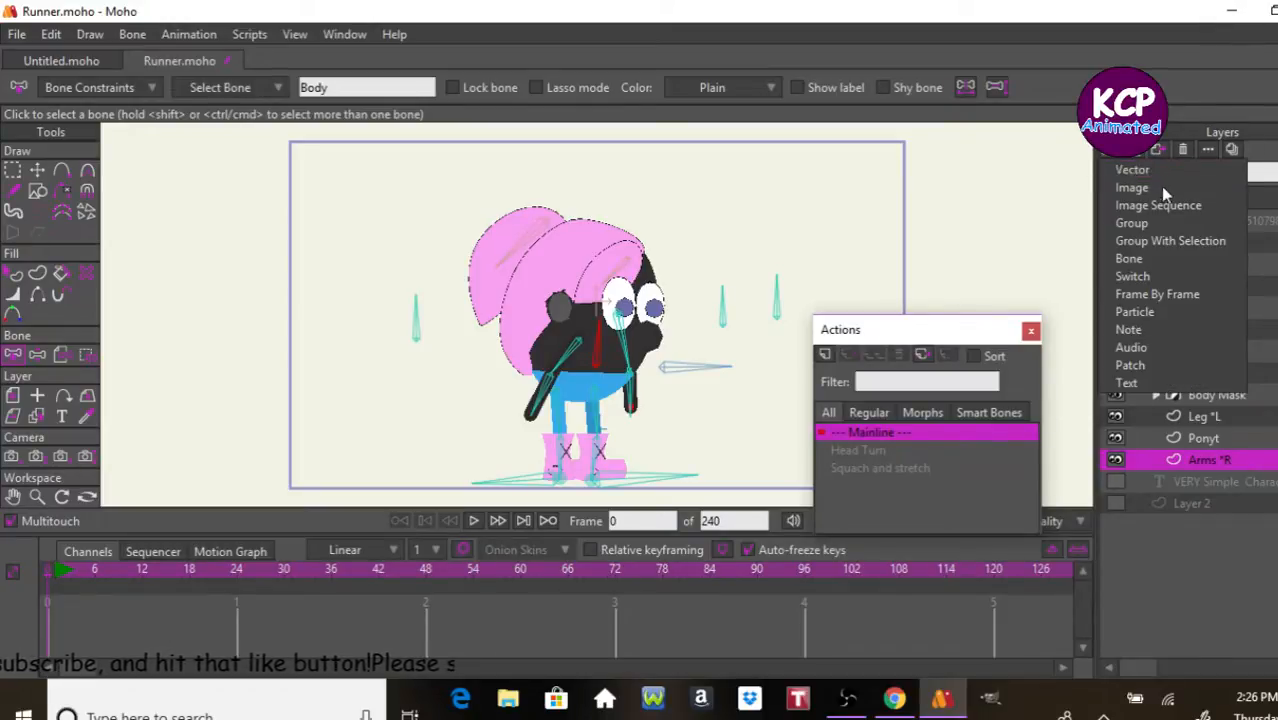
{"action": "left_click", "coordinate": [1157, 169]}
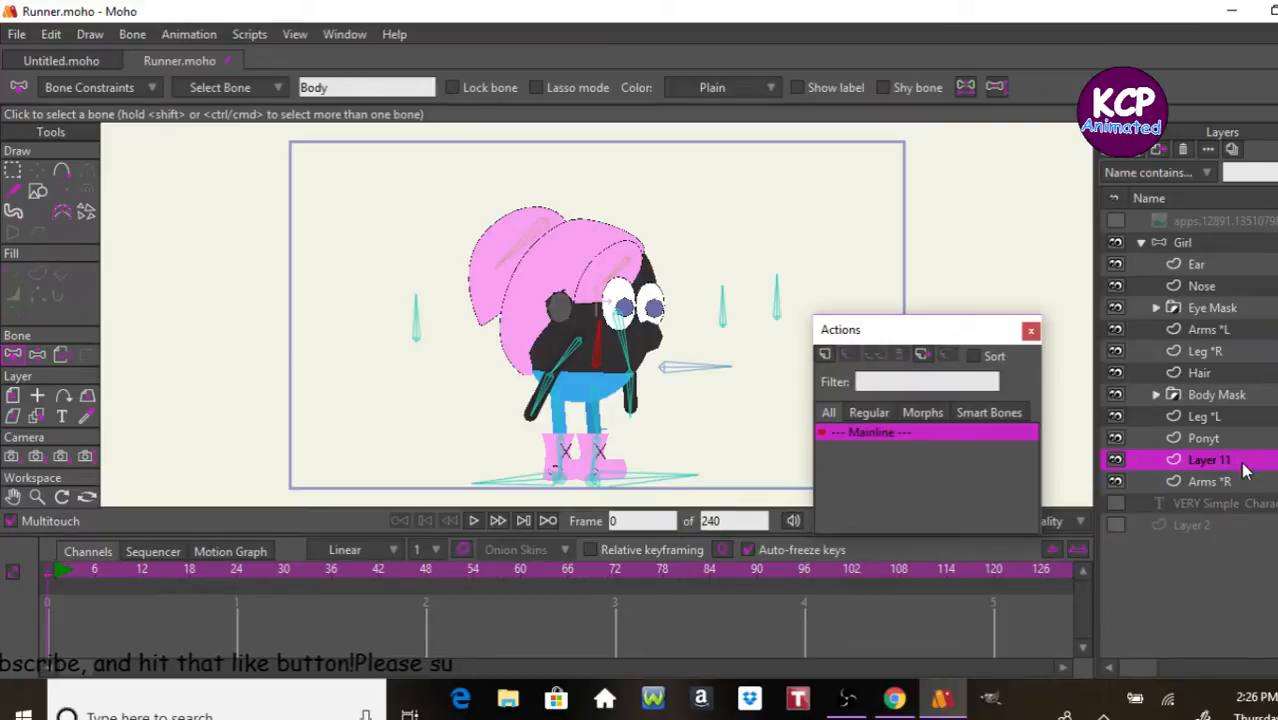
{"action": "left_click_drag", "start_coordinate": [1245, 478], "coordinate": [1246, 490]}
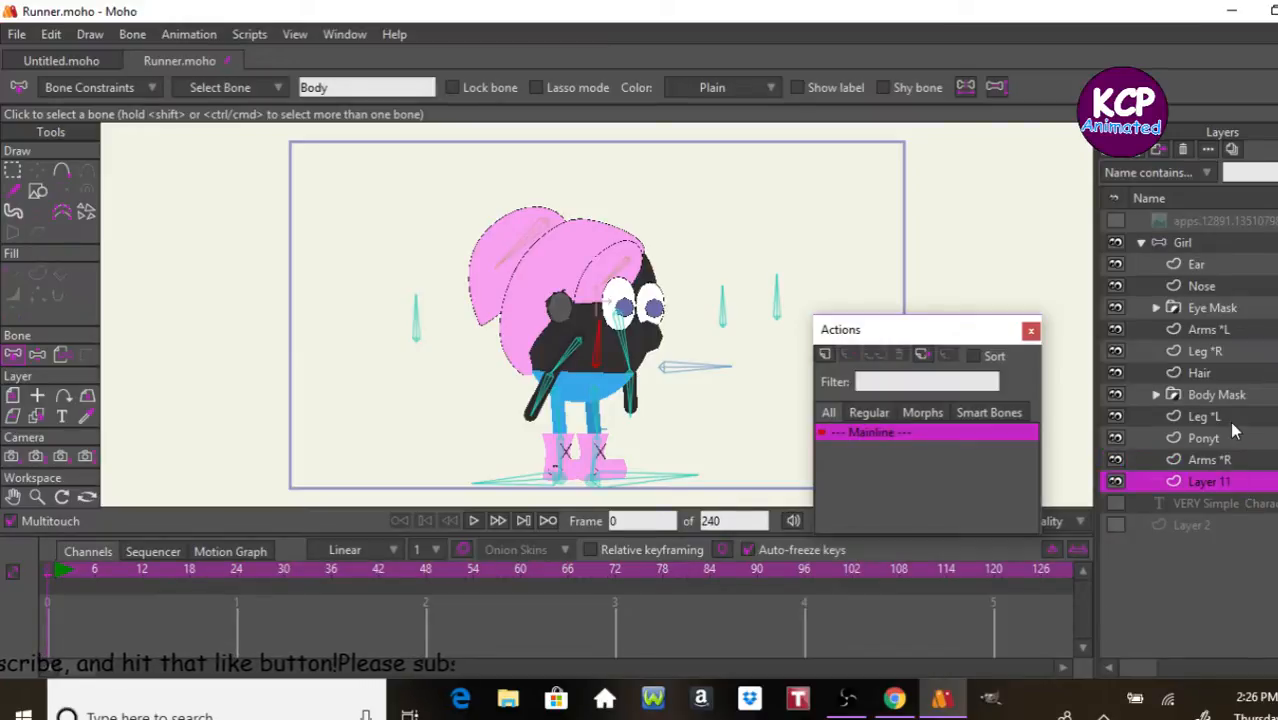
Step: Show the style settings and set the default fill for new shapes to black with an alpha of 100
{"action": "key", "text": "ctrl+["}
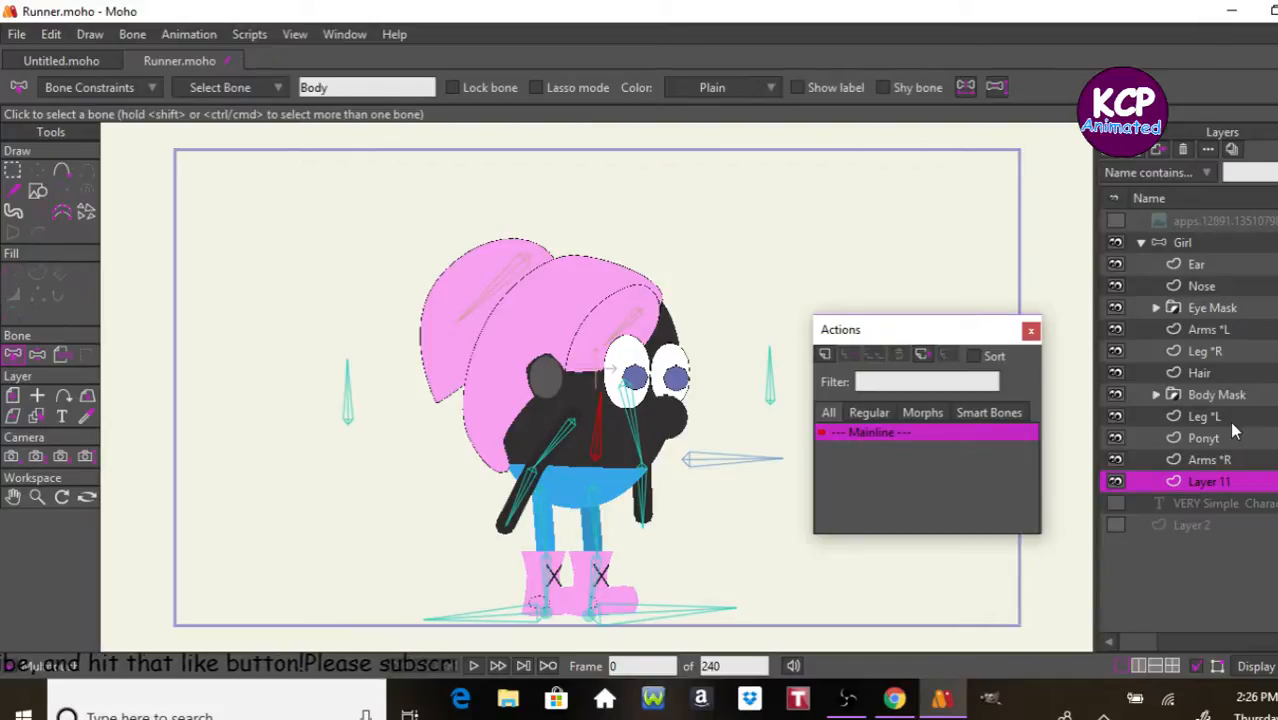
{"action": "key", "text": "ctrl+["}
{"action": "key", "text": "ctrl+t"}
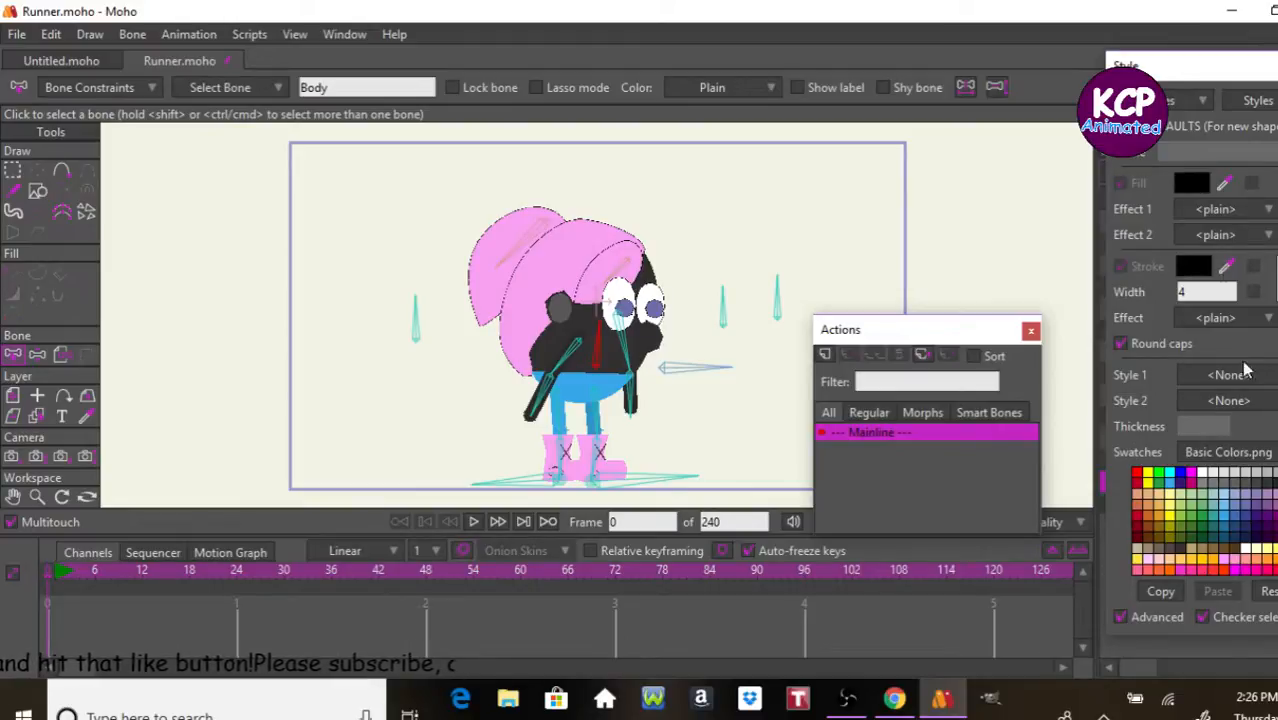
{"action": "left_click", "coordinate": [1196, 180]}
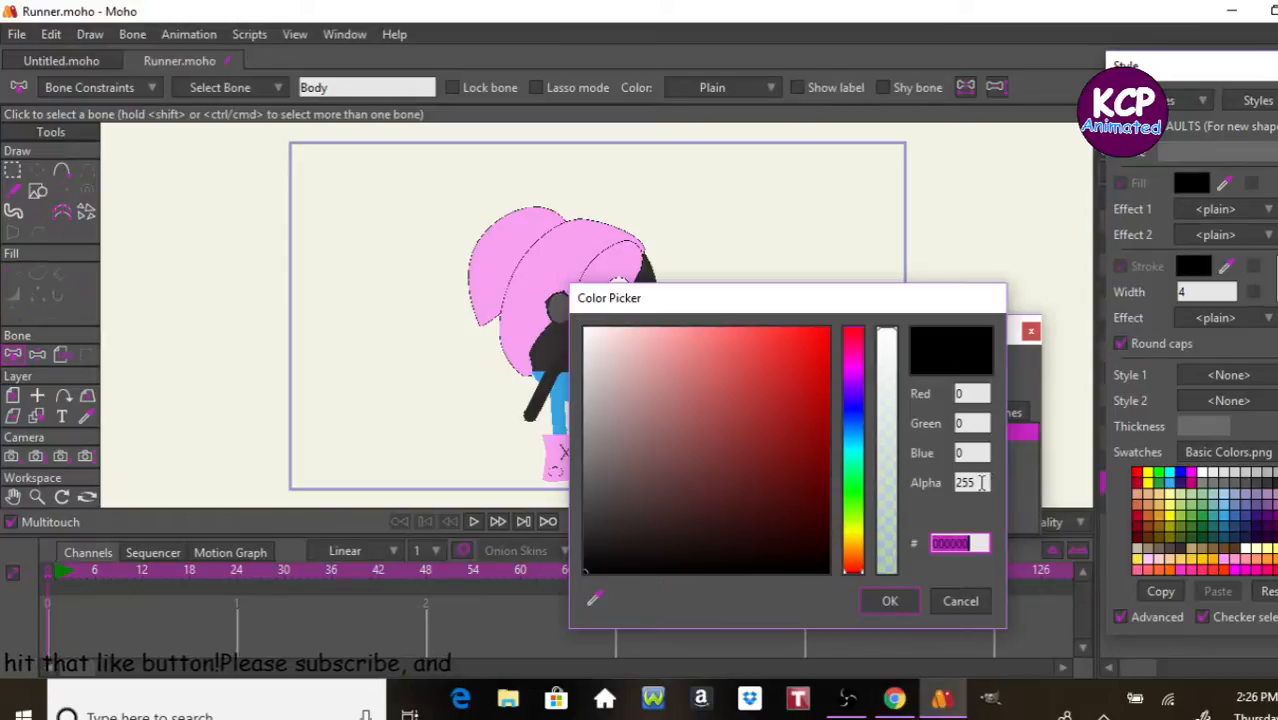
{"action": "left_click", "coordinate": [982, 482]}
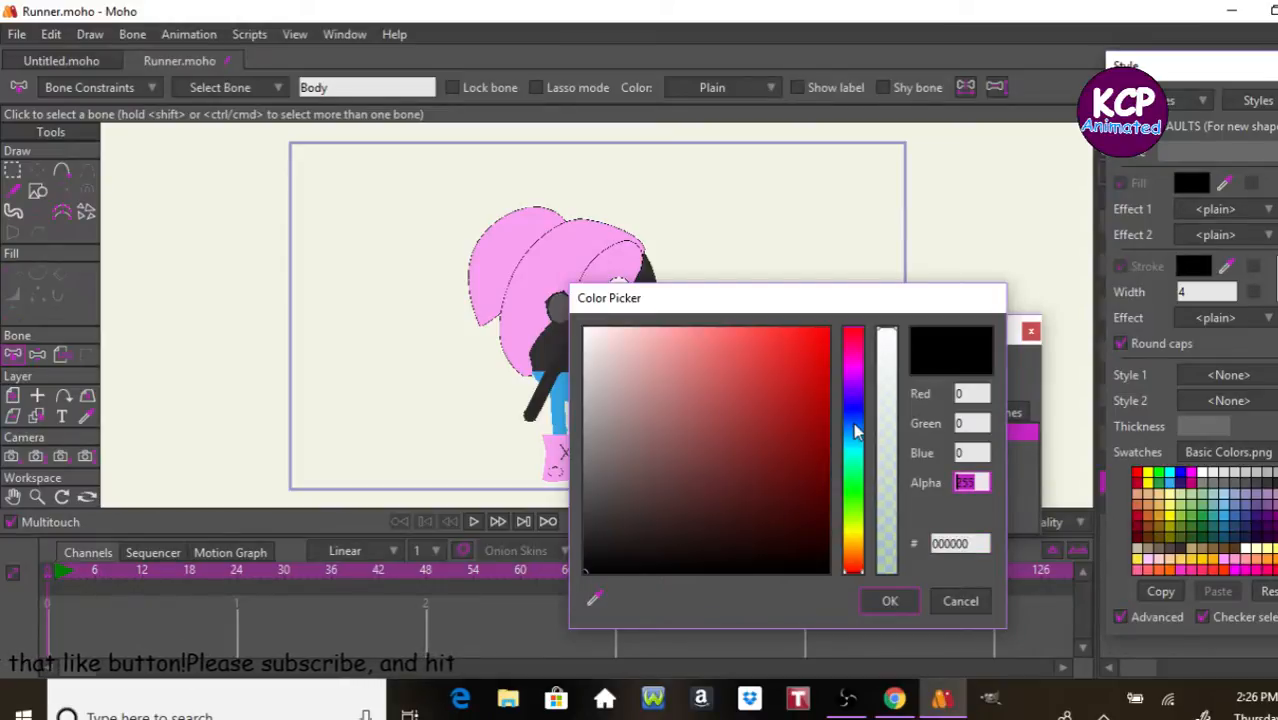
{"action": "type", "text": "100"}
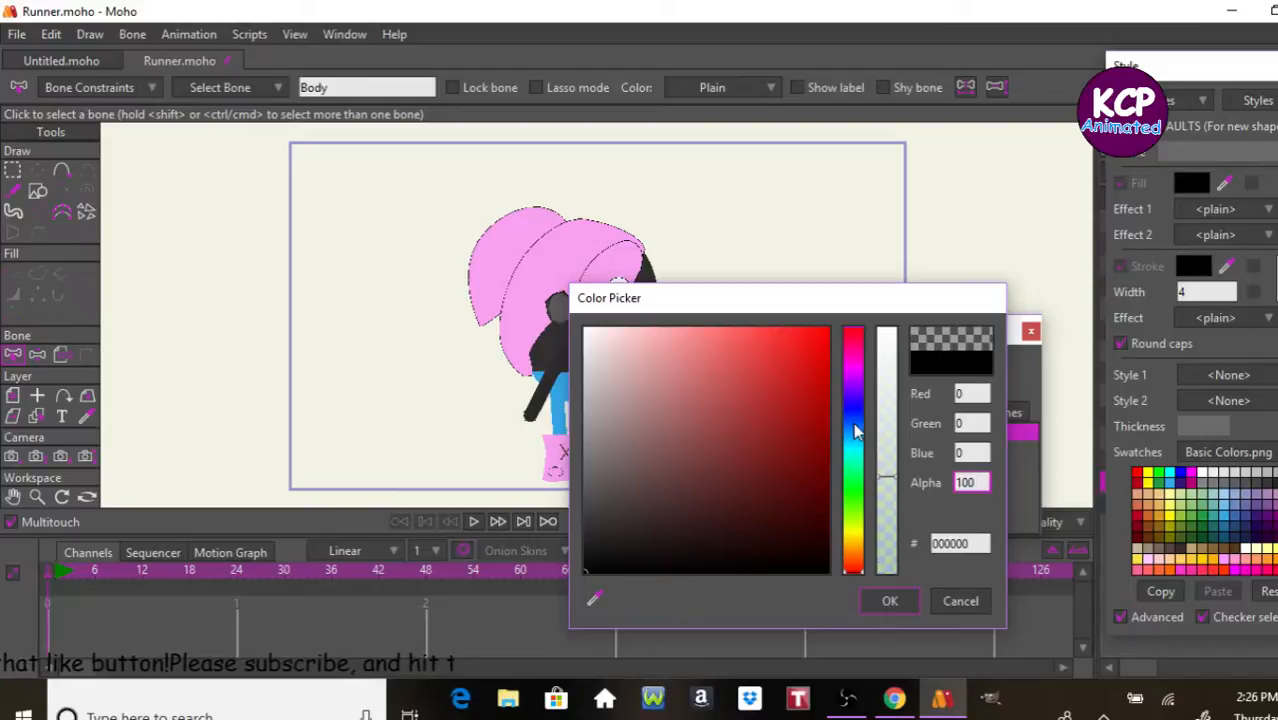
{"action": "key", "text": "Return"}
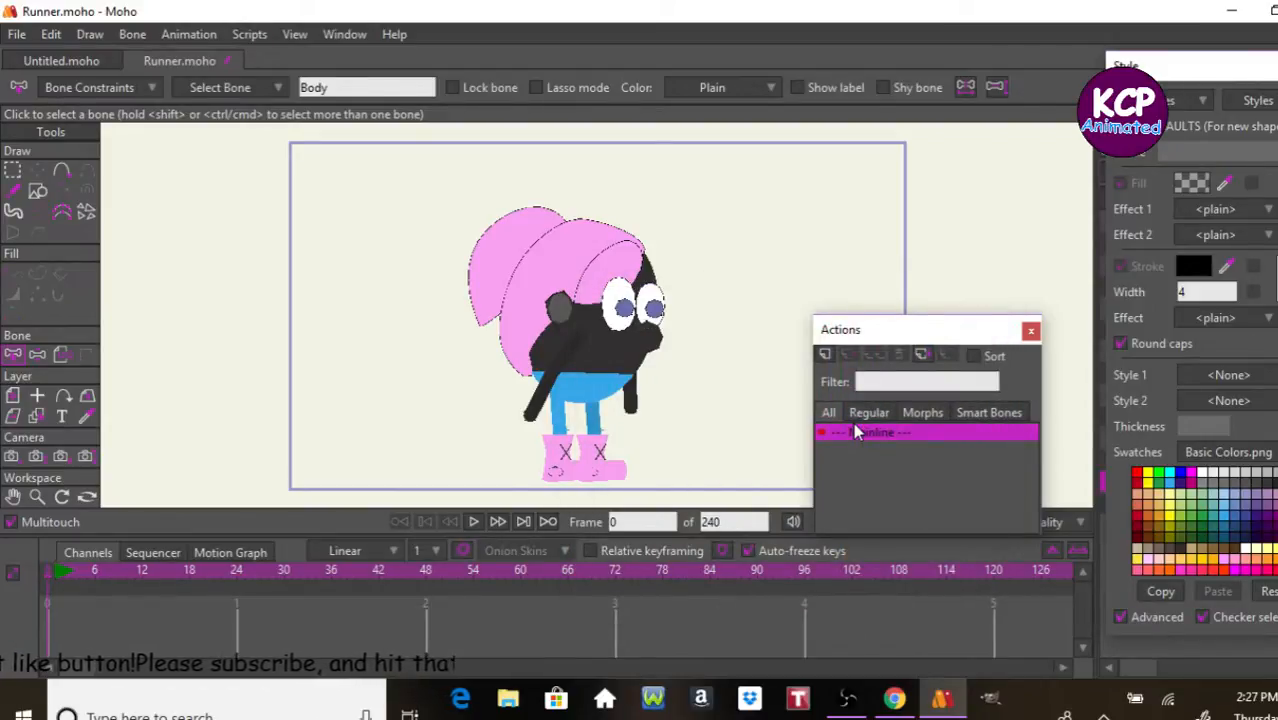
Step: Relaunch Moho and recover the unsaved Girl character project
{"action": "key", "text": "alt+Tab"}
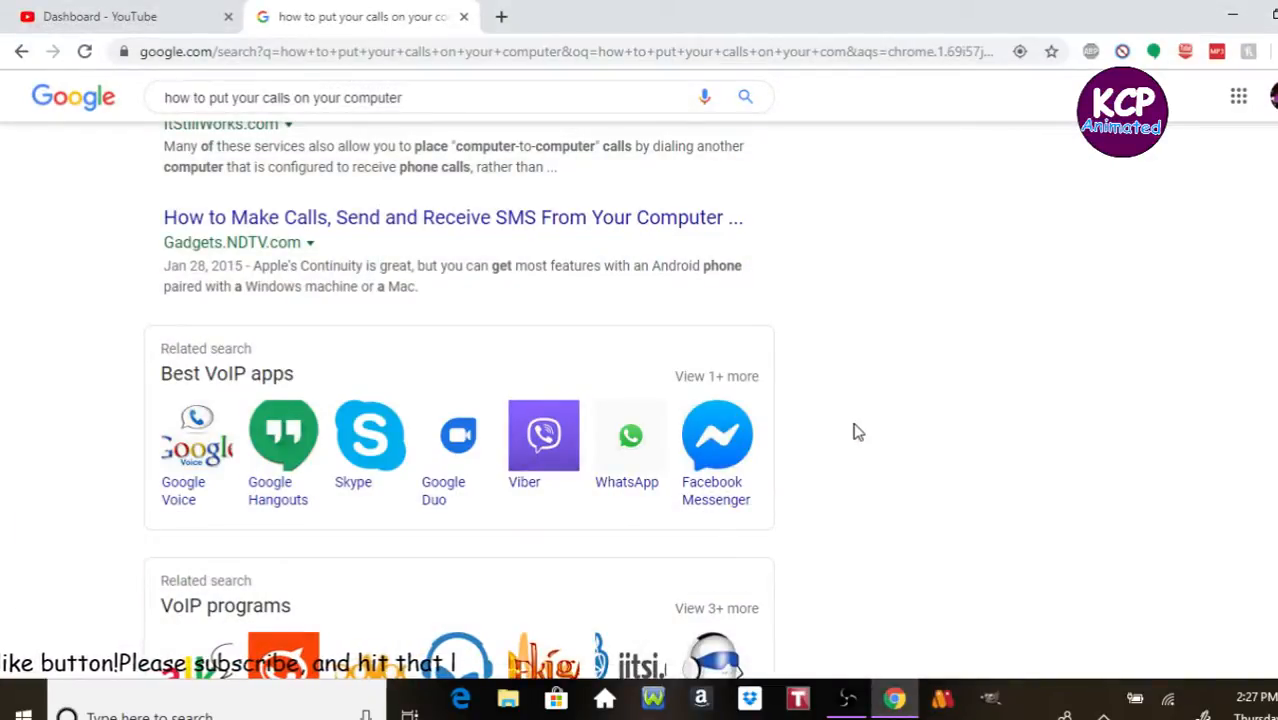
{"action": "left_click", "coordinate": [938, 705]}
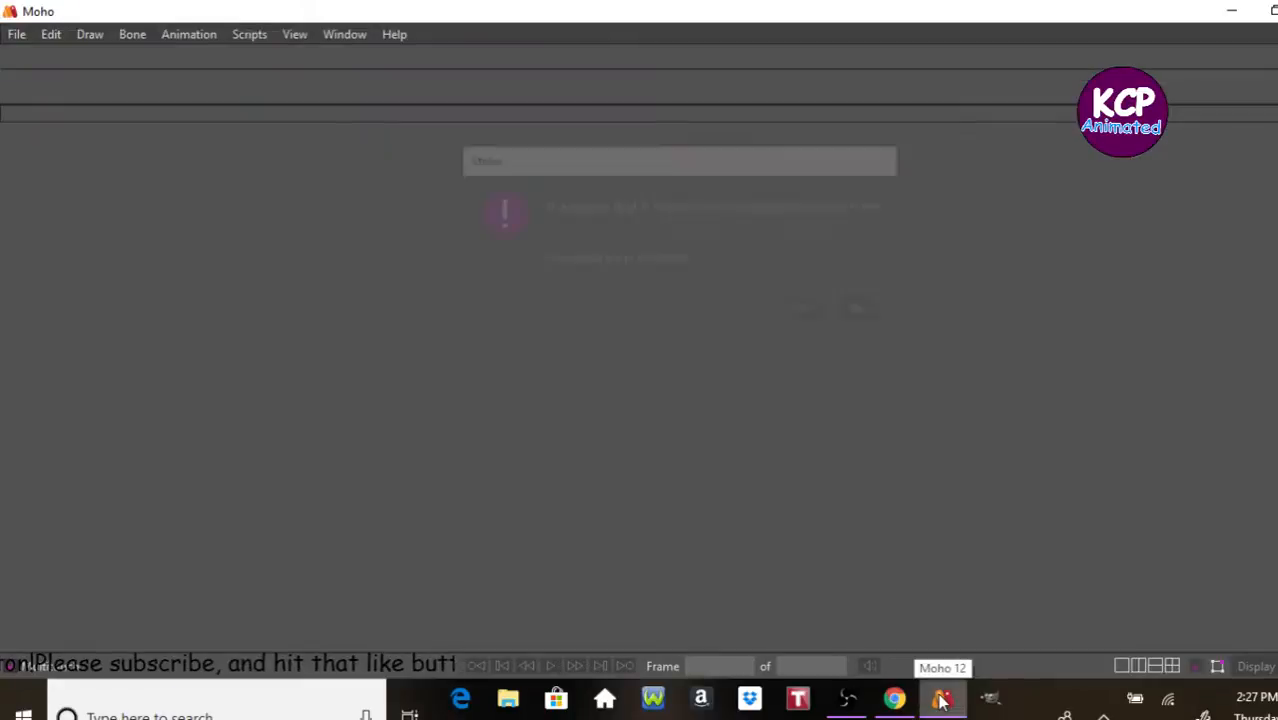
{"action": "left_click", "coordinate": [809, 313]}
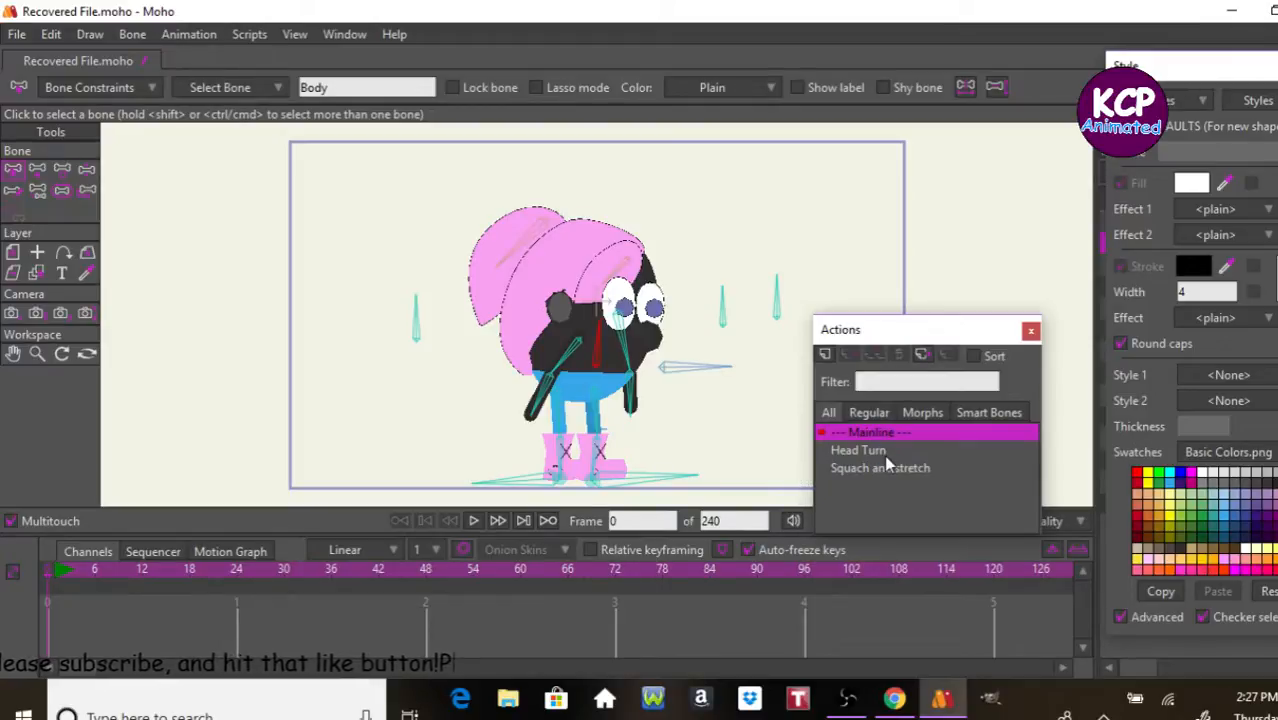
Step: Save the recovered project as Runner in the tutorials folder, replacing the existing file
{"action": "key", "text": "ctrl+s"}
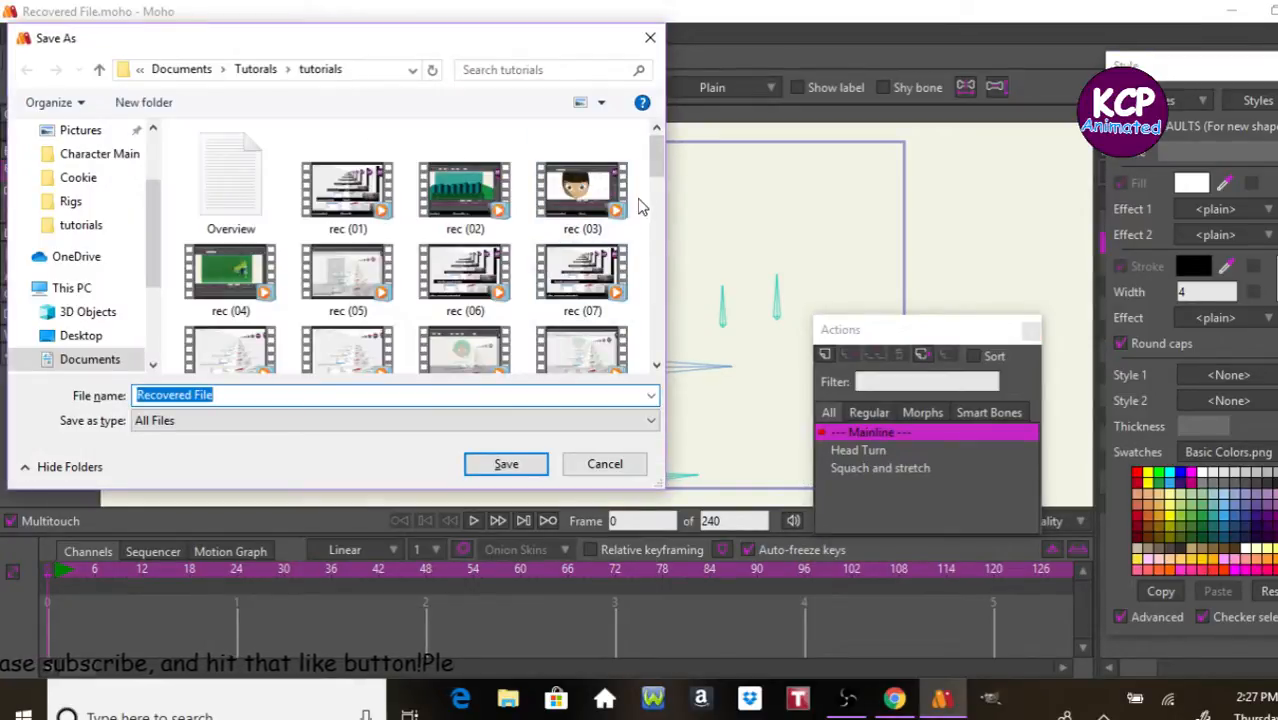
{"action": "left_click_drag", "start_coordinate": [657, 166], "coordinate": [660, 394]}
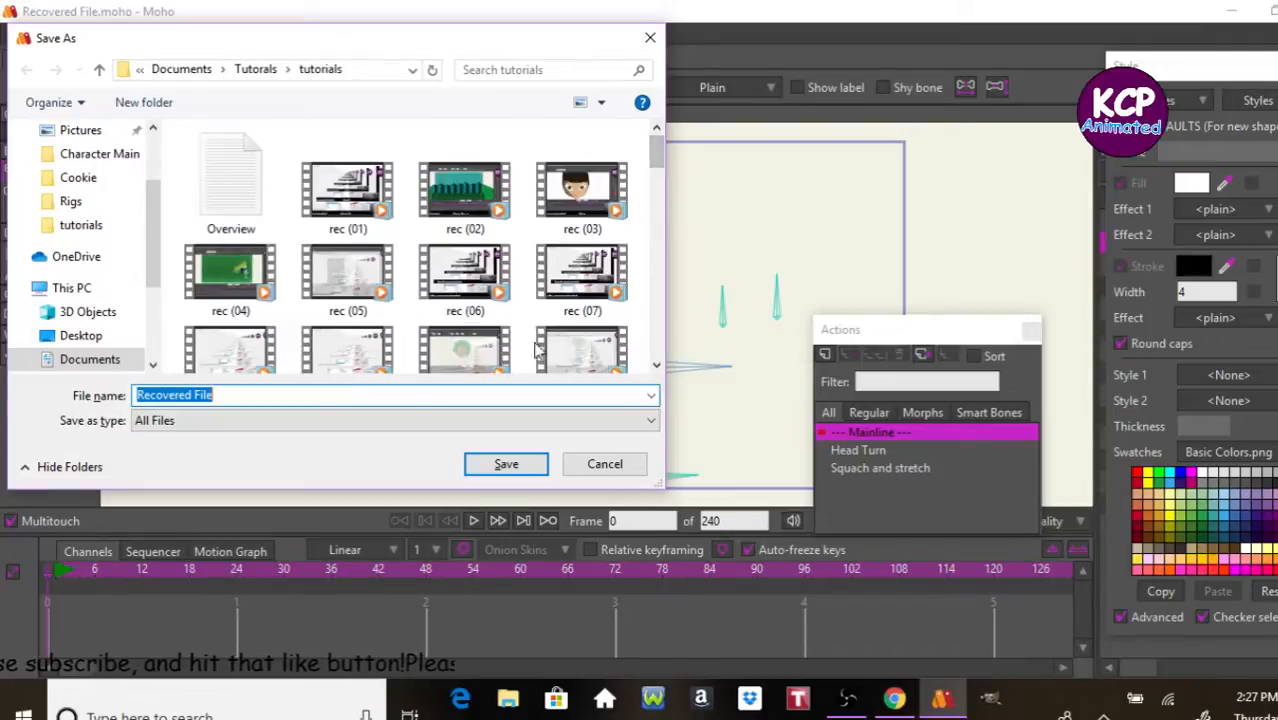
{"action": "left_click_drag", "start_coordinate": [659, 169], "coordinate": [655, 355]}
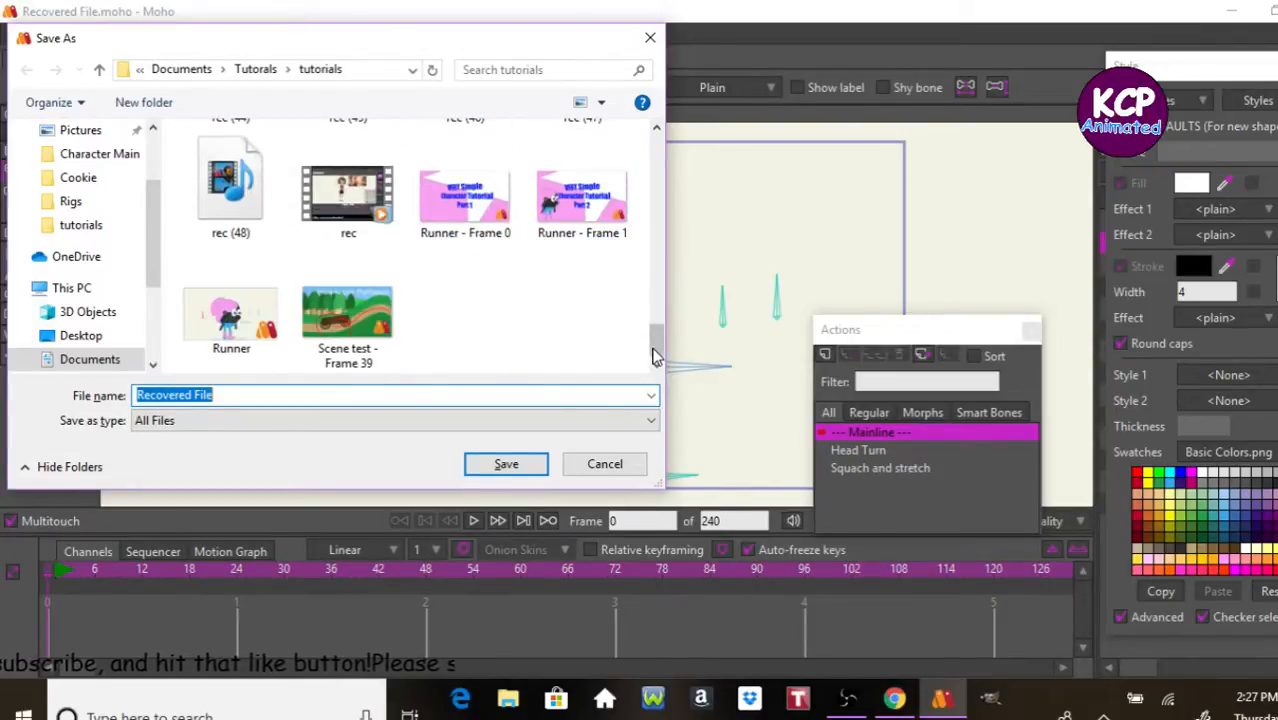
{"action": "left_click", "coordinate": [224, 322]}
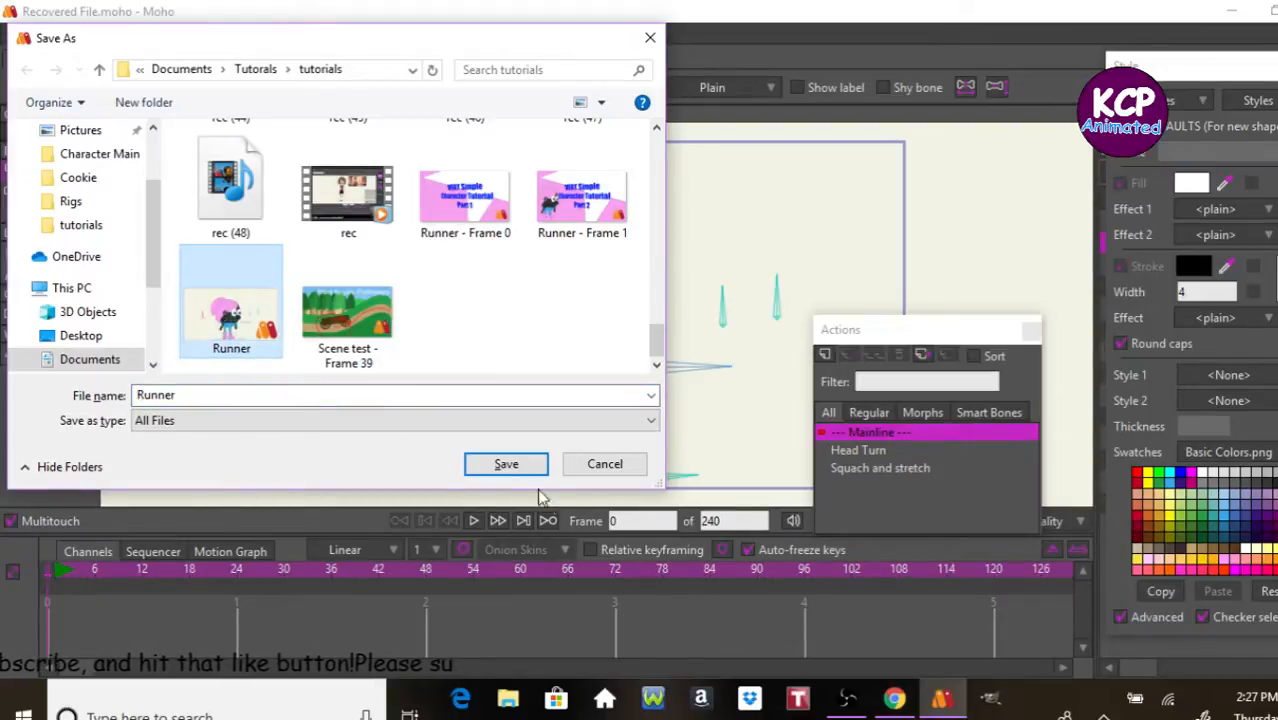
{"action": "left_click", "coordinate": [515, 464]}
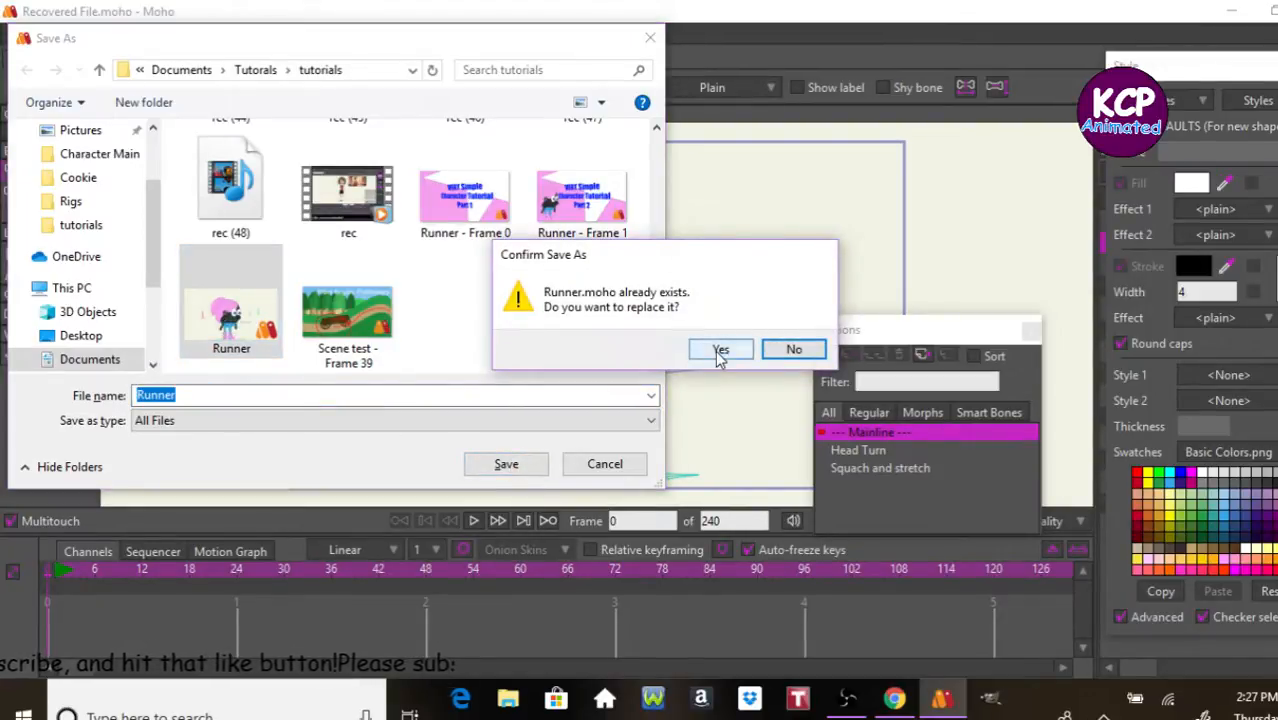
{"action": "left_click", "coordinate": [719, 352]}
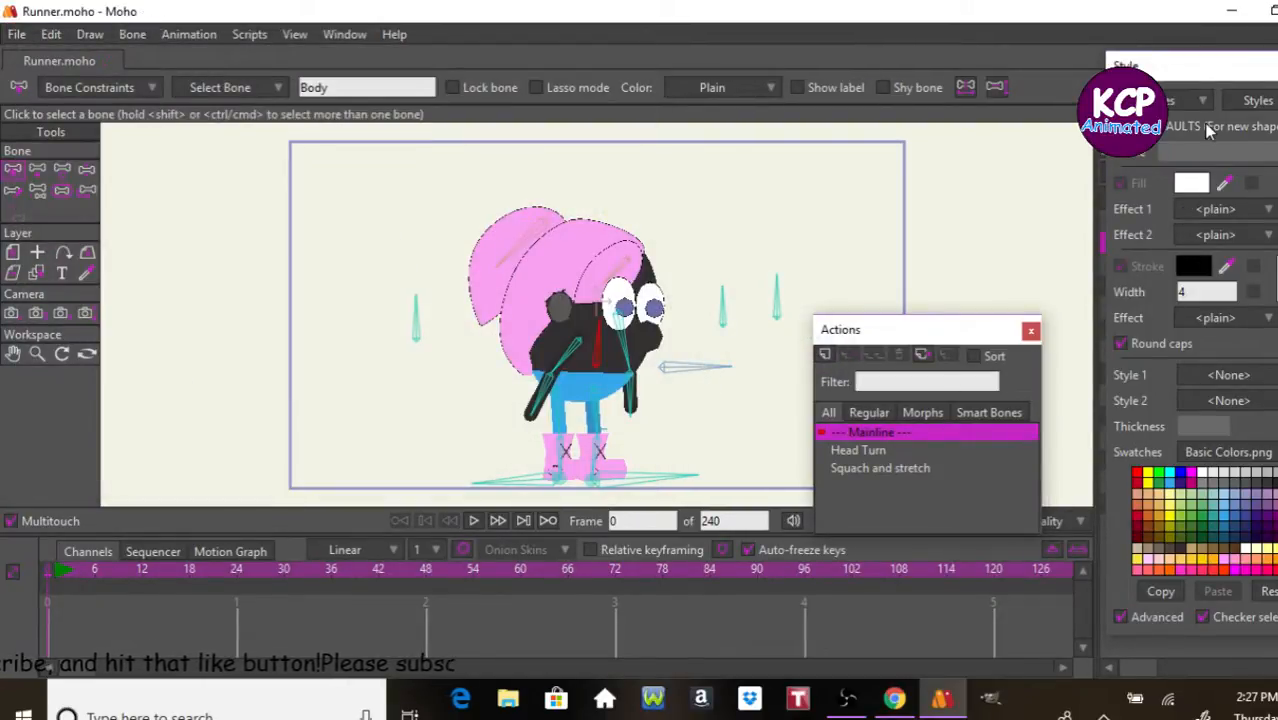
Step: Set the default fill for new shapes to black with an alpha of 121 and close the style settings
{"action": "left_click", "coordinate": [1270, 483]}
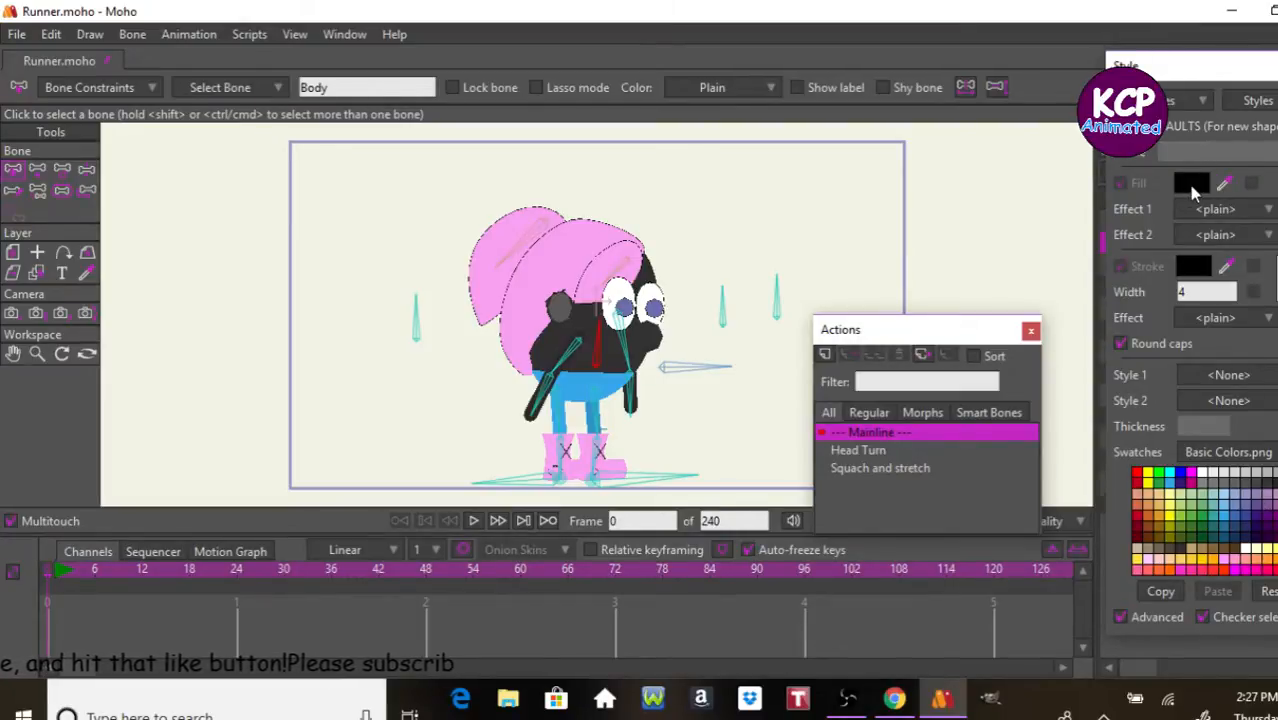
{"action": "left_click", "coordinate": [1192, 186]}
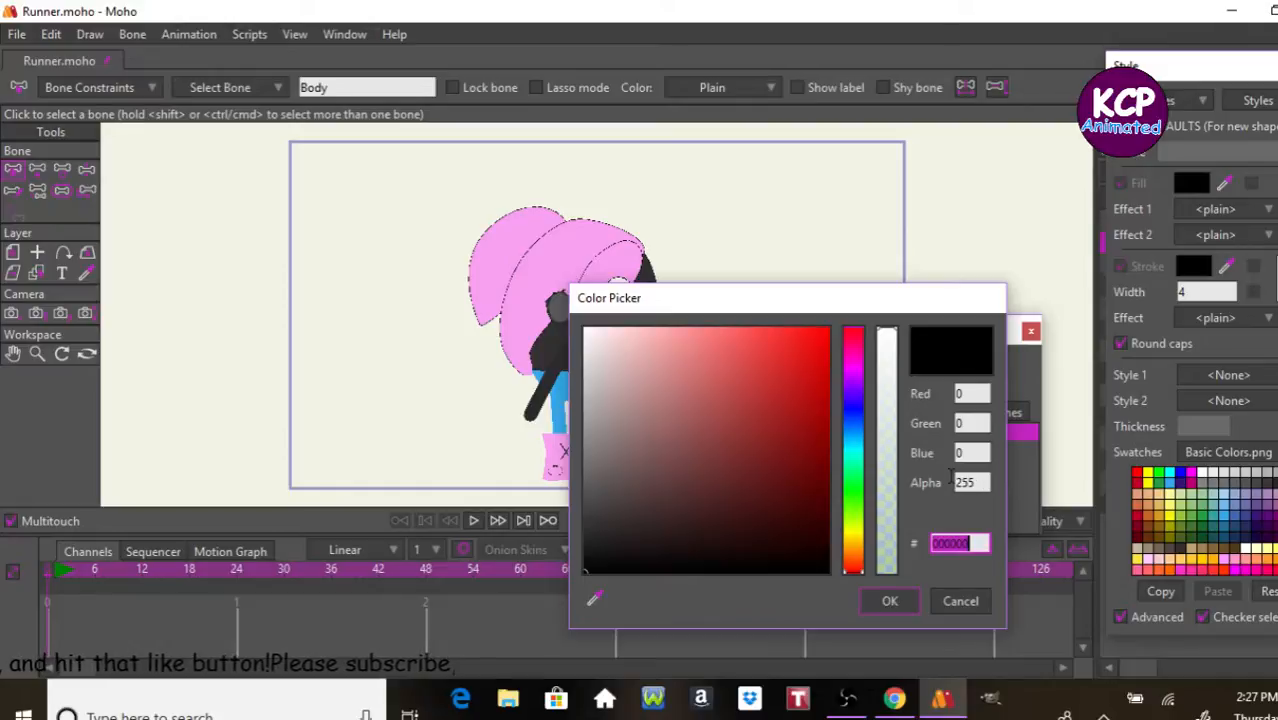
{"action": "left_click", "coordinate": [889, 460]}
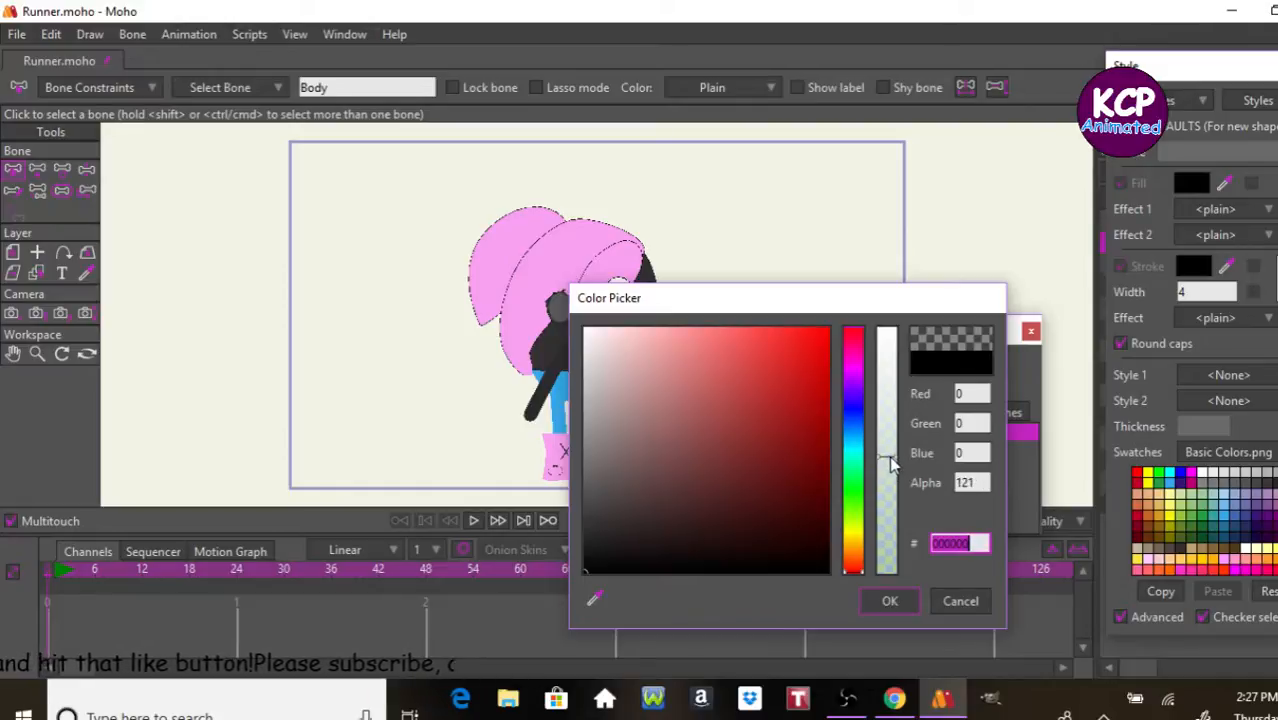
{"action": "left_click", "coordinate": [895, 600]}
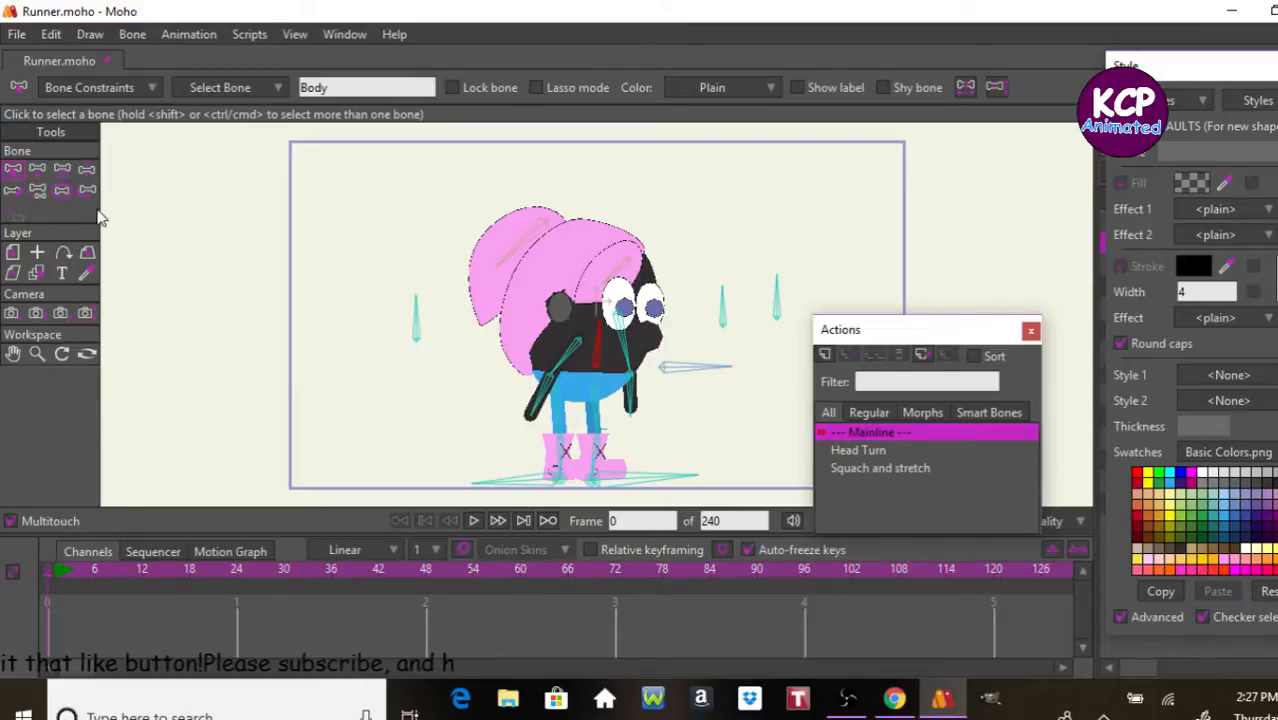
{"action": "left_click", "coordinate": [1275, 66]}
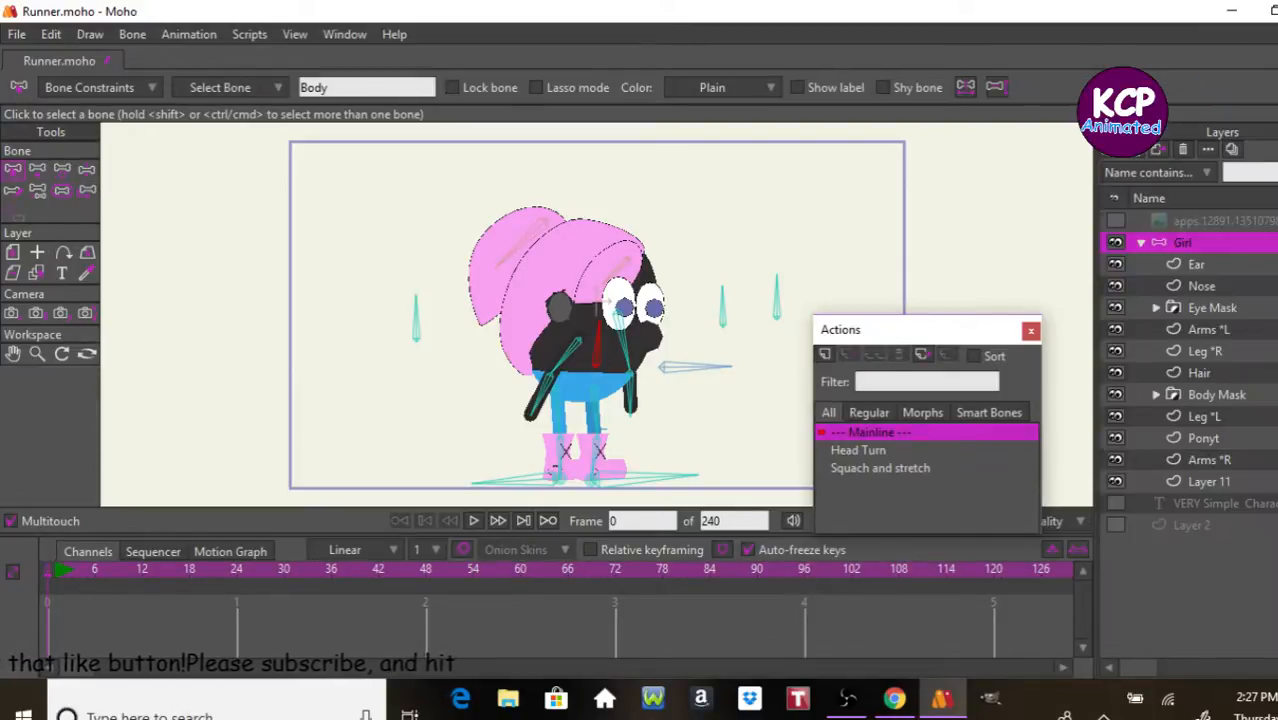
Step: Rename Layer 11 in the Girl rig as Shadow
{"action": "double_click", "coordinate": [1207, 482]}
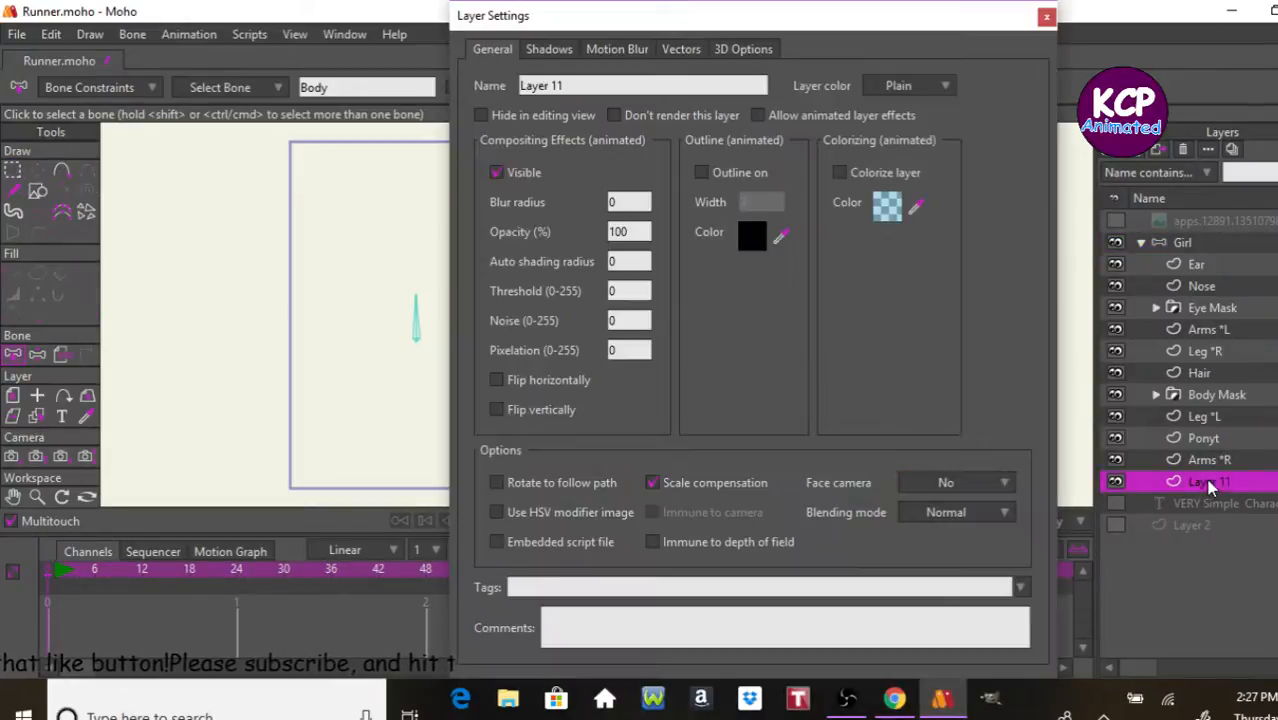
{"action": "double_click", "coordinate": [700, 89]}
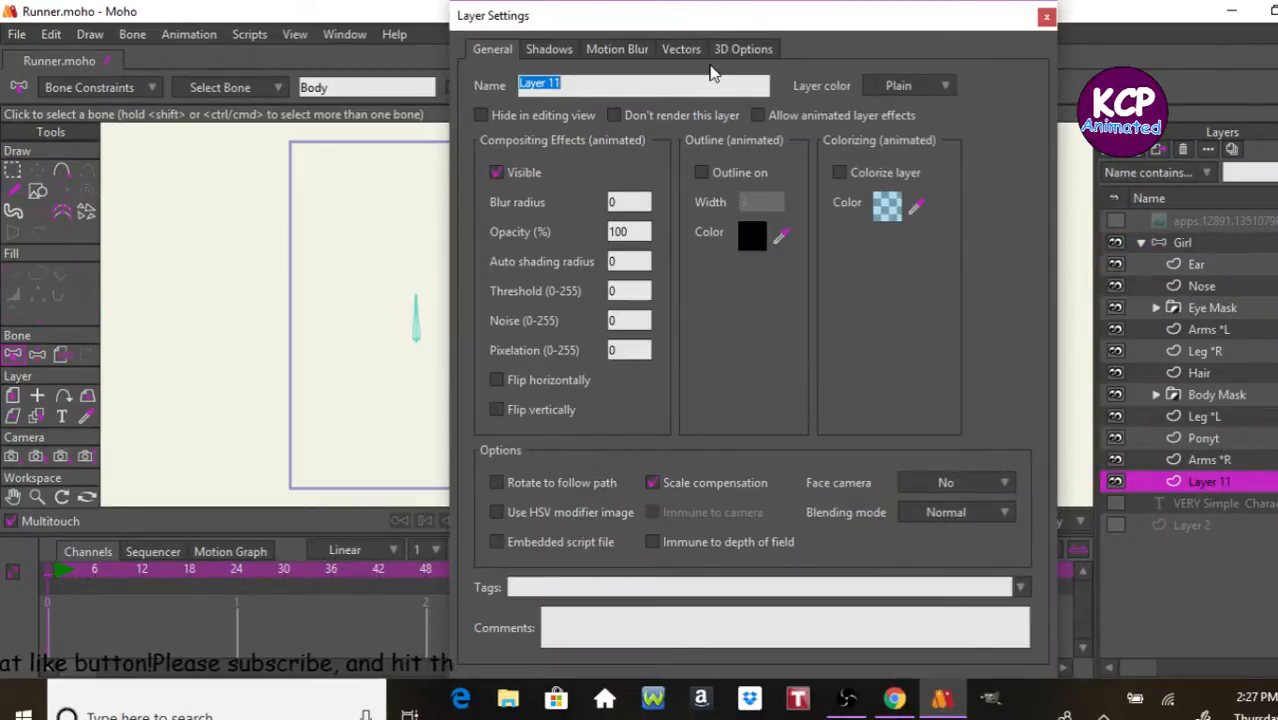
{"action": "type", "text": "Sha"}
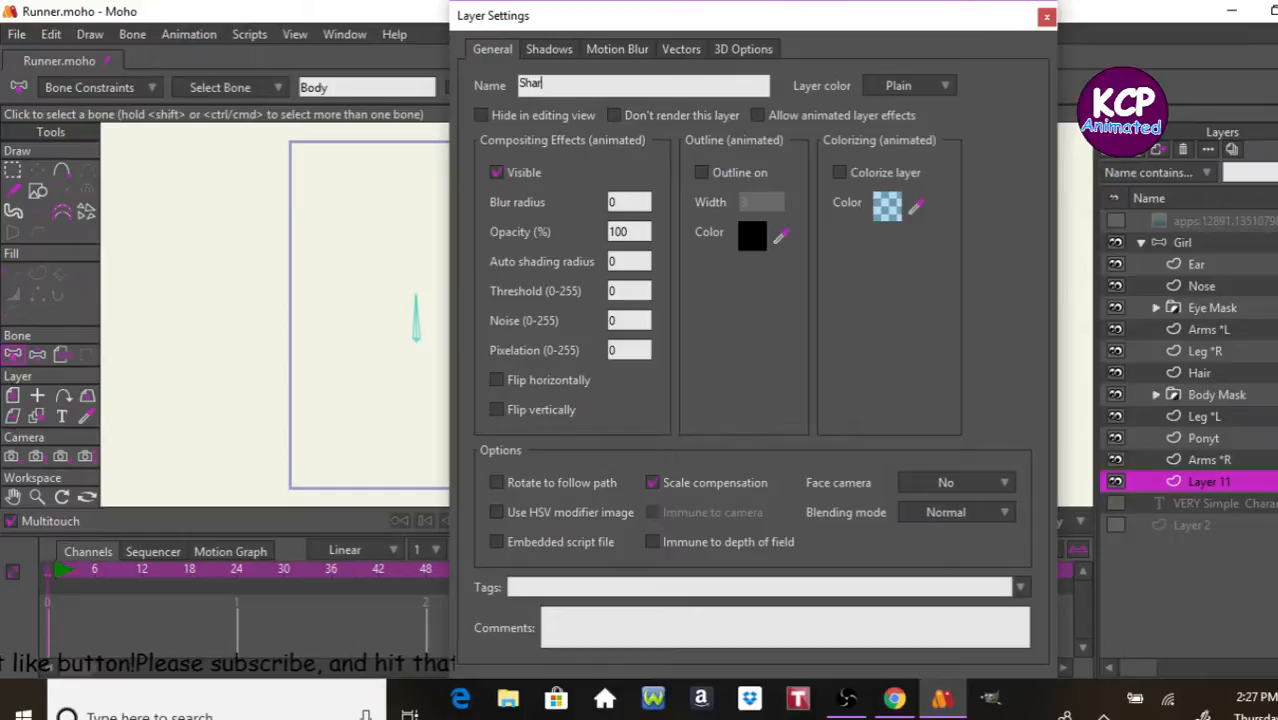
{"action": "type", "text": "dow"}
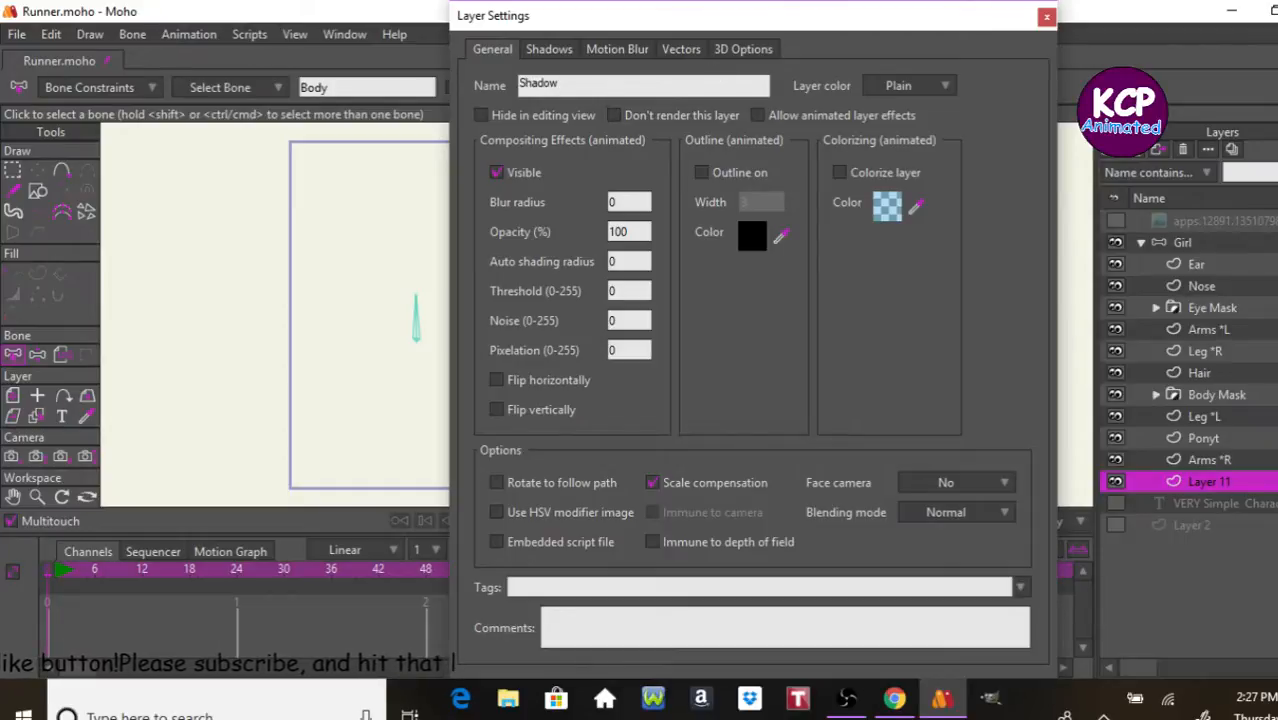
{"action": "key", "text": "Return"}
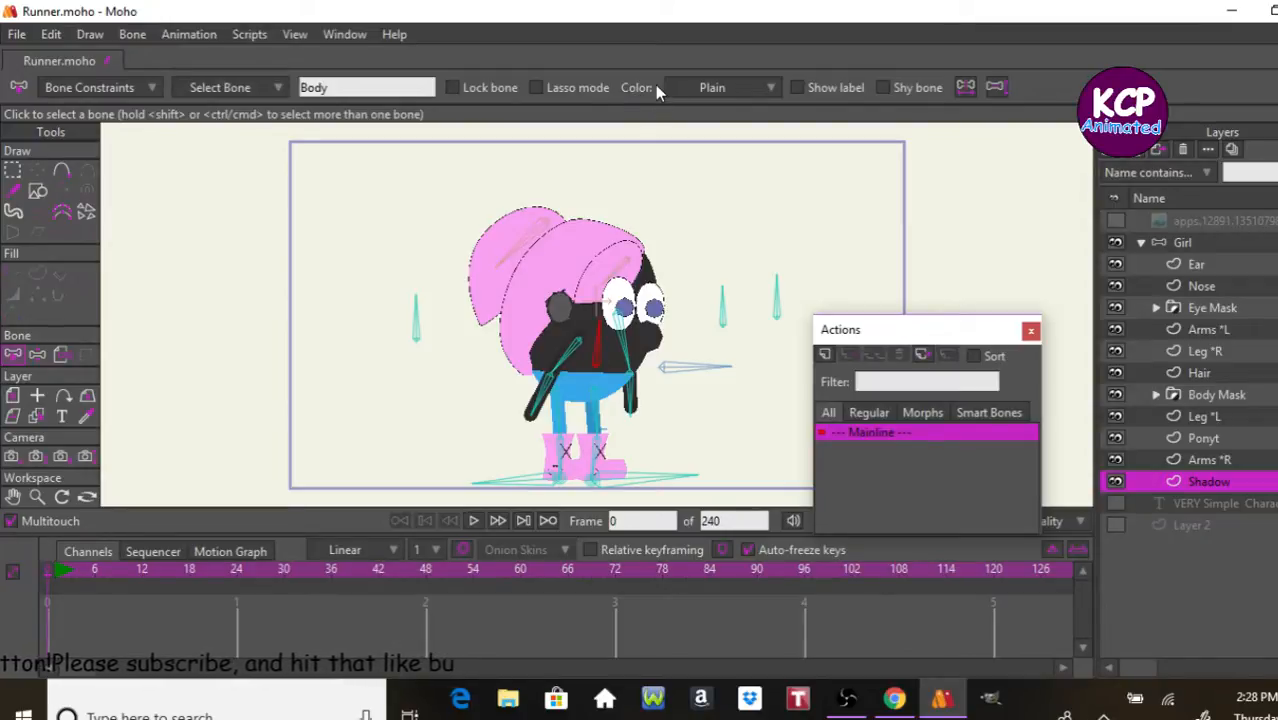
Step: Select the Girl bone layer, deselect all bones and add a pin bone in front of the character's legs
{"action": "left_click", "coordinate": [1200, 245]}
{"action": "key", "text": "Return"}
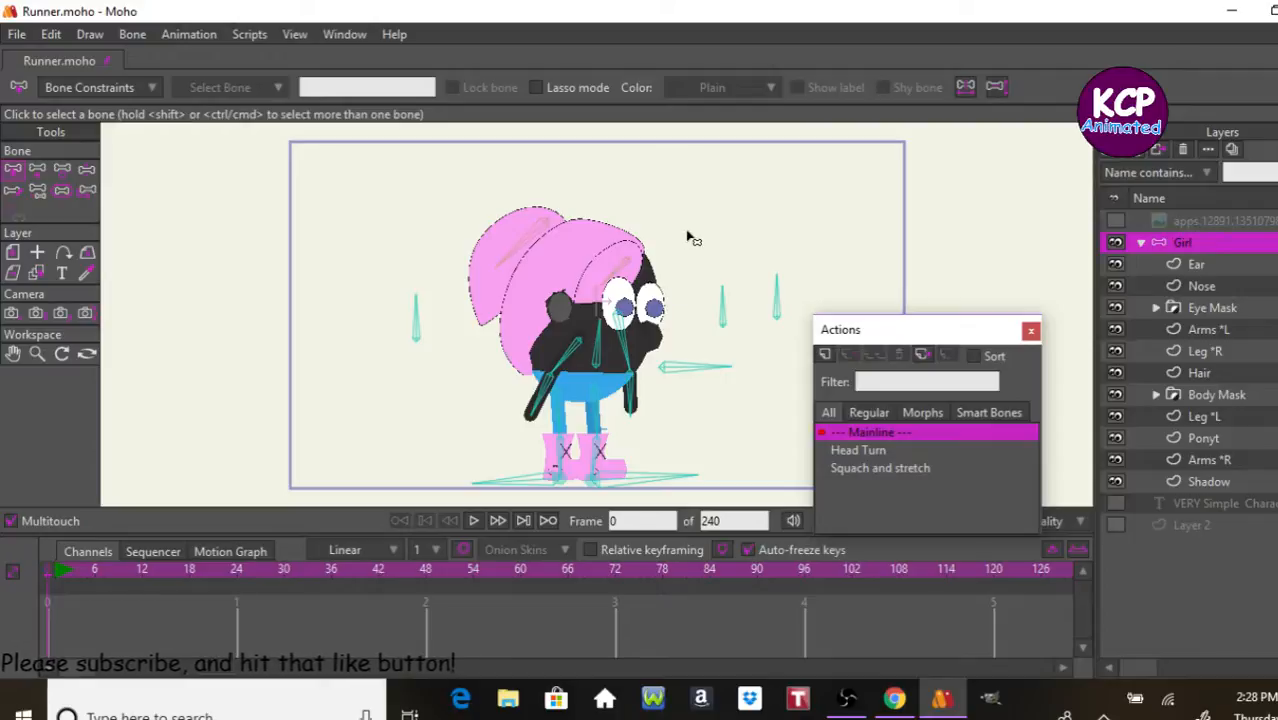
{"action": "left_click", "coordinate": [37, 169]}
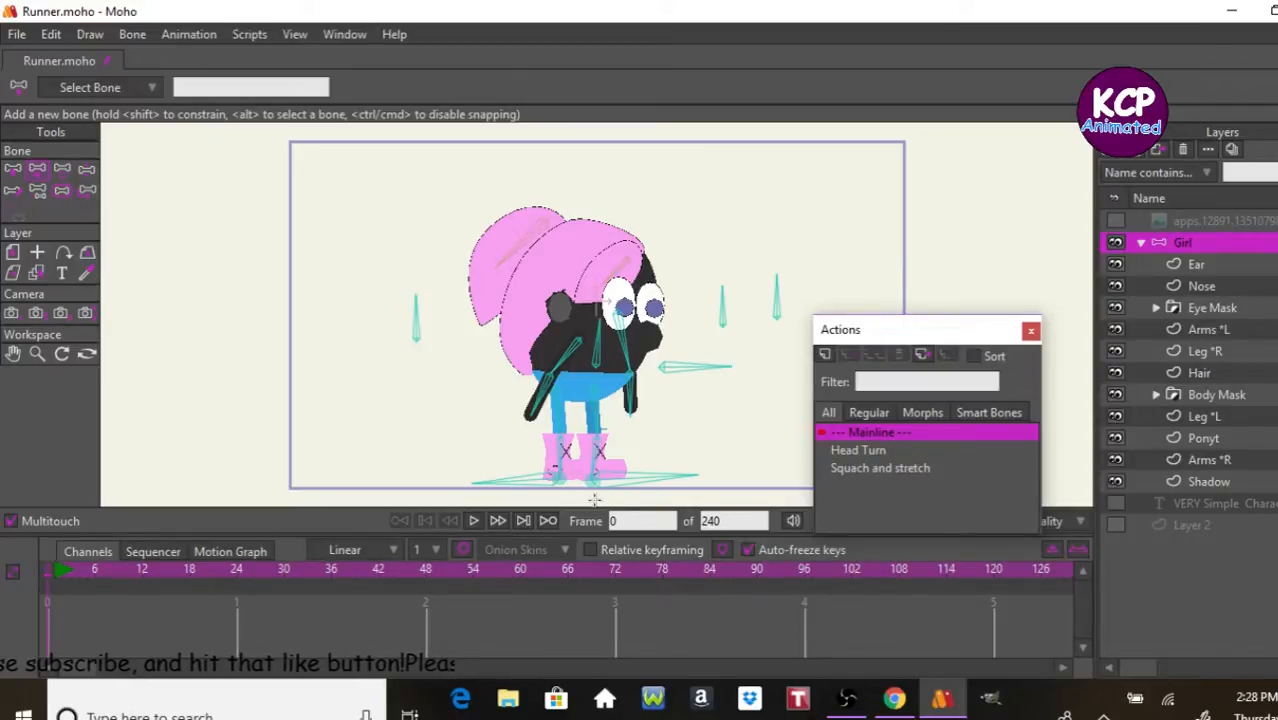
{"action": "left_click", "coordinate": [725, 430]}
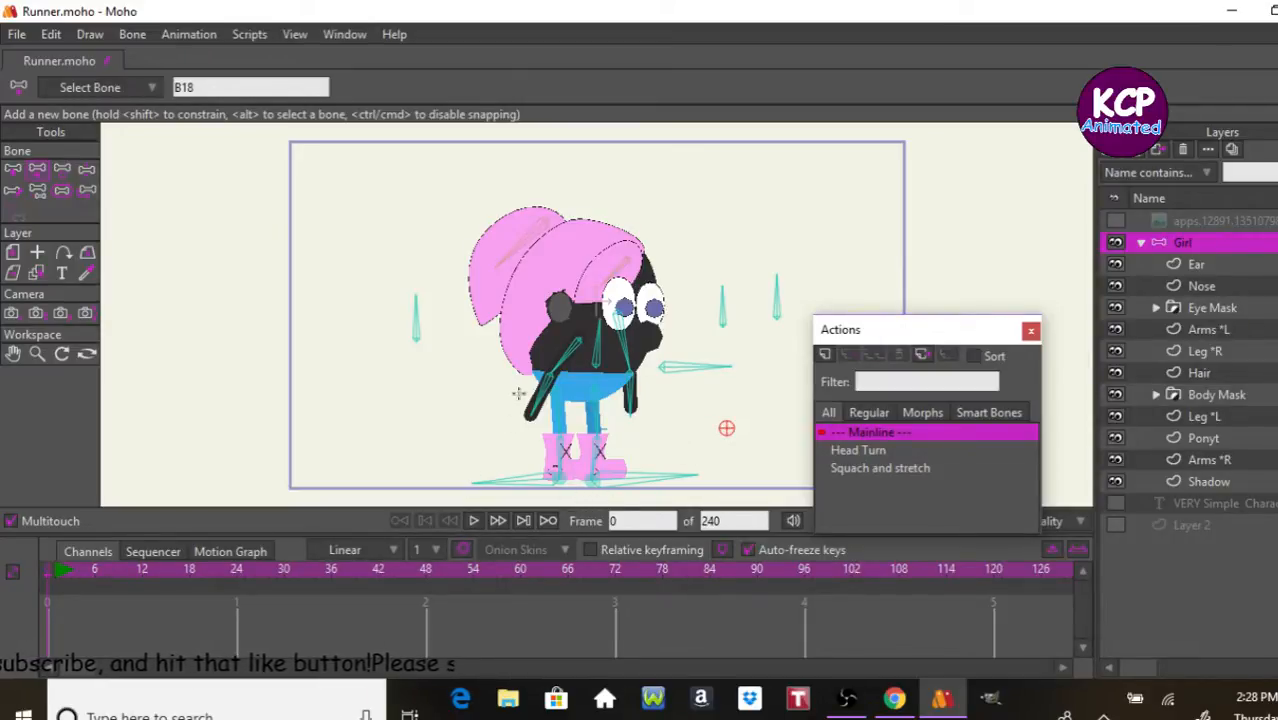
Step: Draw a flat filled ellipse on the Shadow layer beneath the character's boots, slightly wider than the foot bones
{"action": "left_click", "coordinate": [1170, 483]}
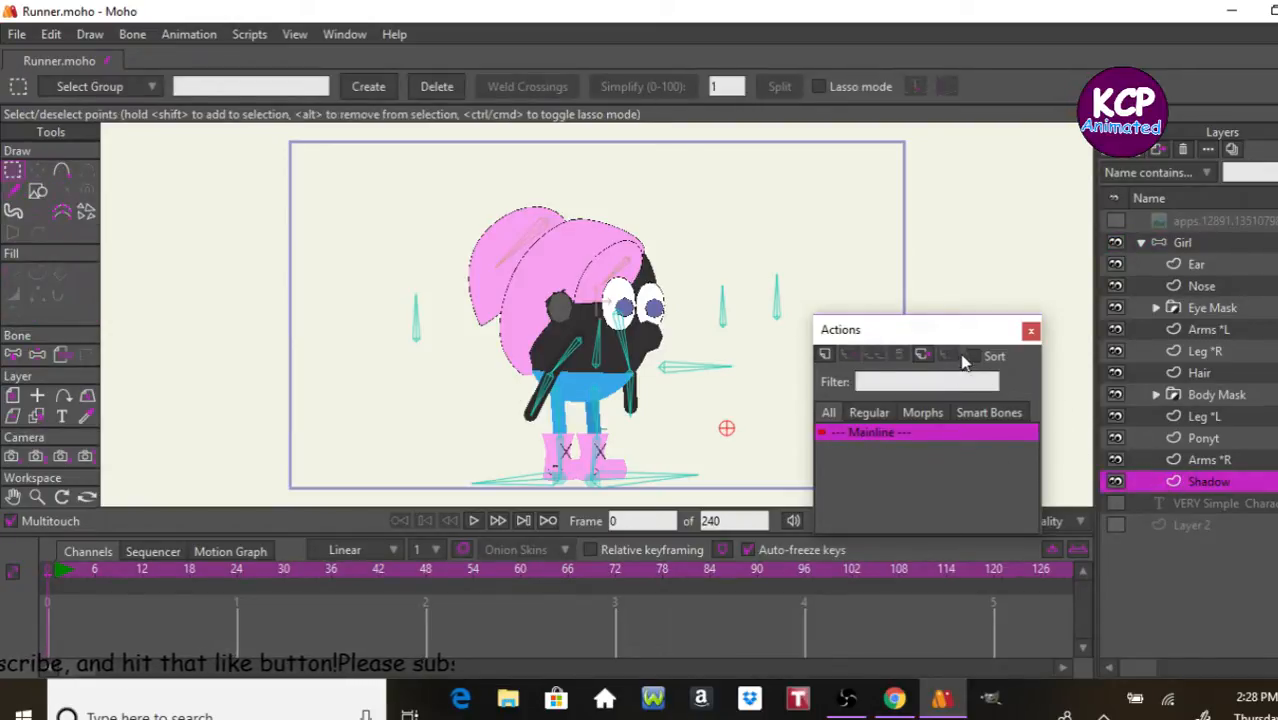
{"action": "left_click", "coordinate": [37, 190]}
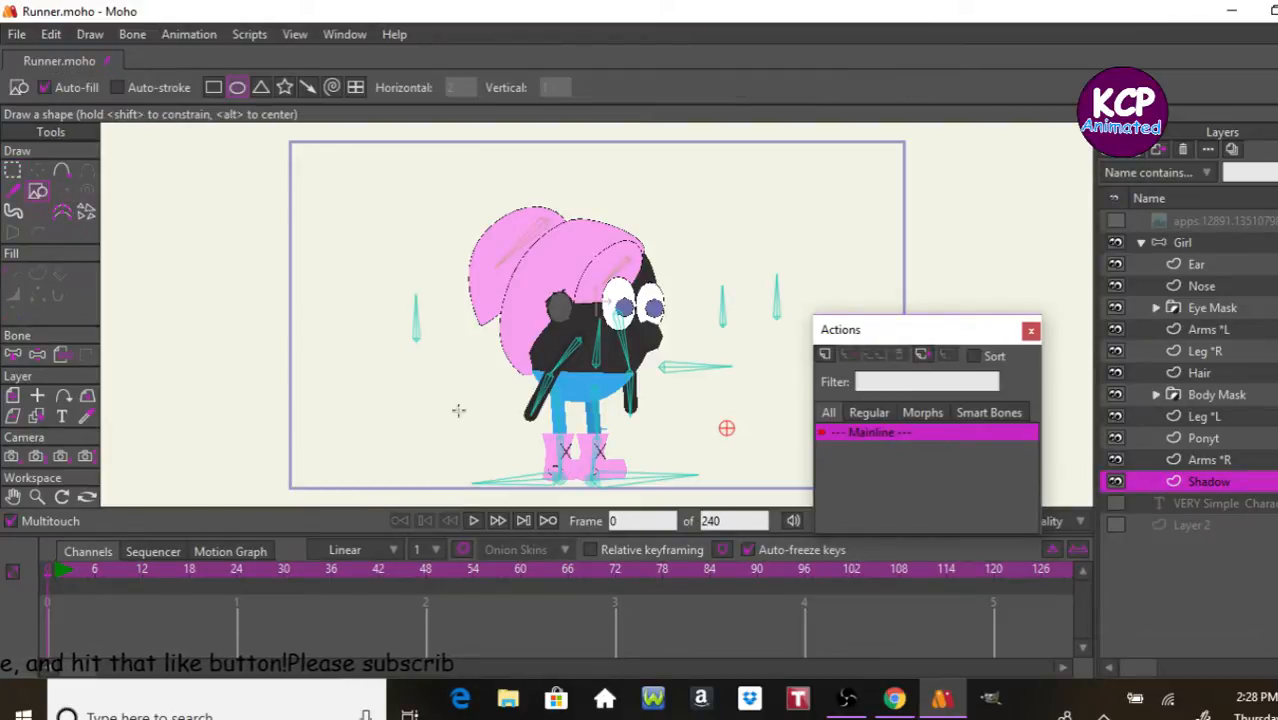
{"action": "mouse_move", "coordinate": [467, 464]}
{"action": "left_mouse_down"}
{"action": "mouse_move", "coordinate": [652, 504]}
{"action": "mouse_move", "coordinate": [701, 492]}
{"action": "left_mouse_up"}
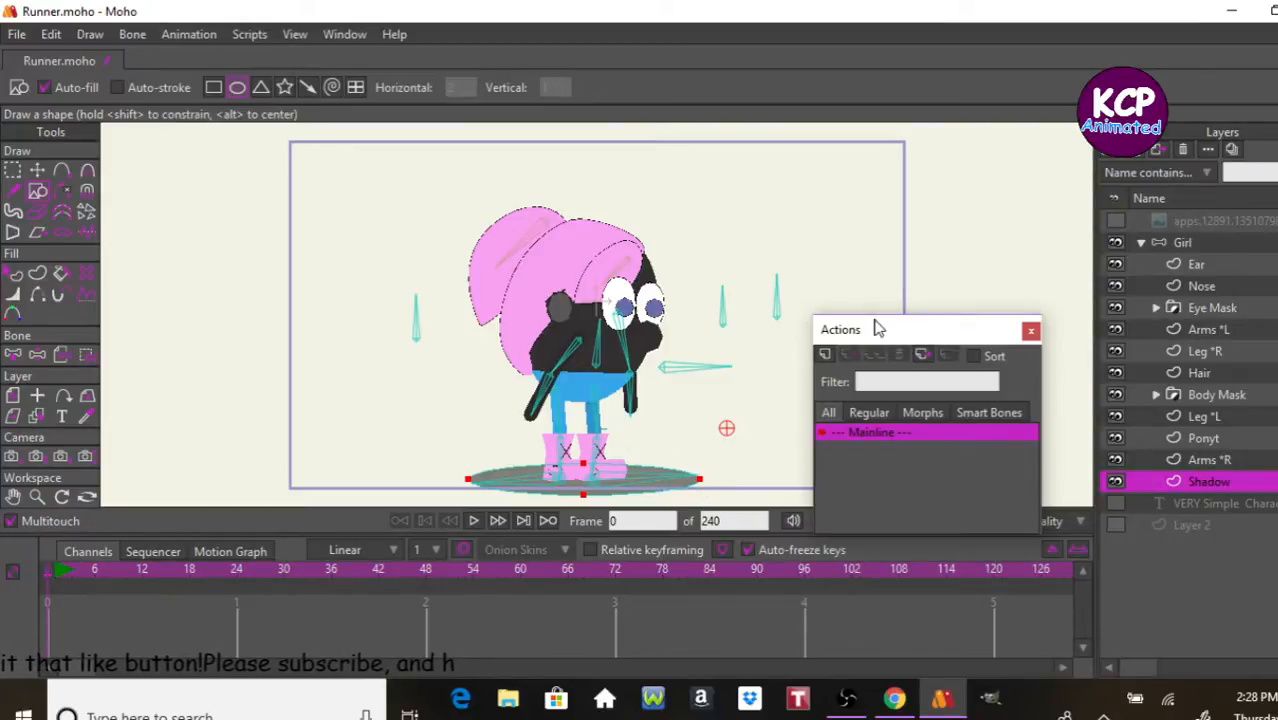
Step: Render frame 0 to check the shadow under the boots, then close the render
{"action": "key", "text": "ctrl+r"}
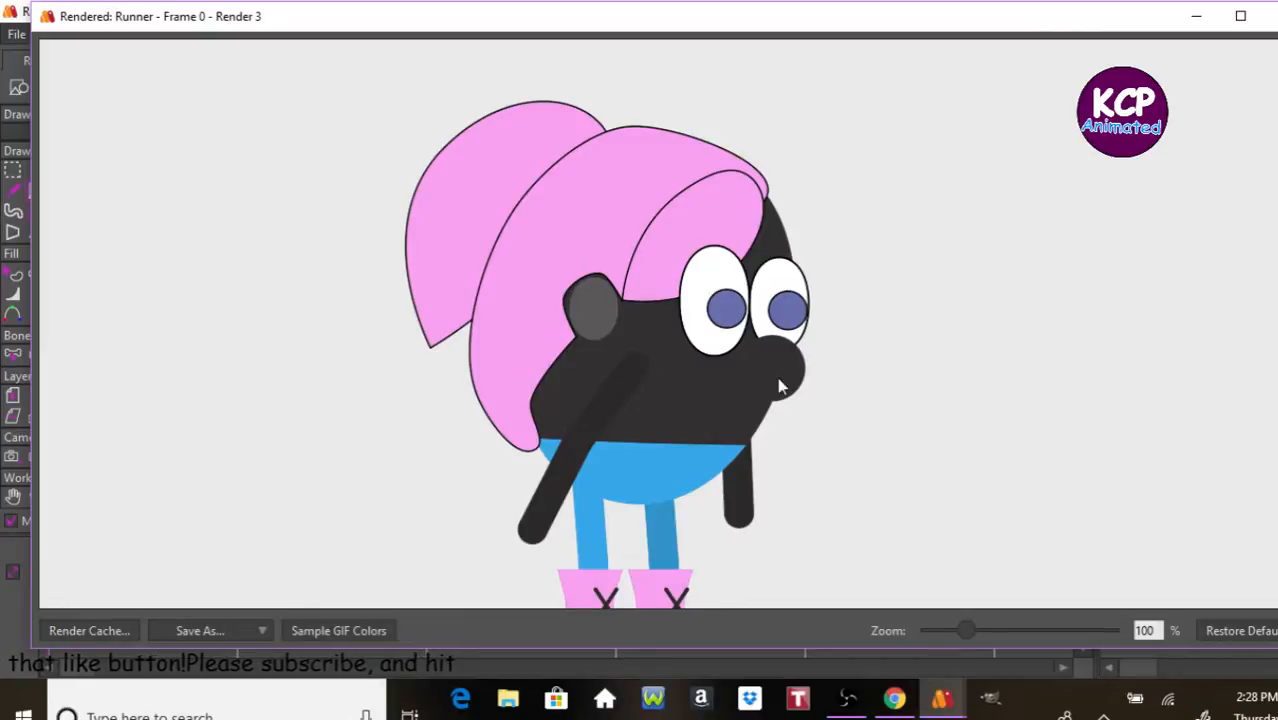
{"action": "left_click_drag", "start_coordinate": [814, 390], "coordinate": [820, 254]}
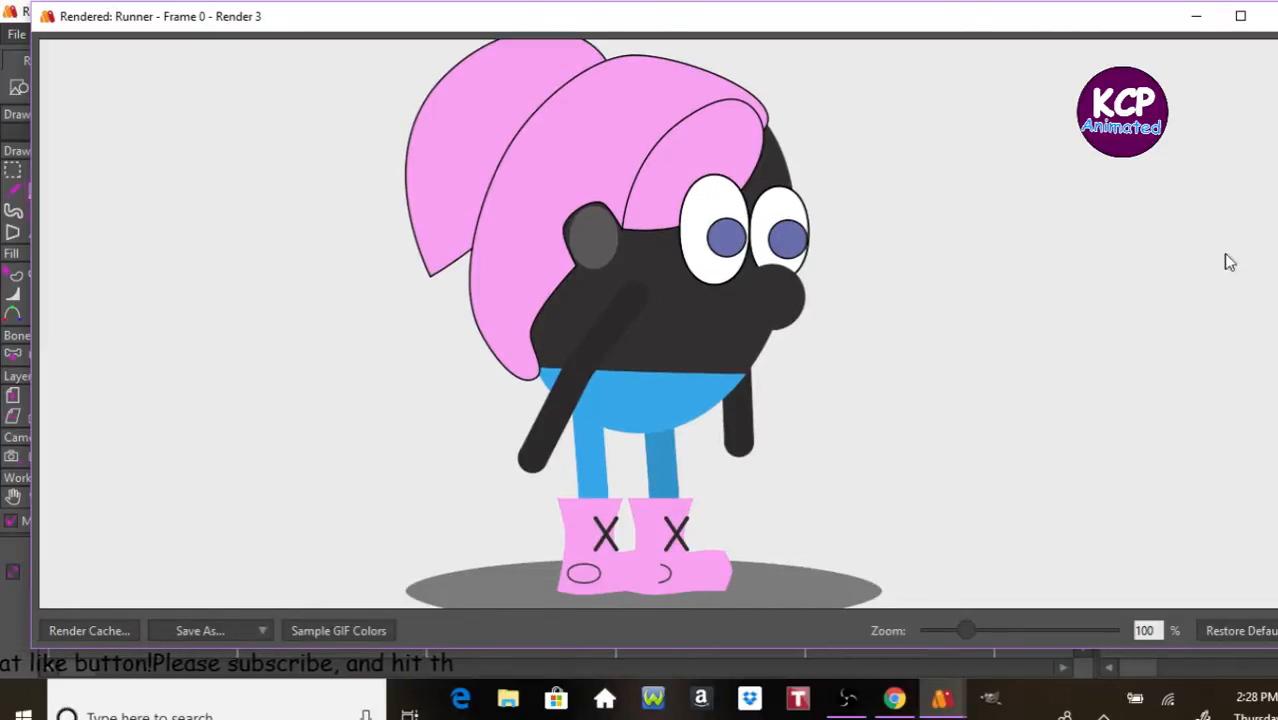
{"action": "left_click", "coordinate": [1270, 14]}
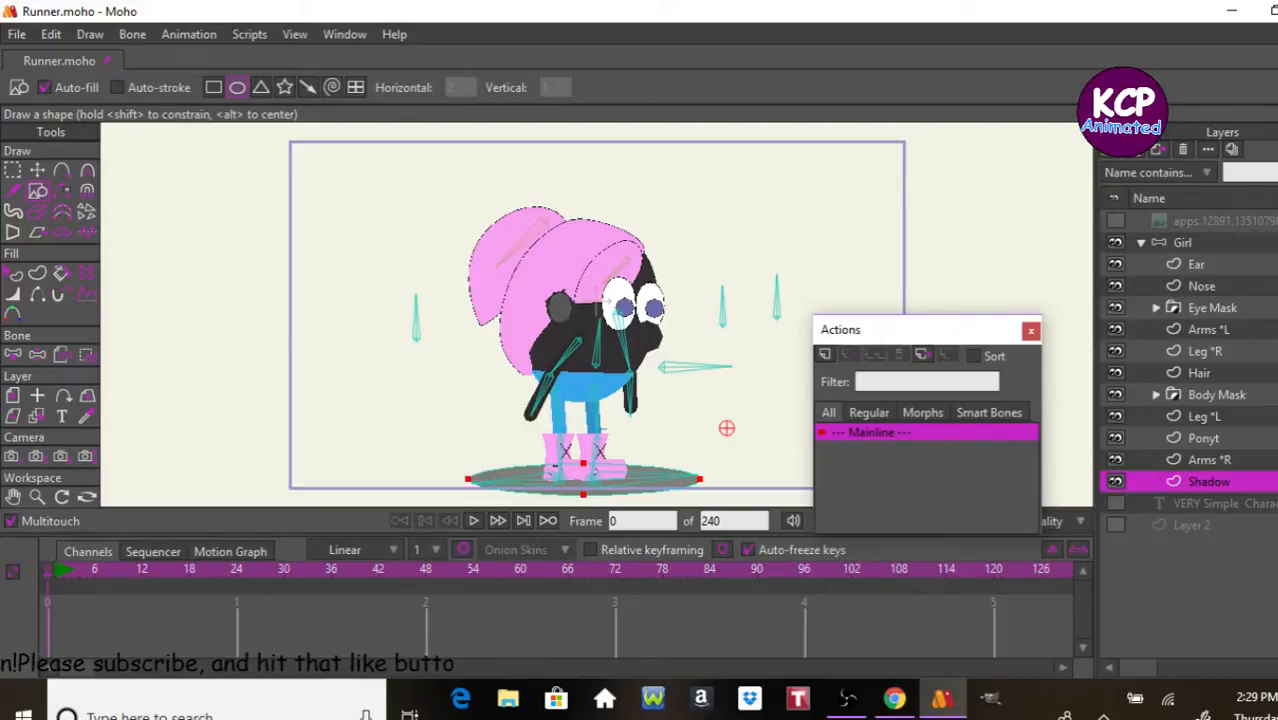
Step: Add a short vertical bone to the Girl rig, beside the control bone behind the character, and name it Shadow
{"action": "left_click", "coordinate": [1250, 238]}
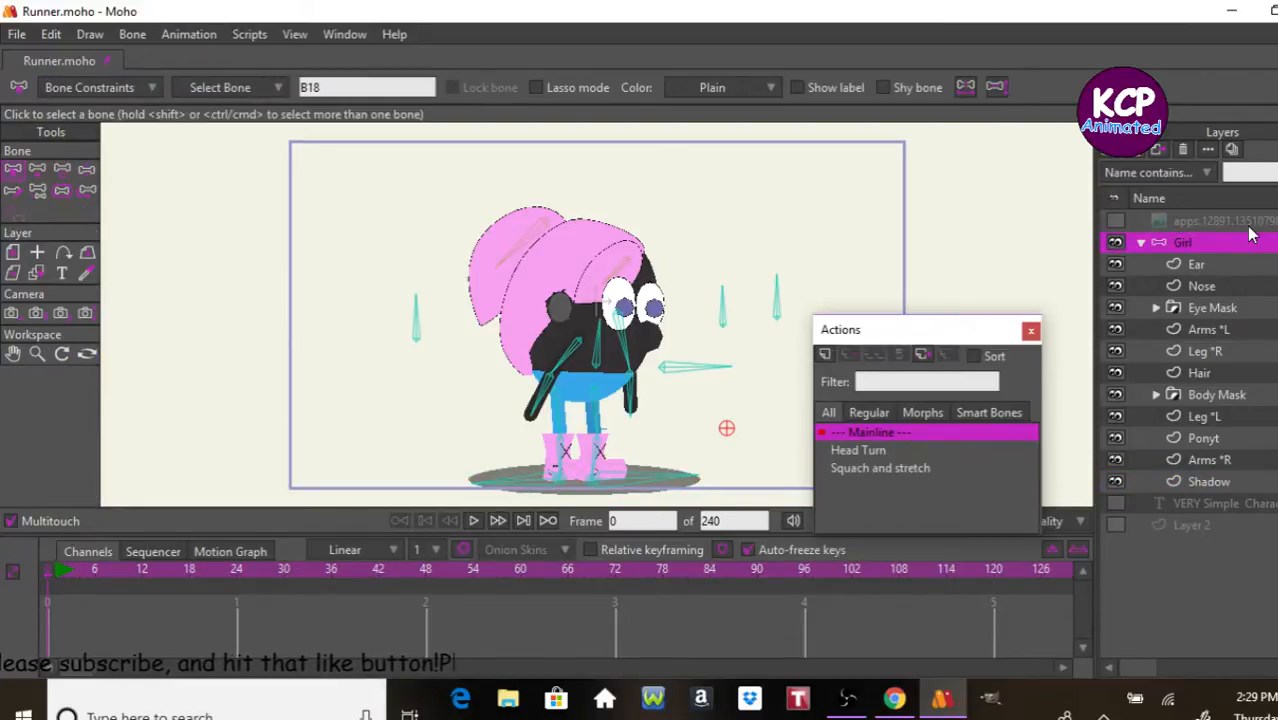
{"action": "key", "text": "Return"}
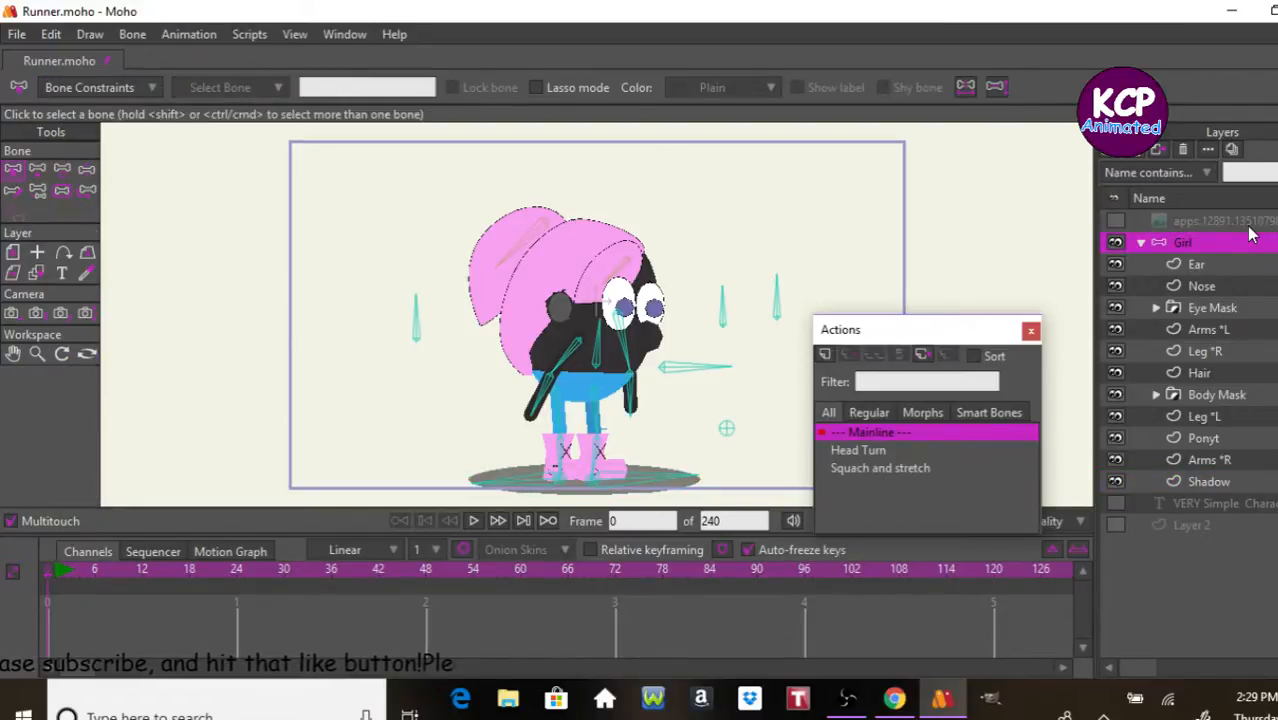
{"action": "left_click", "coordinate": [690, 369]}
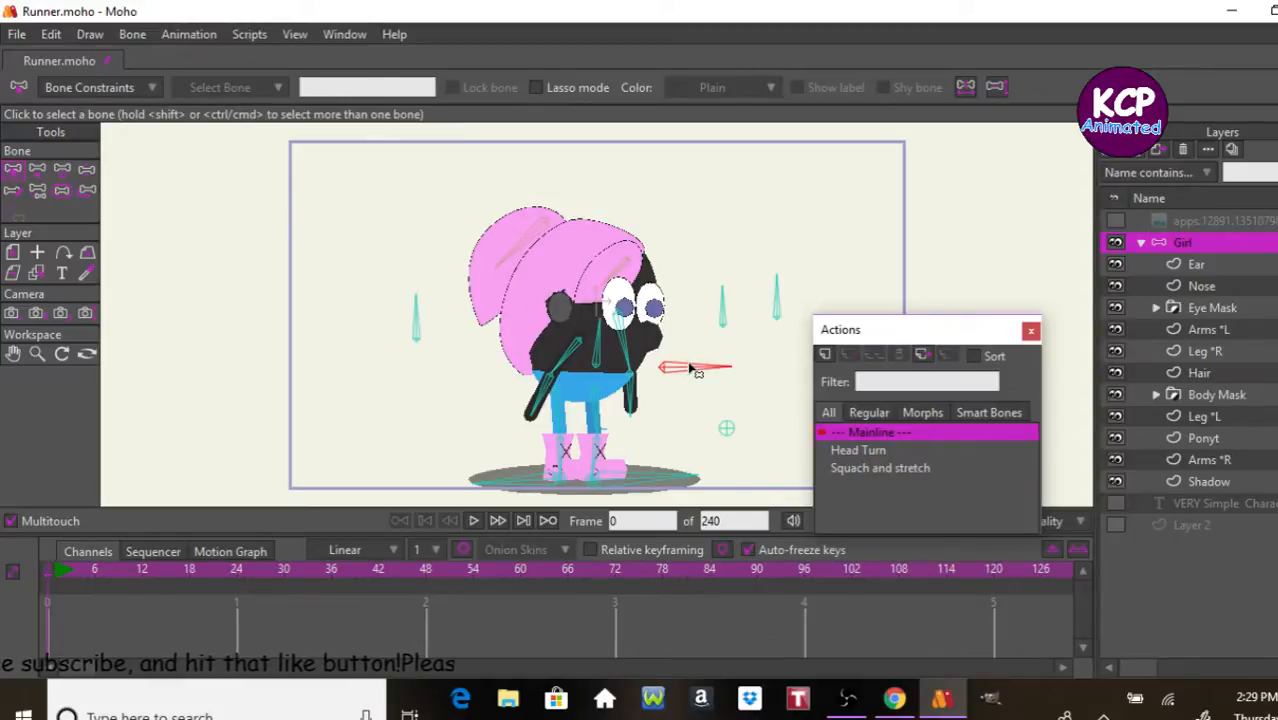
{"action": "left_click", "coordinate": [38, 170]}
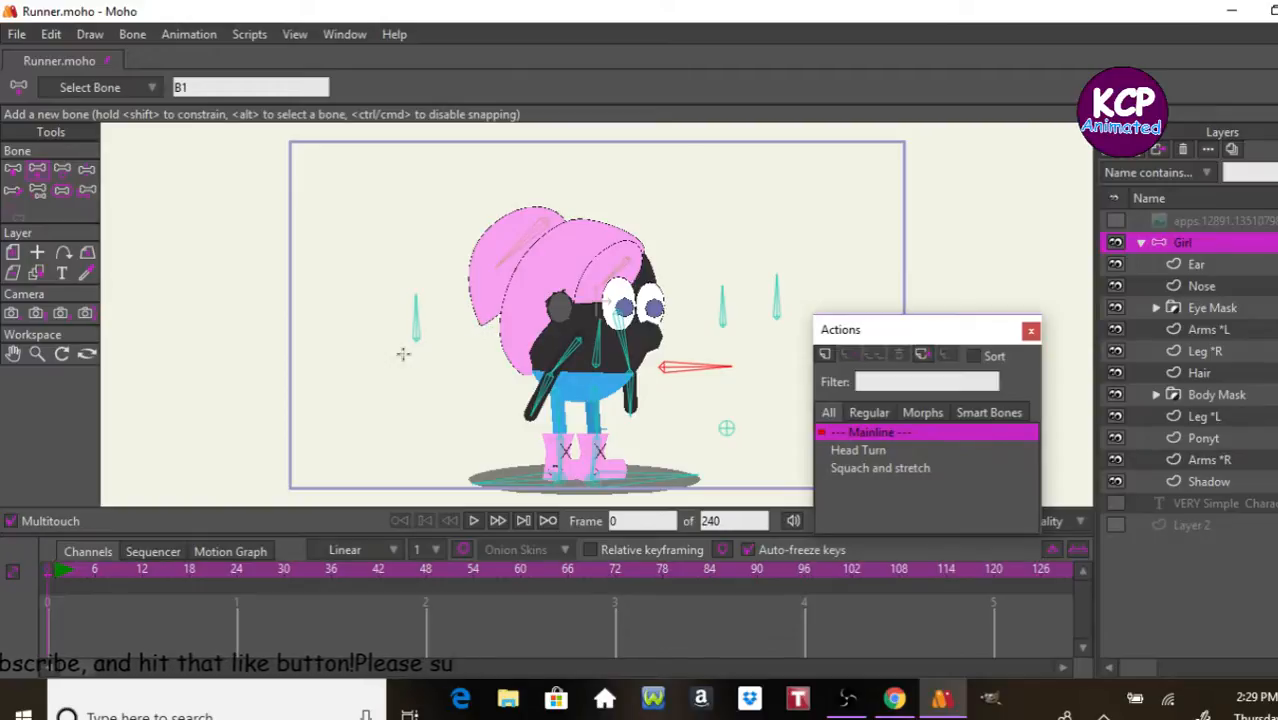
{"action": "left_click_drag", "start_coordinate": [380, 338], "coordinate": [381, 297]}
{"action": "double_click", "coordinate": [232, 84]}
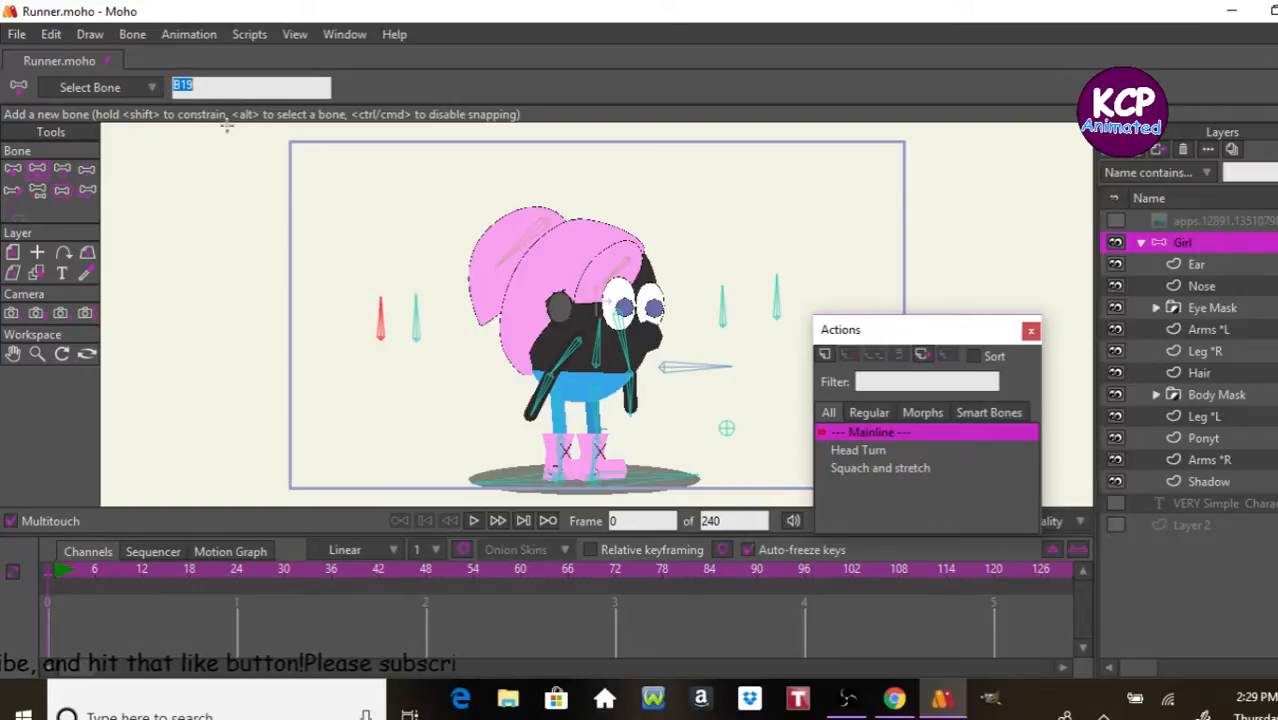
{"action": "type", "text": "Shadow"}
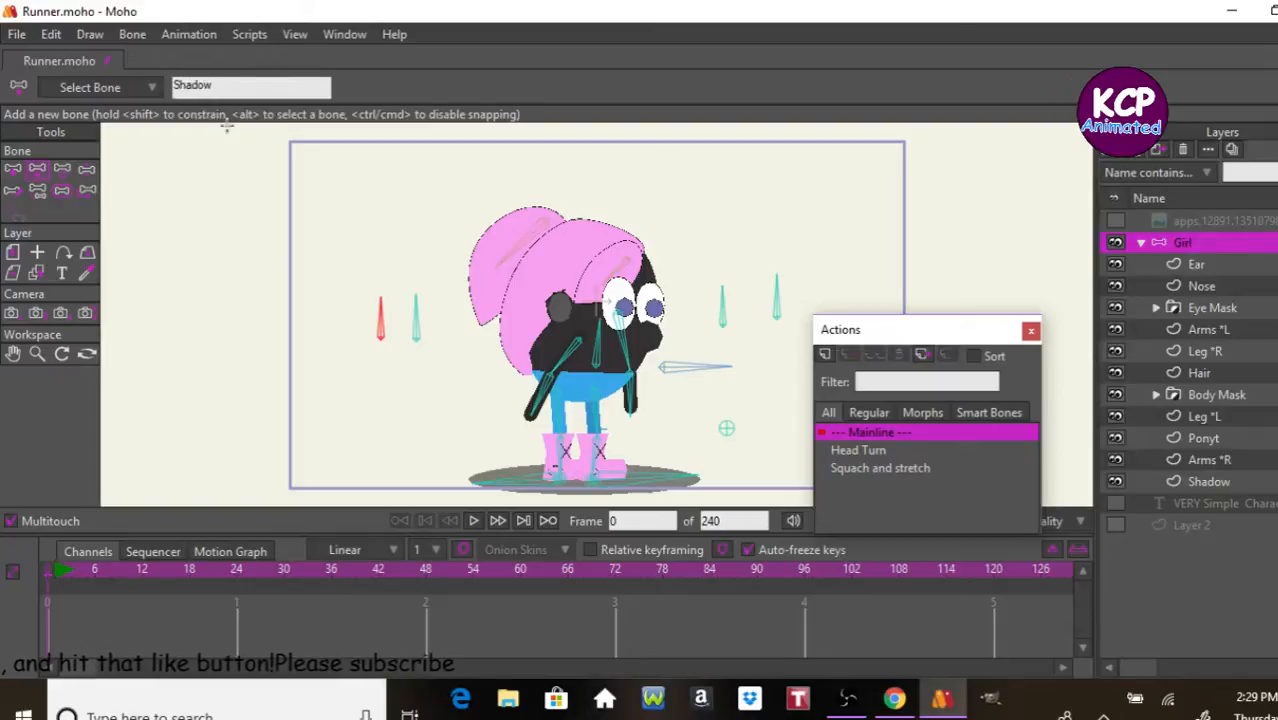
{"action": "key", "text": "Return"}
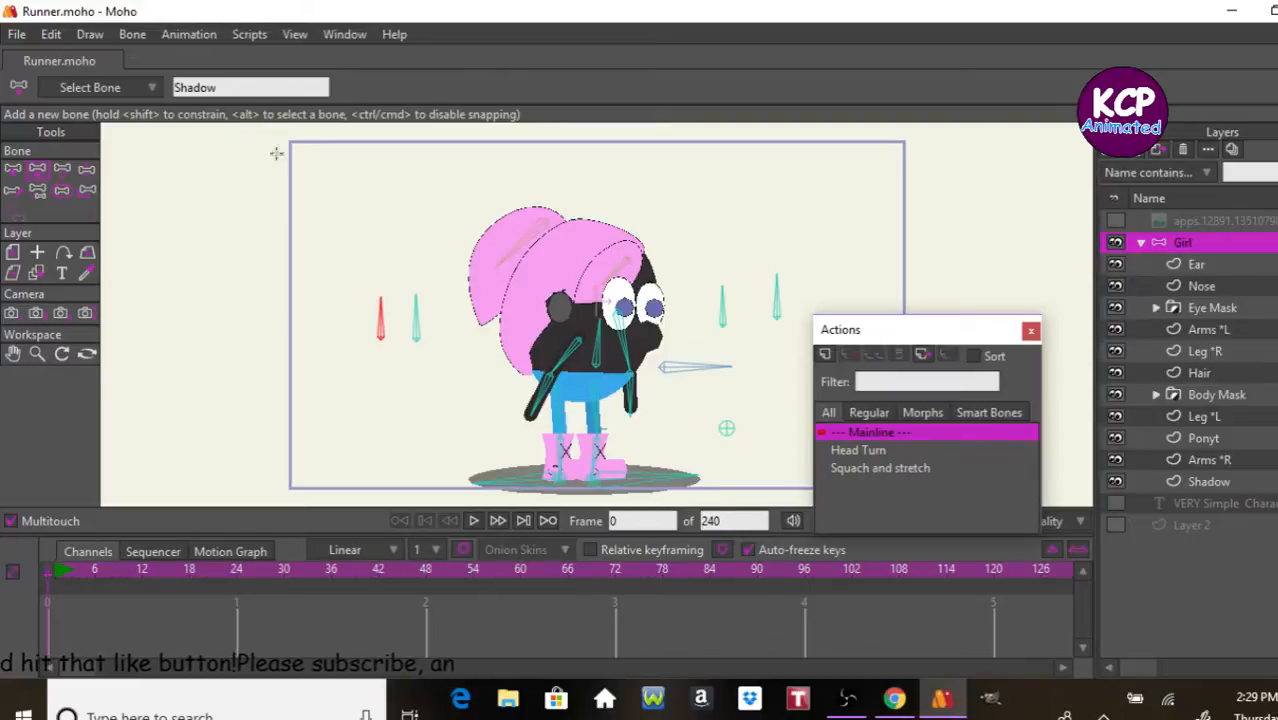
Step: Enable angle constraints on the Shadow bone with a minimum of 0 and a maximum of 90 degrees
{"action": "left_click", "coordinate": [11, 167]}
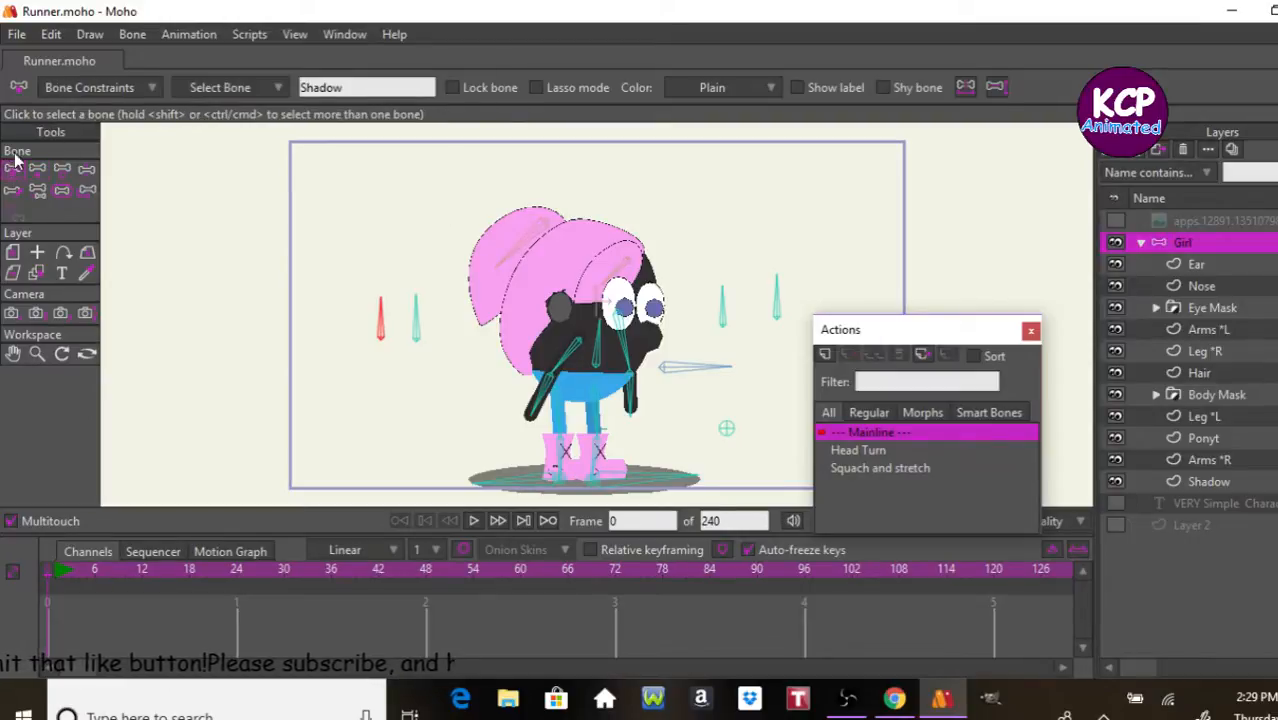
{"action": "left_click", "coordinate": [93, 87]}
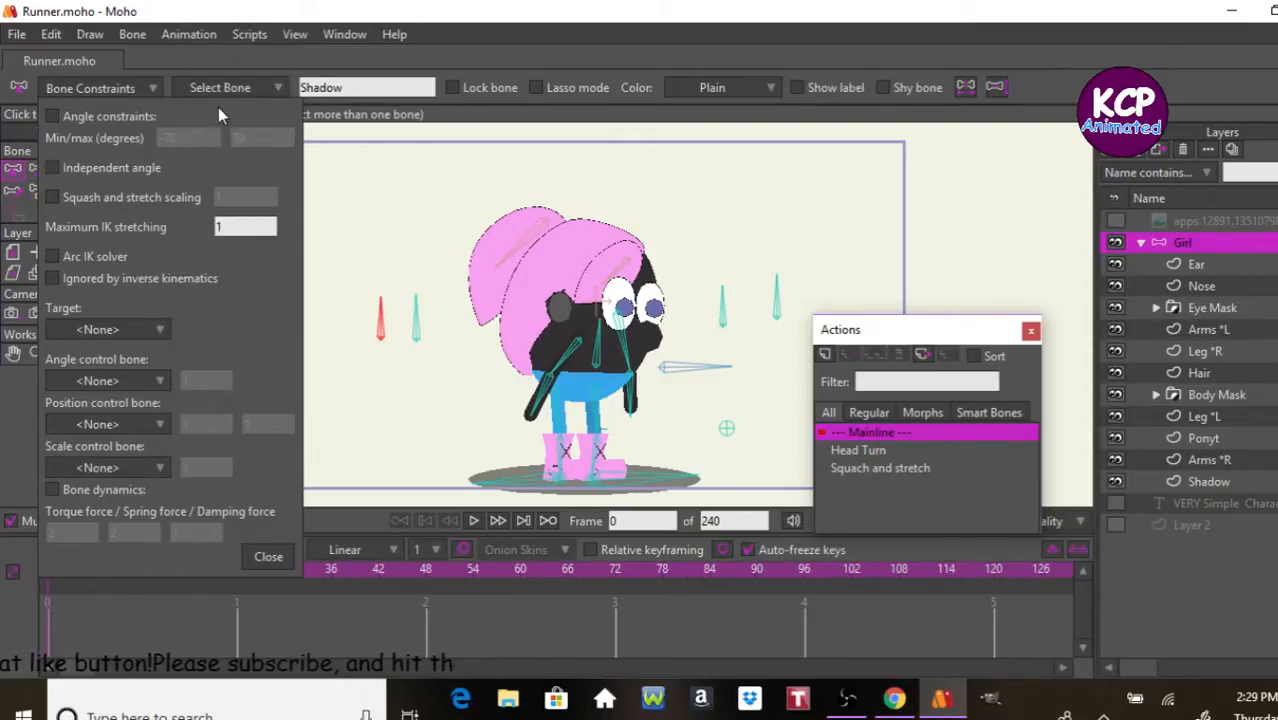
{"action": "left_click", "coordinate": [113, 120]}
{"action": "left_click_drag", "start_coordinate": [200, 137], "coordinate": [157, 148]}
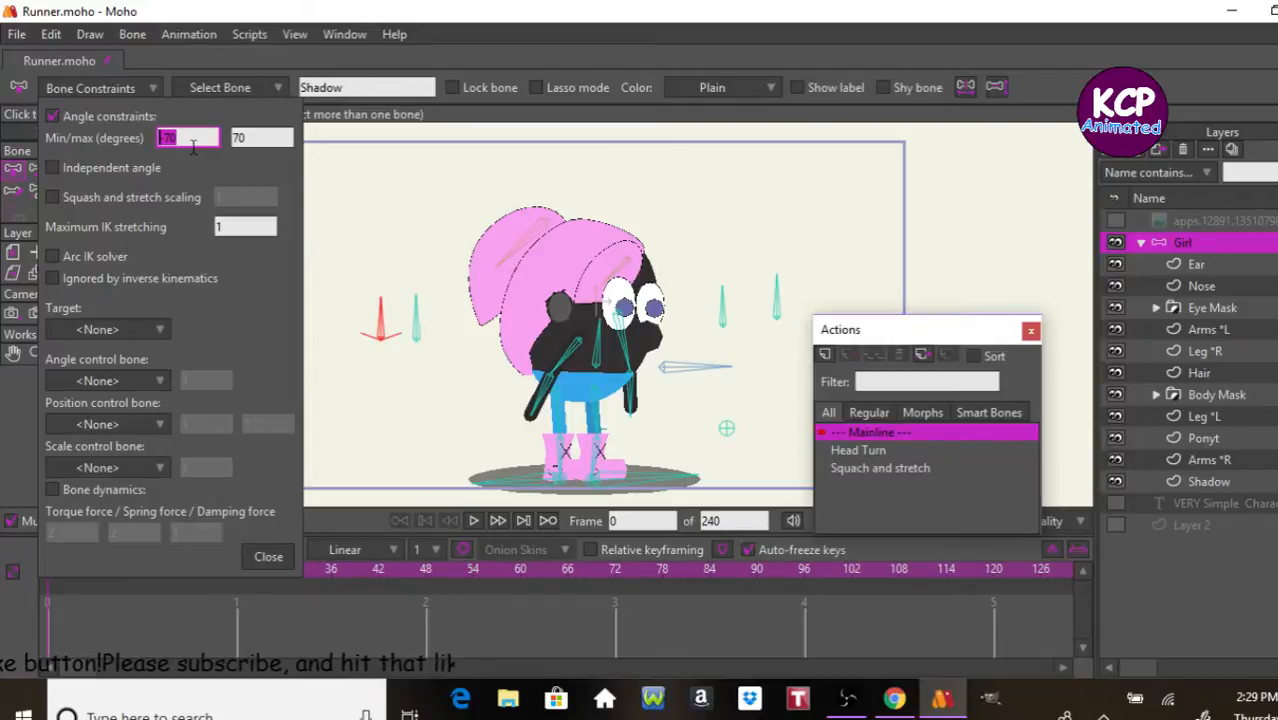
{"action": "type", "text": "0"}
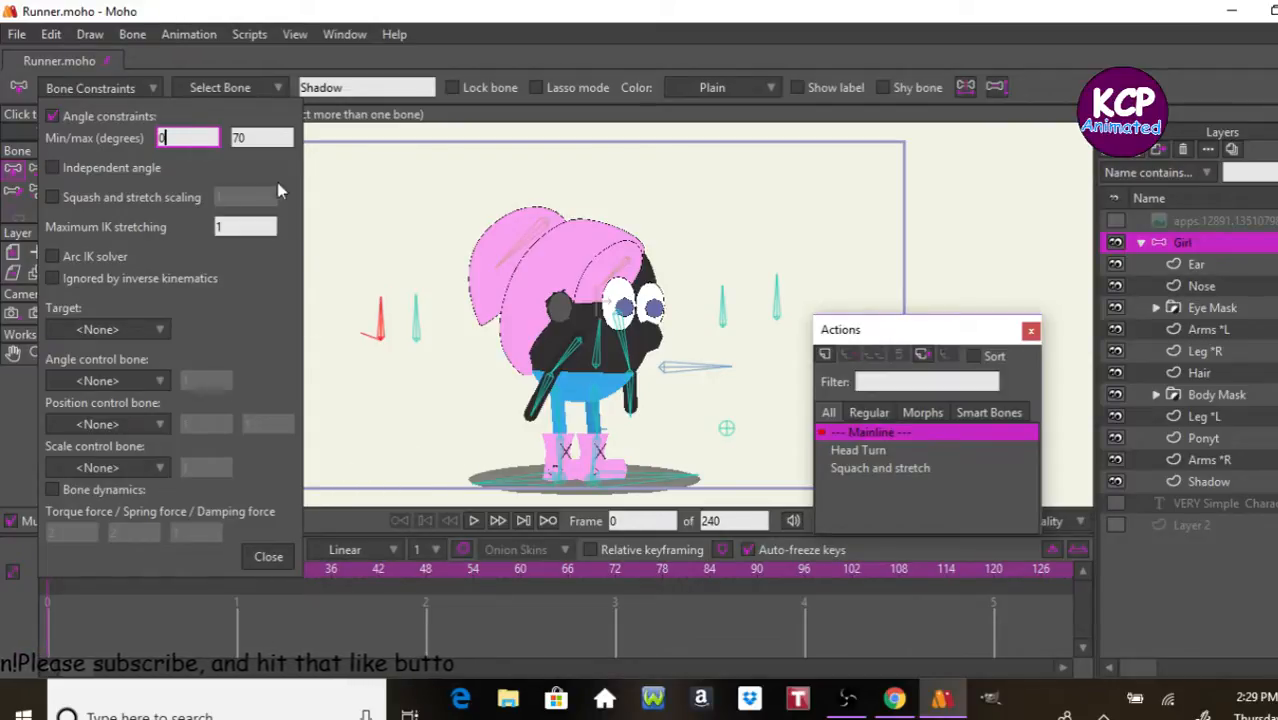
{"action": "key", "text": "Tab"}
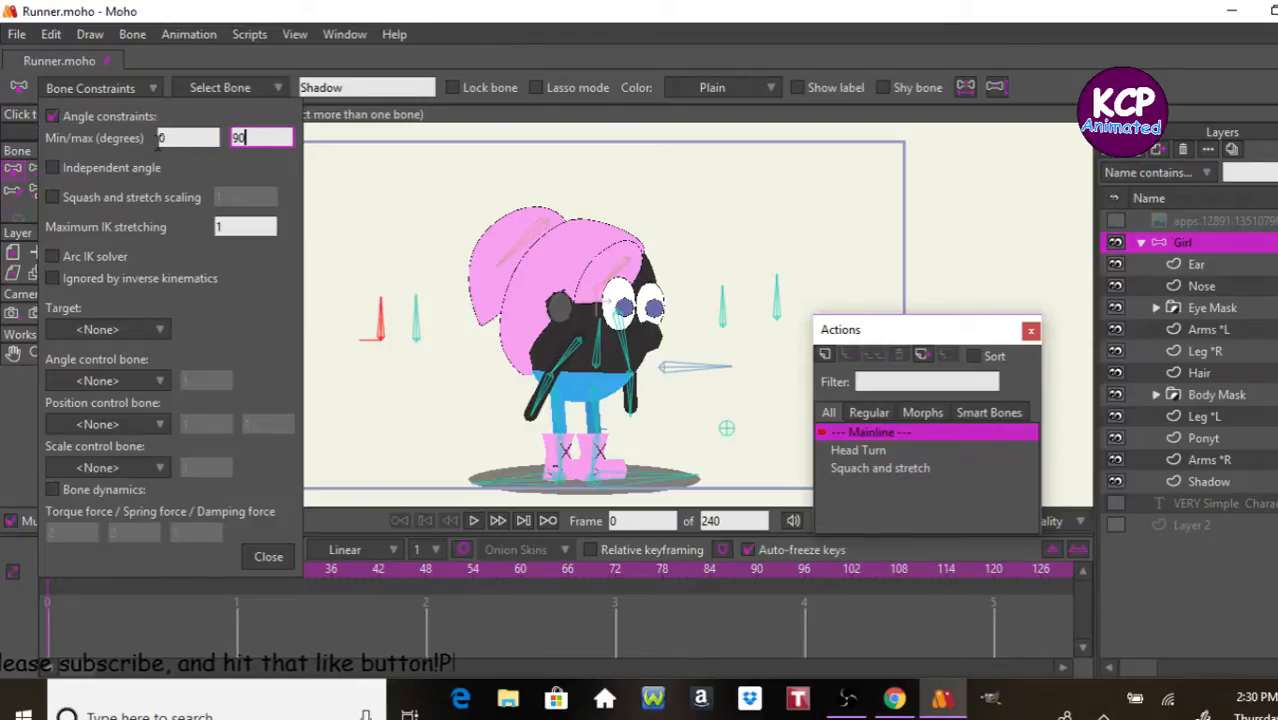
{"action": "left_click", "coordinate": [272, 555]}
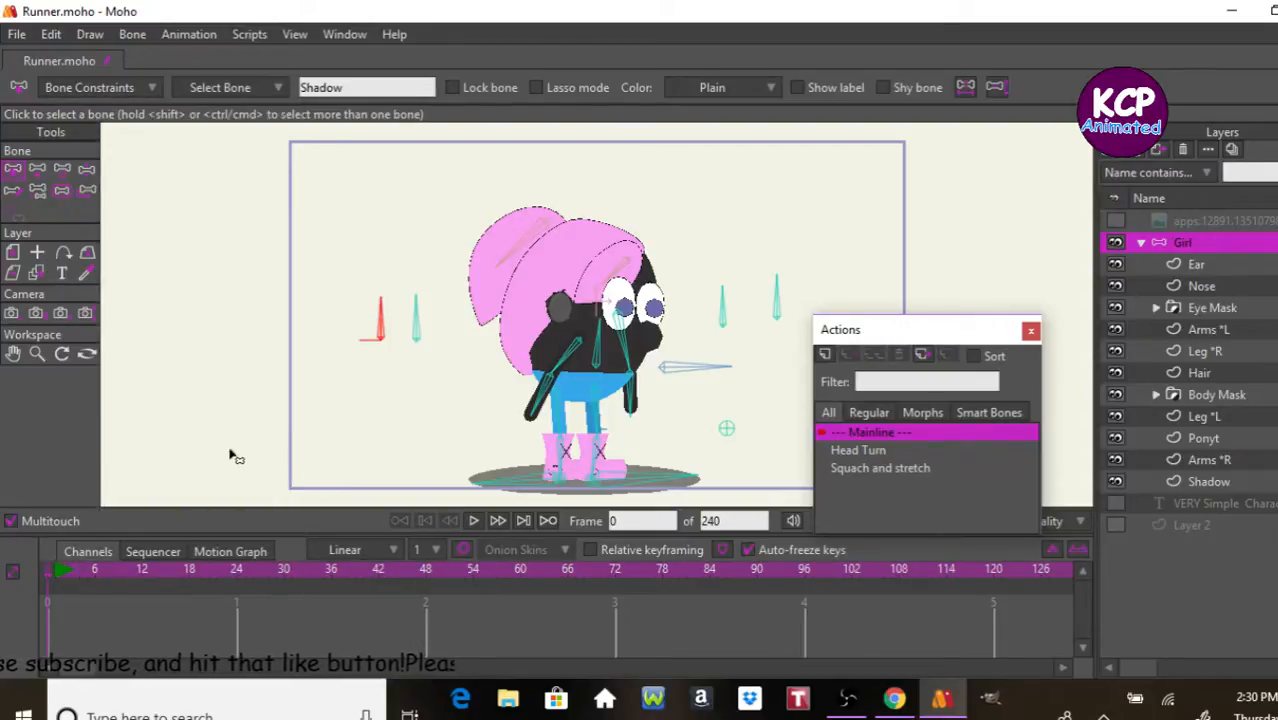
Step: Set the Shadow bone's strength to 0
{"action": "left_click", "coordinate": [66, 192]}
{"action": "left_click", "coordinate": [265, 87]}
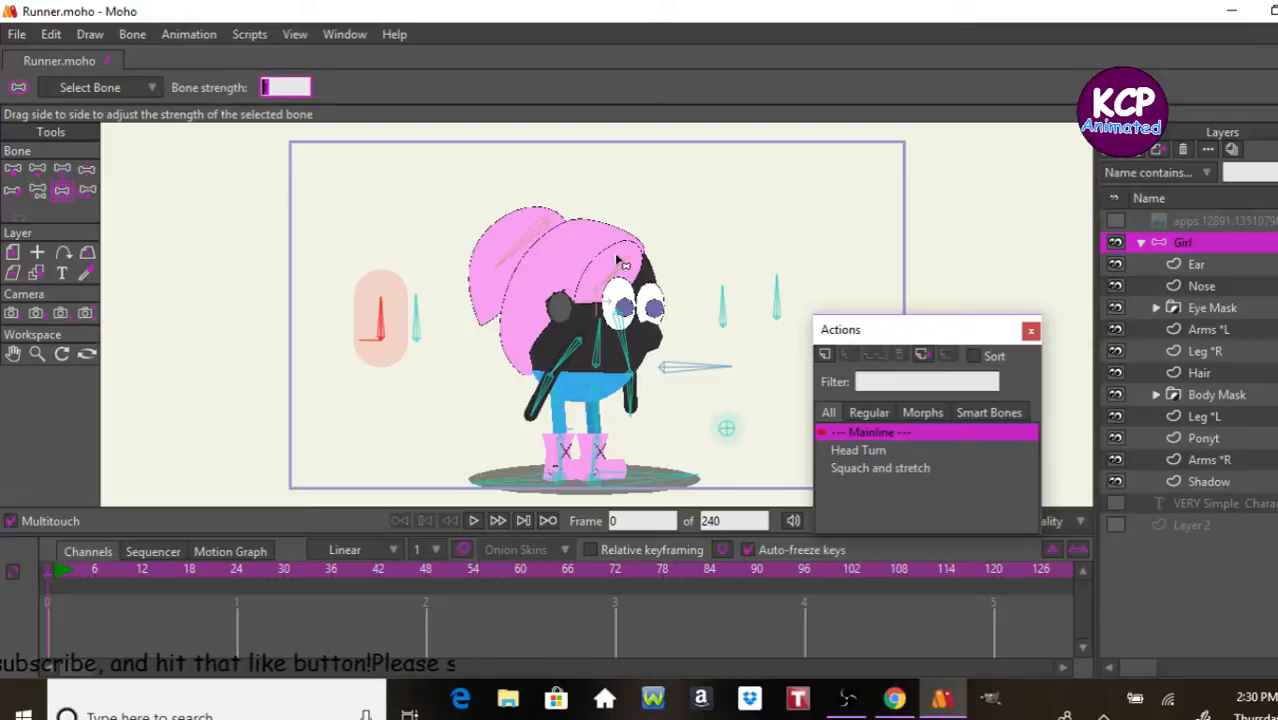
{"action": "key", "text": "Return"}
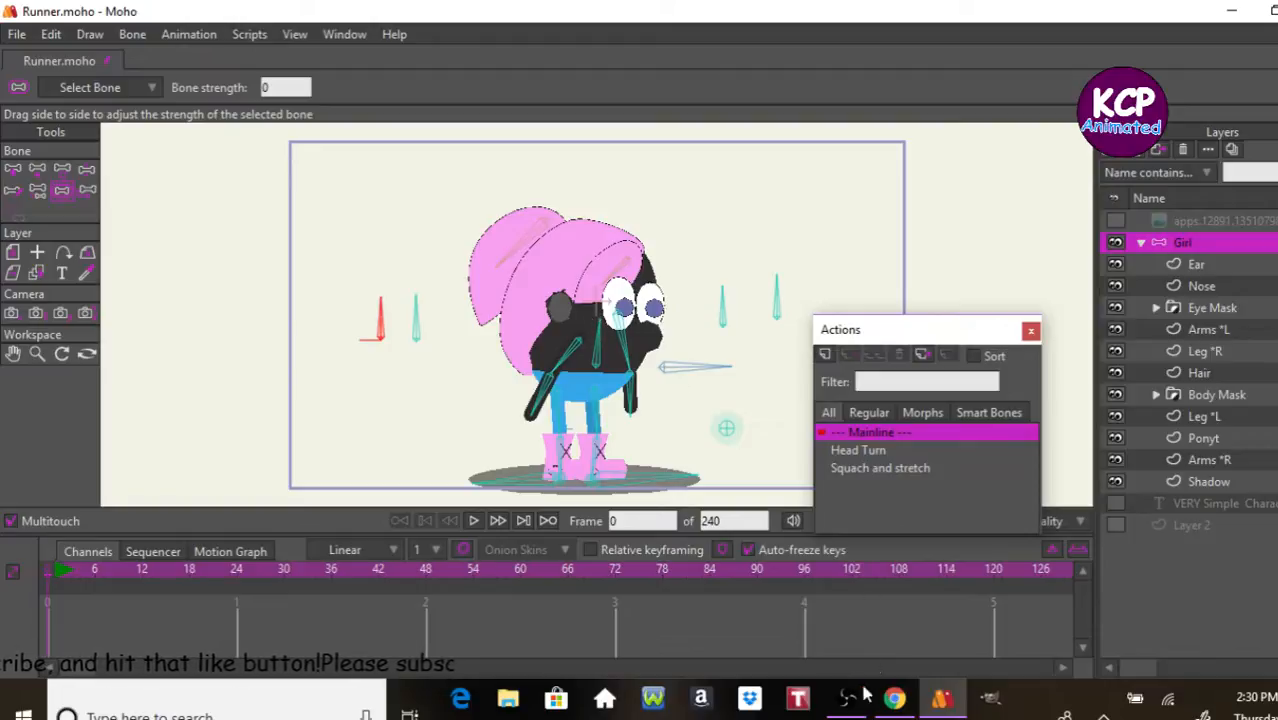
Step: Review the action list in the Overview notes in Notepad and create an action named Shadow for the selected Shadow bone
{"action": "left_click", "coordinate": [748, 717]}
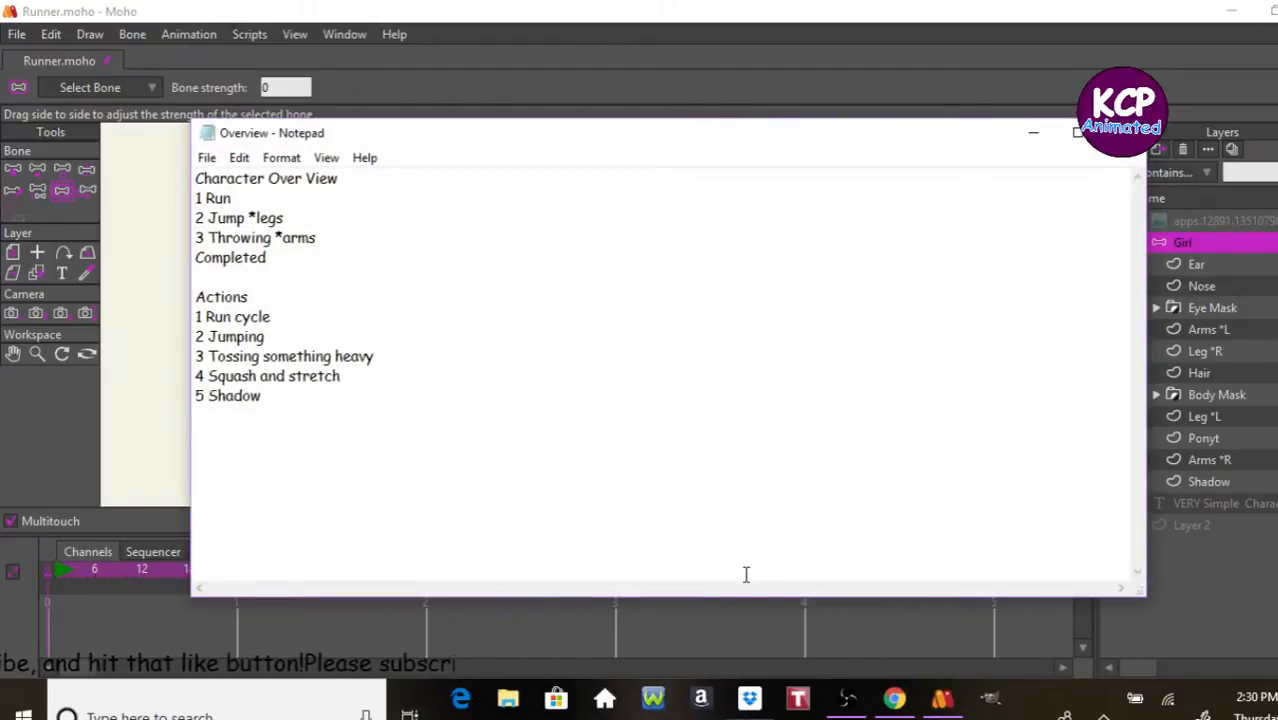
{"action": "left_click", "coordinate": [1040, 133]}
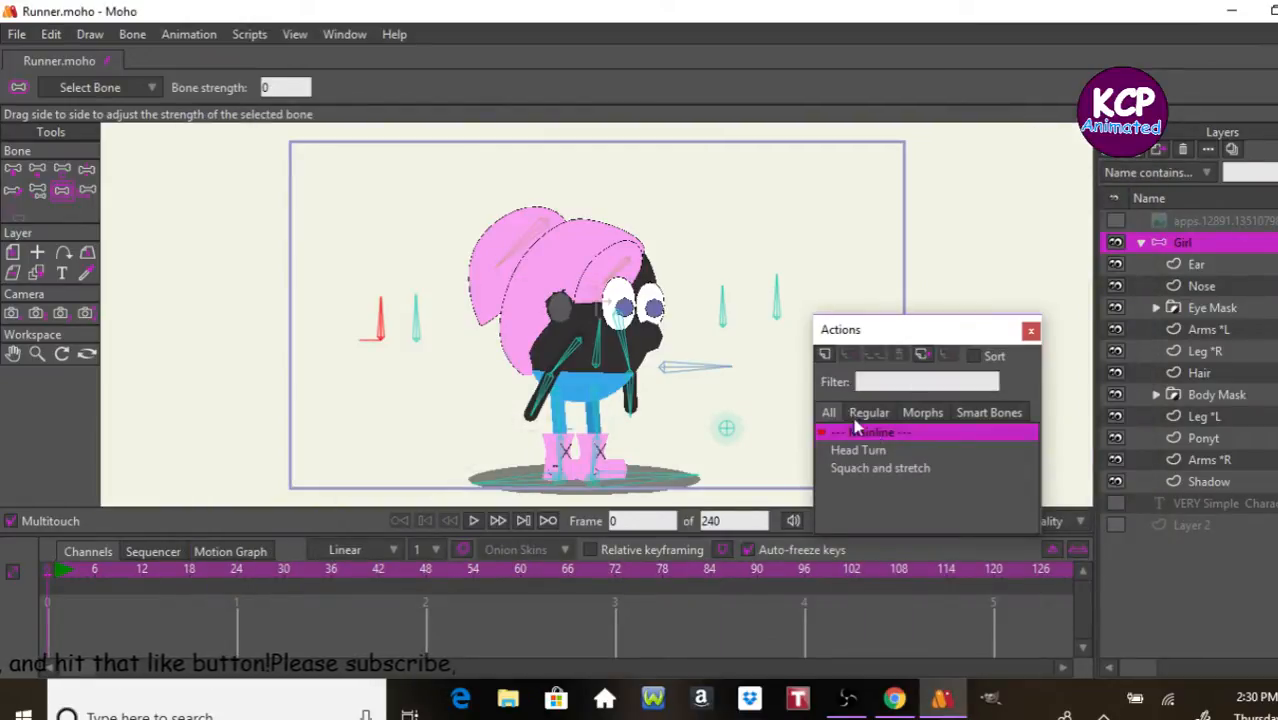
{"action": "left_click", "coordinate": [824, 355]}
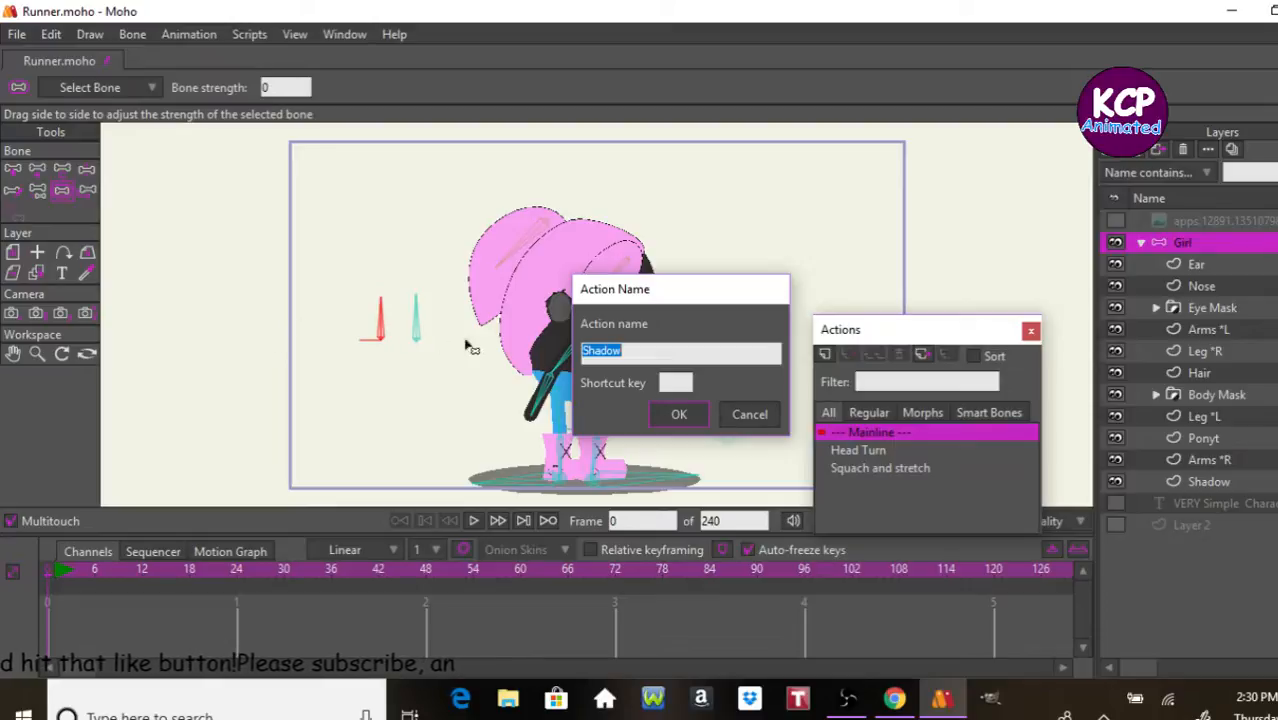
{"action": "left_click", "coordinate": [672, 414]}
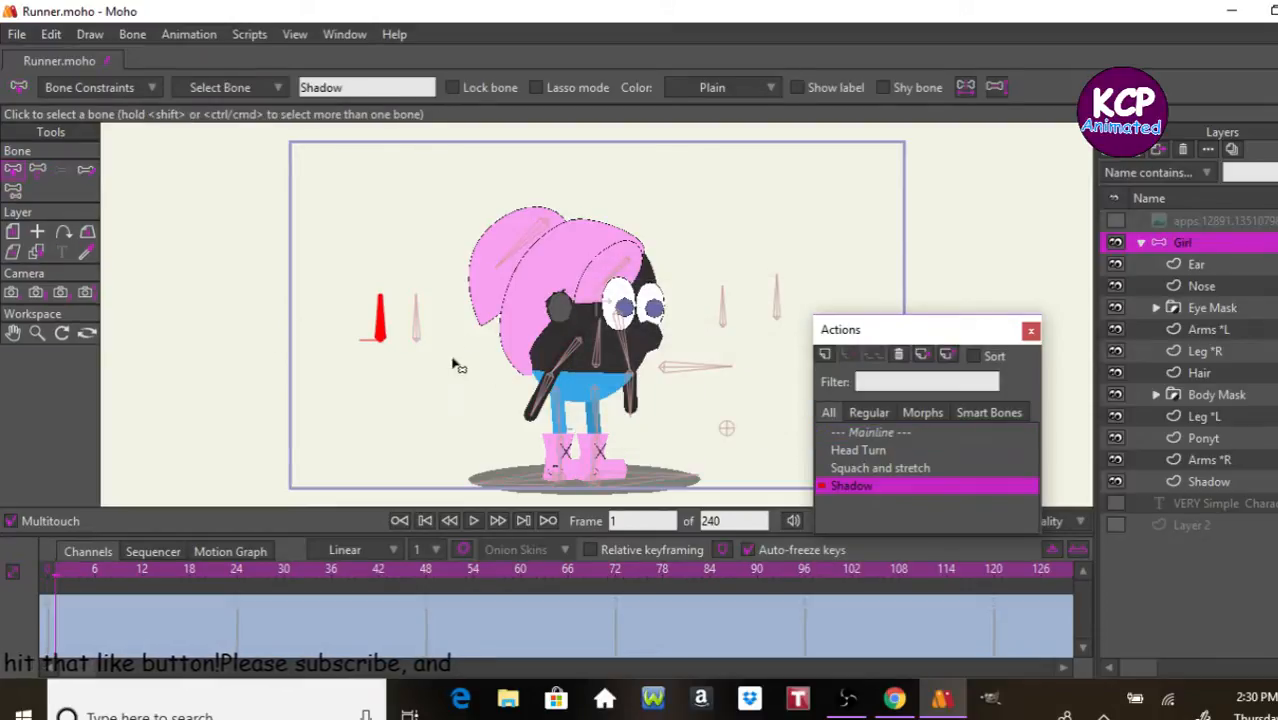
Step: At frame 24 of the Shadow action, rotate the Shadow bone down flat to its angle limit, pointing away from the character
{"action": "left_click", "coordinate": [237, 576]}
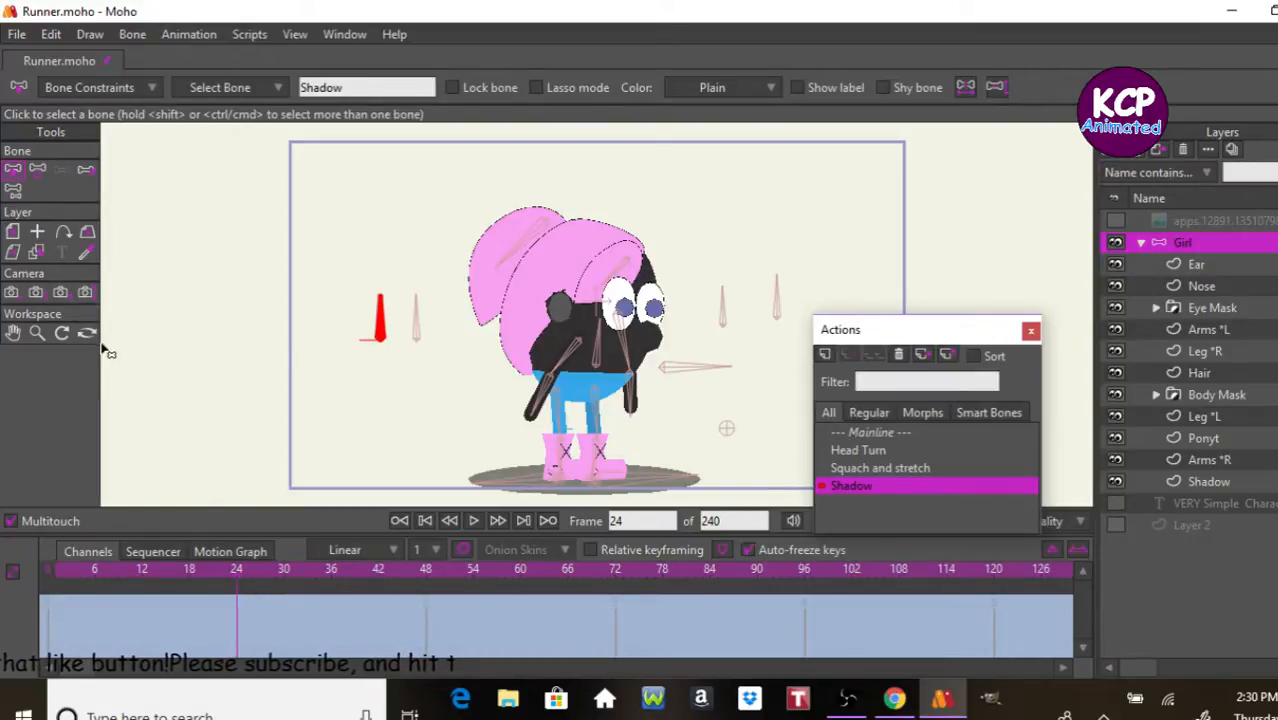
{"action": "left_click", "coordinate": [40, 172]}
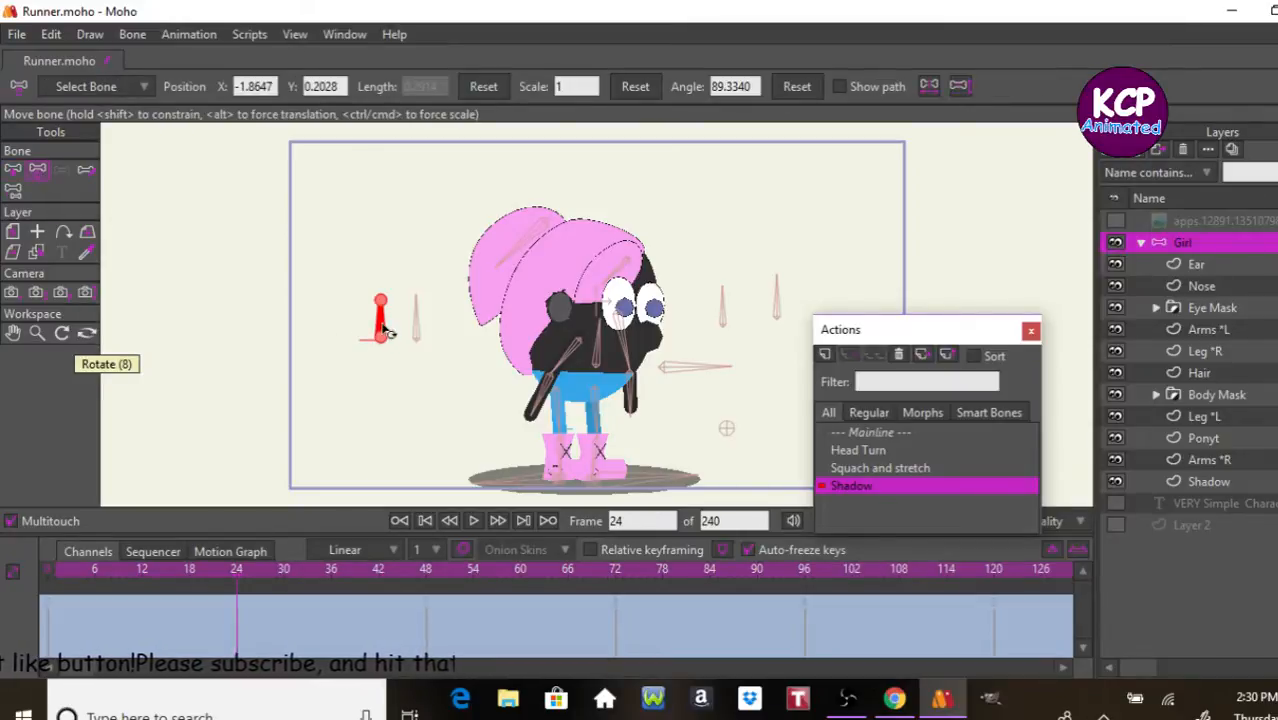
{"action": "left_click_drag", "start_coordinate": [379, 318], "coordinate": [340, 340]}
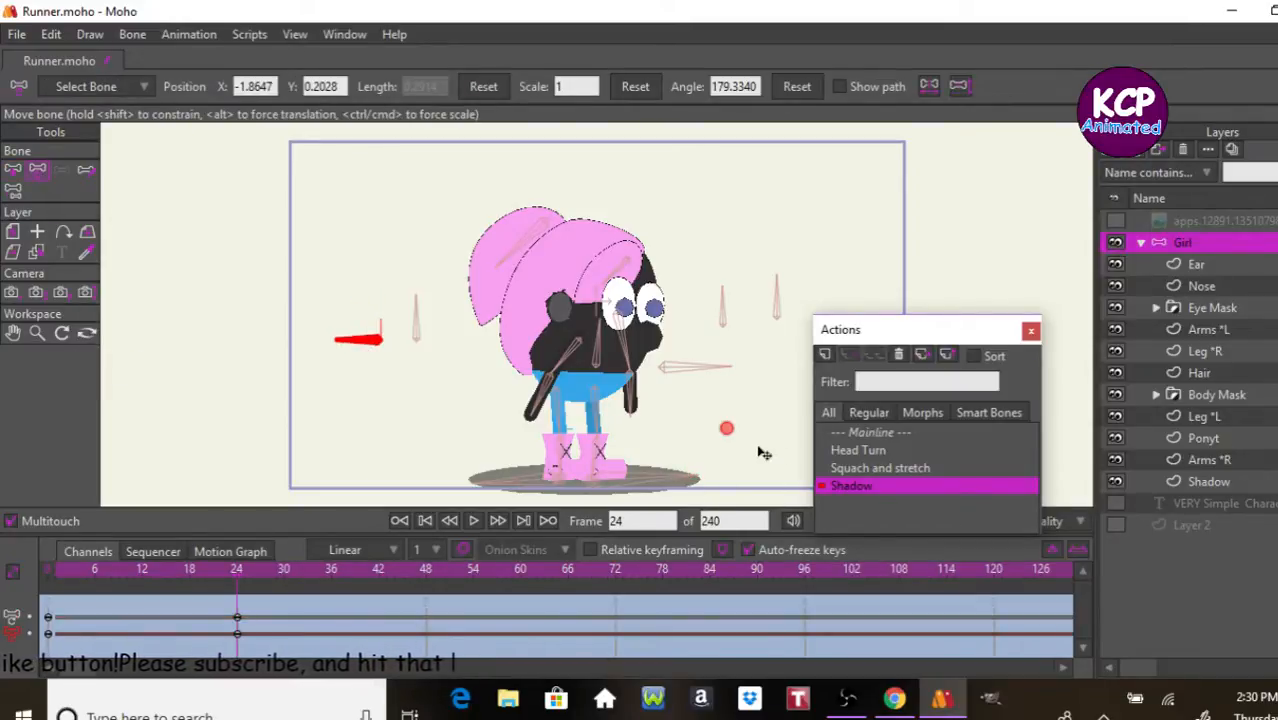
Step: On frame 0, centre the Shadow layer's ellipse points at X 0, Y 0 and move the whole layer under the boots, to Y about -1.15
{"action": "left_click", "coordinate": [1257, 378]}
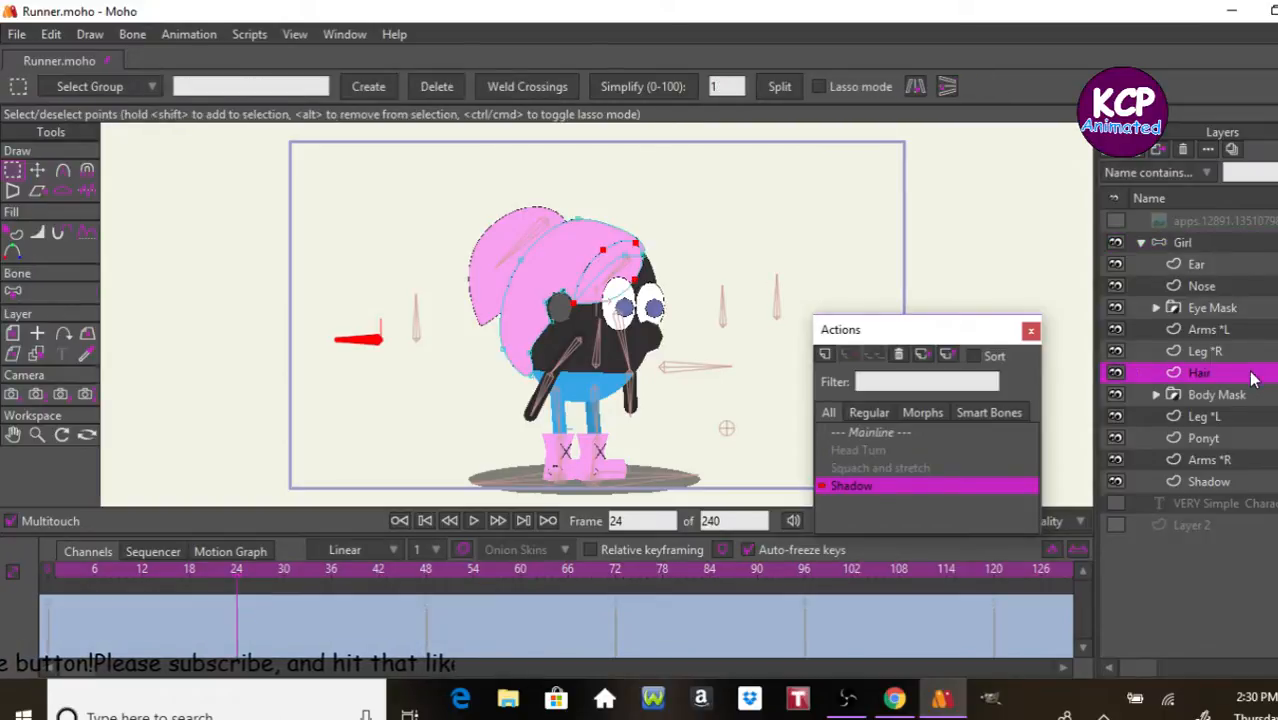
{"action": "left_click", "coordinate": [1233, 483]}
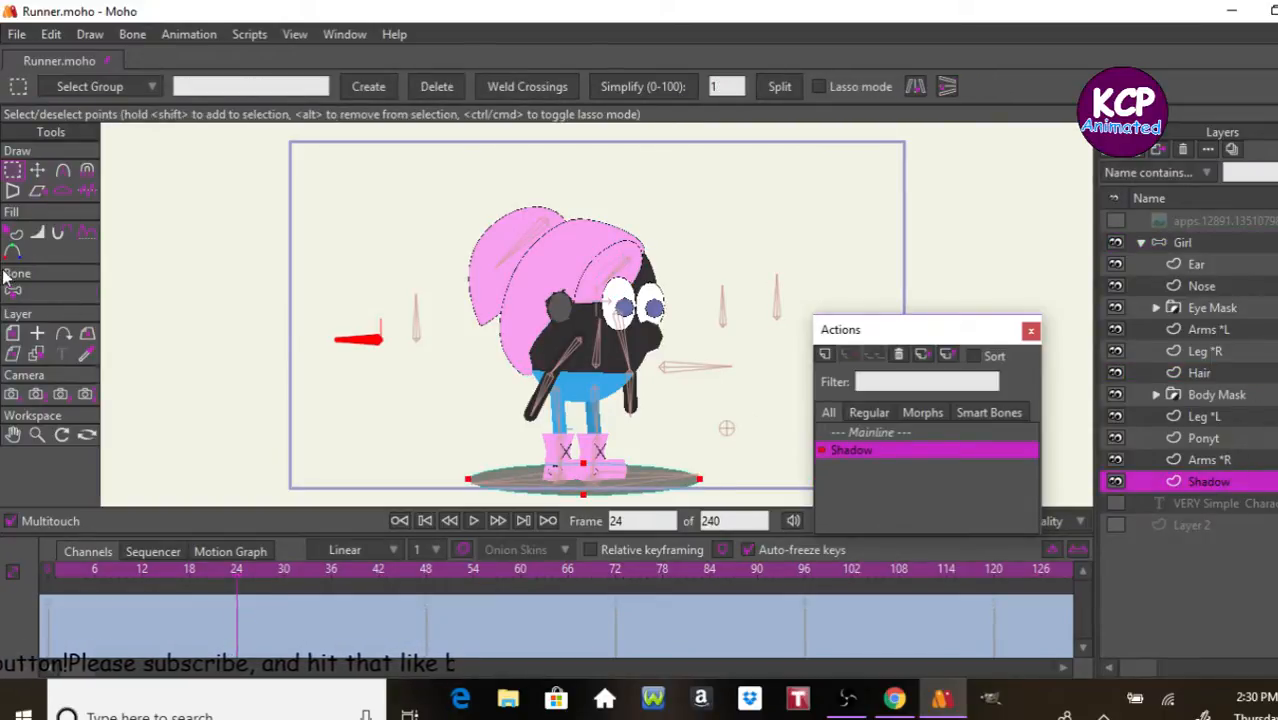
{"action": "left_click", "coordinate": [40, 333]}
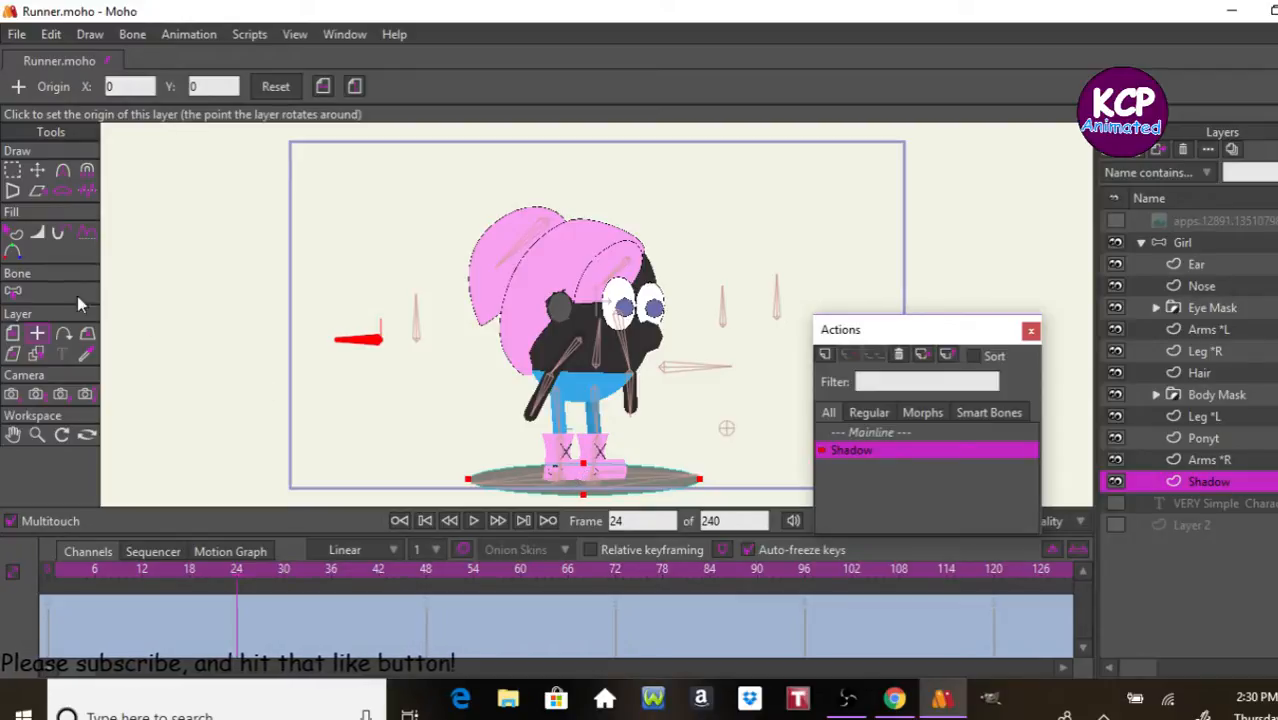
{"action": "key", "text": "Left"}
{"action": "key", "text": "Left"}
{"action": "key", "text": "Left"}
{"action": "key", "text": "Left"}
{"action": "key", "text": "Left"}
{"action": "key", "text": "Left"}
{"action": "key", "text": "Left"}
{"action": "key", "text": "Left"}
{"action": "key", "text": "Left"}
{"action": "key", "text": "Left"}
{"action": "key", "text": "Left"}
{"action": "key", "text": "Left"}
{"action": "key", "text": "Left"}
{"action": "key", "text": "Left"}
{"action": "key", "text": "Left"}
{"action": "key", "text": "Left"}
{"action": "key", "text": "Left"}
{"action": "key", "text": "Left"}
{"action": "key", "text": "Left"}
{"action": "key", "text": "Left"}
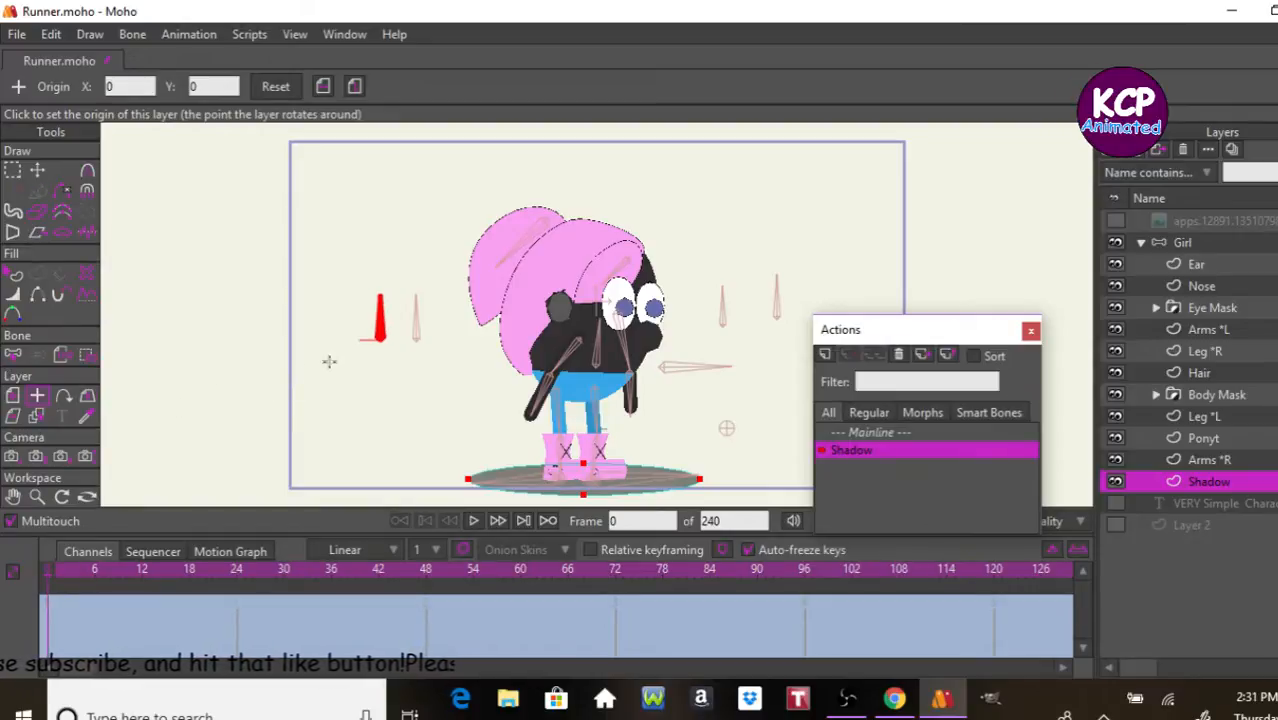
{"action": "key", "text": "t"}
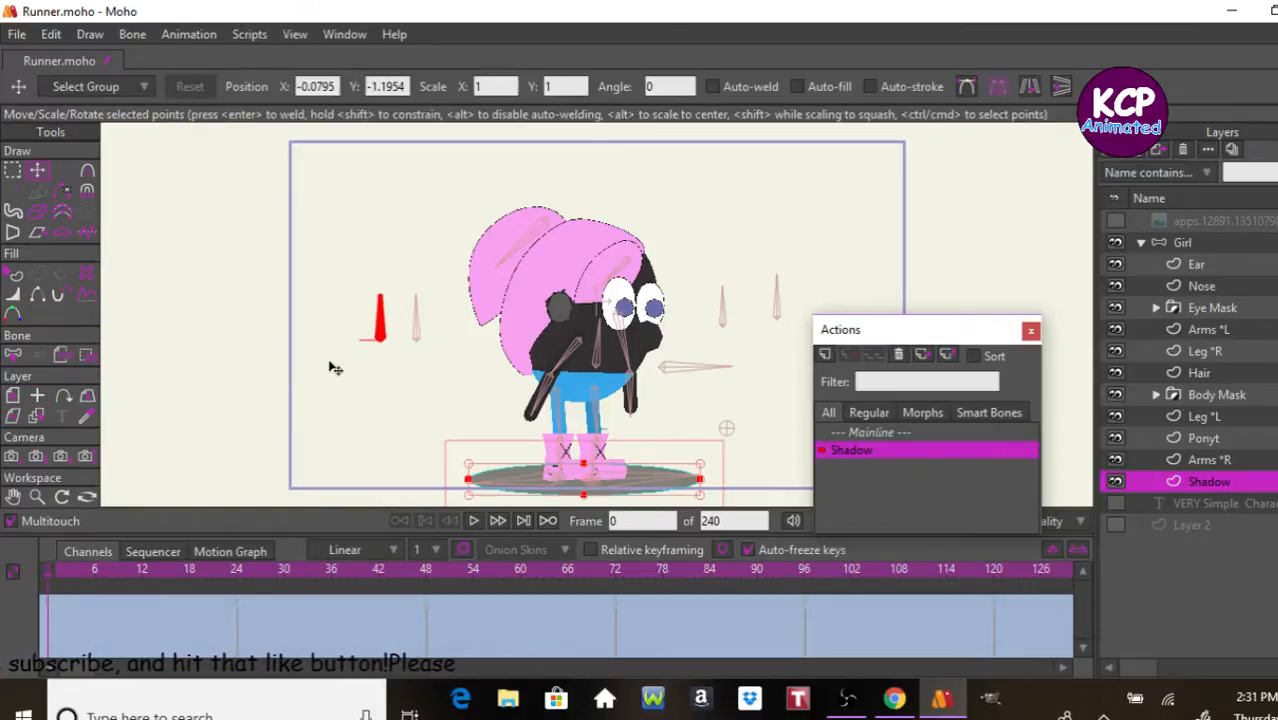
{"action": "left_click", "coordinate": [315, 86]}
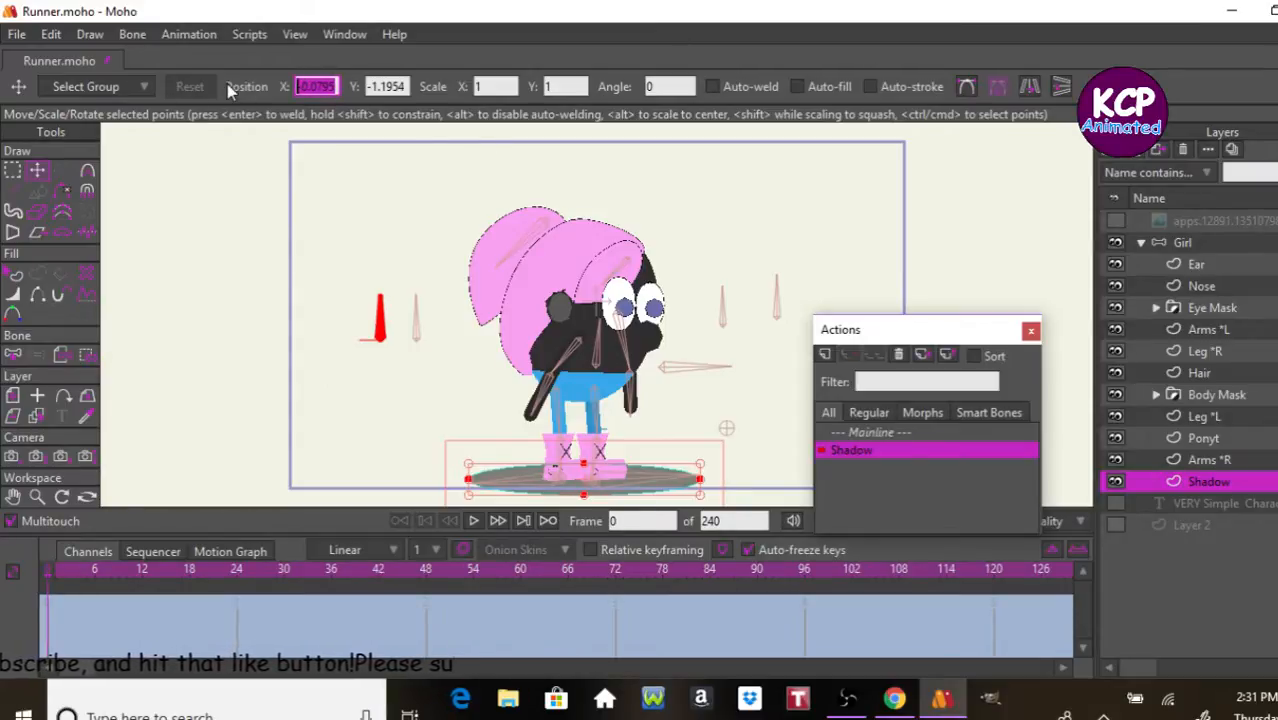
{"action": "type", "text": "0"}
{"action": "key", "text": "Tab"}
{"action": "type", "text": "0"}
{"action": "key", "text": "Tab"}
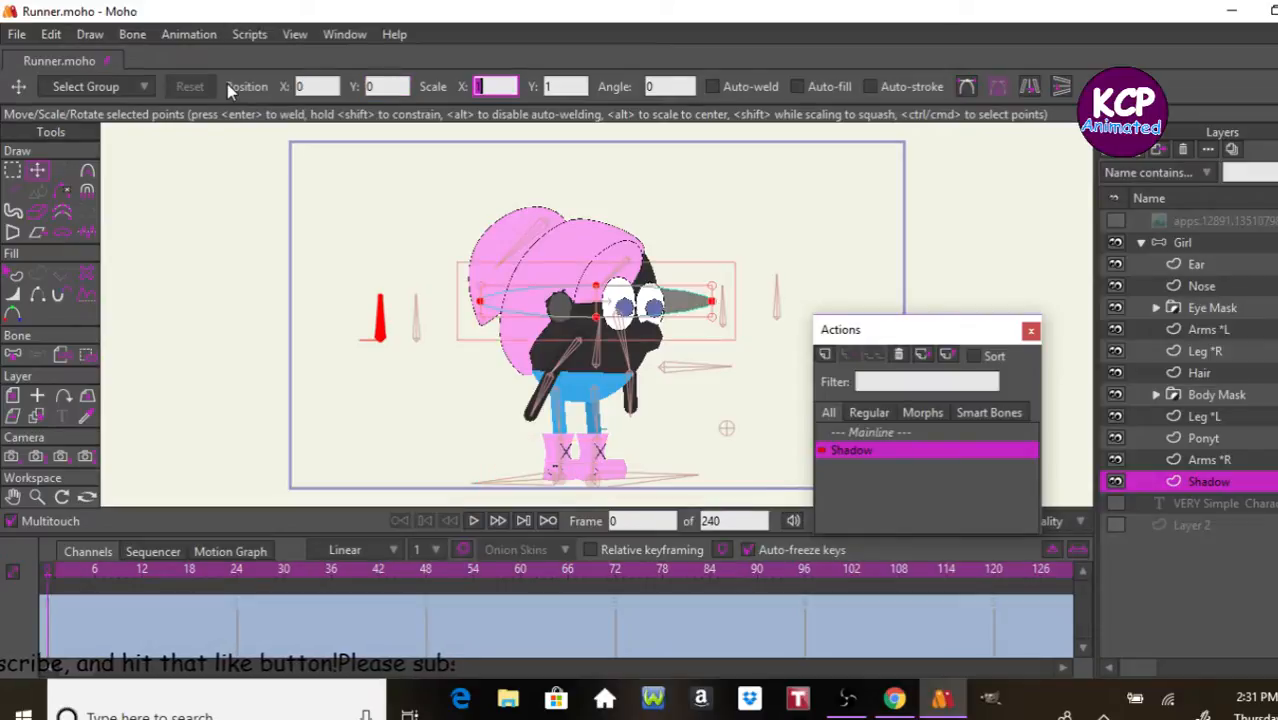
{"action": "left_click", "coordinate": [14, 396]}
{"action": "left_click_drag", "start_coordinate": [357, 406], "coordinate": [377, 568]}
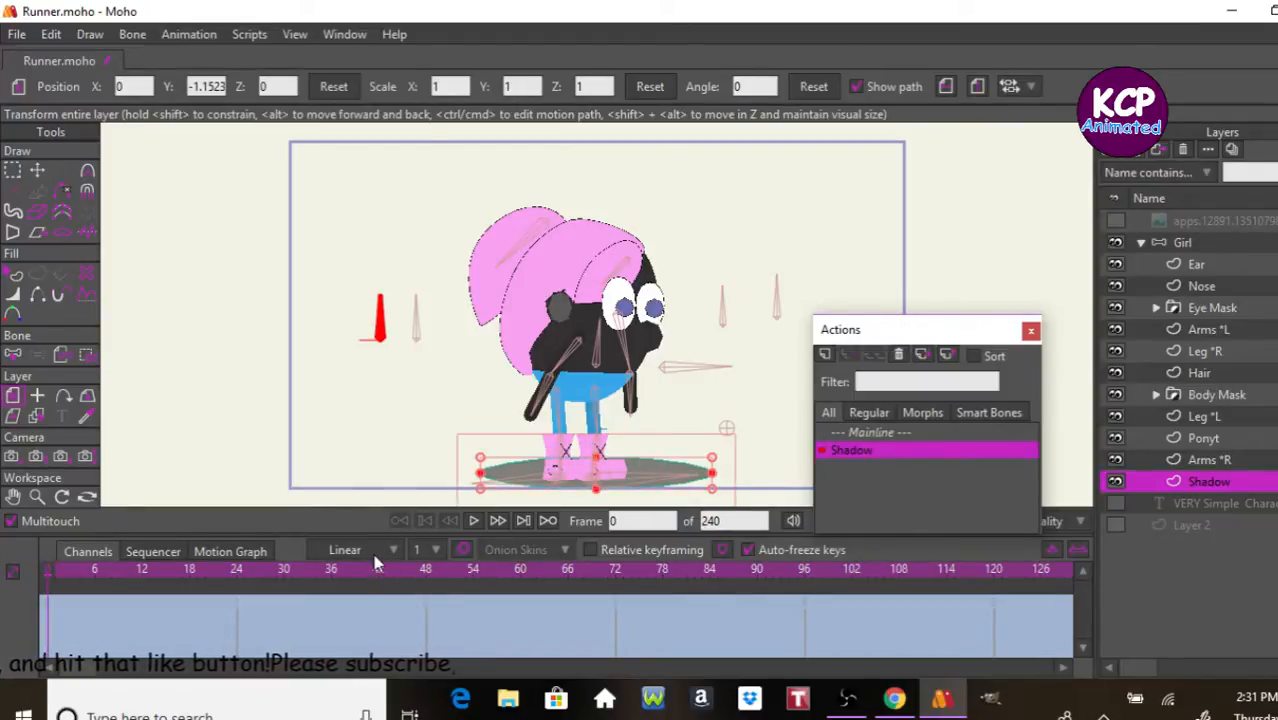
Step: At frame 25 of the Shadow action, scale the Shadow layer to about 0.55 at X about -0.06 and preview the shrinking across the frames
{"action": "left_click", "coordinate": [249, 584]}
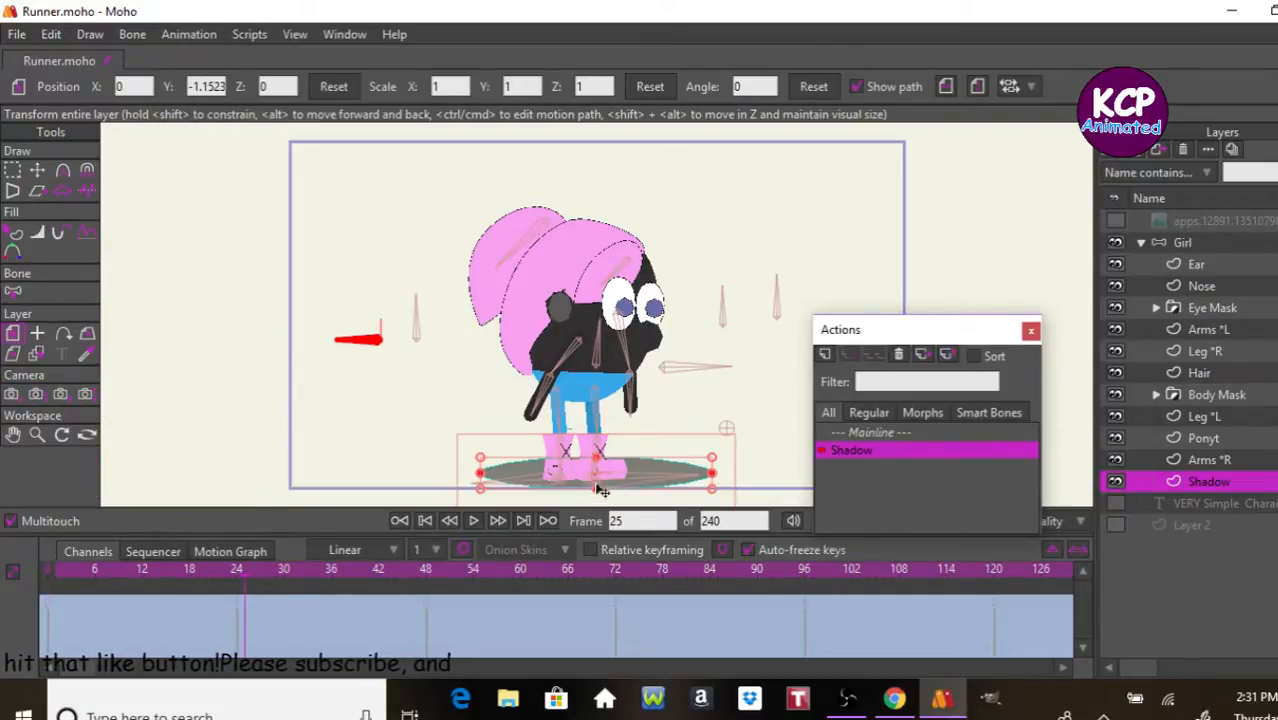
{"action": "left_click_drag", "start_coordinate": [708, 458], "coordinate": [736, 478]}
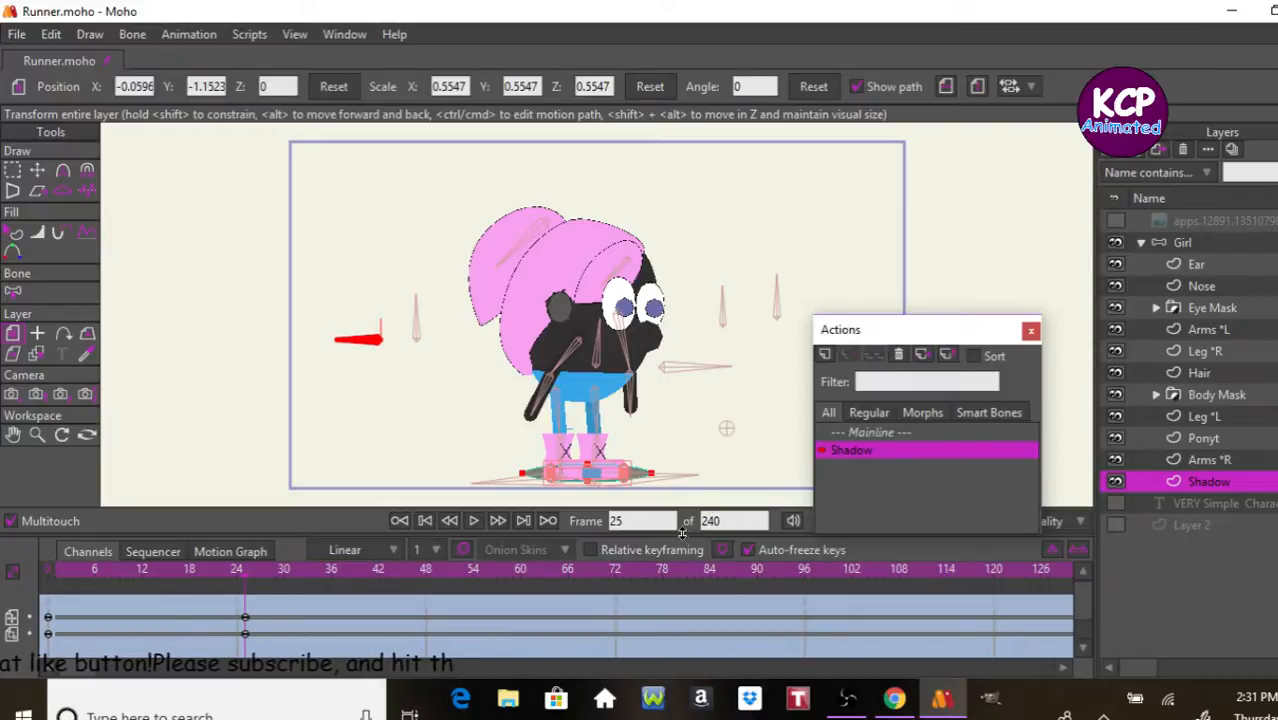
{"action": "key", "text": "ctrl+Left"}
{"action": "key", "text": "Left"}
{"action": "key", "text": "Left"}
{"action": "key", "text": "Left"}
{"action": "key", "text": "Left"}
{"action": "key", "text": "Left"}
{"action": "key", "text": "Left"}
{"action": "key", "text": "Left"}
{"action": "key", "text": "Left"}
{"action": "key", "text": "Left"}
{"action": "key", "text": "Left"}
{"action": "key", "text": "Left"}
{"action": "key", "text": "Left"}
{"action": "key", "text": "Left"}
{"action": "key", "text": "Left"}
{"action": "key", "text": "Left"}
{"action": "key", "text": "Left"}
{"action": "key", "text": "Left"}
{"action": "key", "text": "Left"}
{"action": "key", "text": "Left"}
{"action": "key", "text": "Left"}
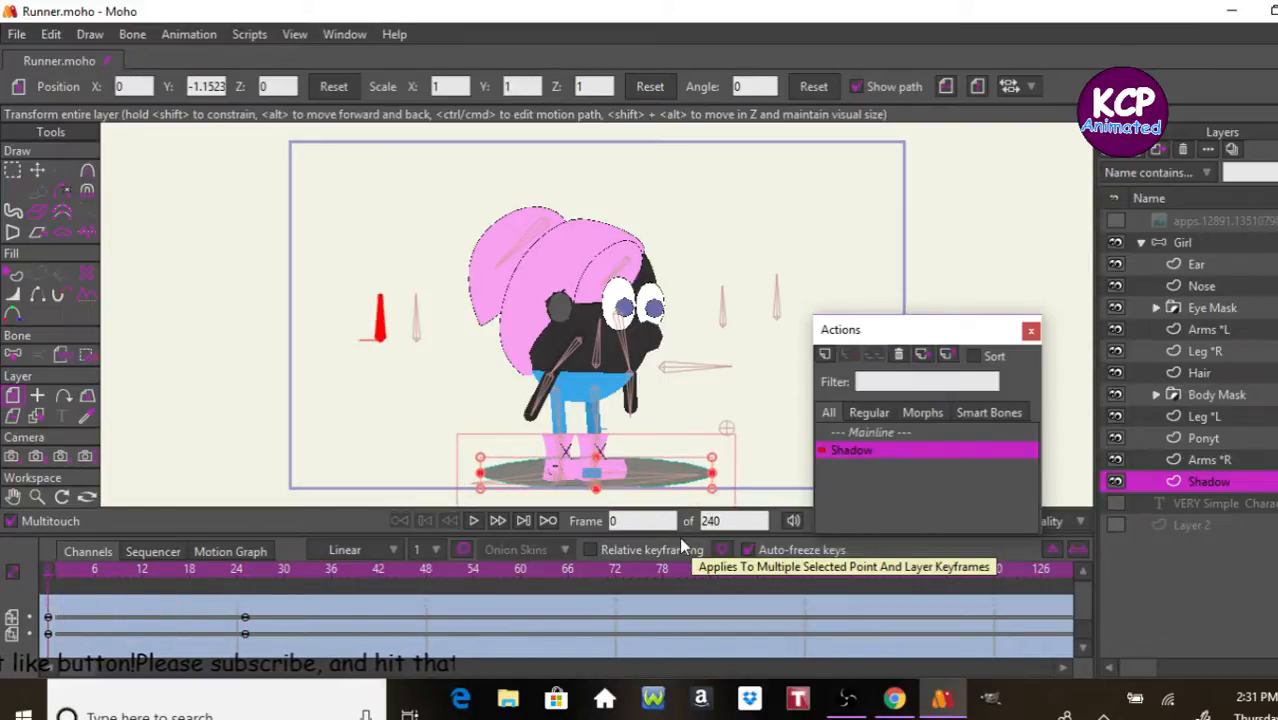
{"action": "key", "text": "Right"}
{"action": "key", "text": "Right"}
{"action": "key", "text": "Right"}
{"action": "key", "text": "Right"}
{"action": "key", "text": "Right"}
{"action": "key", "text": "Right"}
{"action": "key", "text": "Right"}
{"action": "key", "text": "Right"}
{"action": "key", "text": "Right"}
{"action": "key", "text": "Right"}
{"action": "key", "text": "Right"}
{"action": "key", "text": "Right"}
{"action": "key", "text": "Right"}
{"action": "key", "text": "Right"}
{"action": "key", "text": "Right"}
{"action": "key", "text": "Right"}
{"action": "key", "text": "Right"}
{"action": "key", "text": "Right"}
{"action": "key", "text": "Right"}
{"action": "key", "text": "Right"}
{"action": "key", "text": "Right"}
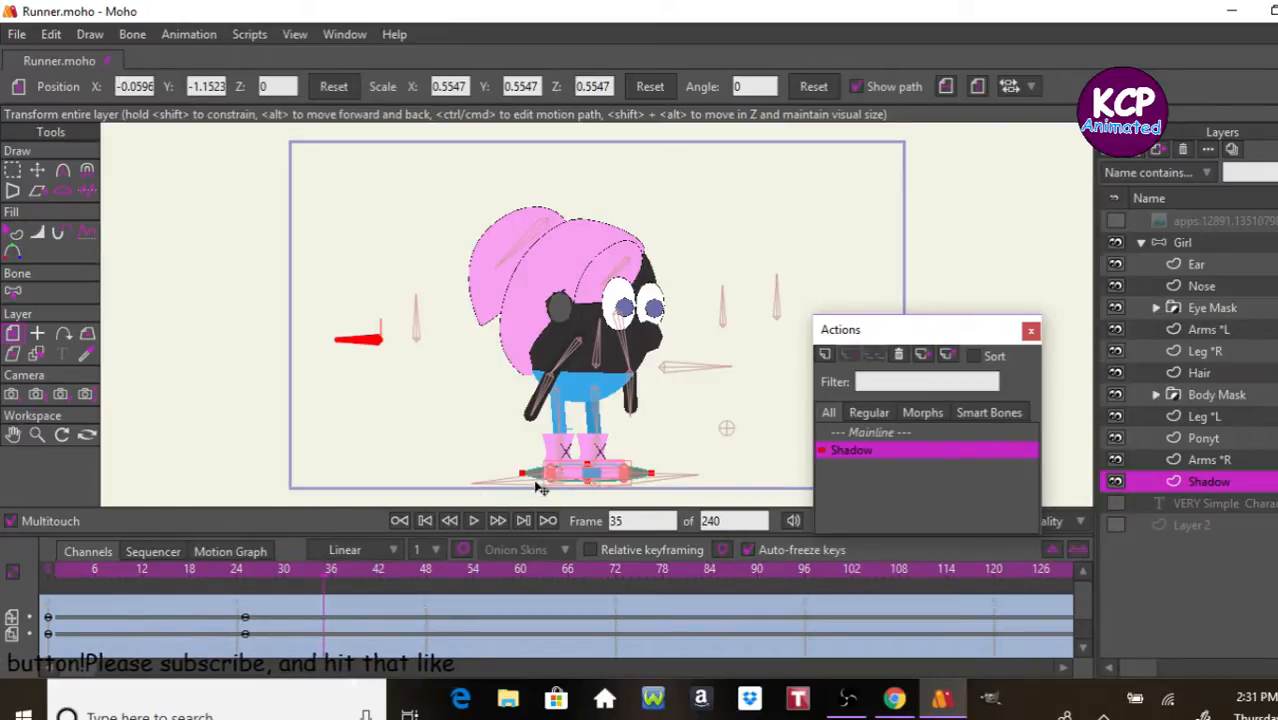
Step: Return to the Mainline with the Girl bone layer selected and check the action list in the Overview notes in Notepad
{"action": "left_click", "coordinate": [885, 432]}
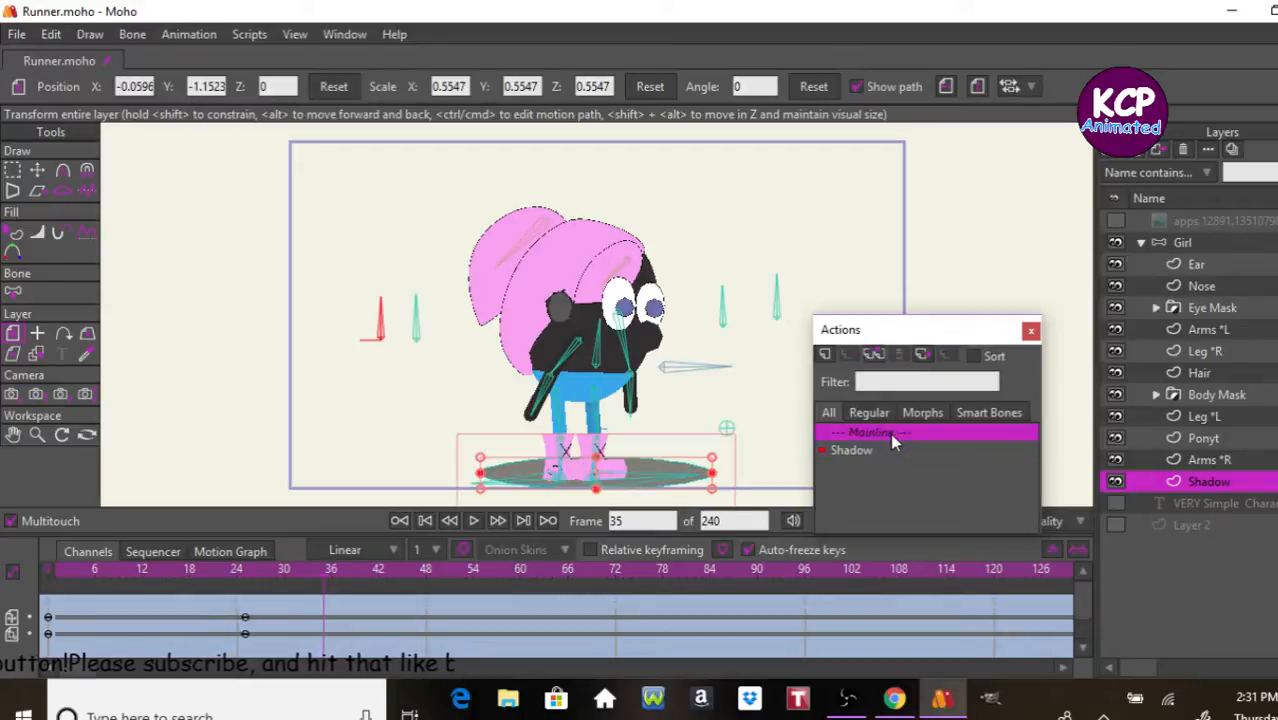
{"action": "left_click", "coordinate": [1234, 241]}
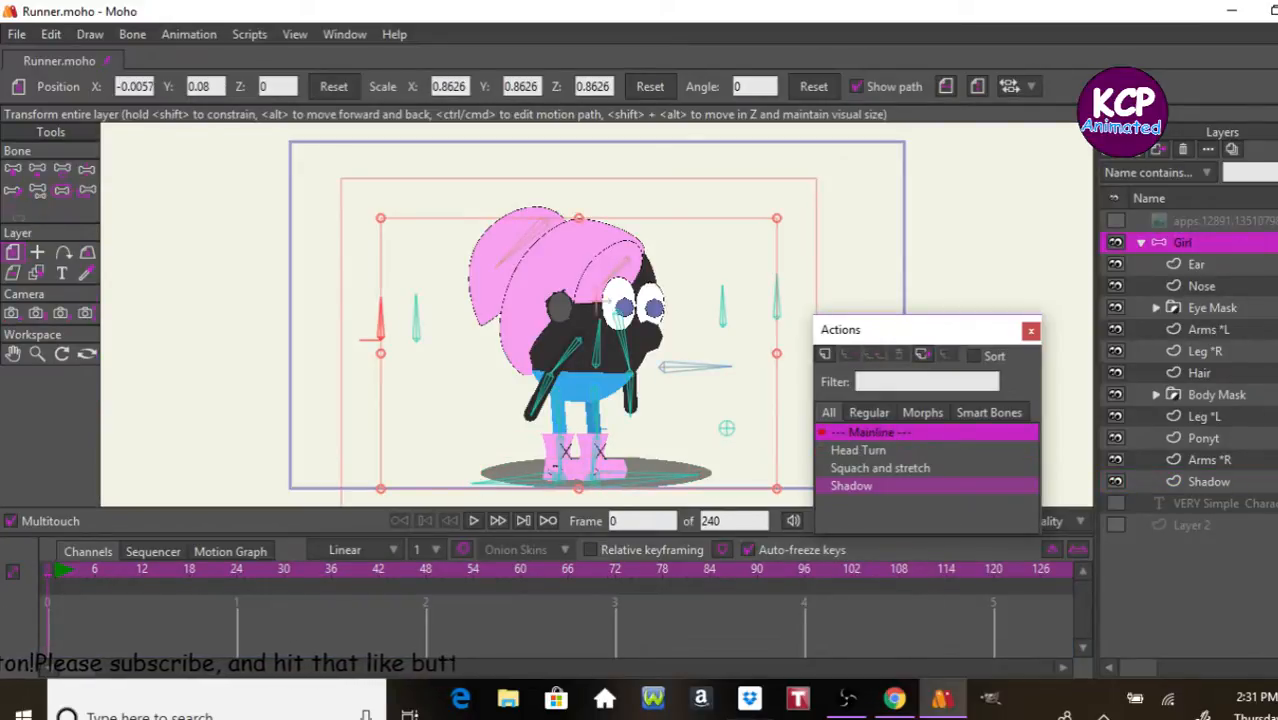
{"action": "left_click", "coordinate": [698, 717]}
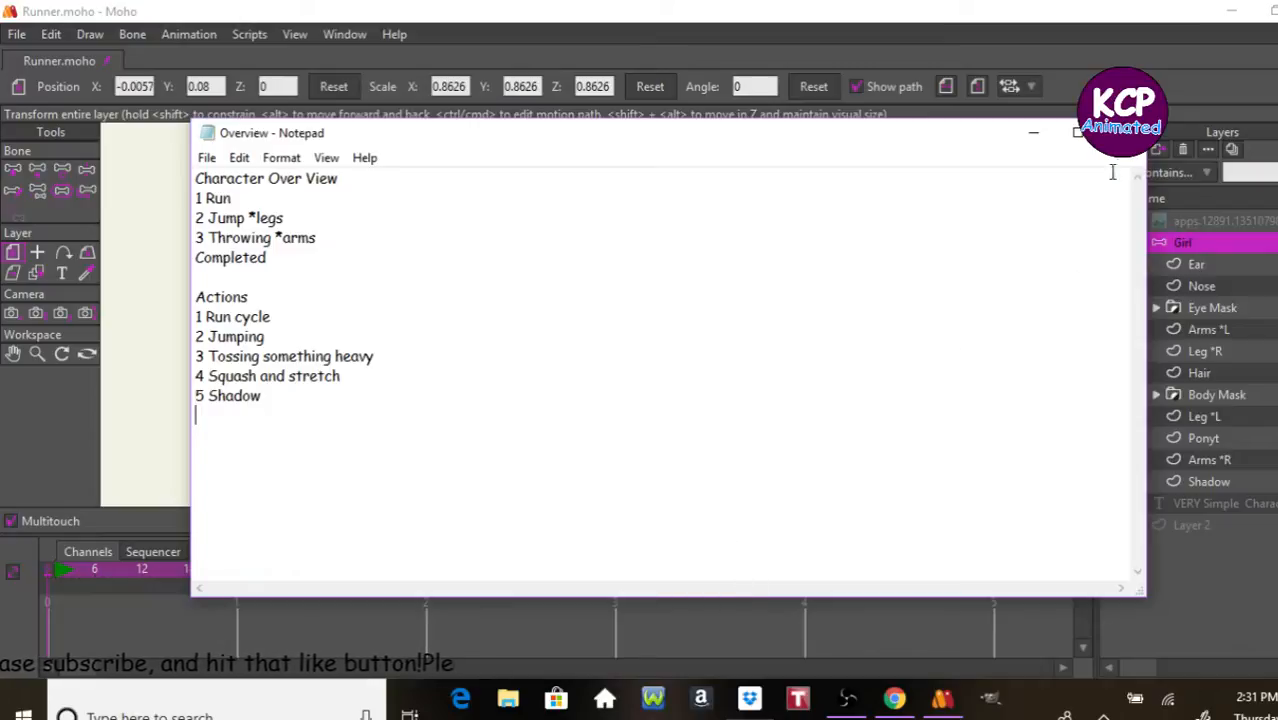
{"action": "left_click", "coordinate": [1122, 133]}
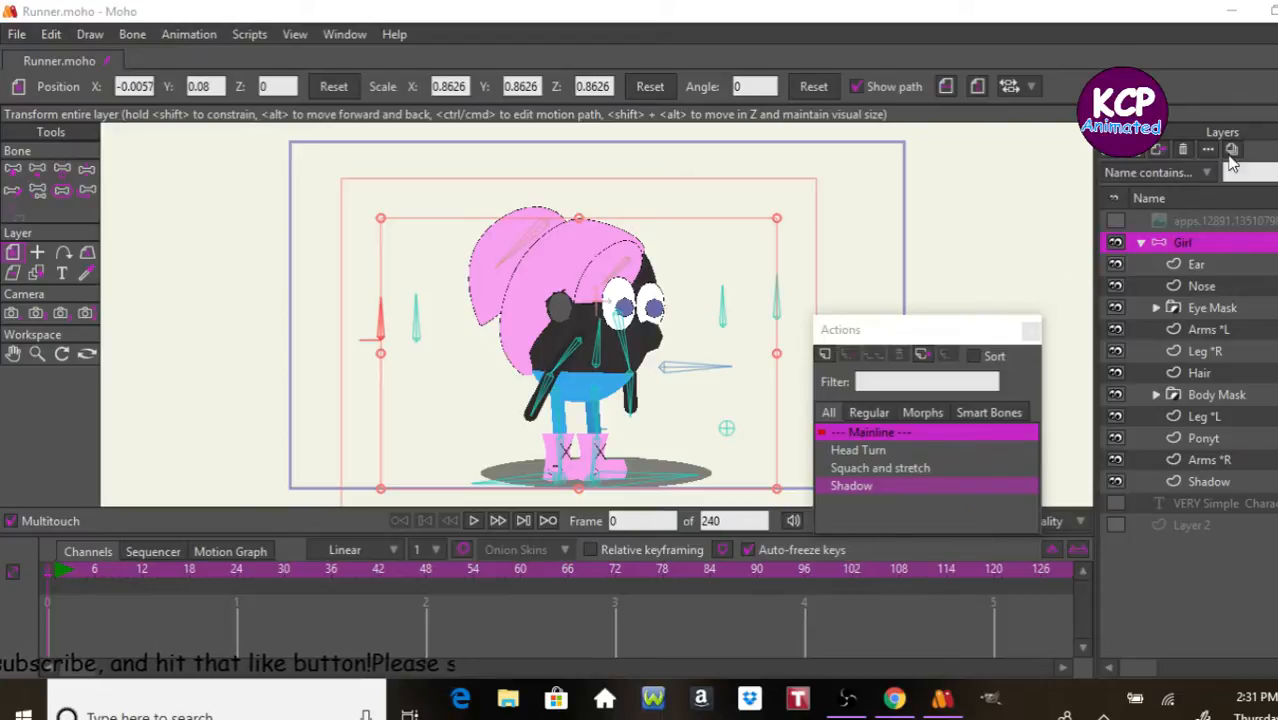
Step: Collapse the Girl layer group and create a new action named Running for it
{"action": "left_click", "coordinate": [1142, 244]}
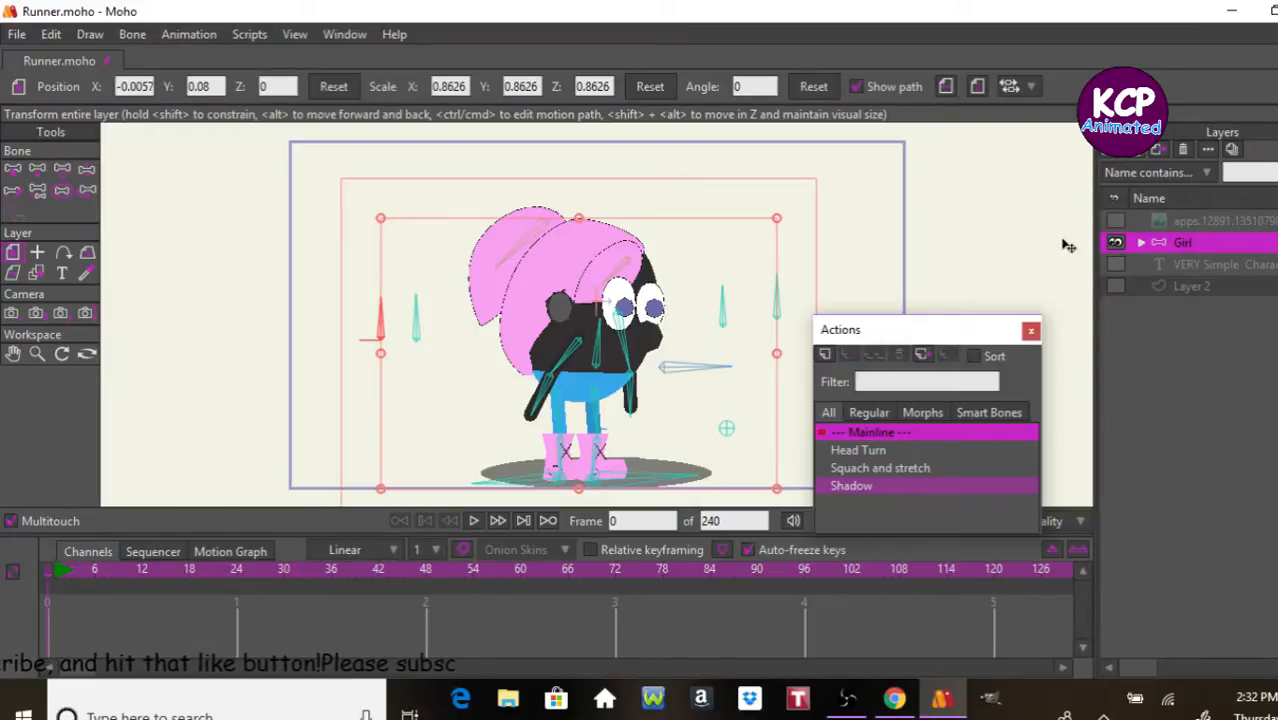
{"action": "left_click", "coordinate": [802, 270]}
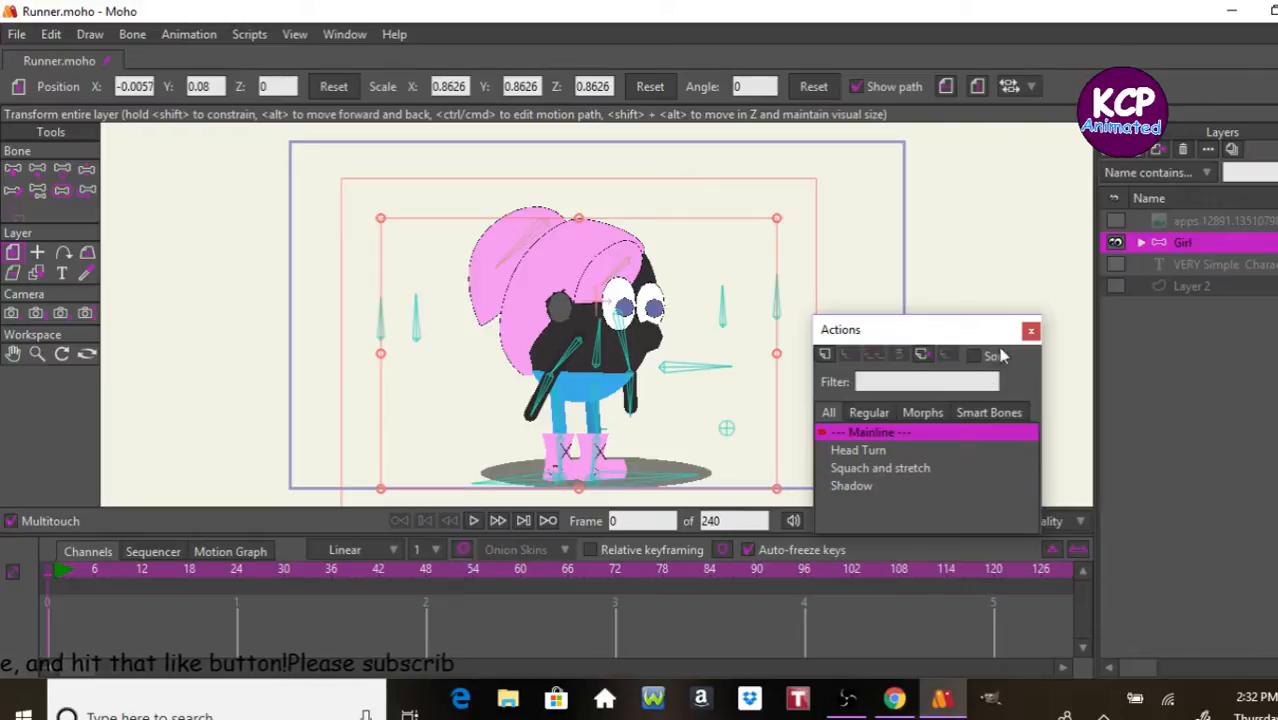
{"action": "left_click", "coordinate": [825, 356]}
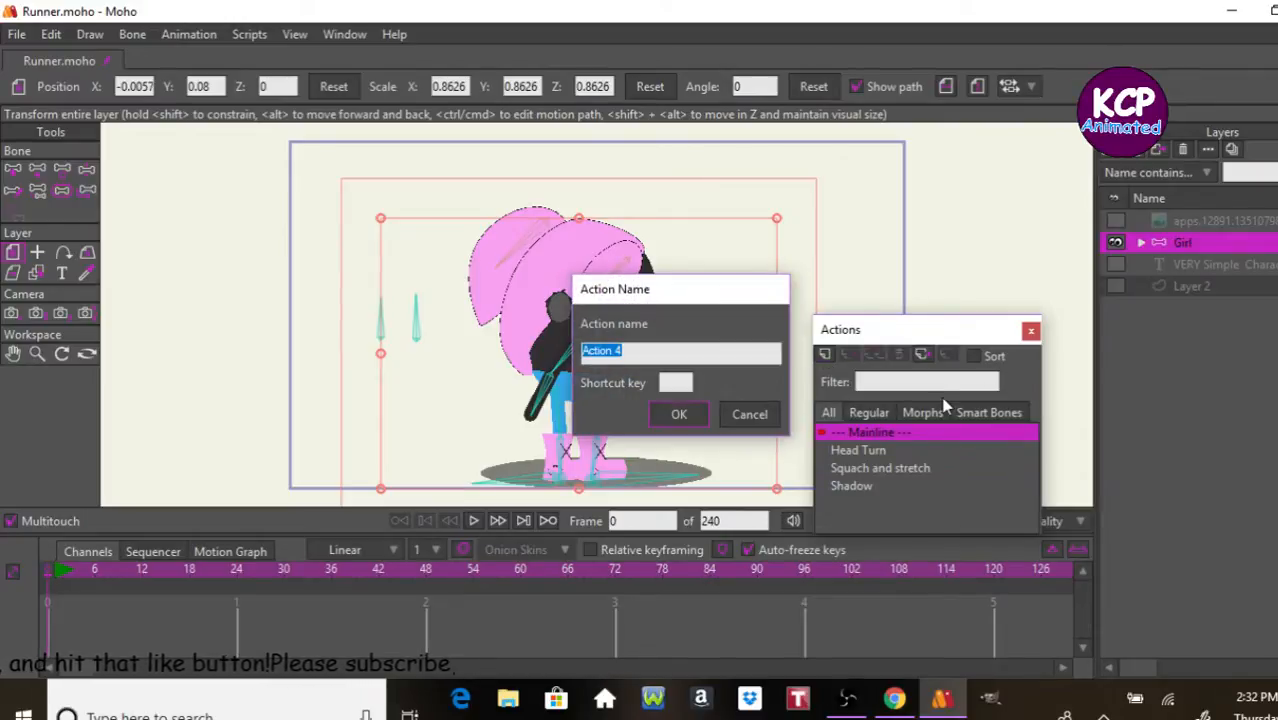
{"action": "type", "text": "Running"}
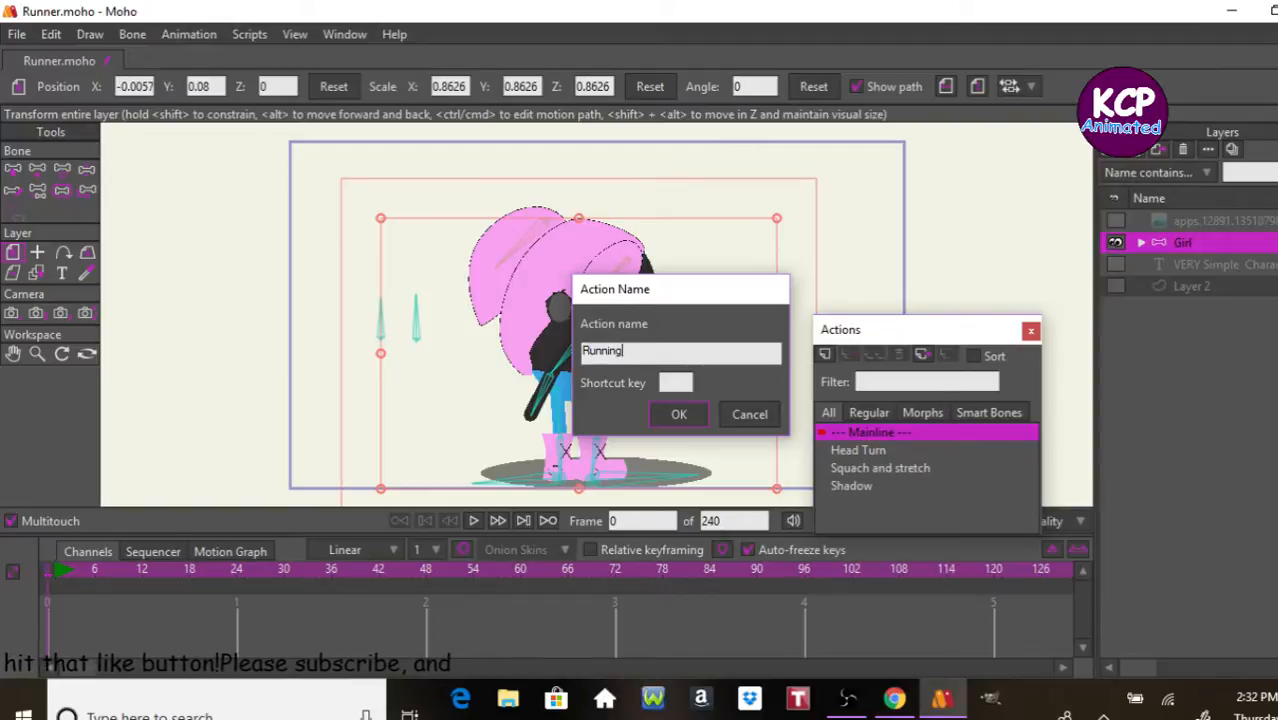
{"action": "key", "text": "Return"}
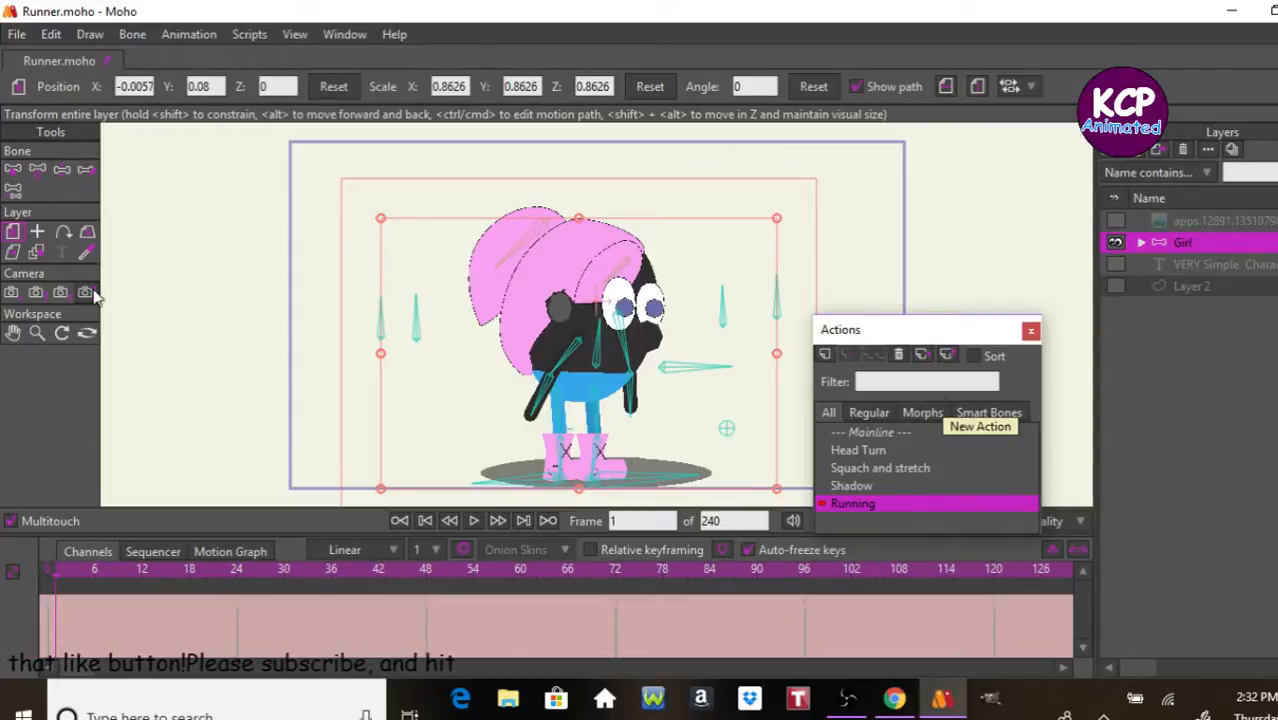
Step: At frame 1 of Running, pose a wide stride with bent arms swung front and back, raise the body slightly and tilt the Shadow bone
{"action": "left_click", "coordinate": [68, 170]}
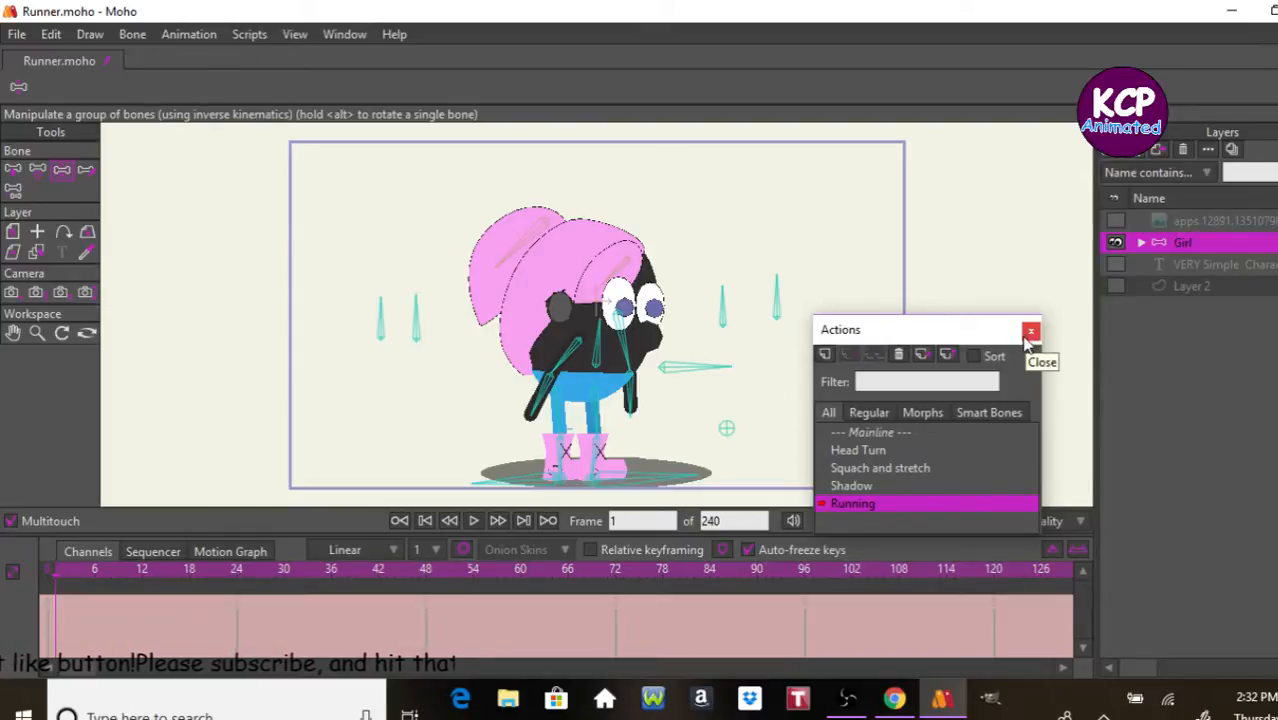
{"action": "left_click", "coordinate": [1029, 333]}
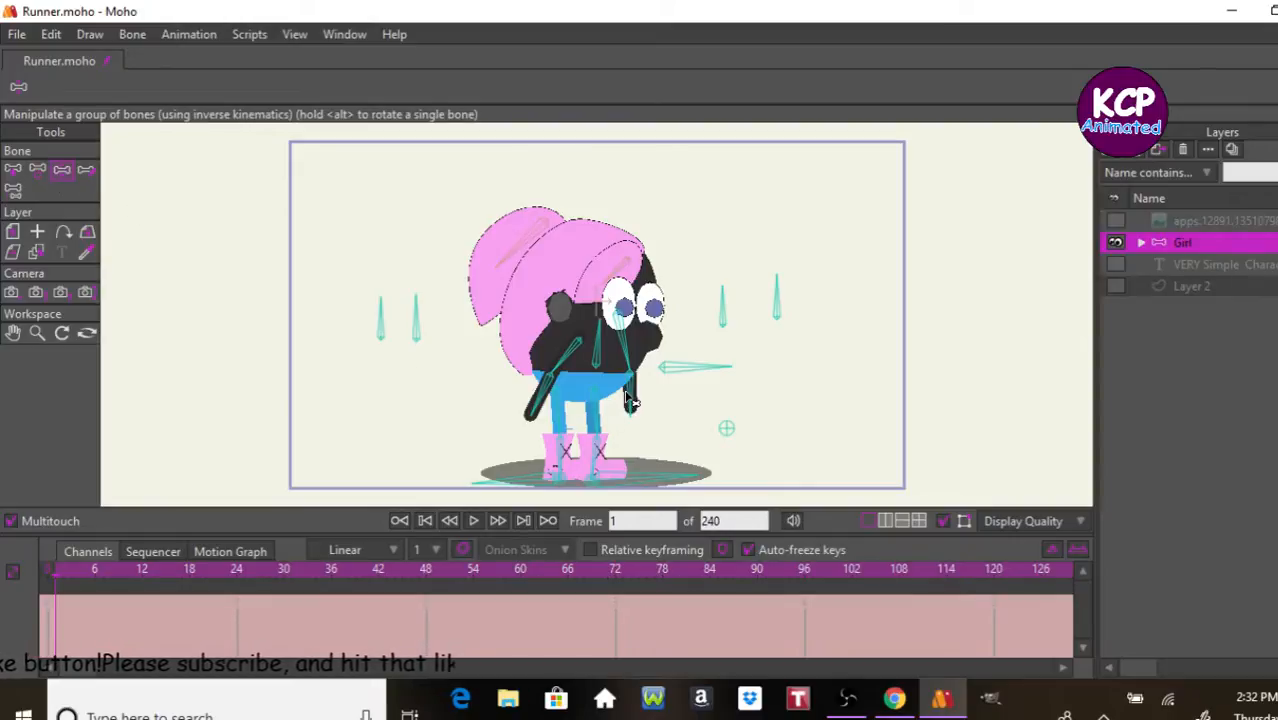
{"action": "left_click_drag", "start_coordinate": [636, 404], "coordinate": [677, 296]}
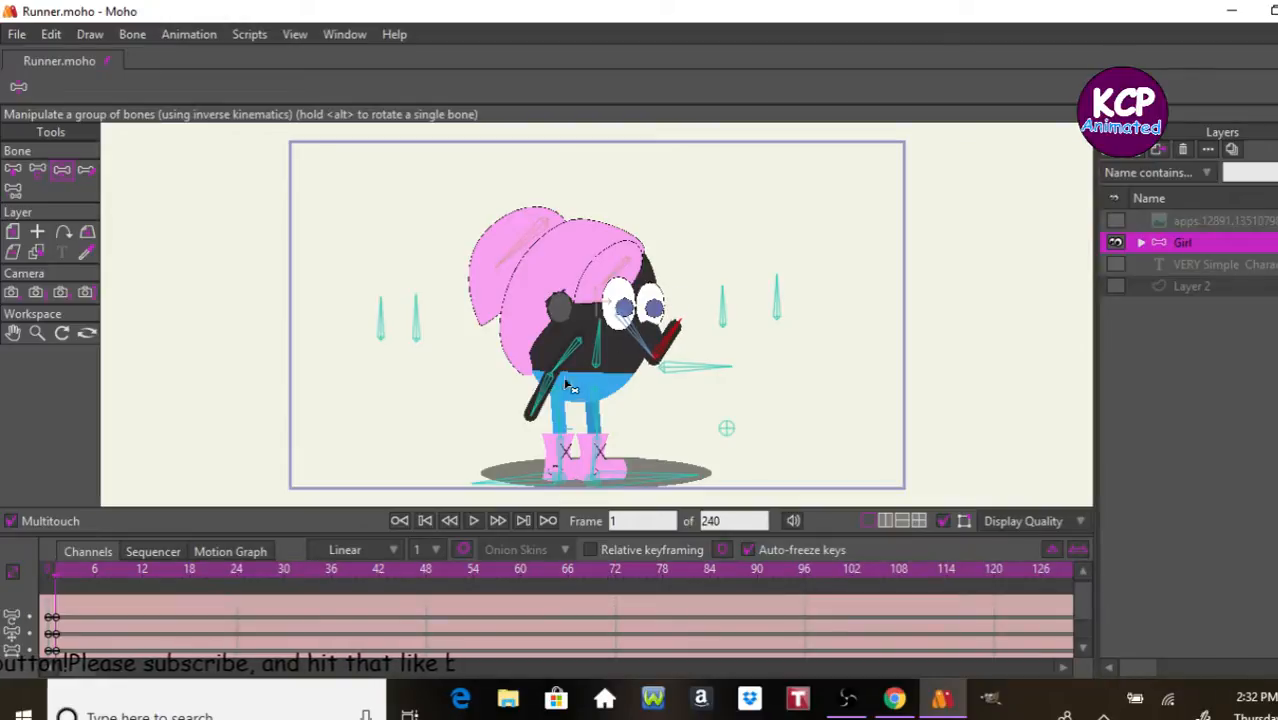
{"action": "left_click_drag", "start_coordinate": [530, 408], "coordinate": [547, 382]}
{"action": "left_click_drag", "start_coordinate": [662, 480], "coordinate": [723, 470]}
{"action": "left_click_drag", "start_coordinate": [506, 494], "coordinate": [489, 490]}
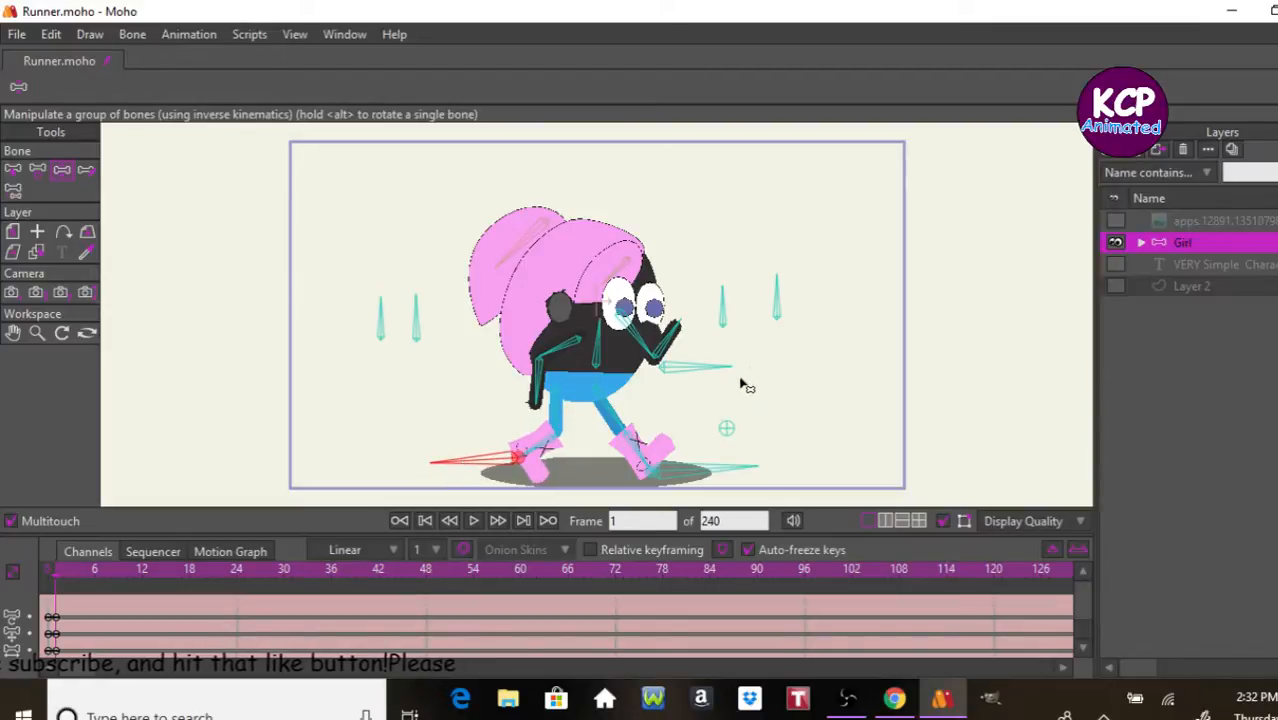
{"action": "left_click_drag", "start_coordinate": [717, 376], "coordinate": [717, 373]}
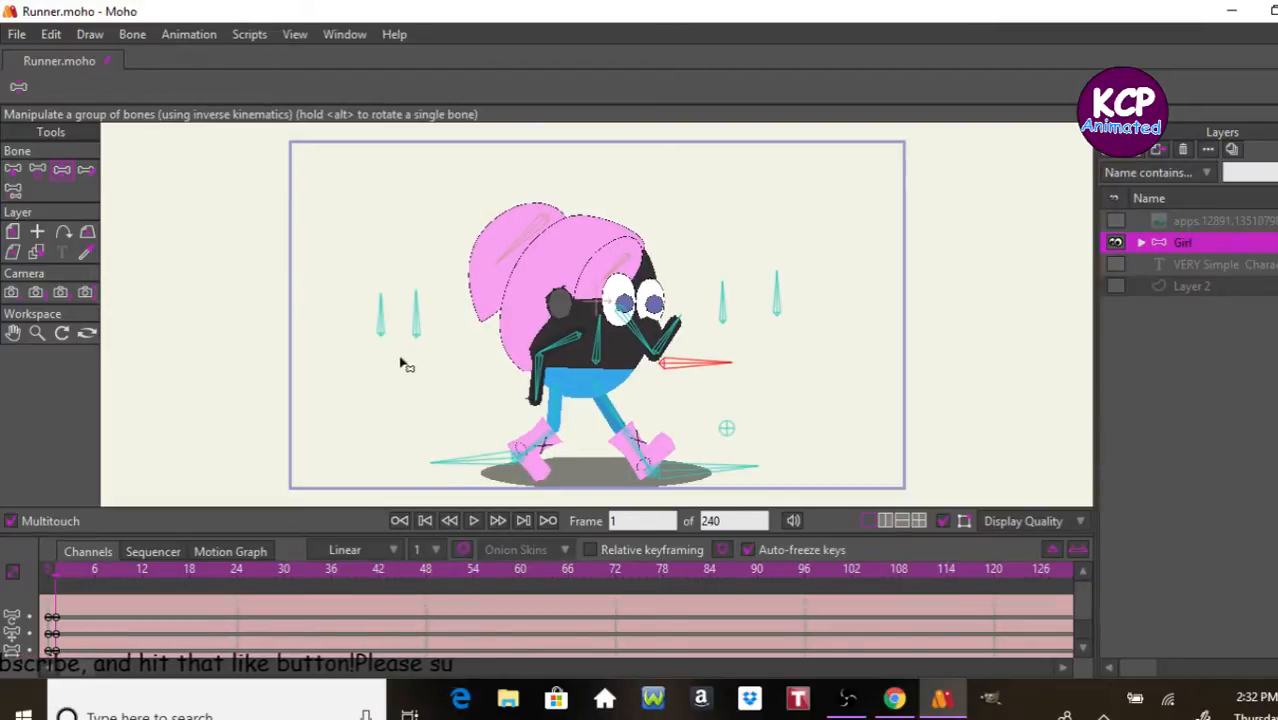
Step: Select all bones and copy their frame 1 pose to frame 24 of the Running action
{"action": "left_click", "coordinate": [38, 171]}
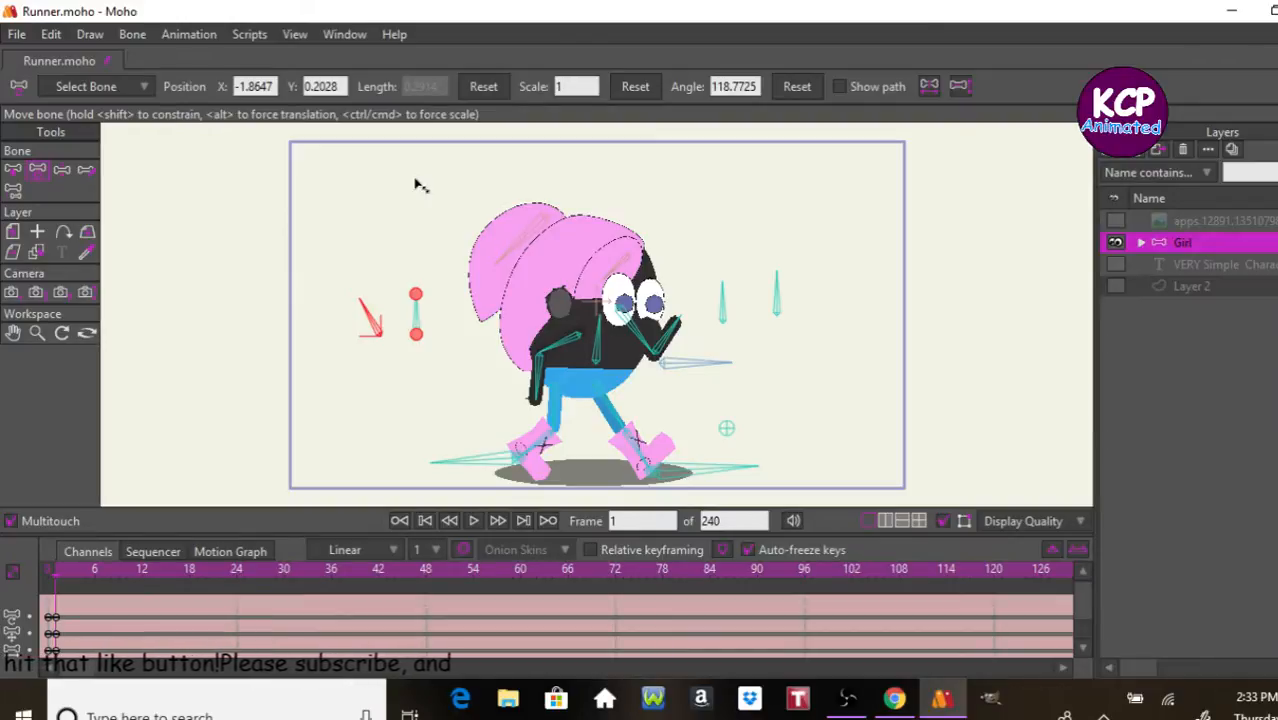
{"action": "key", "text": "ctrl+a"}
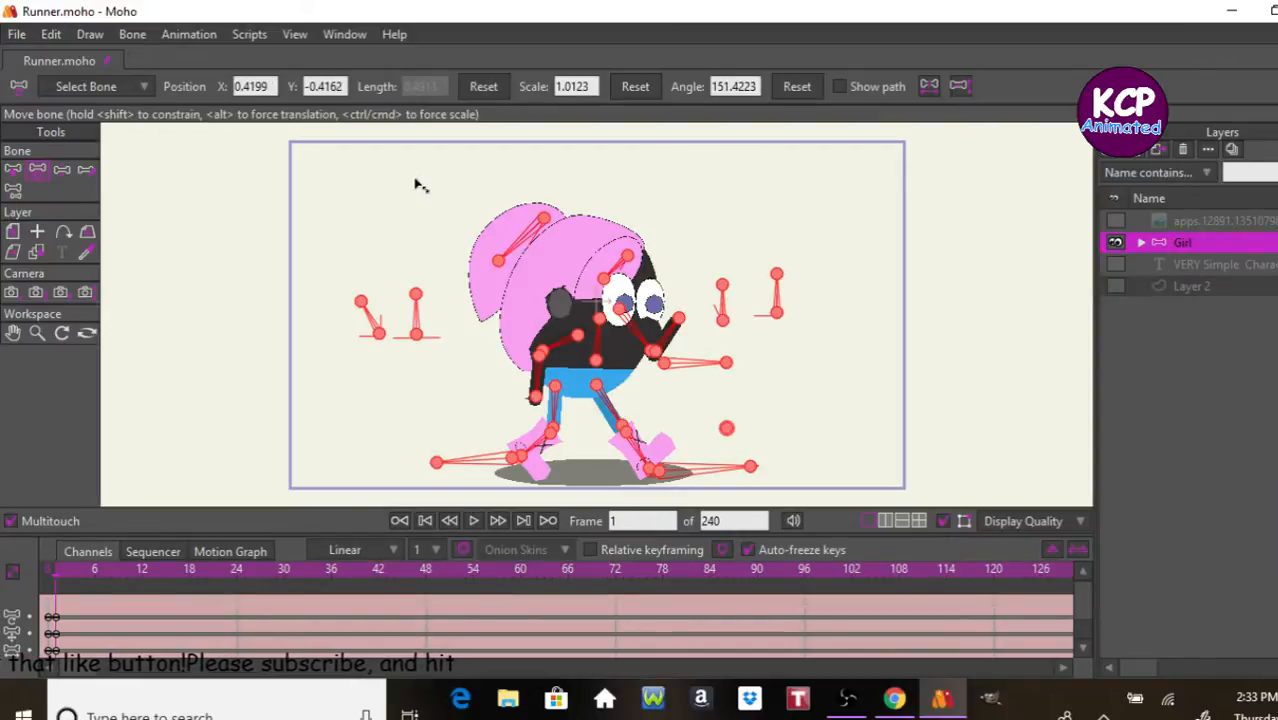
{"action": "key", "text": "Return"}
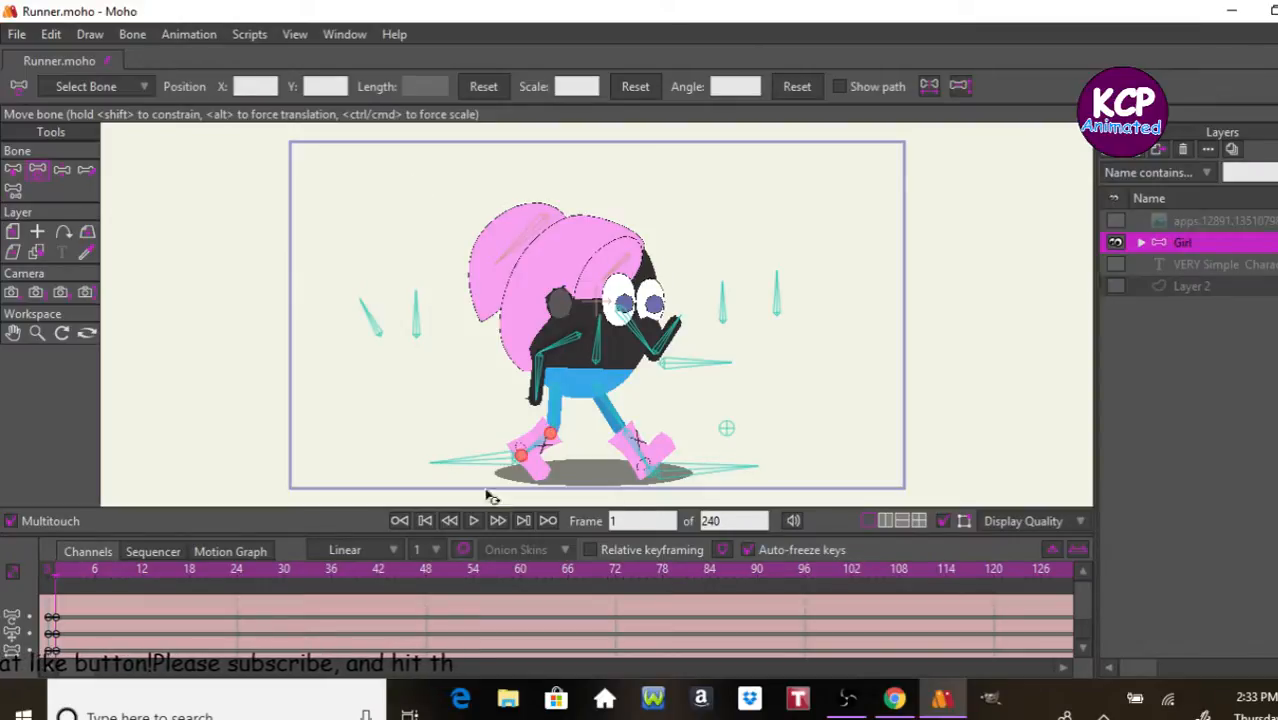
{"action": "left_click", "coordinate": [237, 586]}
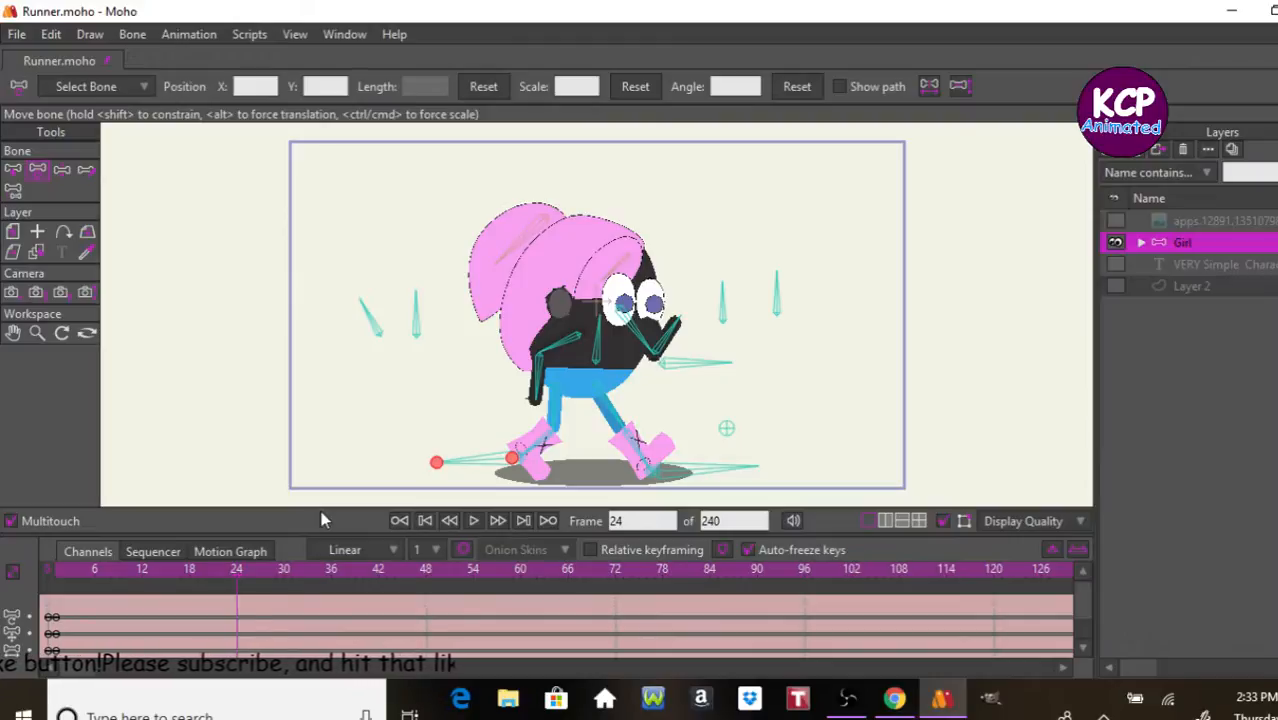
{"action": "key", "text": "ctrl+v"}
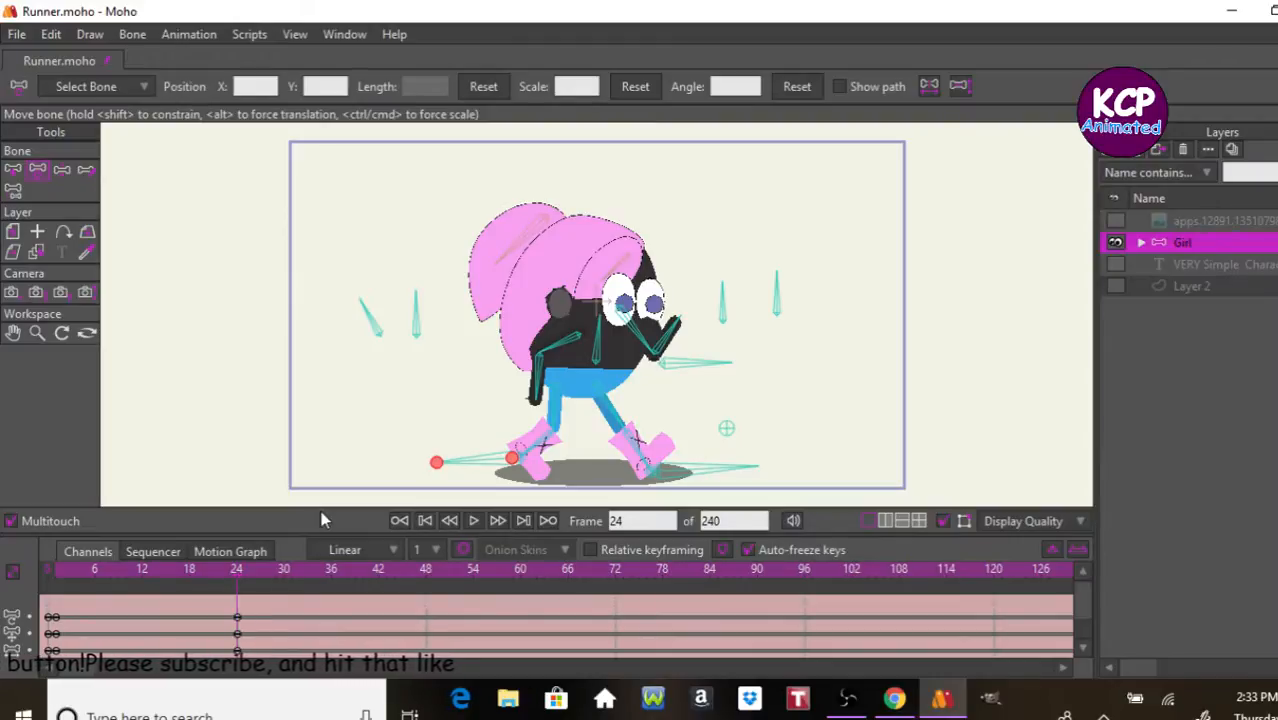
{"action": "left_click_drag", "start_coordinate": [436, 462], "coordinate": [750, 466]}
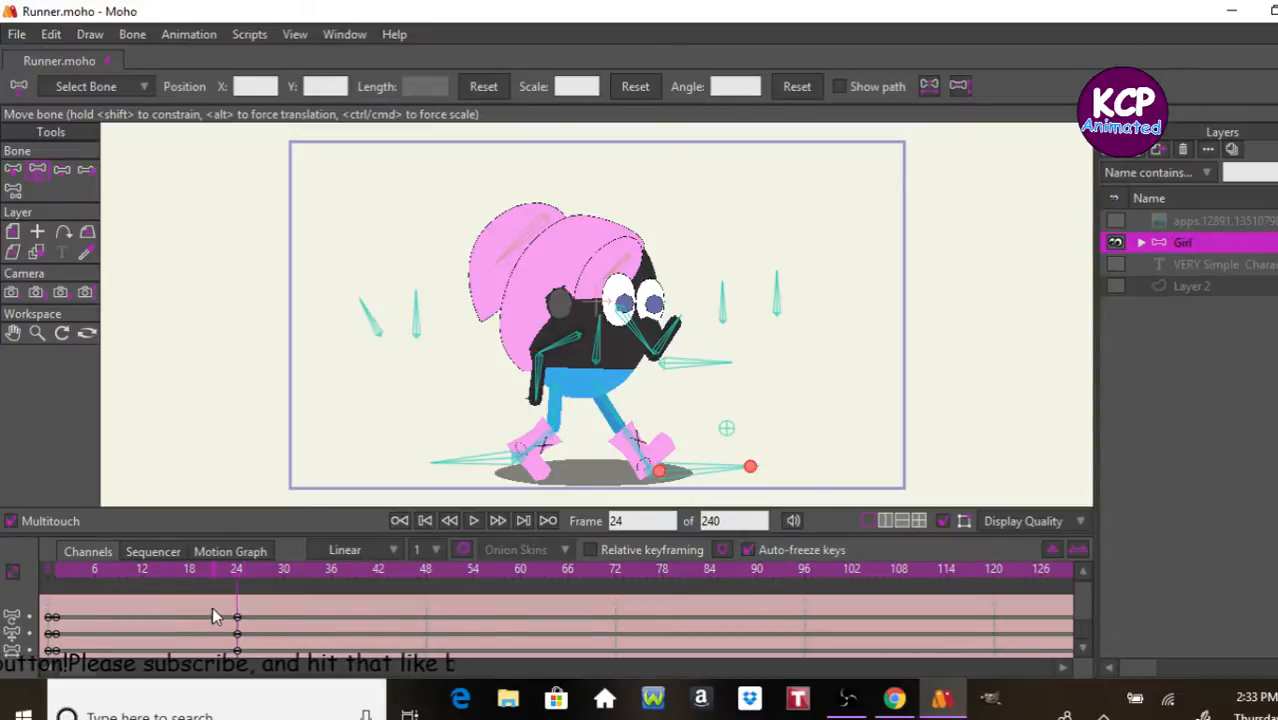
Step: Set the frame 24 keyframes to Cycle interpolation, looping back to absolute frame 2
{"action": "left_click_drag", "start_coordinate": [212, 607], "coordinate": [272, 655]}
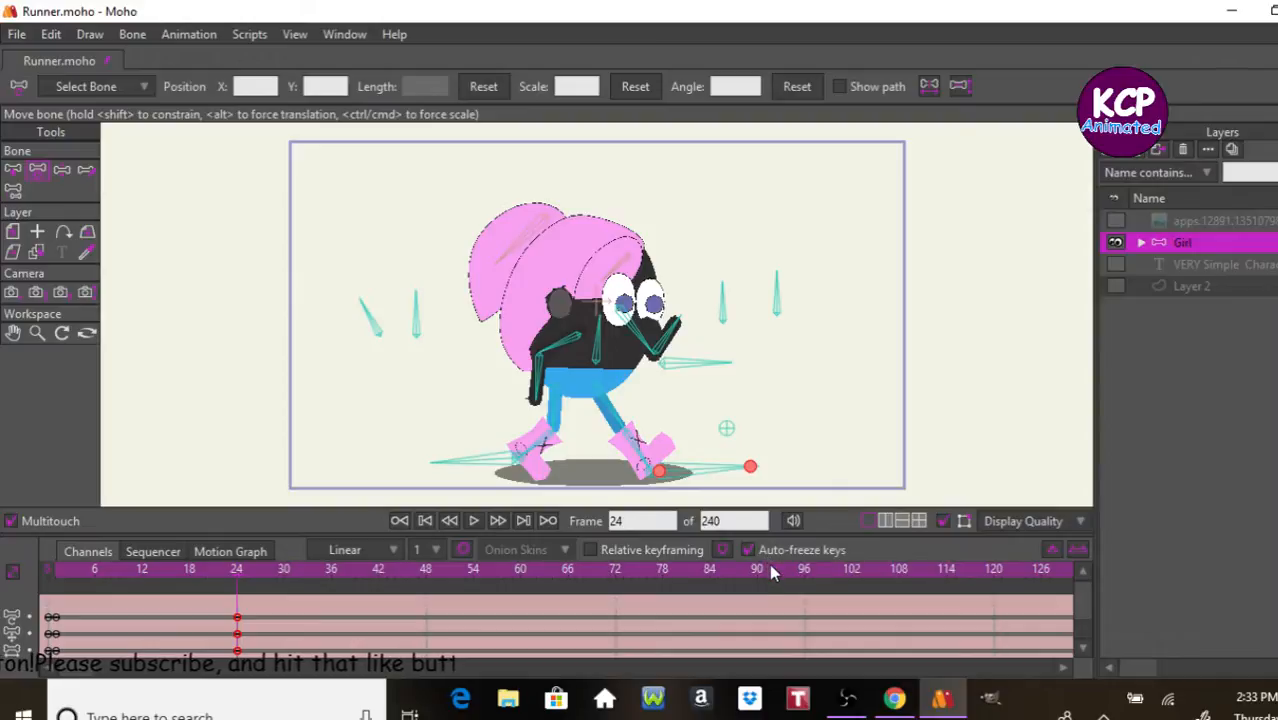
{"action": "right_click", "coordinate": [240, 630]}
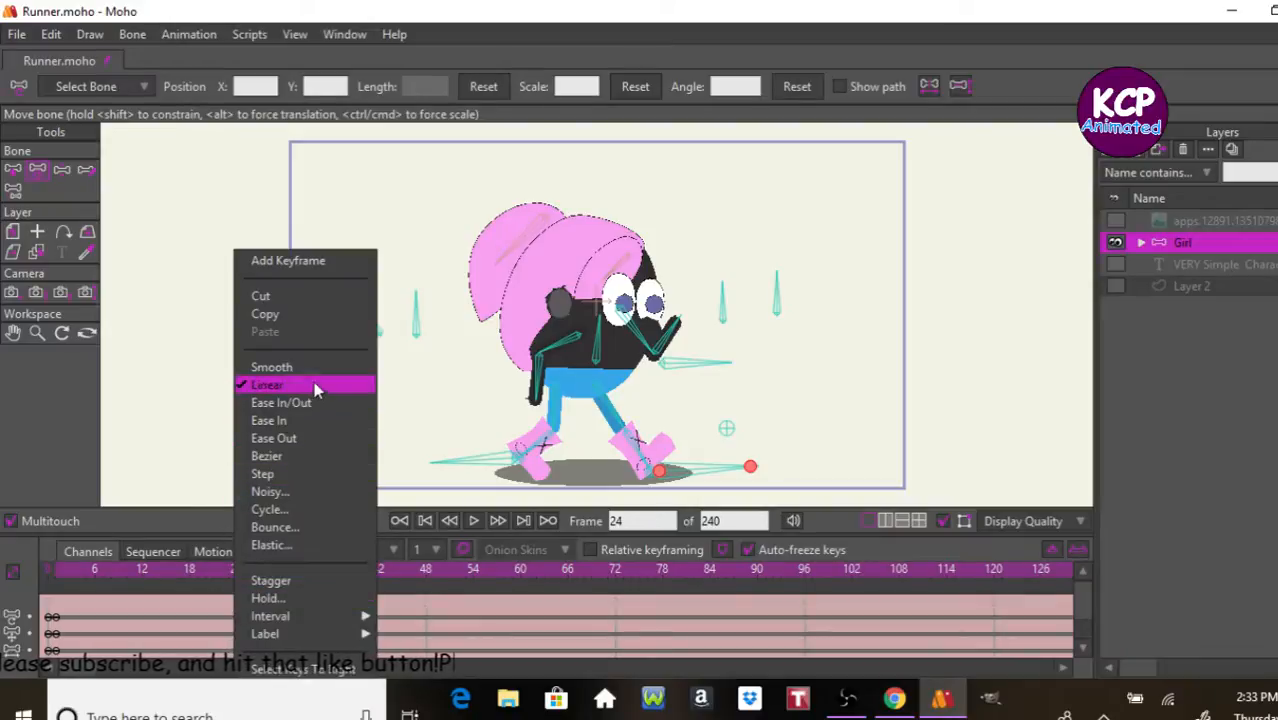
{"action": "left_click", "coordinate": [295, 508]}
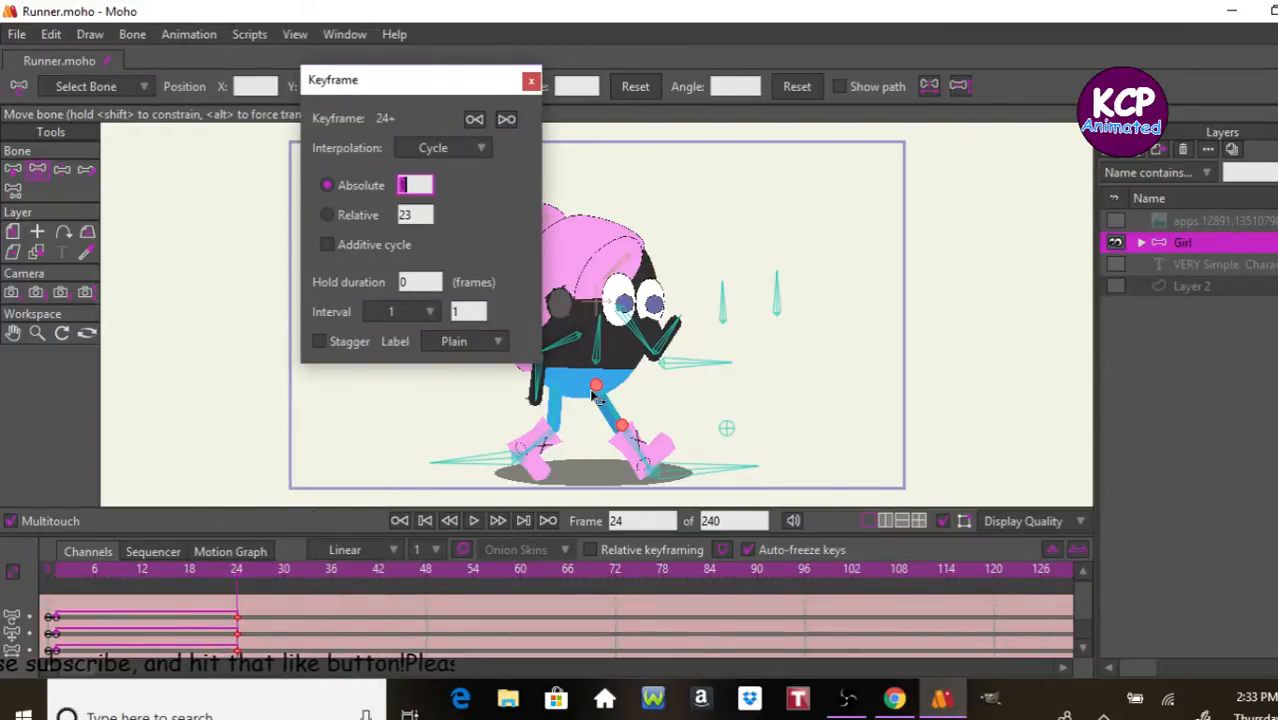
{"action": "type", "text": "2"}
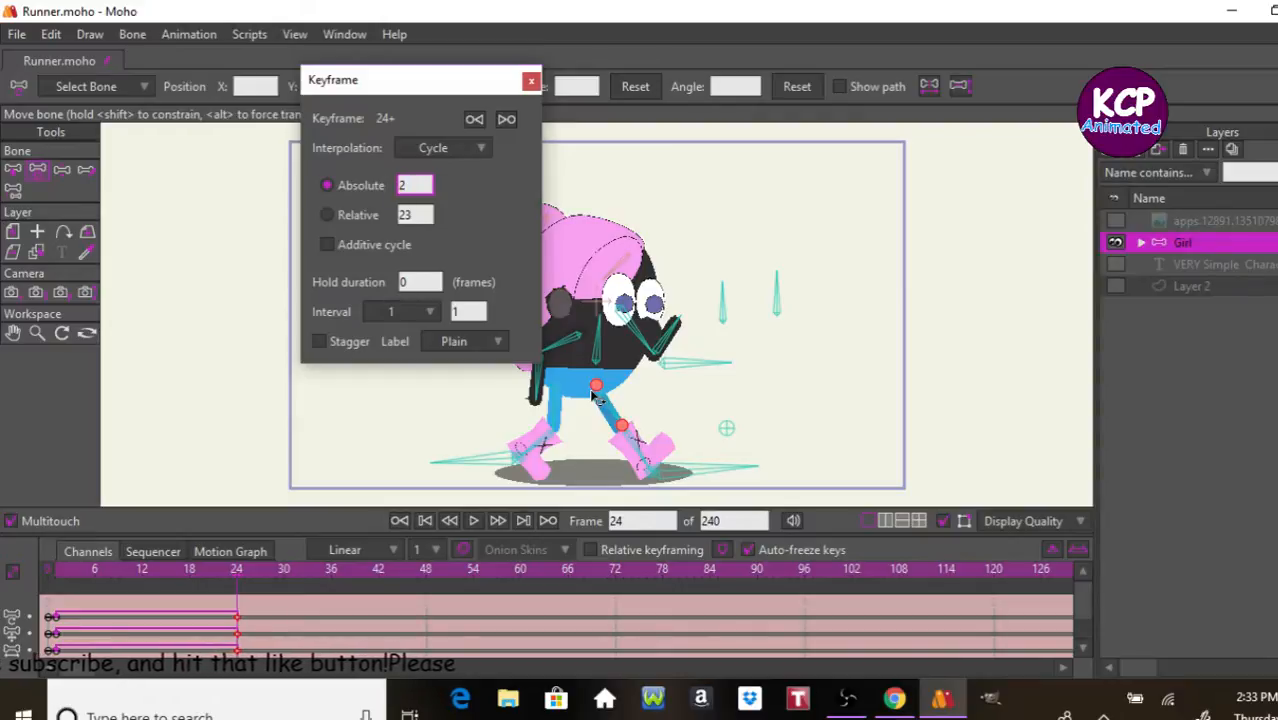
{"action": "key", "text": "Return"}
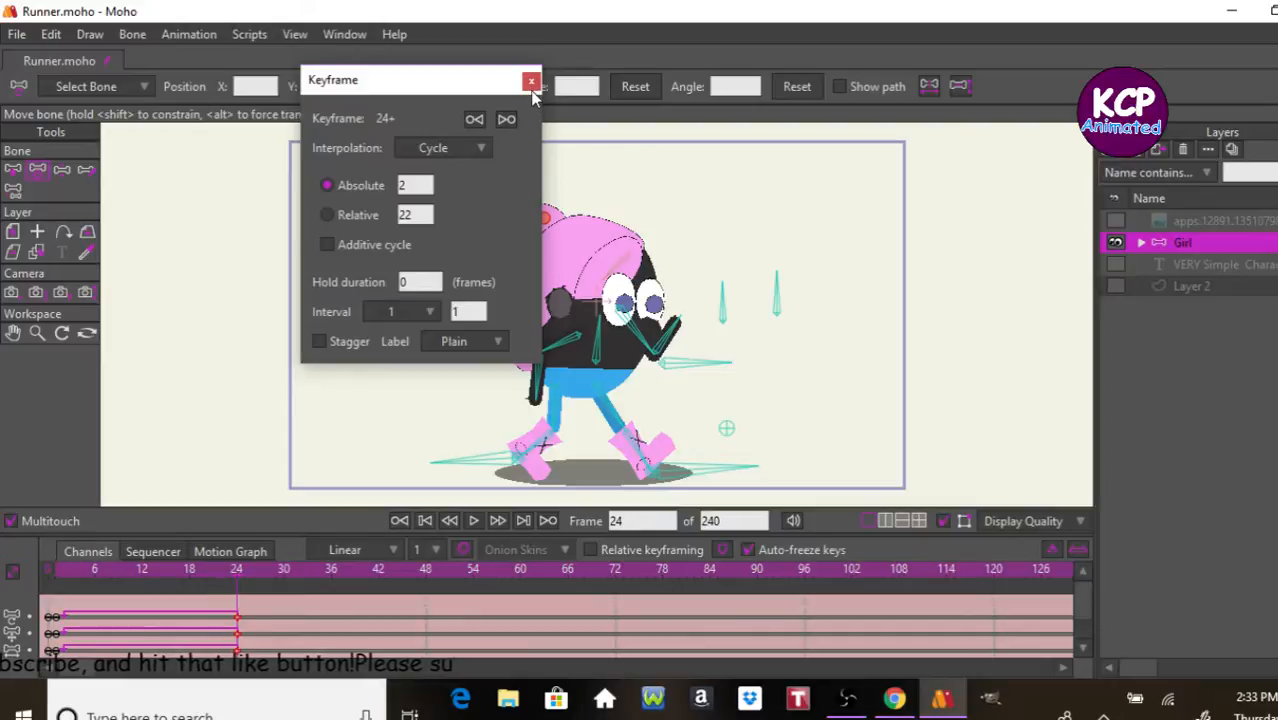
{"action": "left_click", "coordinate": [531, 80]}
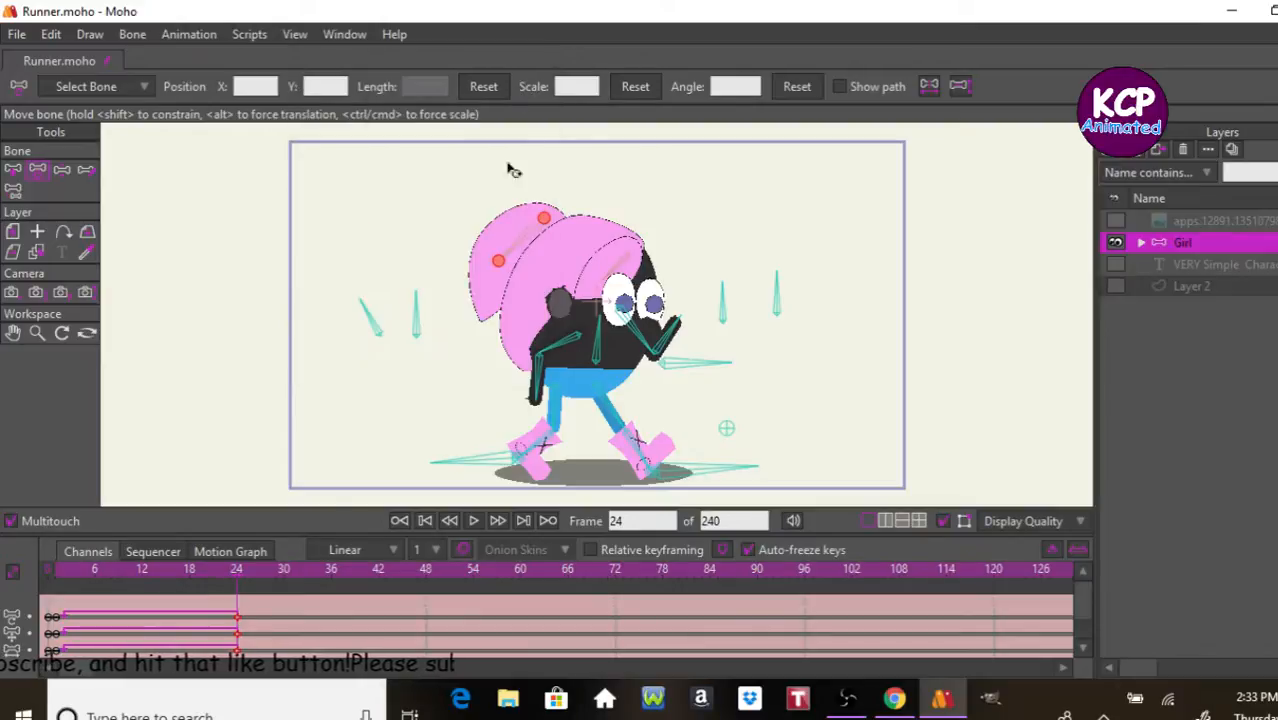
Step: At frame 12, pose the legs and arms in the opposite stride, using an onion skin of frame 2 as reference
{"action": "left_click", "coordinate": [138, 566]}
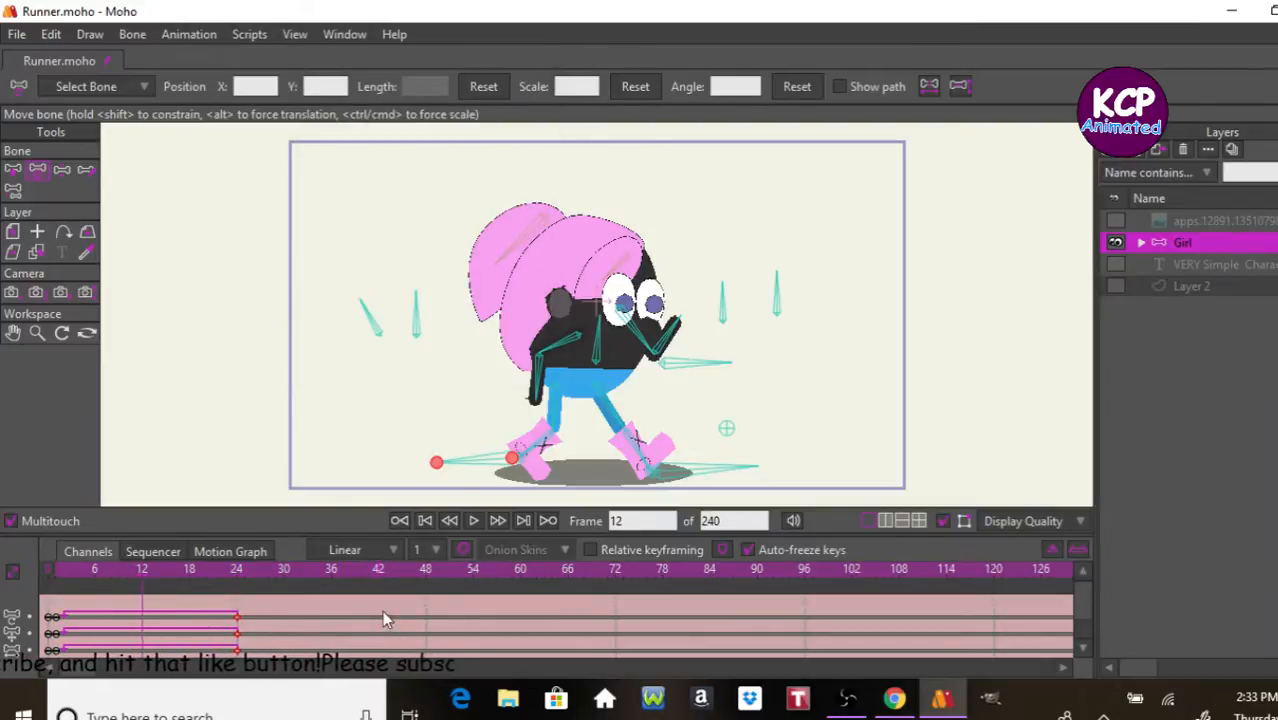
{"action": "left_click", "coordinate": [62, 171]}
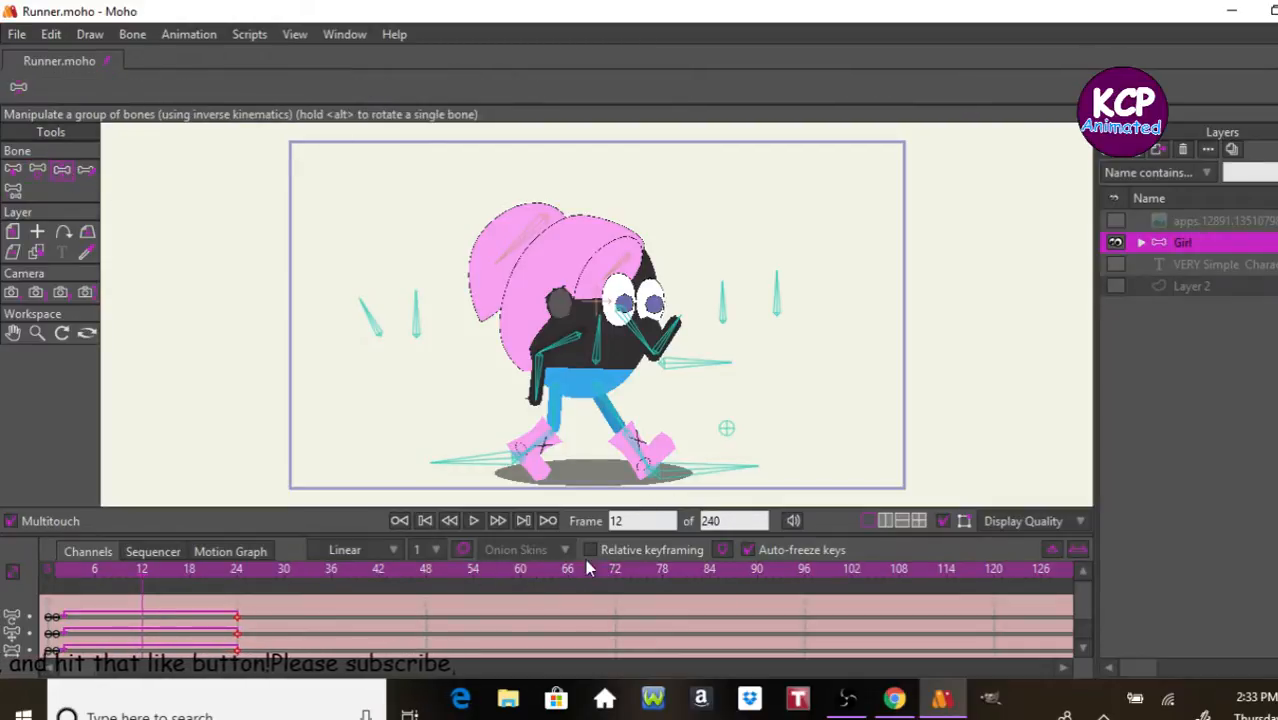
{"action": "left_click", "coordinate": [464, 551]}
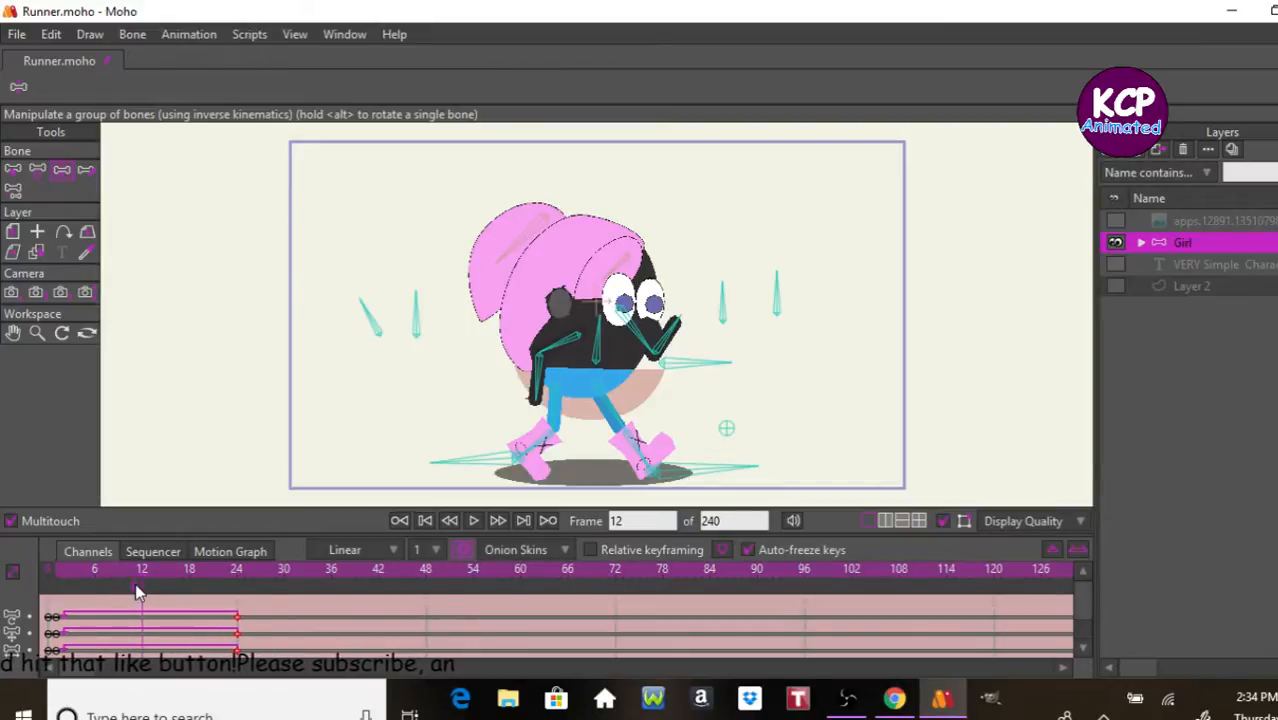
{"action": "left_click_drag", "start_coordinate": [137, 588], "coordinate": [62, 611]}
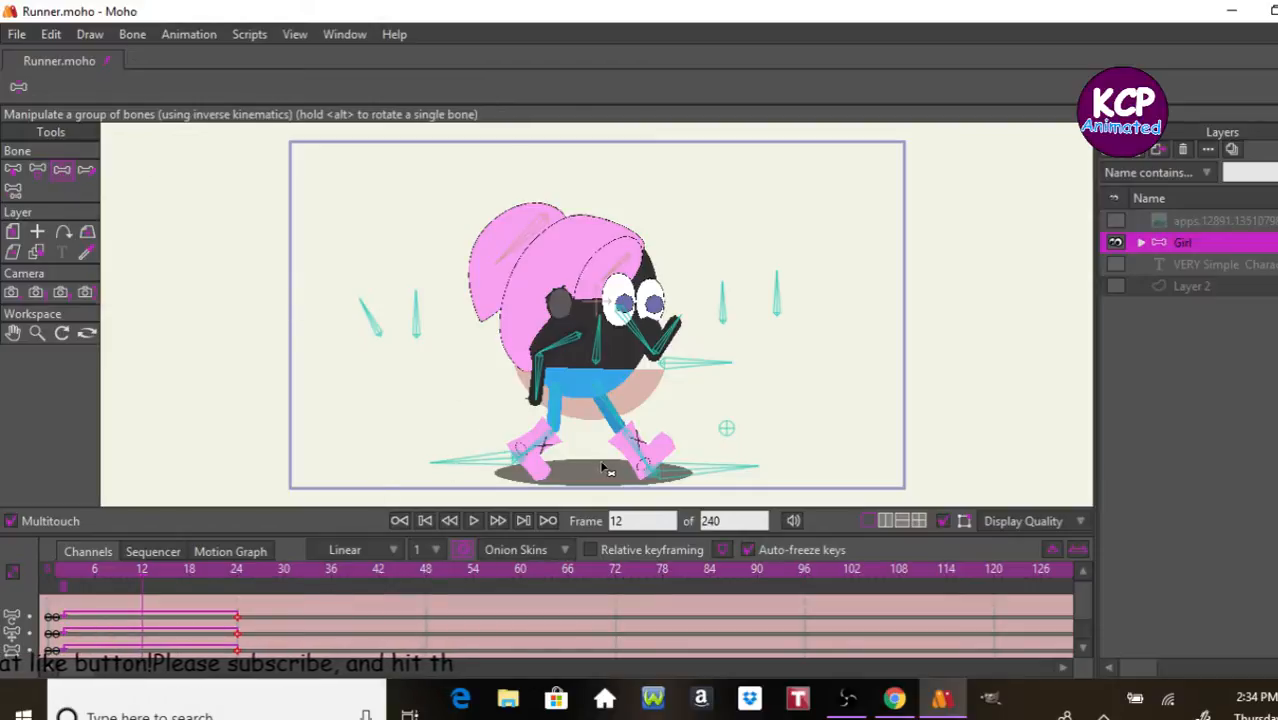
{"action": "mouse_move", "coordinate": [648, 458]}
{"action": "left_mouse_down"}
{"action": "mouse_move", "coordinate": [566, 497]}
{"action": "mouse_move", "coordinate": [508, 472]}
{"action": "mouse_move", "coordinate": [617, 481]}
{"action": "left_mouse_up"}
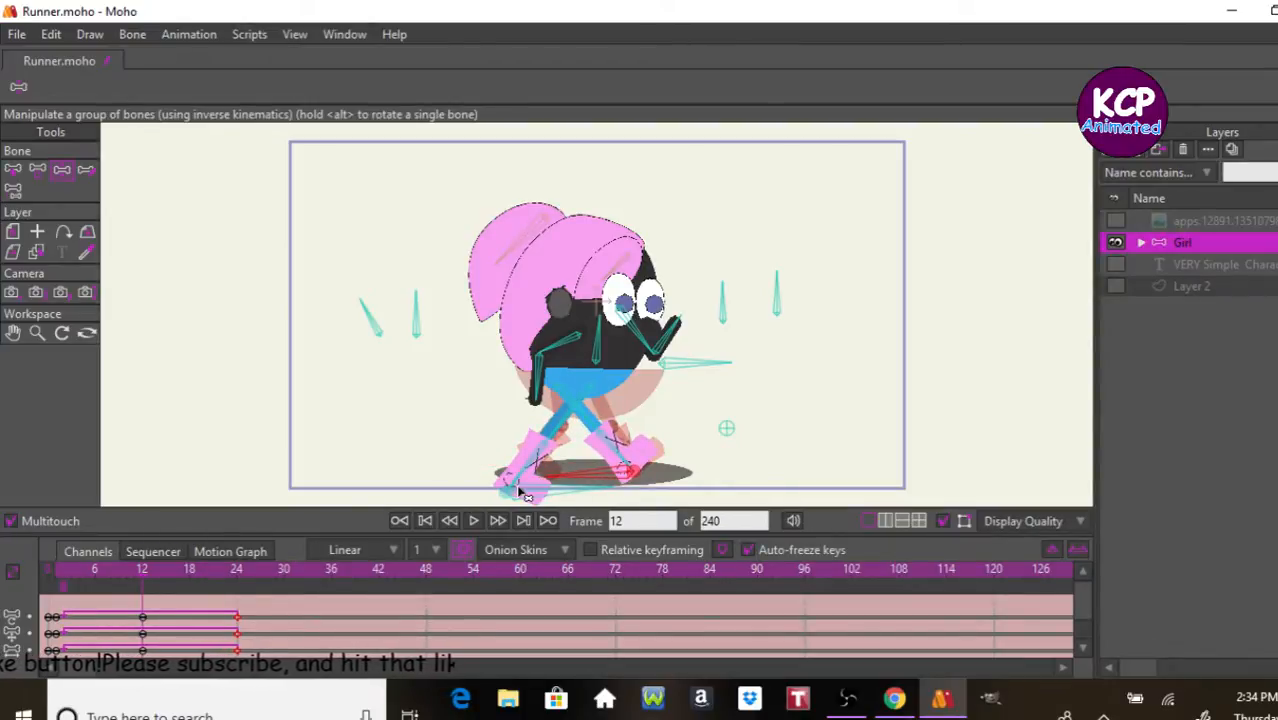
{"action": "left_click_drag", "start_coordinate": [509, 494], "coordinate": [519, 472]}
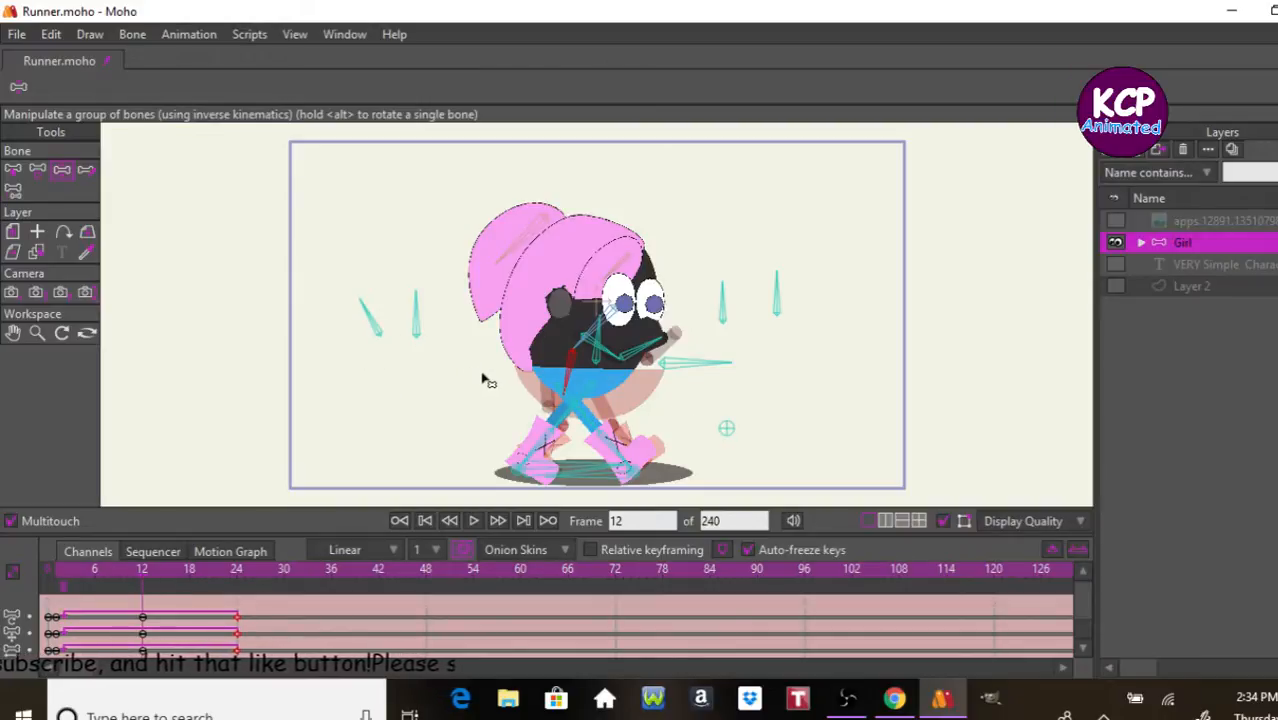
Step: Turn off the onion skins and play back the Running cycle to preview it
{"action": "left_click", "coordinate": [463, 549]}
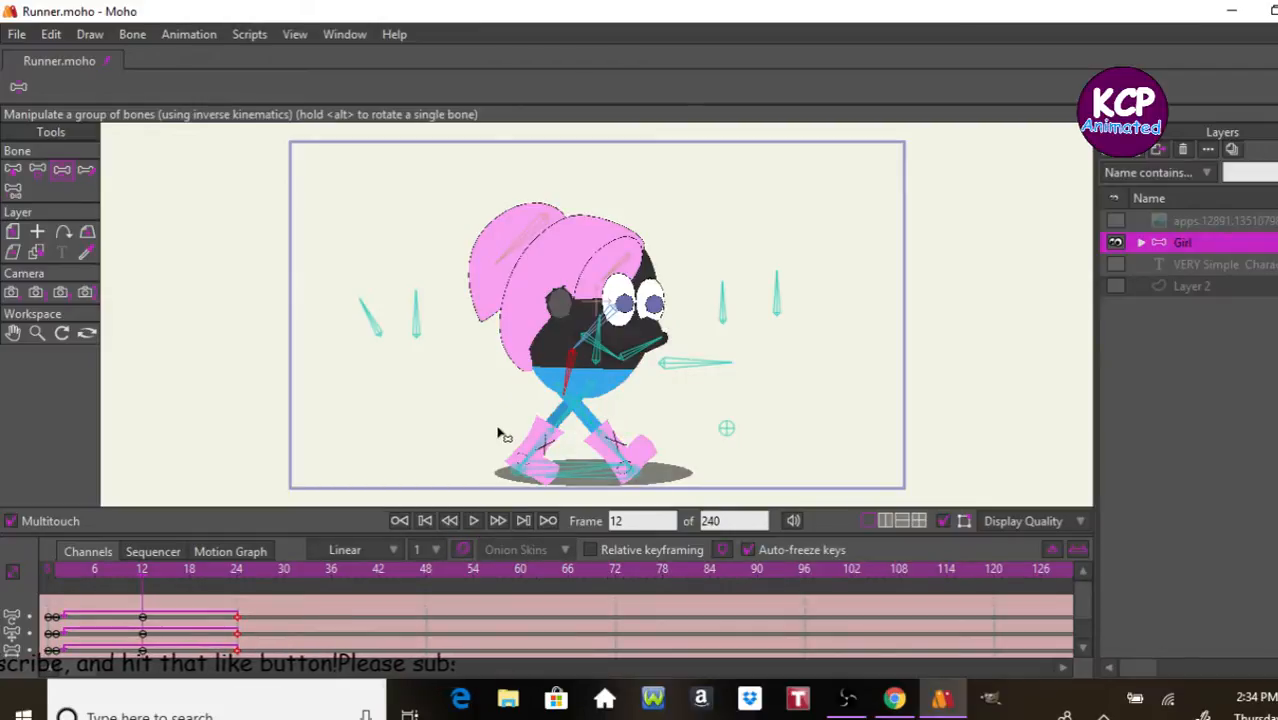
{"action": "key", "text": "space"}
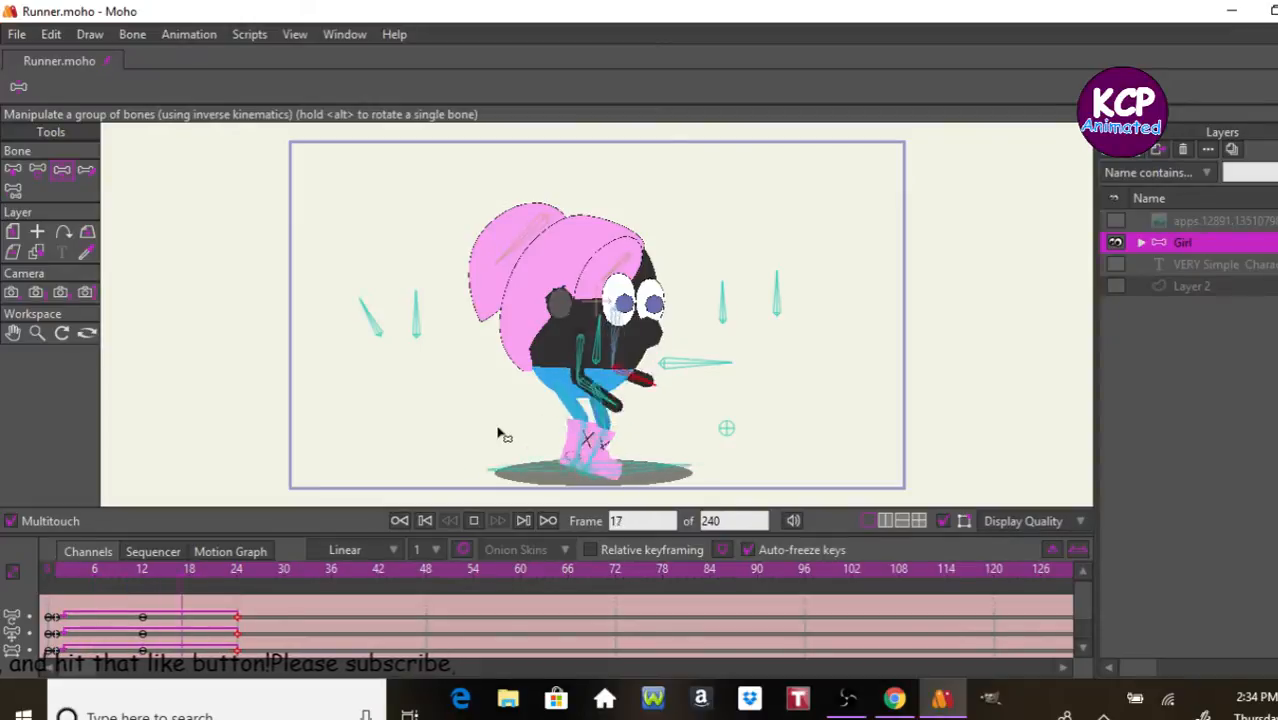
{"action": "key", "text": "space"}
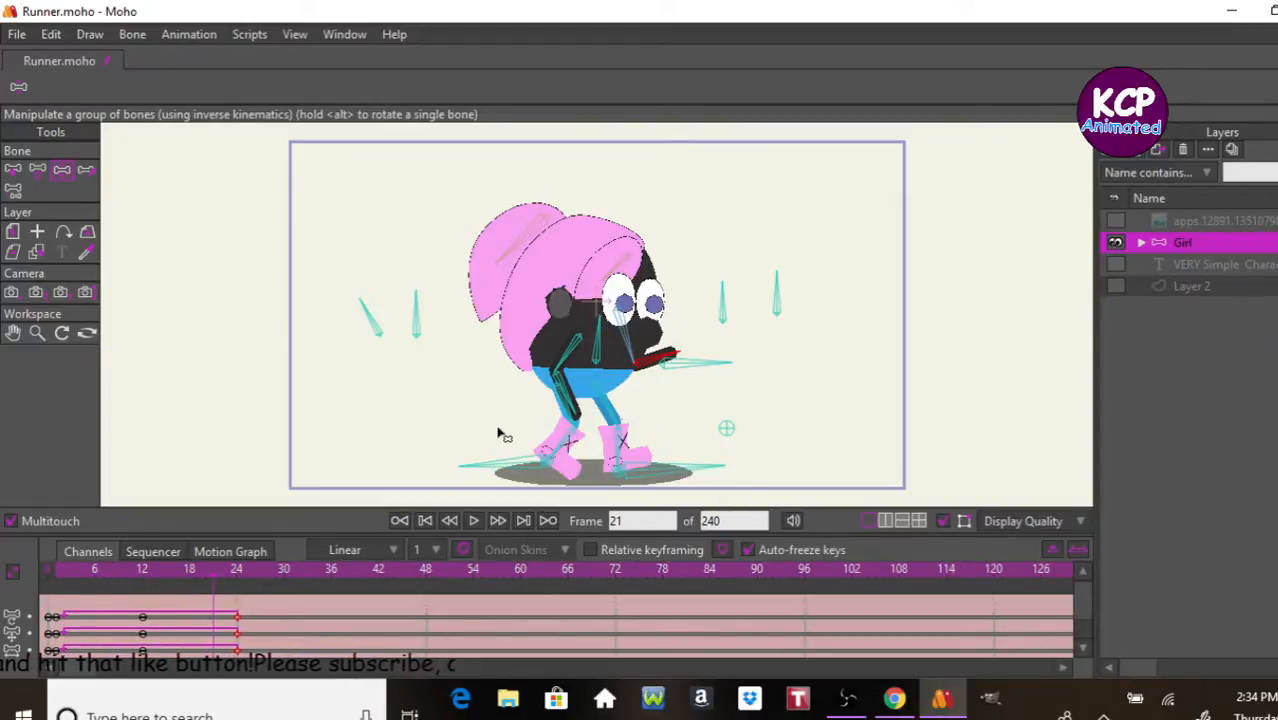
Step: At frame 6, freeze the in-between pose as keyframes, raise the body, and rotate the Shadow bone flat to shrink the shadow
{"action": "left_click", "coordinate": [92, 570]}
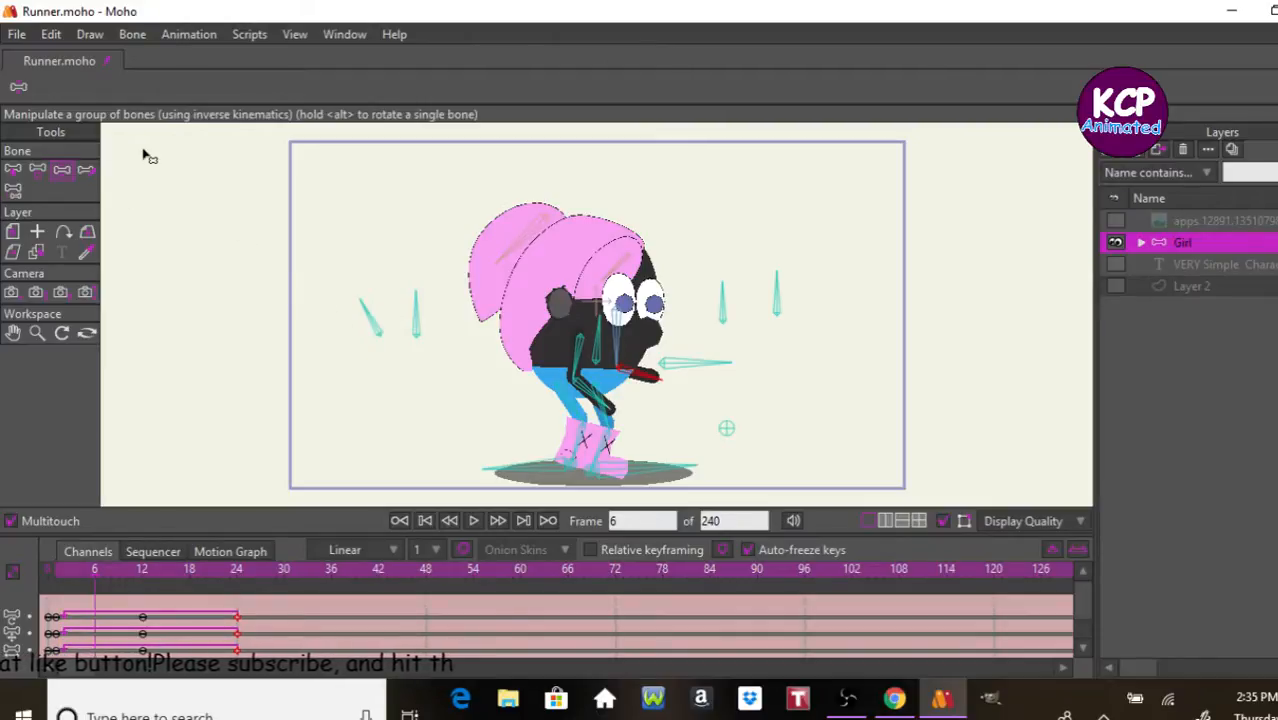
{"action": "key", "text": "ctrl+f"}
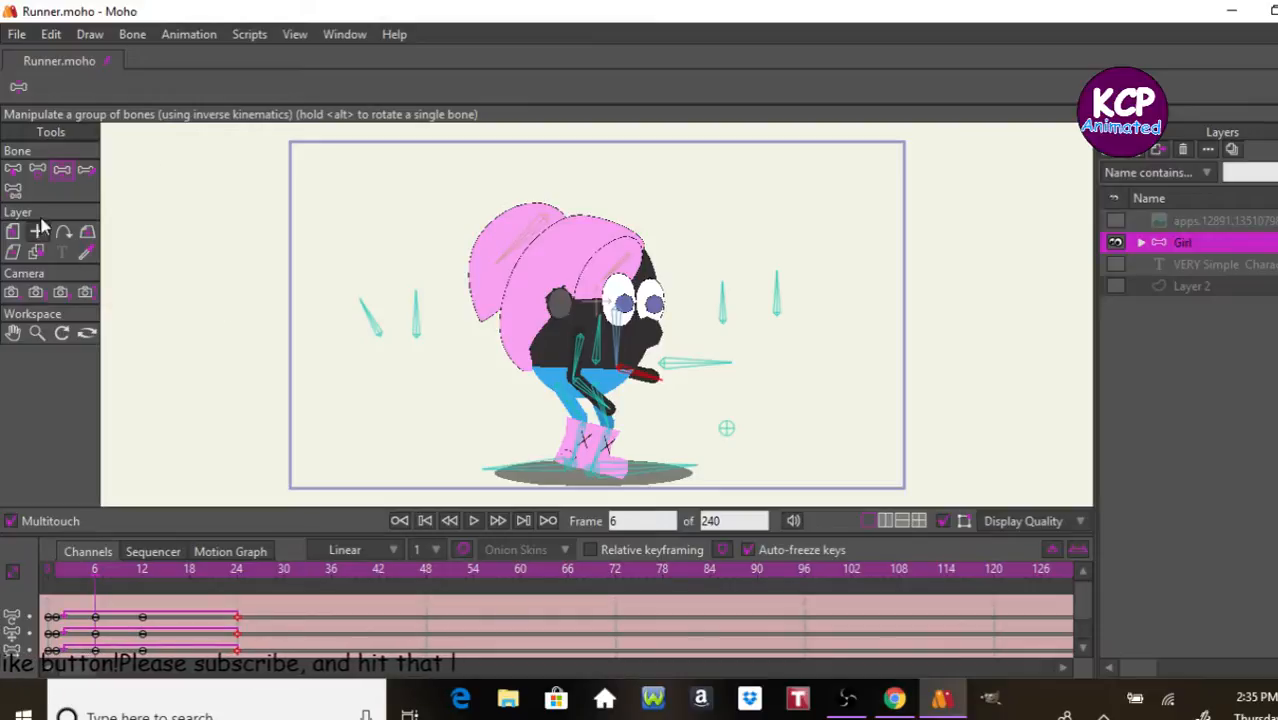
{"action": "left_click_drag", "start_coordinate": [712, 372], "coordinate": [715, 357]}
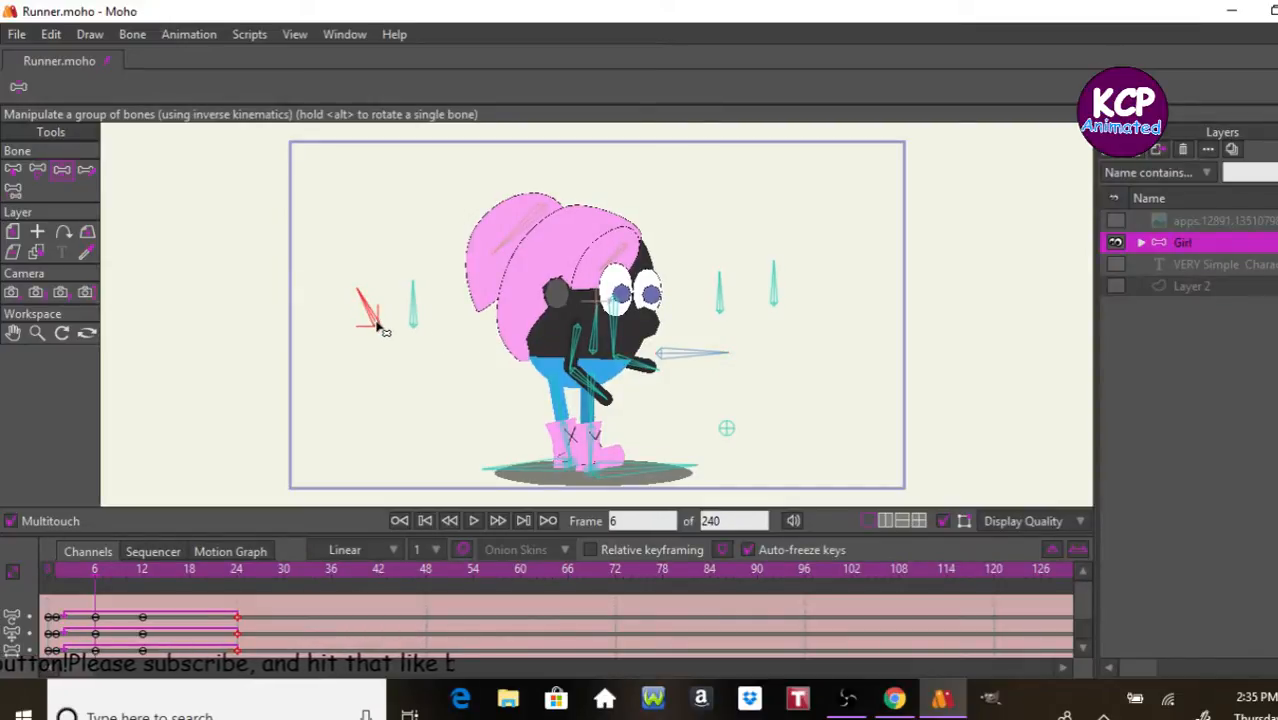
{"action": "left_click_drag", "start_coordinate": [381, 330], "coordinate": [381, 343]}
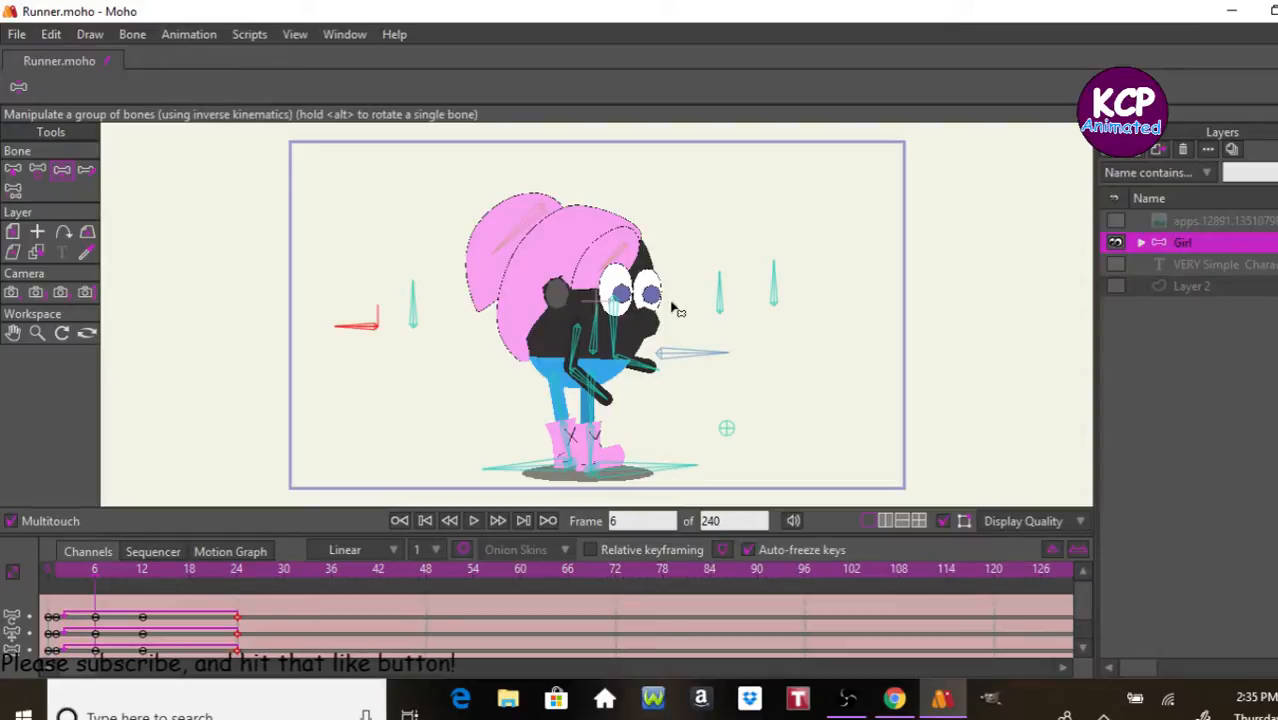
Step: At frame 6, tilt the hair's control bone, lift the rear foot up behind the body, and play back the cycle
{"action": "left_click_drag", "start_coordinate": [716, 300], "coordinate": [720, 318]}
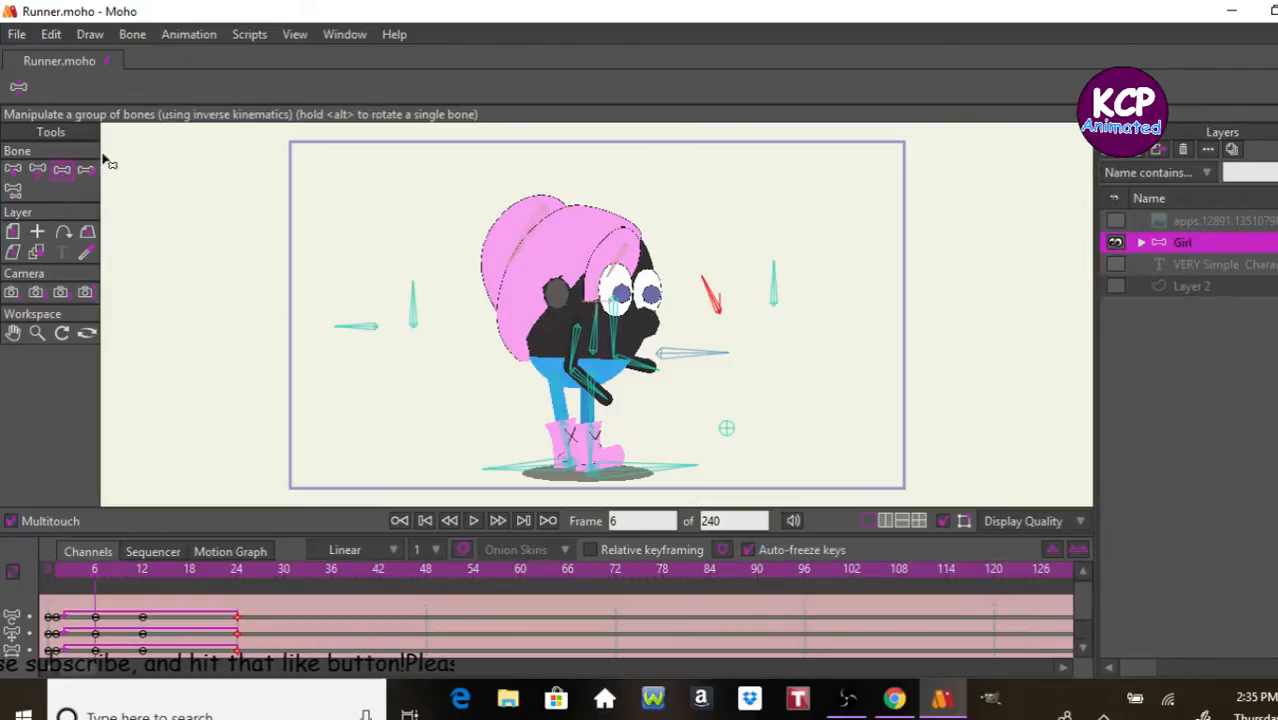
{"action": "left_click_drag", "start_coordinate": [537, 473], "coordinate": [491, 425]}
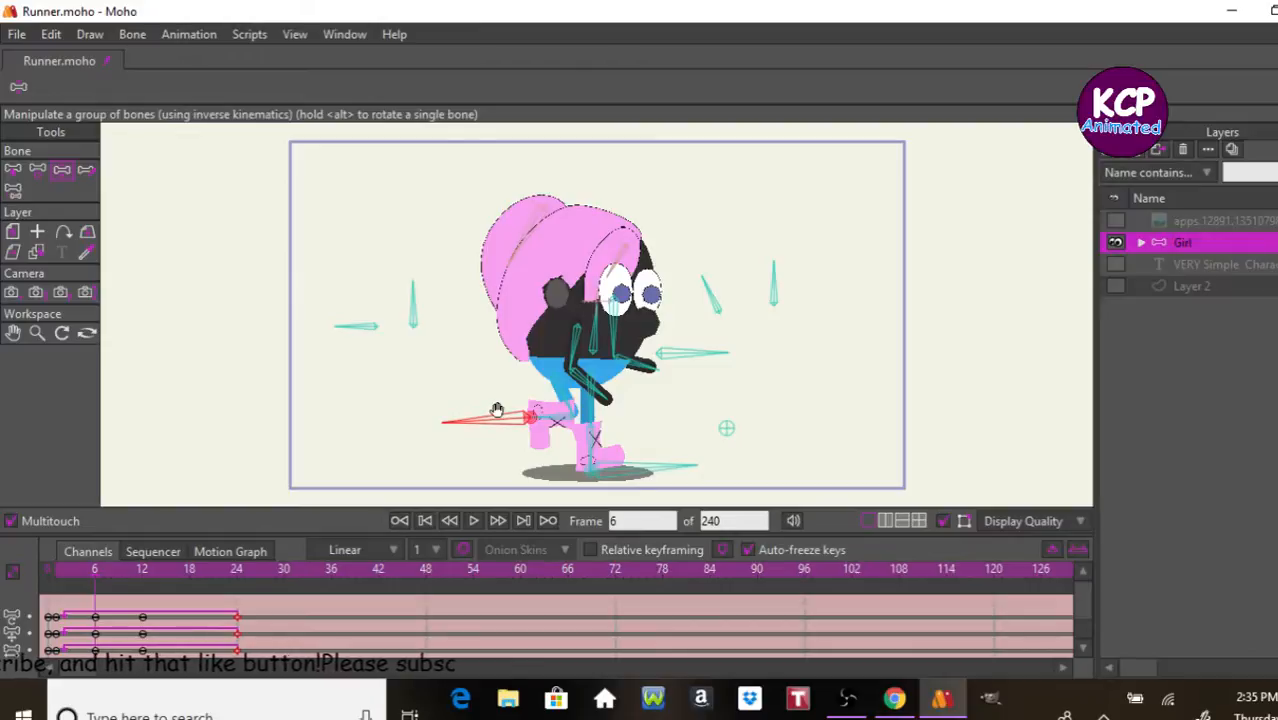
{"action": "key", "text": "space"}
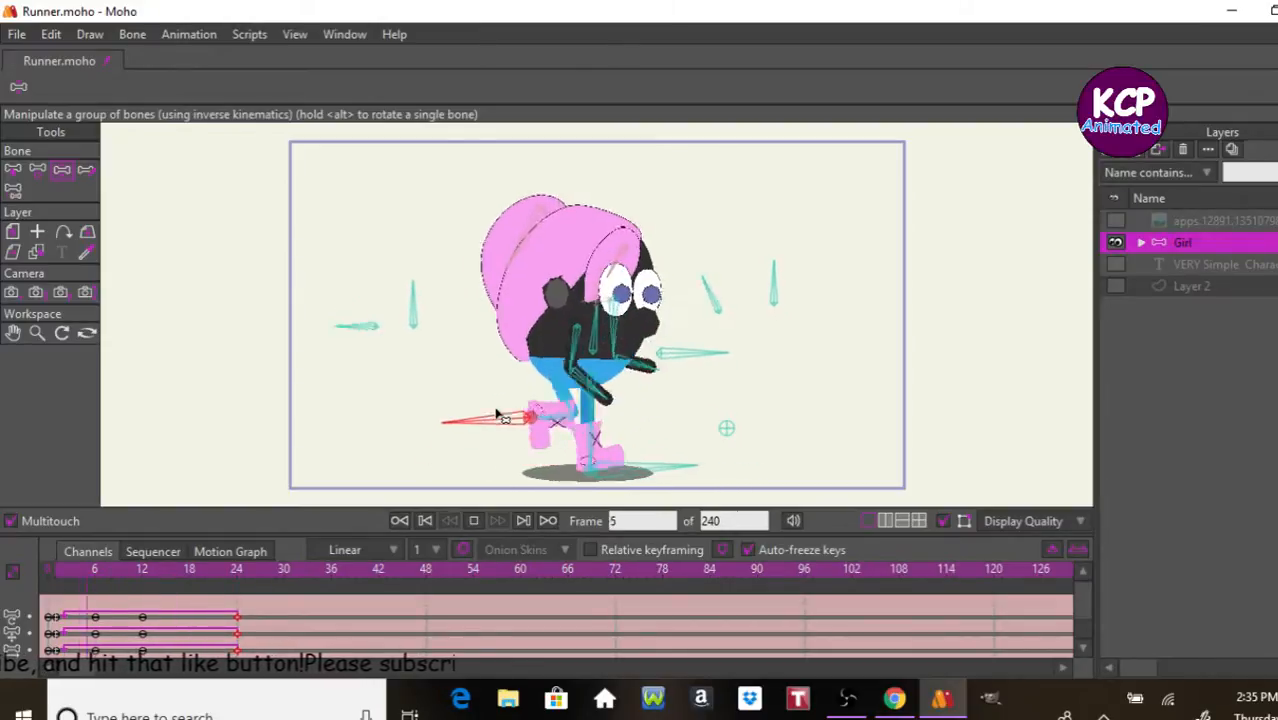
{"action": "key", "text": "space"}
{"action": "key", "text": "space"}
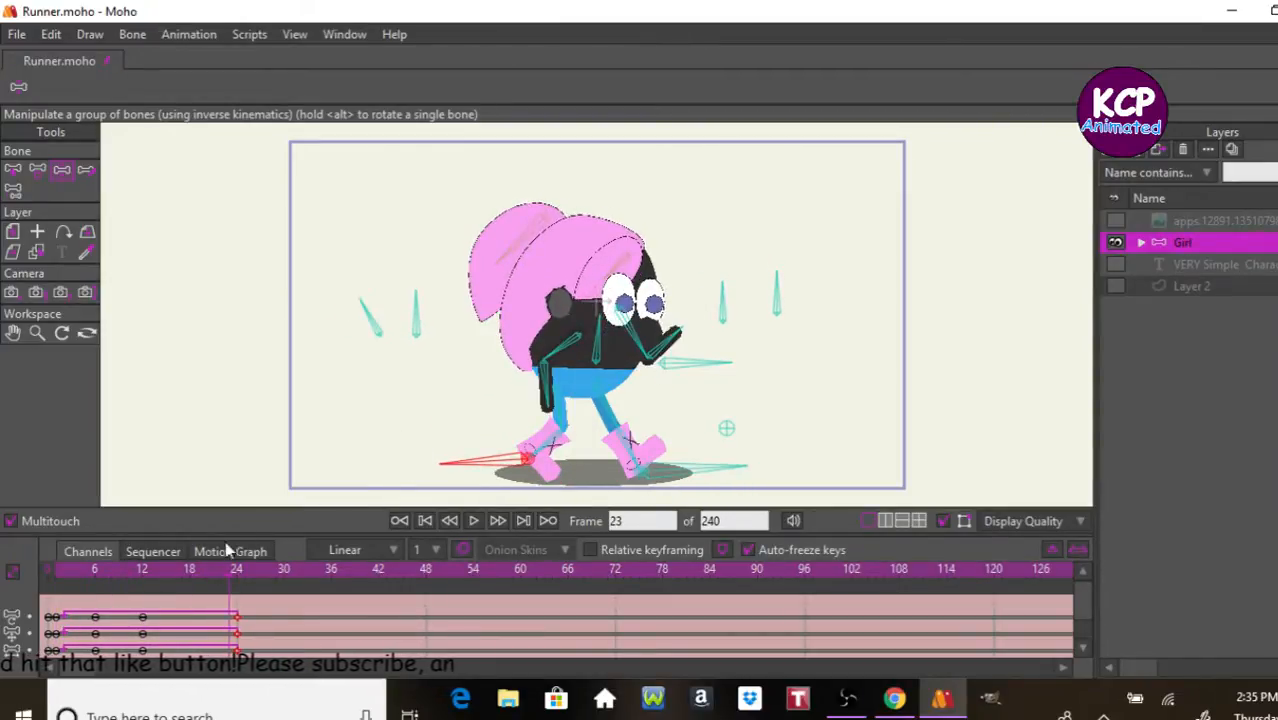
Step: At frame 18, raise the body, tilt the hair's control bone, rotate the Shadow bone flat, lift the other foot backward, and preview the cycle
{"action": "left_click", "coordinate": [195, 571]}
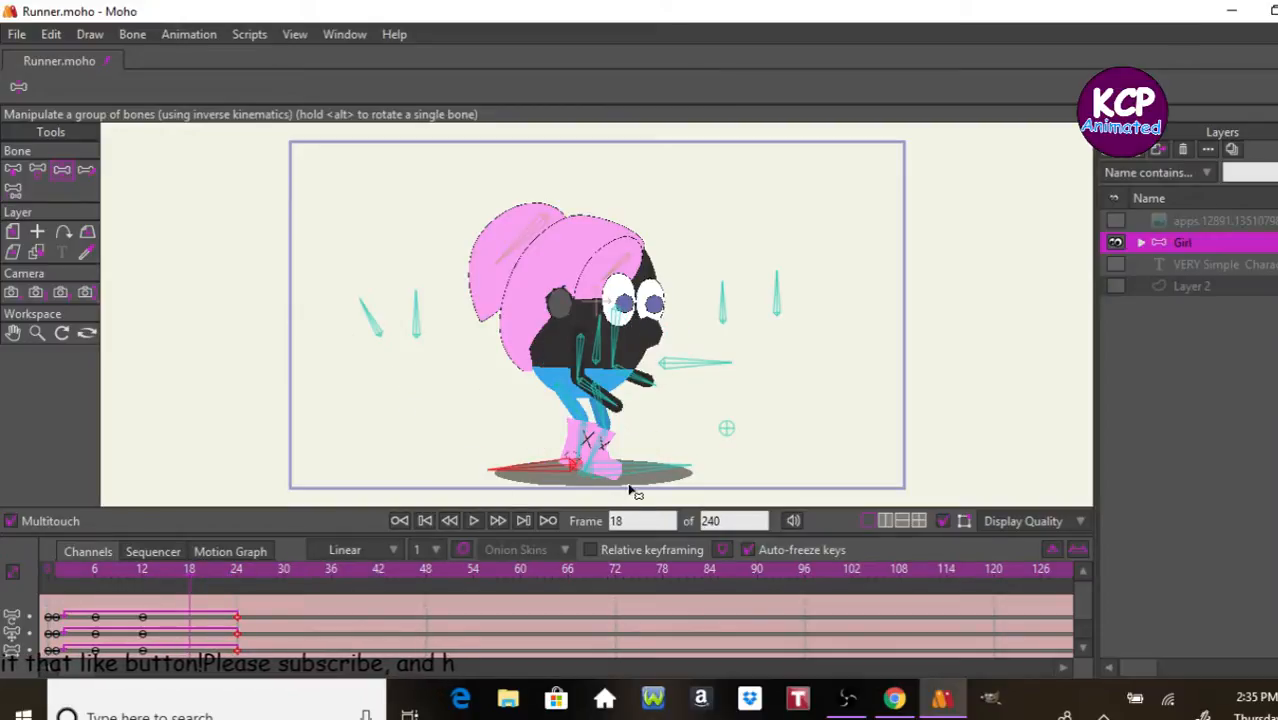
{"action": "left_click_drag", "start_coordinate": [727, 374], "coordinate": [720, 368]}
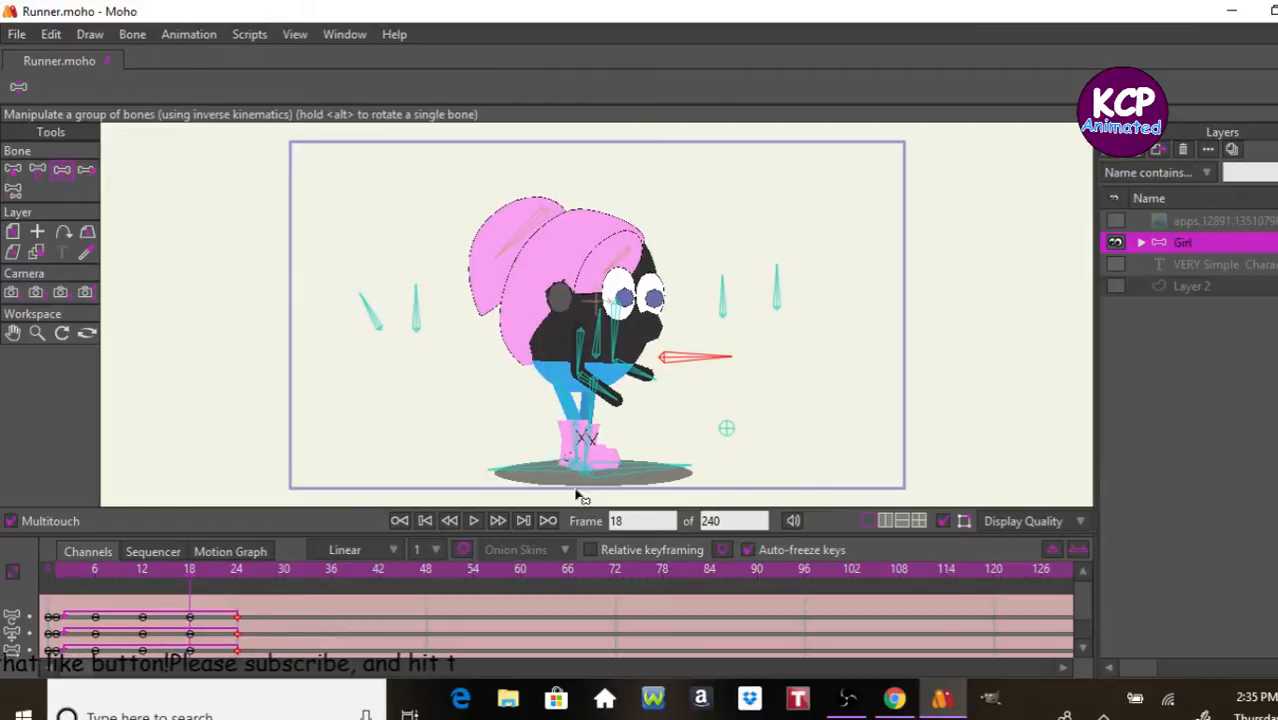
{"action": "left_click_drag", "start_coordinate": [727, 309], "coordinate": [723, 308]}
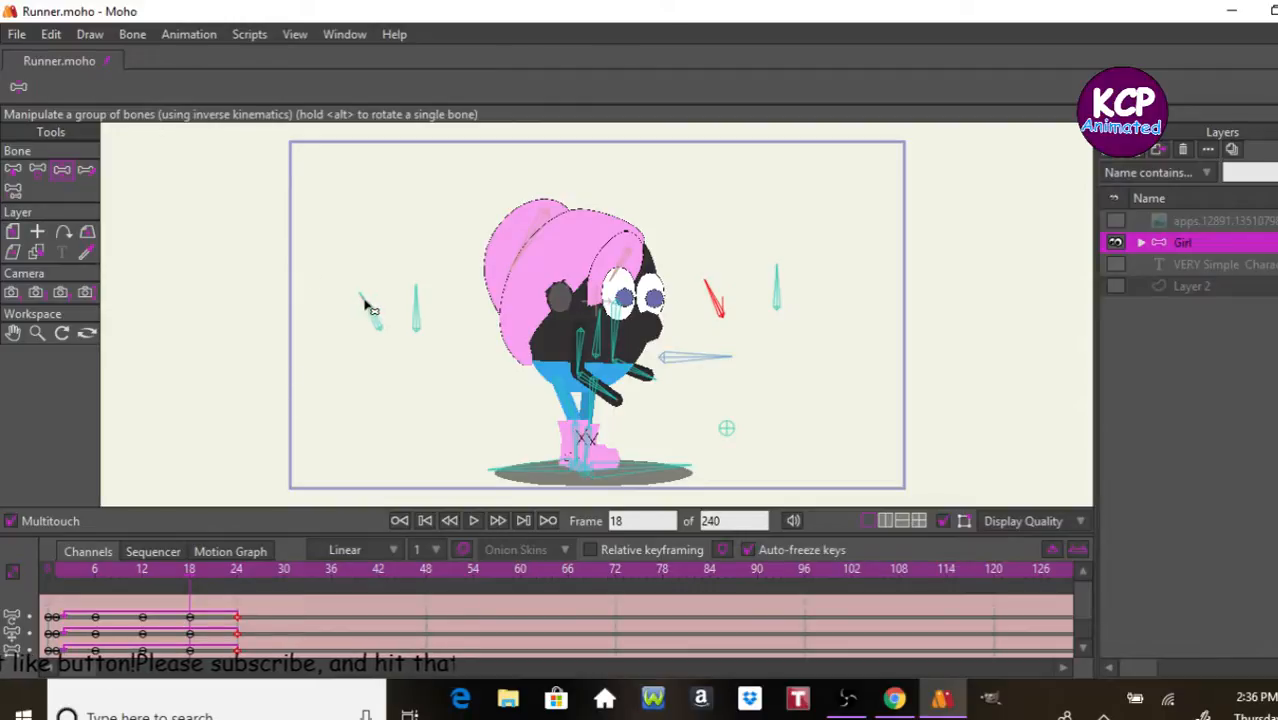
{"action": "left_click_drag", "start_coordinate": [366, 306], "coordinate": [355, 392]}
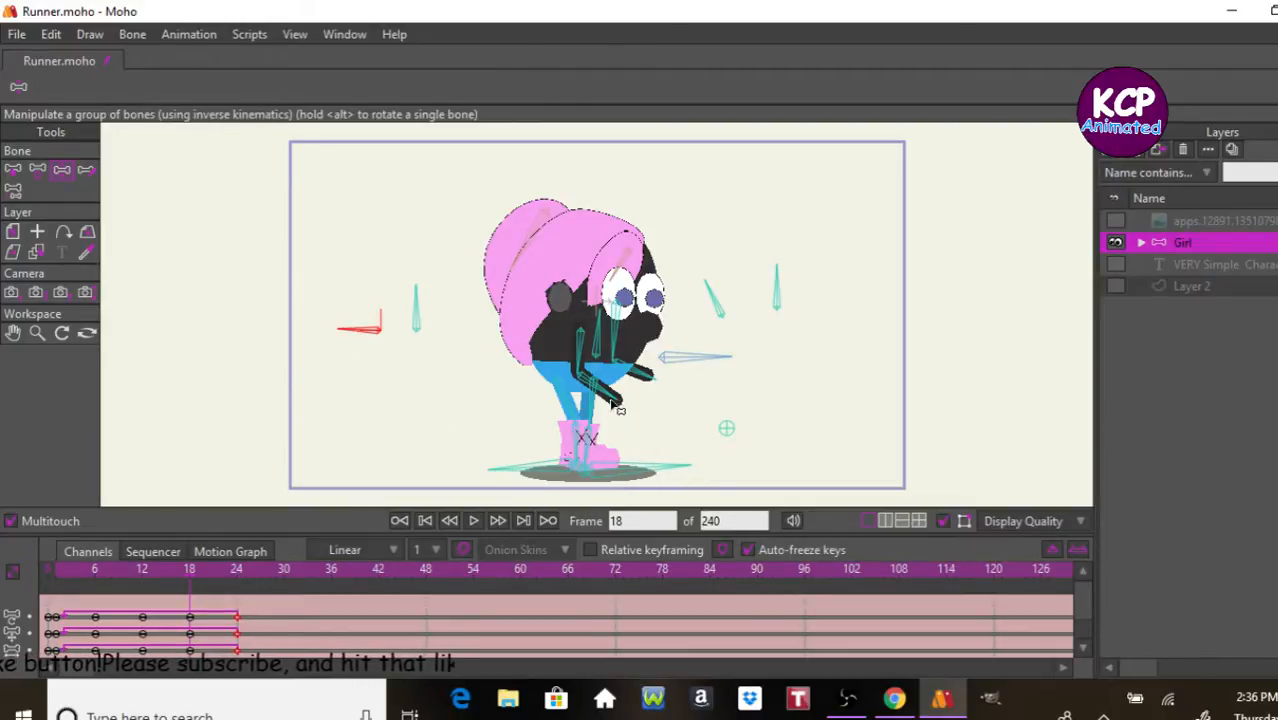
{"action": "left_click_drag", "start_coordinate": [627, 472], "coordinate": [568, 407]}
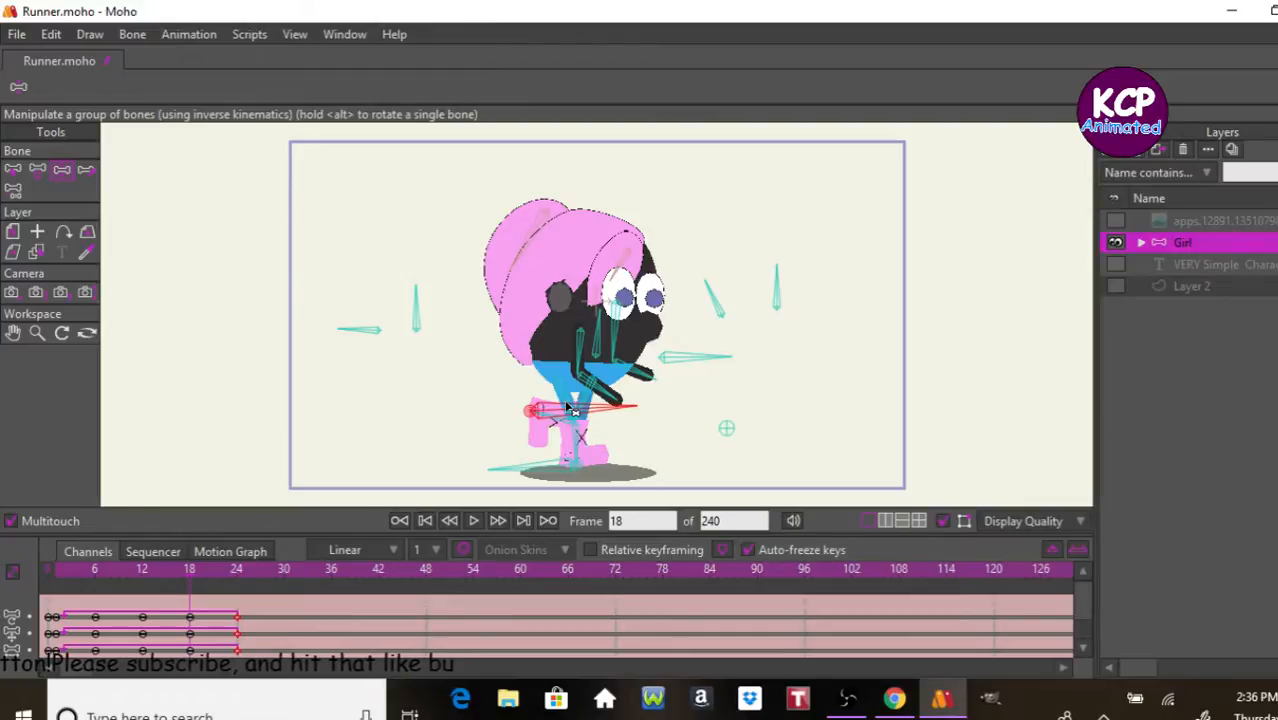
{"action": "key", "text": "space"}
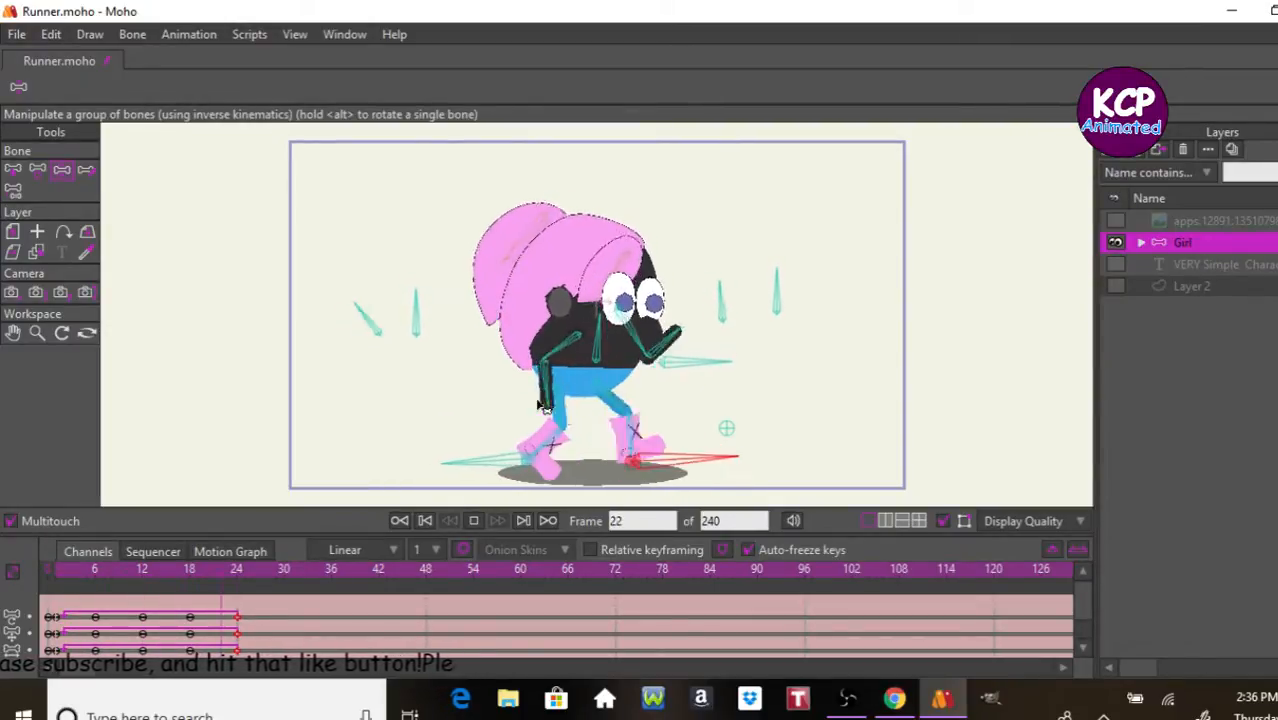
{"action": "left_click", "coordinate": [474, 521]}
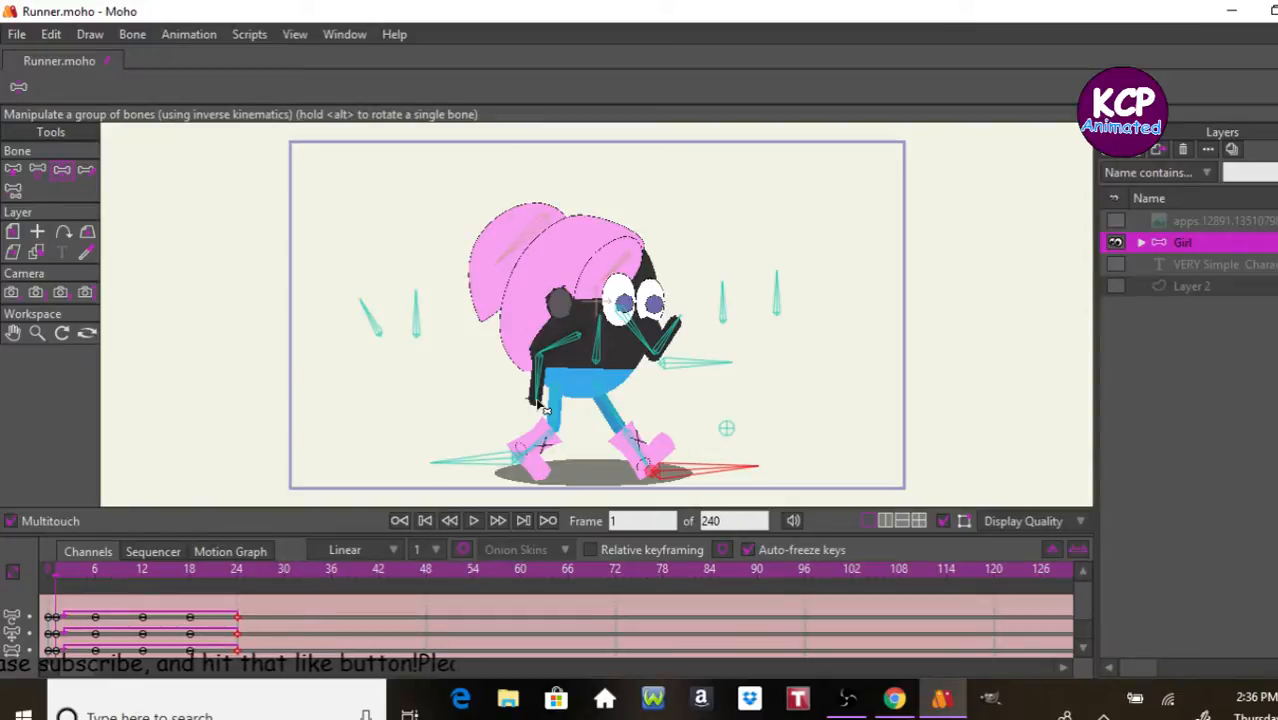
Step: Rotate the squash and stretch bone slightly at frame 6, flat at frame 12, adjust it at frame 18, and preview the motion
{"action": "left_click", "coordinate": [97, 569]}
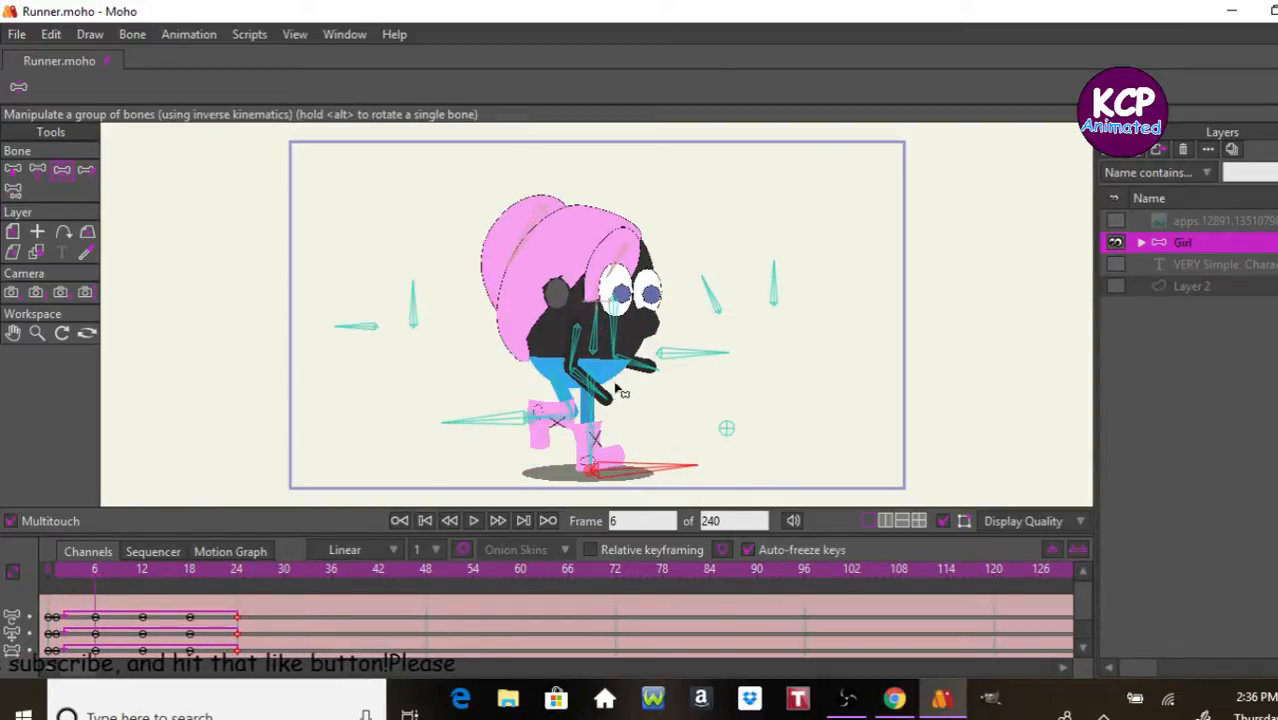
{"action": "left_click", "coordinate": [415, 318]}
{"action": "left_click_drag", "start_coordinate": [417, 318], "coordinate": [420, 320]}
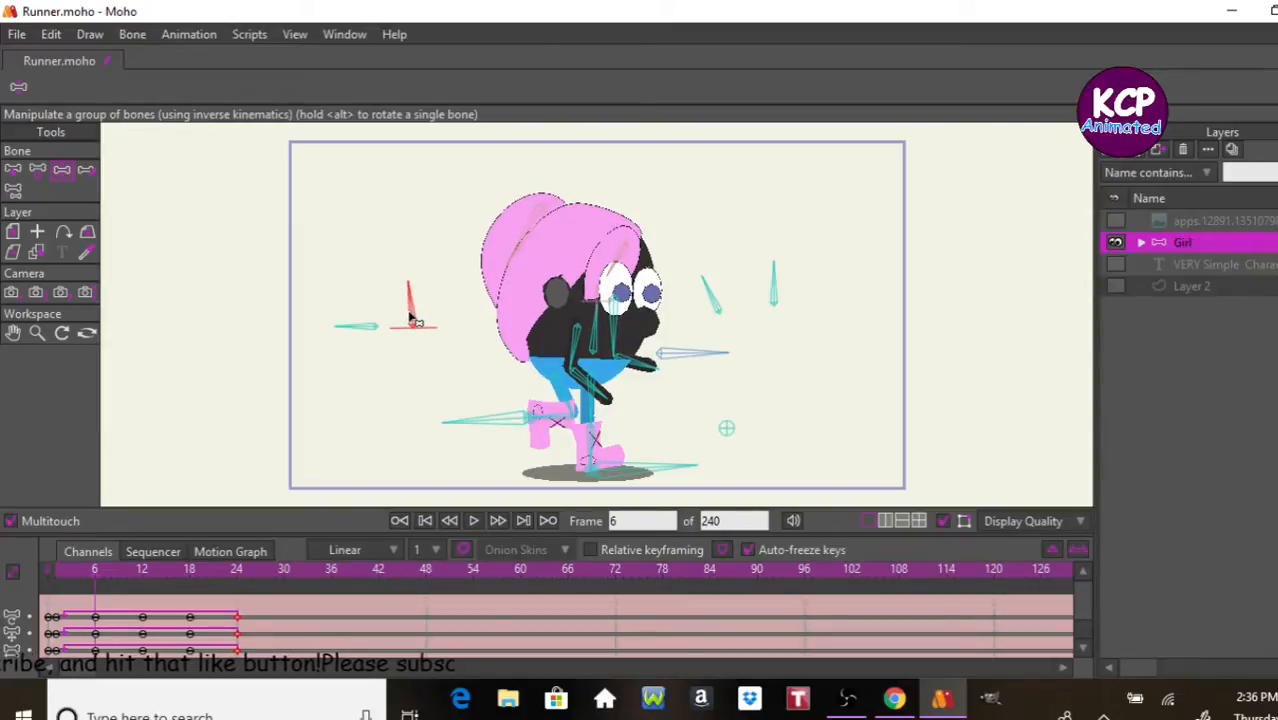
{"action": "left_click", "coordinate": [142, 572]}
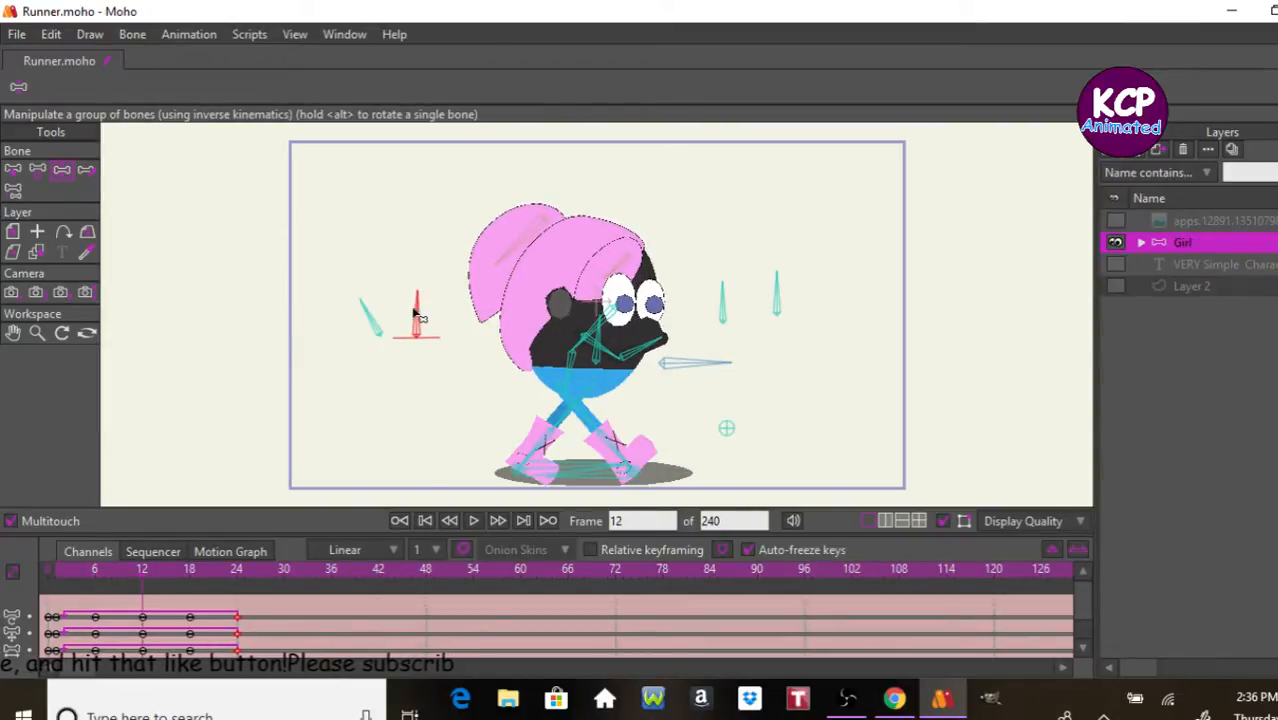
{"action": "left_click_drag", "start_coordinate": [430, 308], "coordinate": [452, 338]}
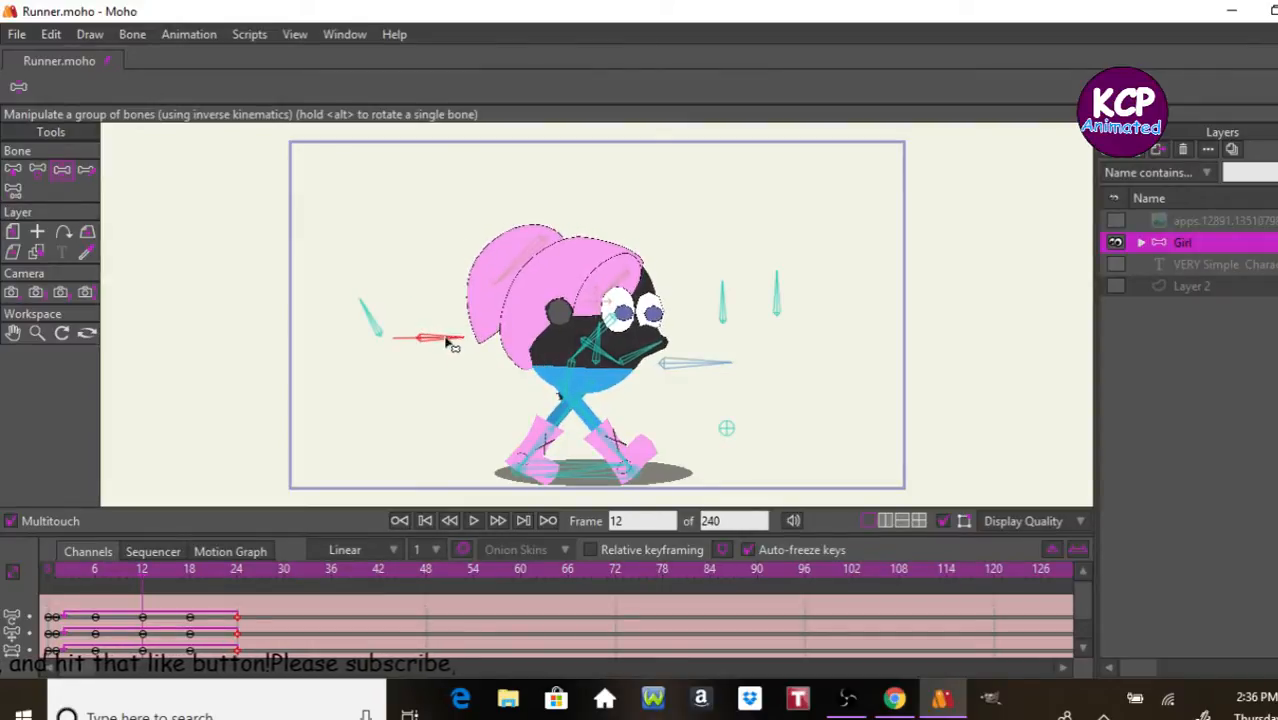
{"action": "left_click", "coordinate": [190, 578]}
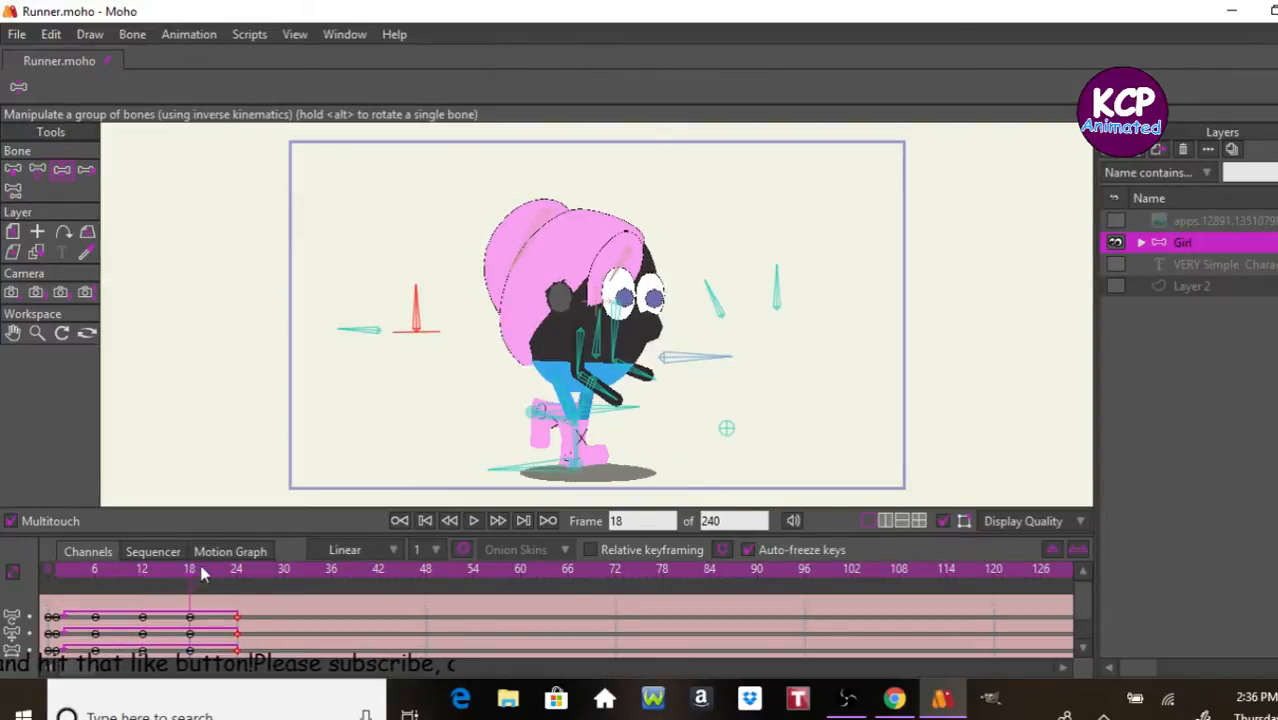
{"action": "left_click_drag", "start_coordinate": [418, 314], "coordinate": [418, 328]}
{"action": "key", "text": "space"}
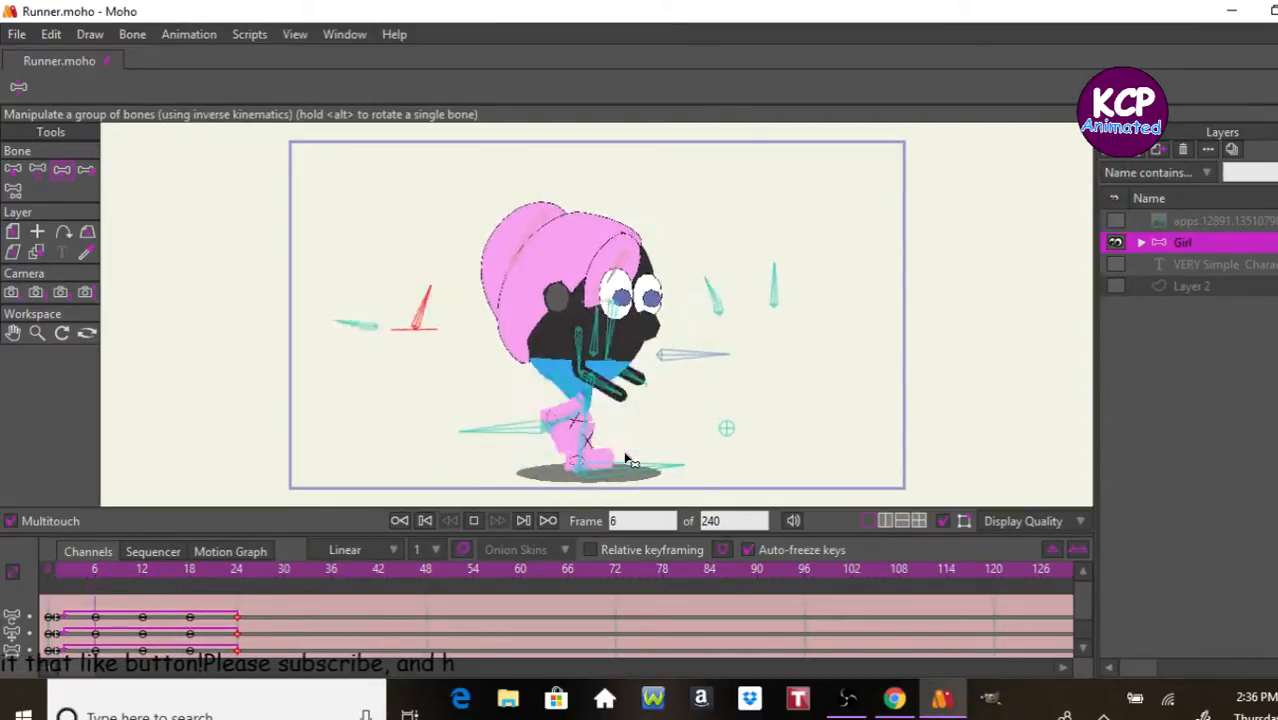
{"action": "key", "text": "space"}
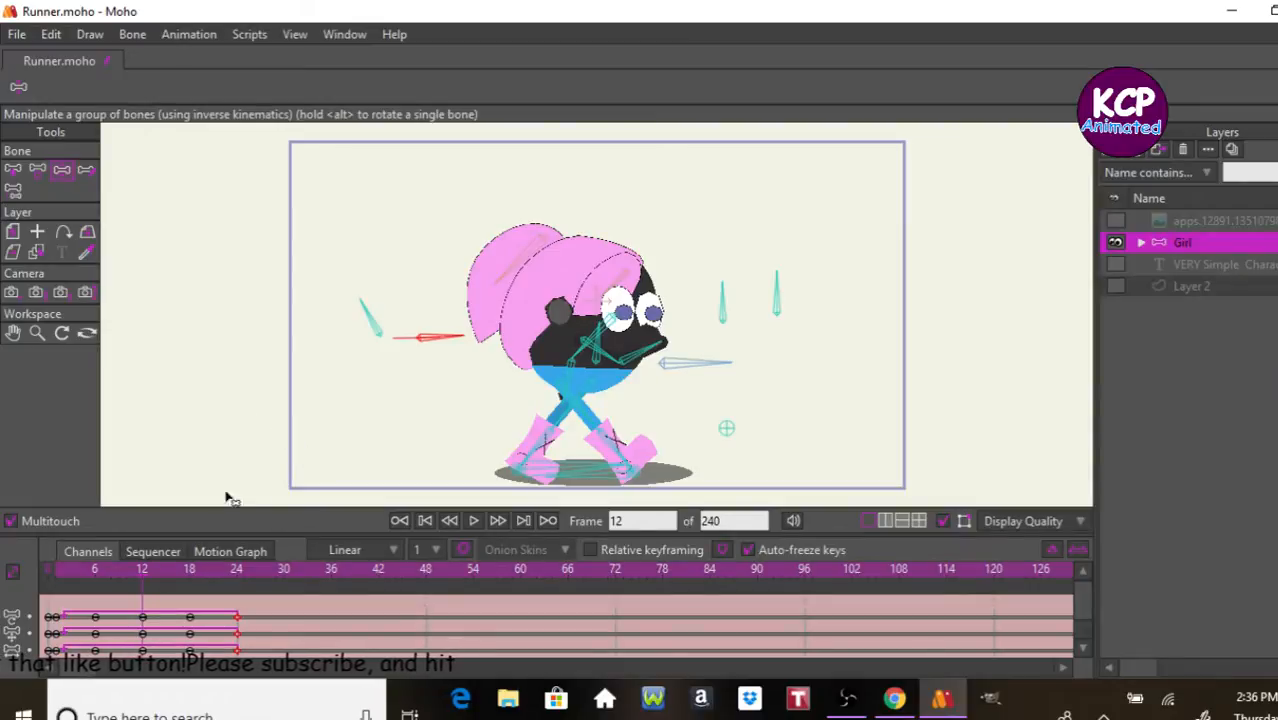
Step: At frame 12, rotate the squash and stretch bone back to nearly upright for a subtler squash, and play back the cycle
{"action": "left_click_drag", "start_coordinate": [446, 337], "coordinate": [418, 296]}
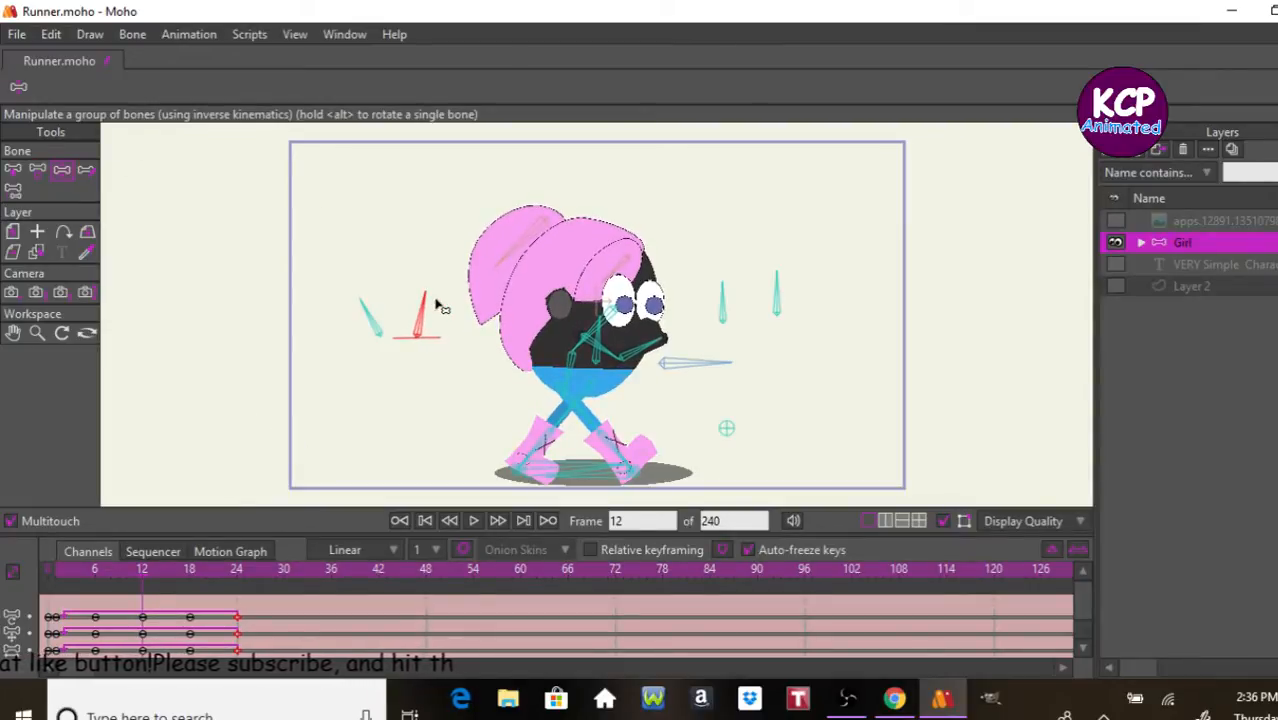
{"action": "key", "text": "space"}
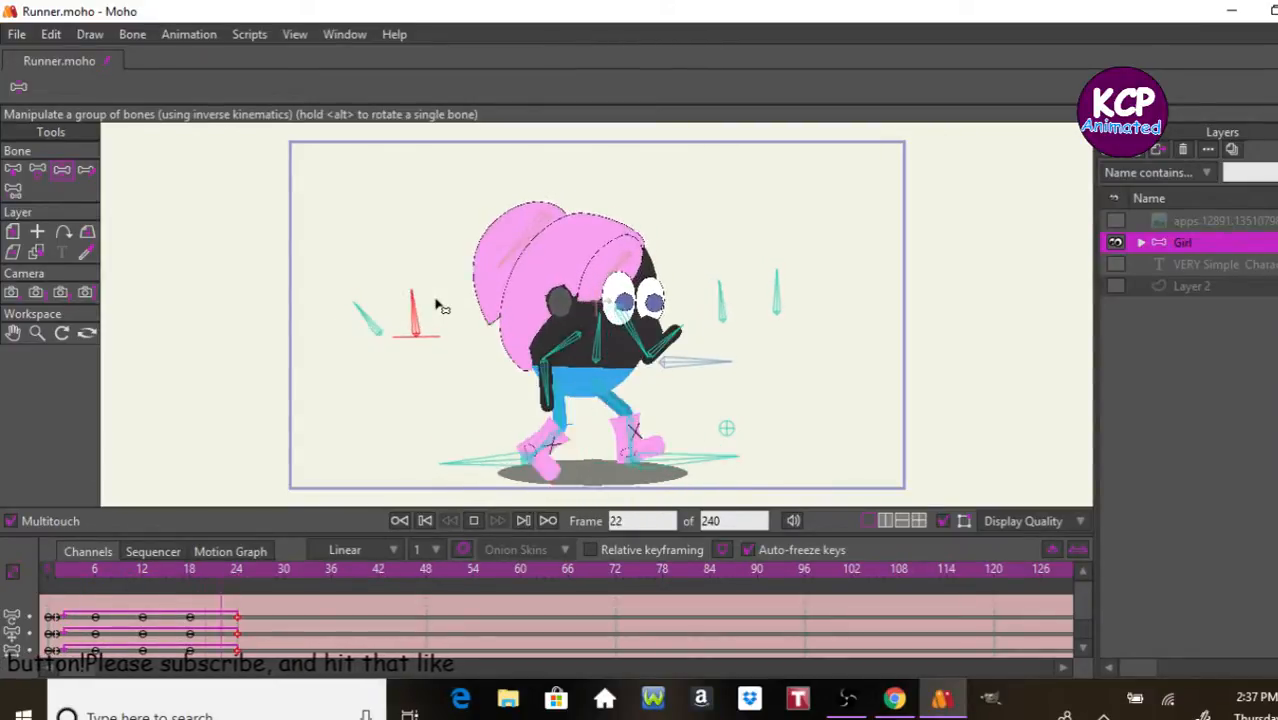
{"action": "key", "text": "space"}
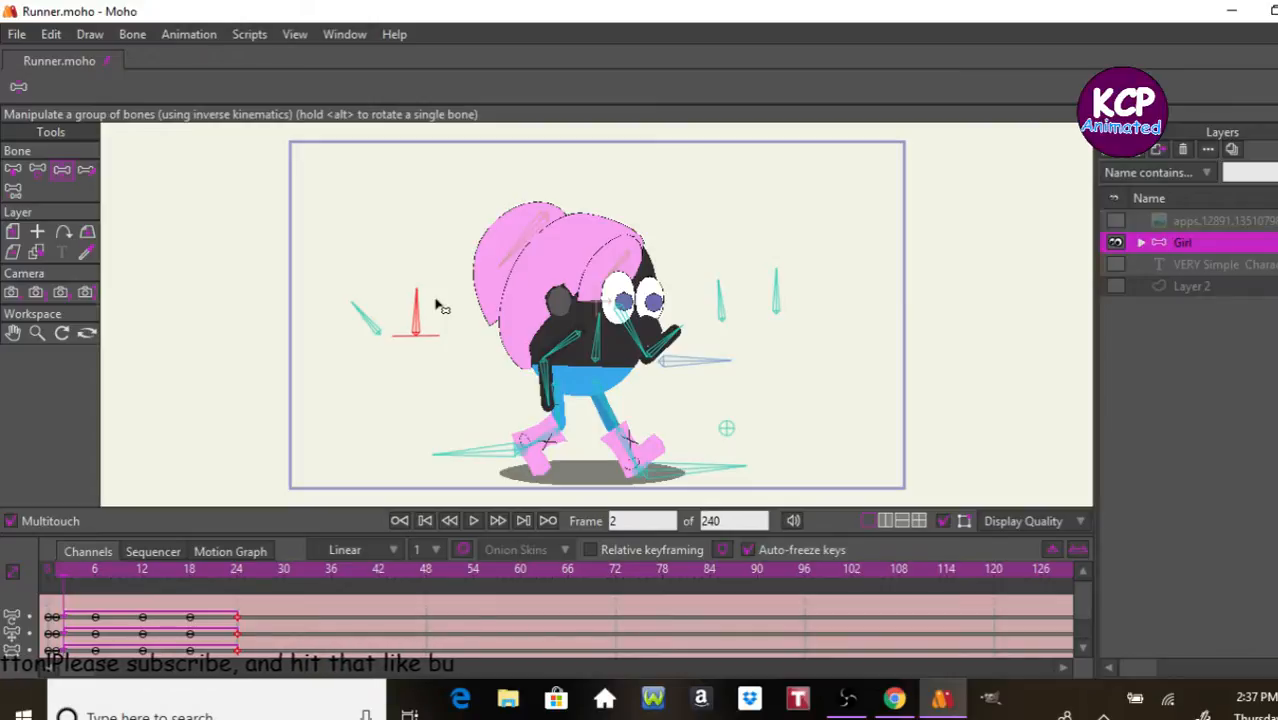
Step: Leave the Running action and return the Girl layer to its Mainline animation
{"action": "key", "text": "ctrl+shift+a"}
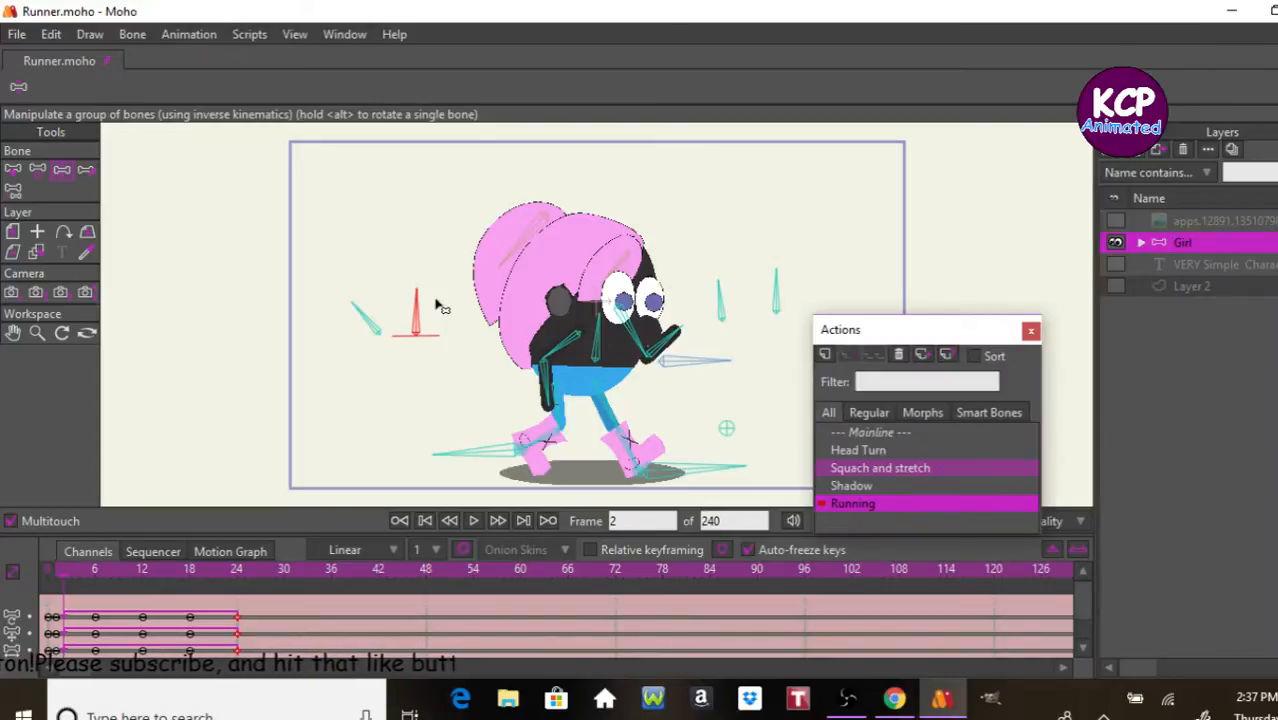
{"action": "left_click", "coordinate": [873, 436]}
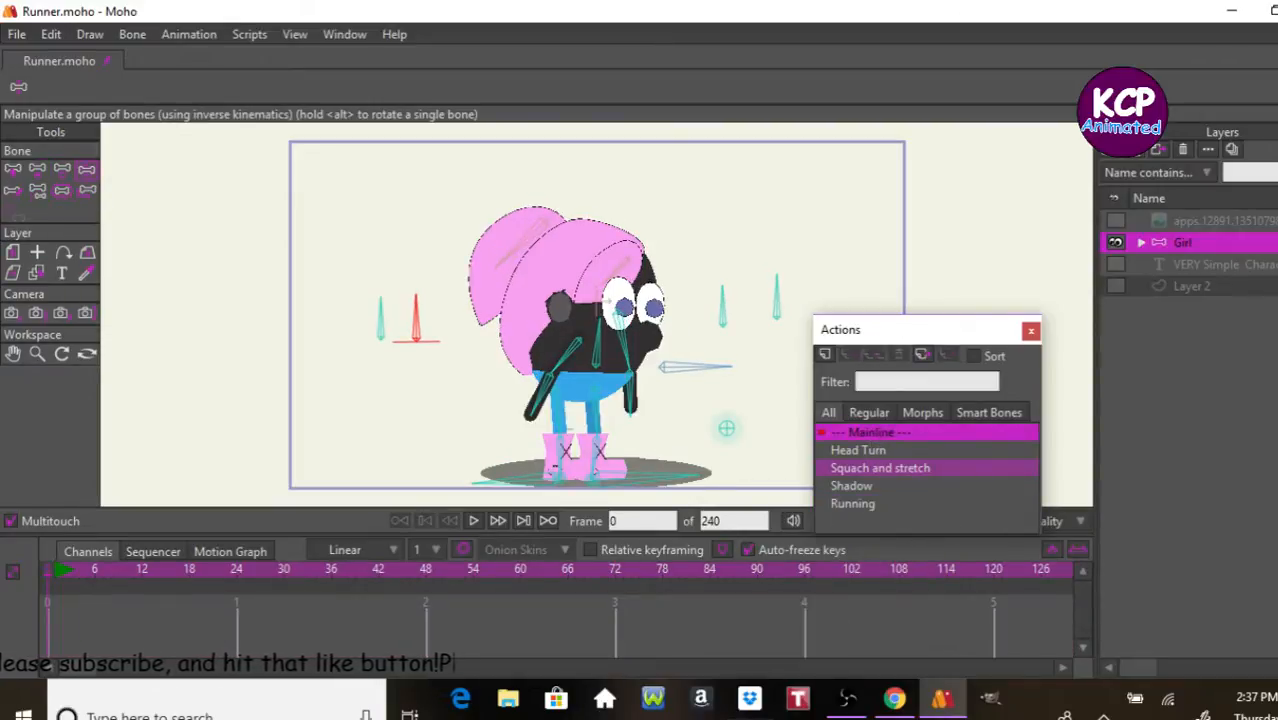
Step: Switch to Notepad and open the recent Overview file with the character's list of actions
{"action": "left_click", "coordinate": [752, 717]}
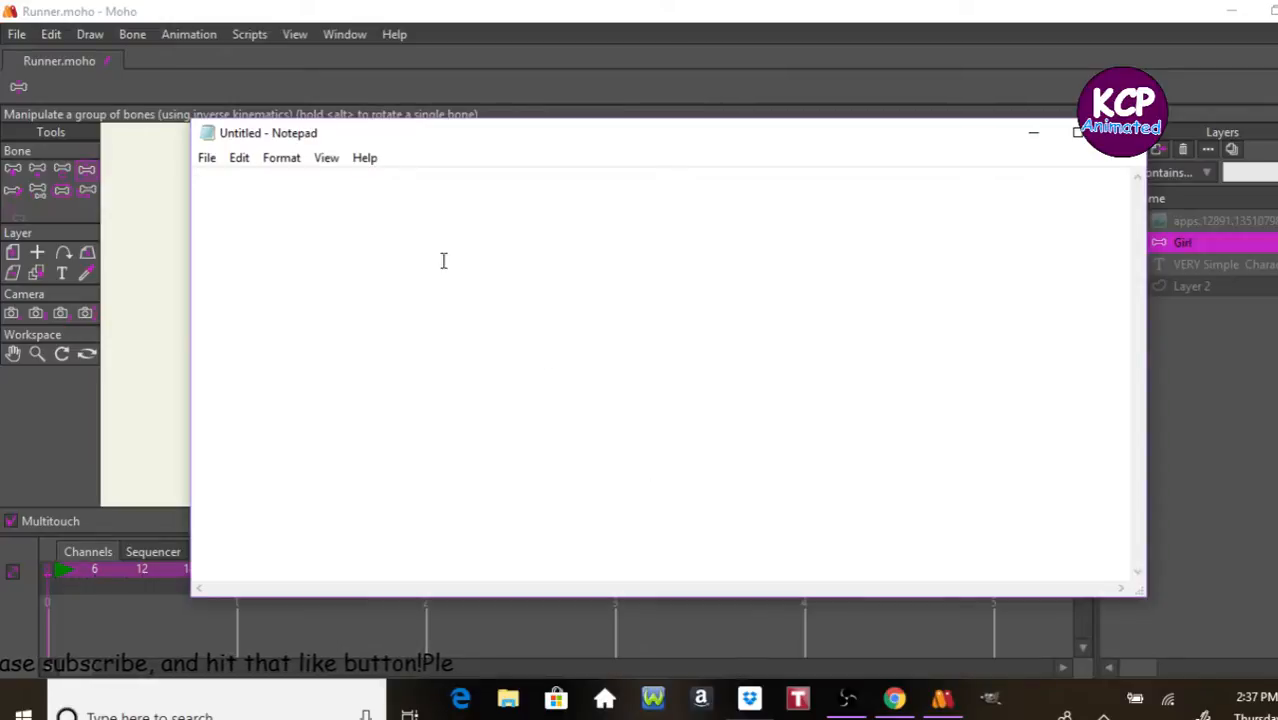
{"action": "left_click", "coordinate": [750, 717]}
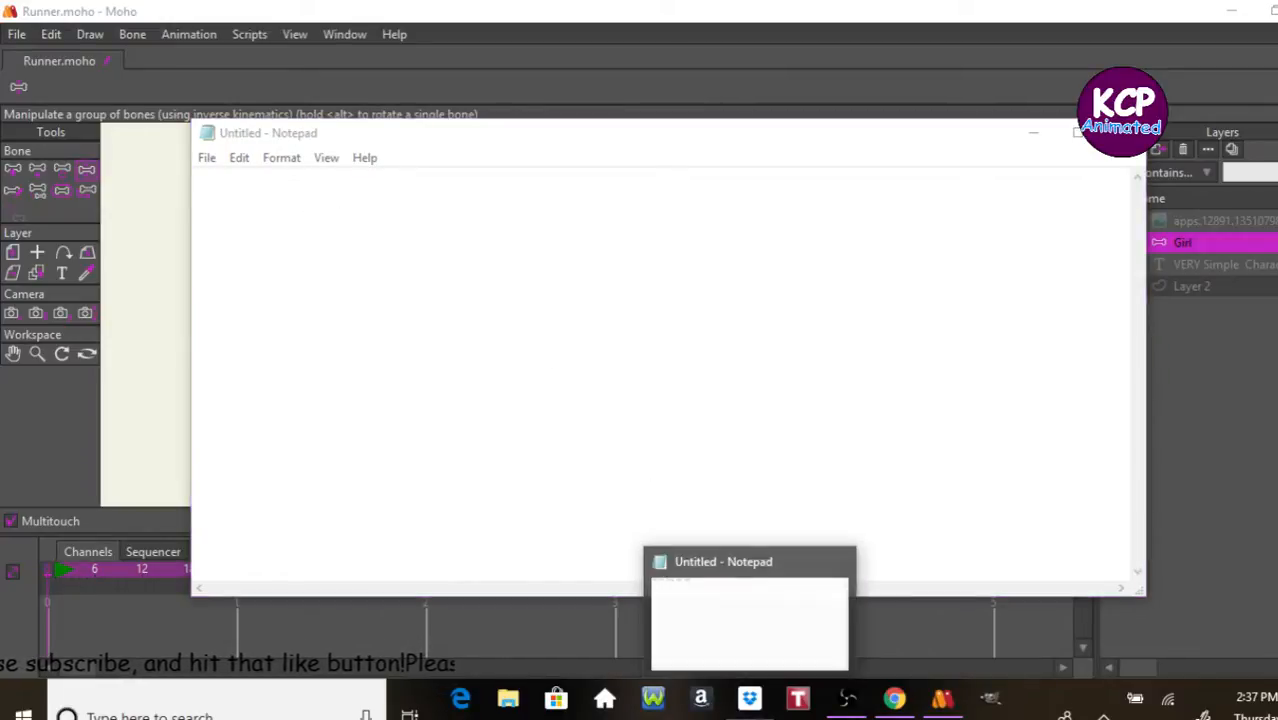
{"action": "right_click", "coordinate": [750, 698]}
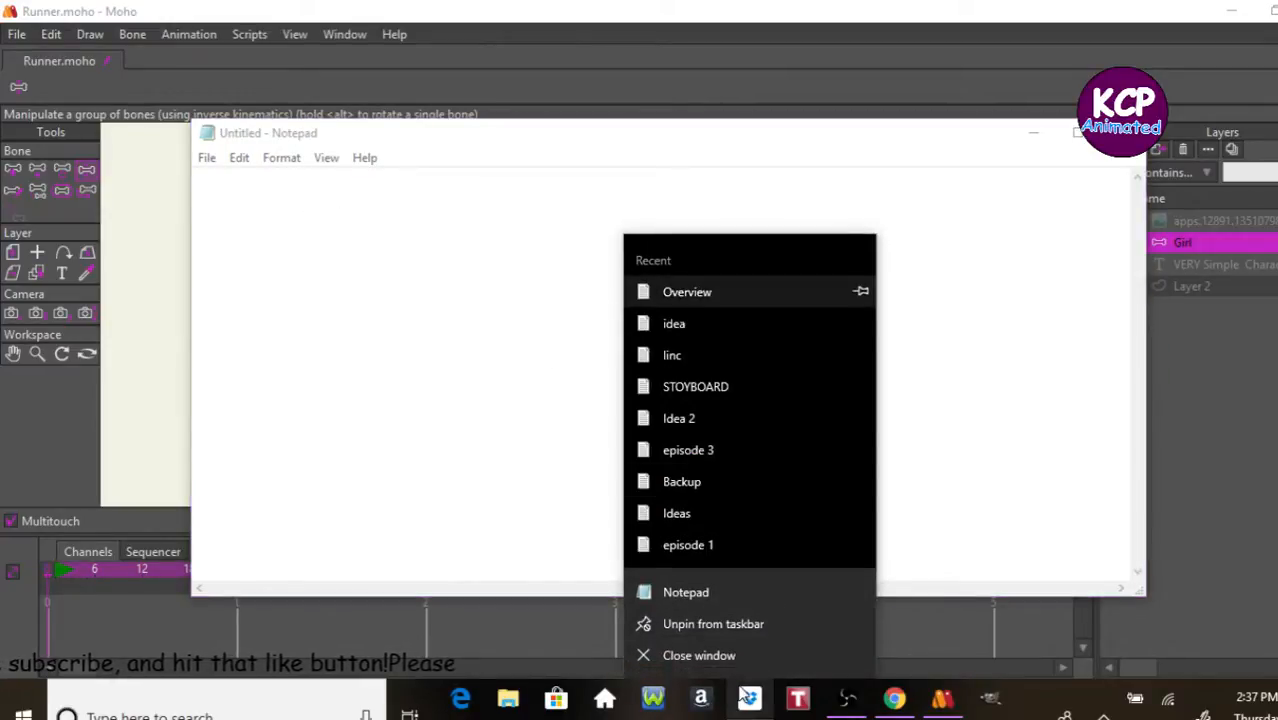
{"action": "left_click", "coordinate": [700, 291]}
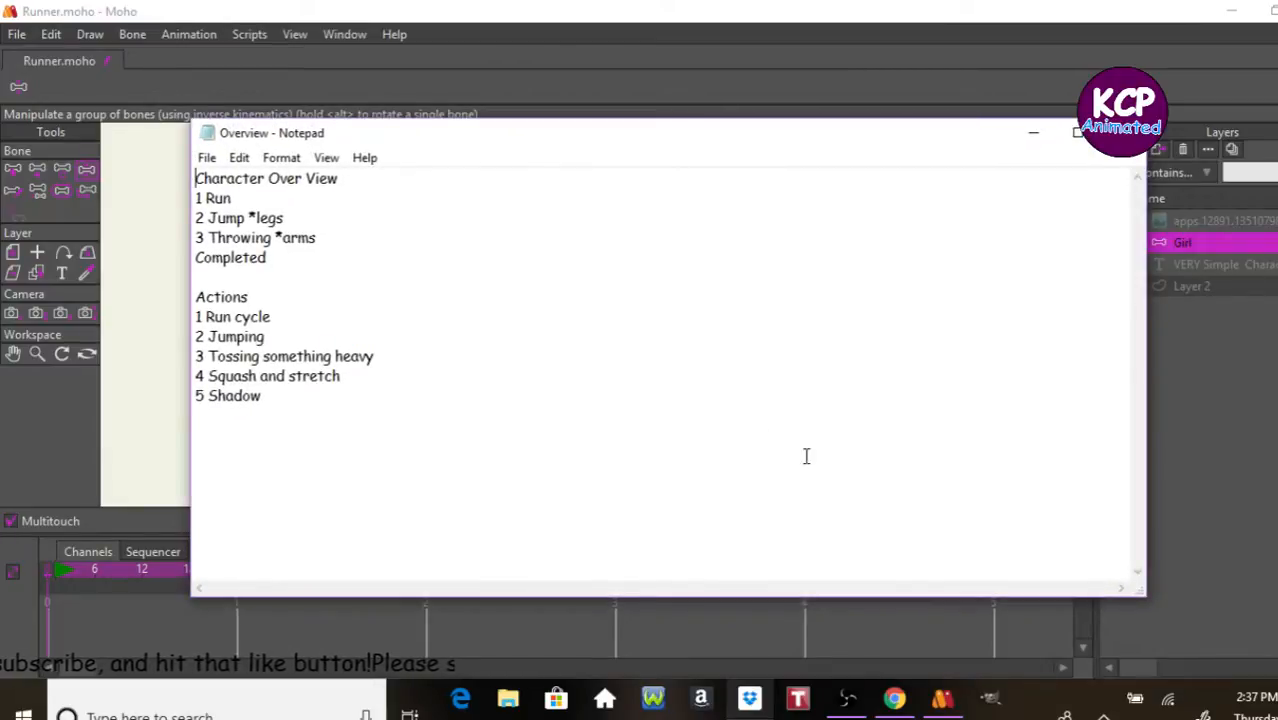
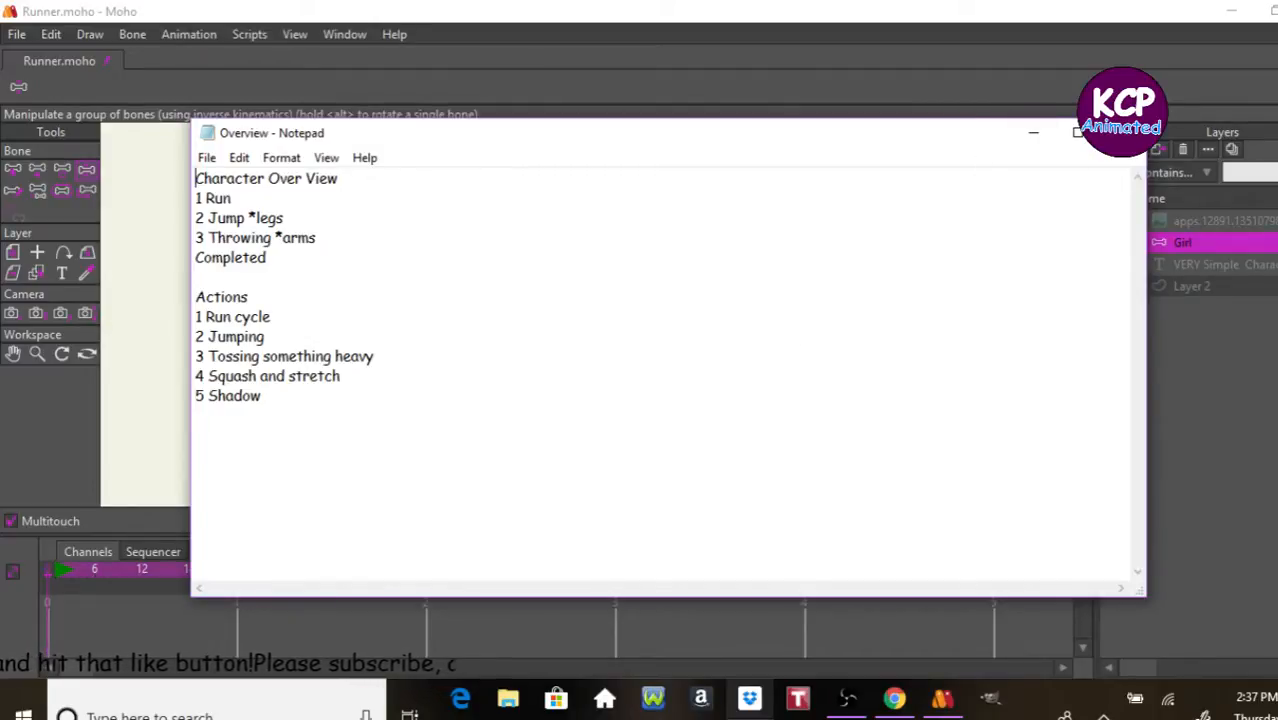
Step: Leave the Notepad notes, return to Moho, and expand the Girl bone layer to list its sublayers, keeping Girl selected
{"action": "key", "text": "ctrl+n"}
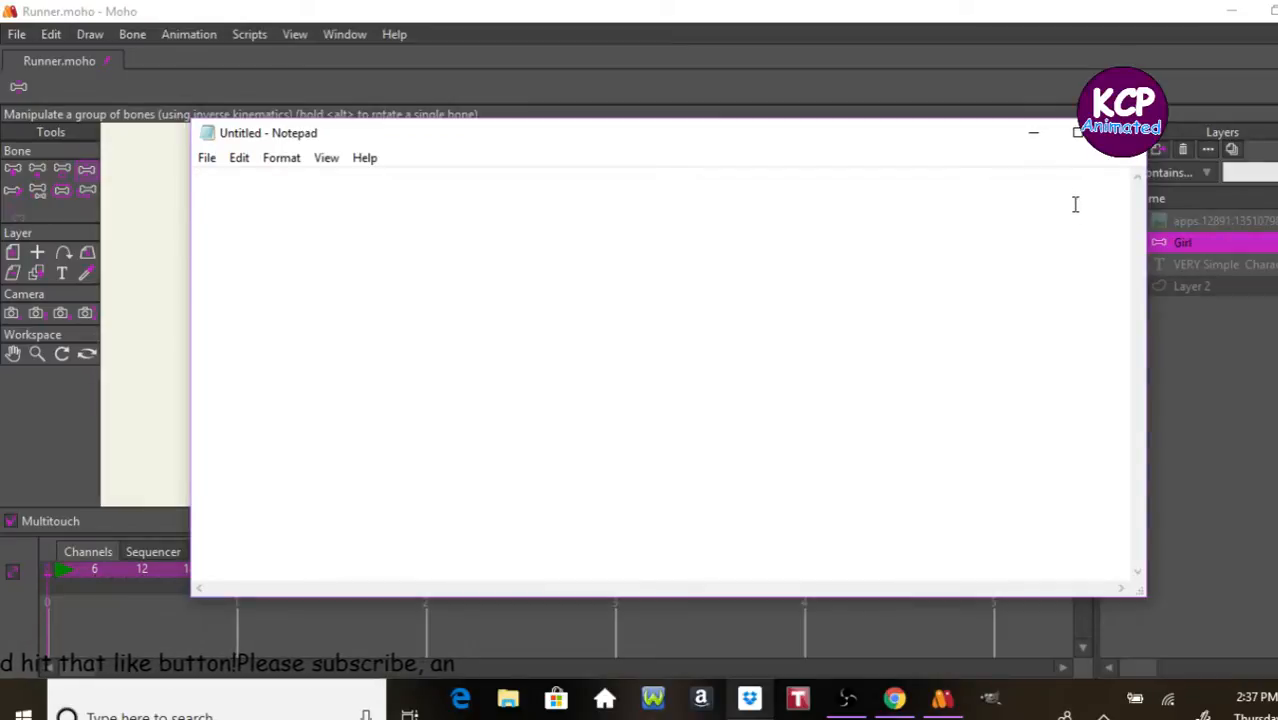
{"action": "left_click", "coordinate": [1080, 130]}
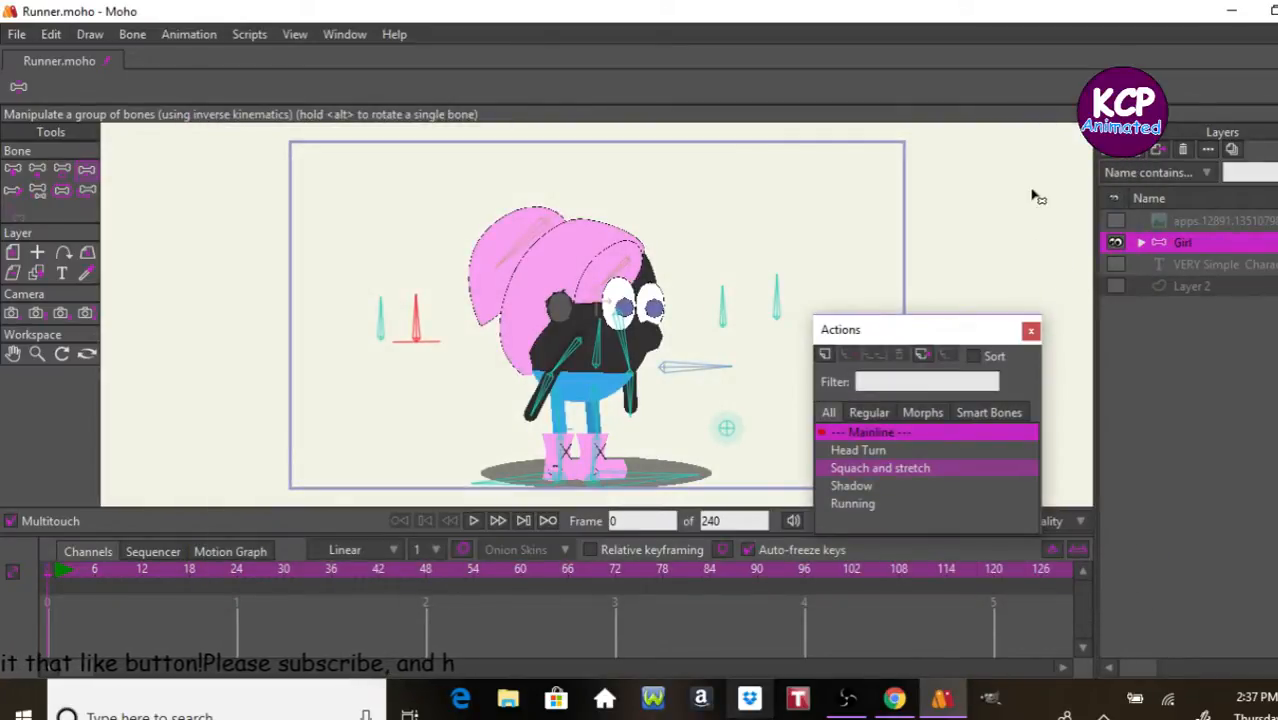
{"action": "left_click", "coordinate": [1142, 245]}
{"action": "left_click", "coordinate": [1152, 264]}
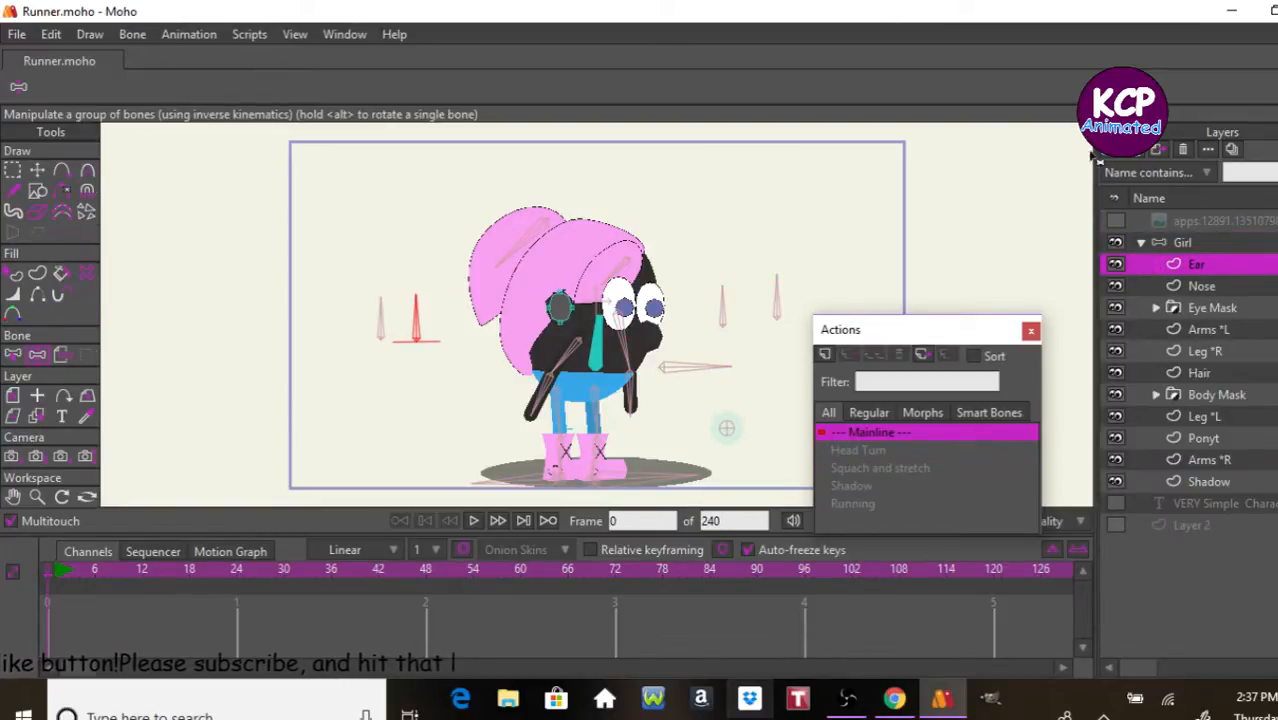
{"action": "left_click", "coordinate": [1134, 240]}
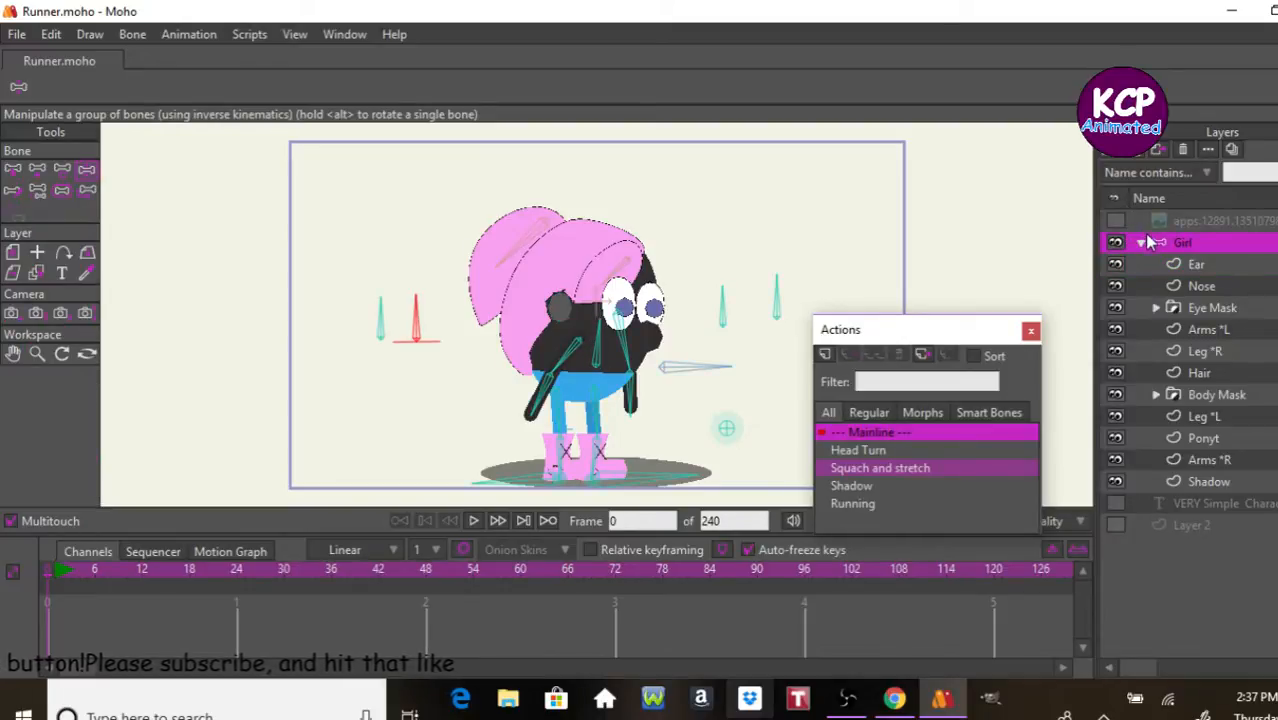
Step: With the horizontal bone B1 as parent, add a pin bone in the empty space beyond its tip and name it Ball
{"action": "left_click", "coordinate": [60, 191]}
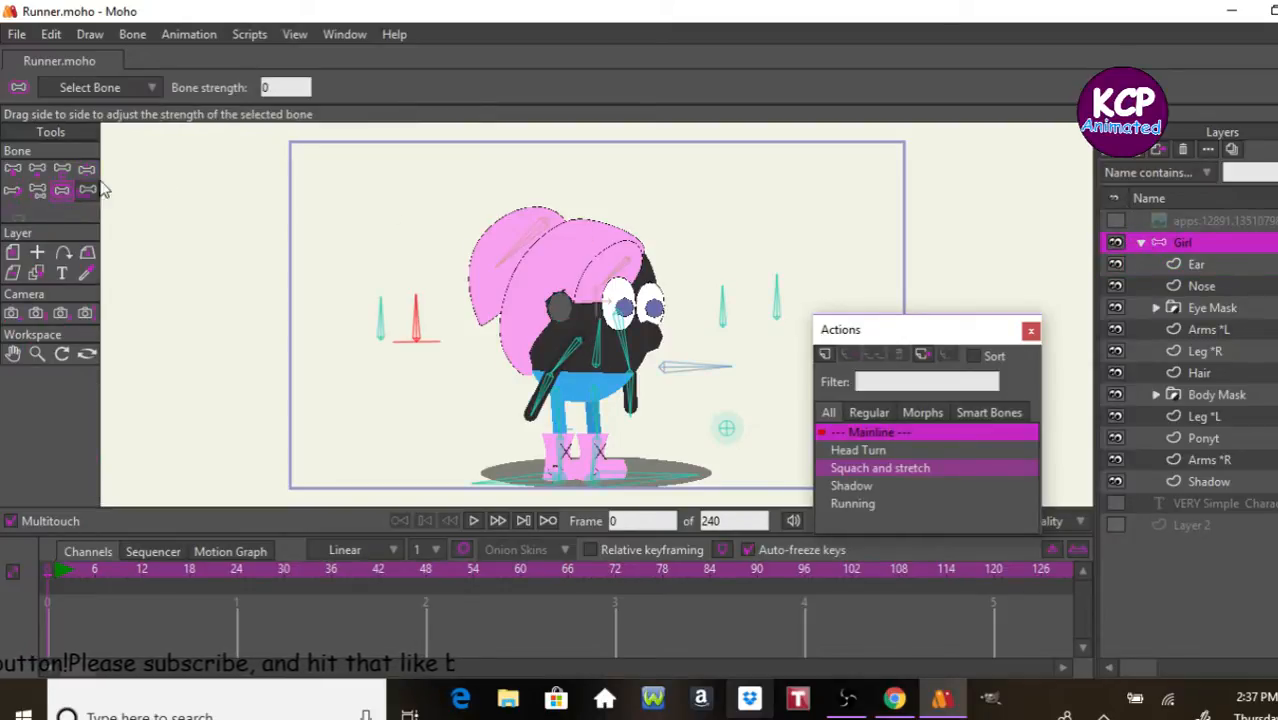
{"action": "left_click", "coordinate": [726, 428]}
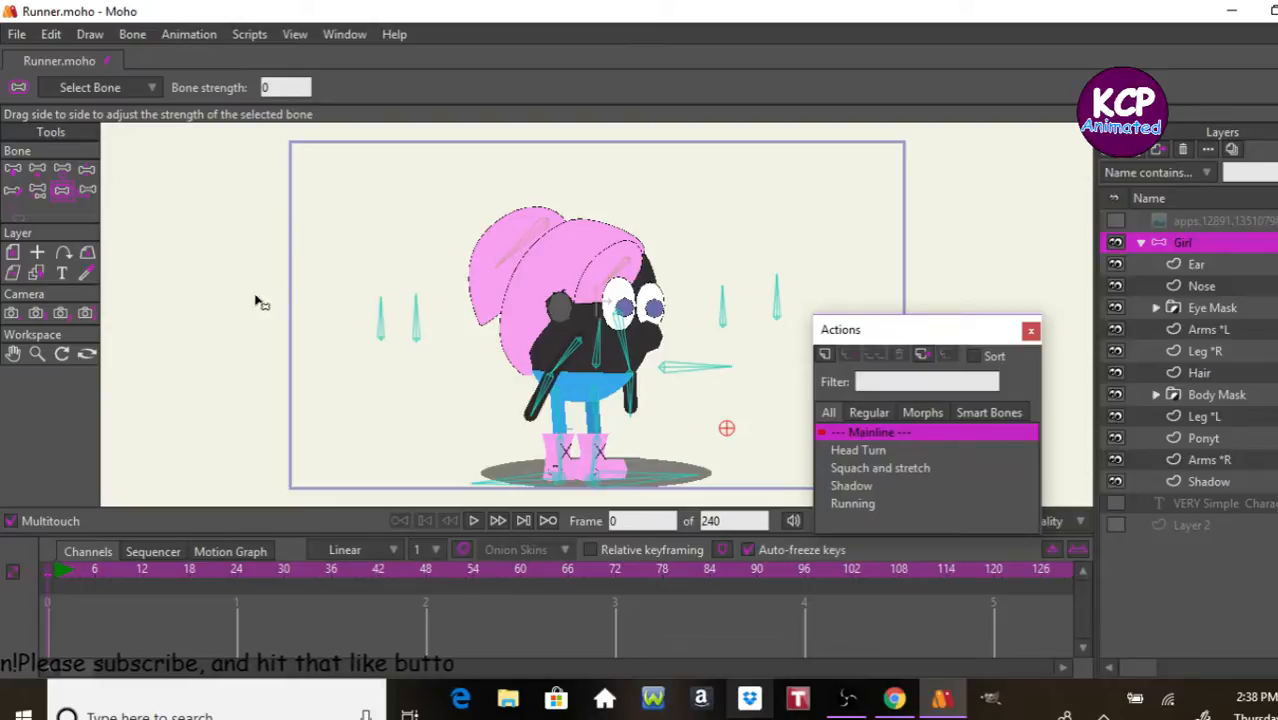
{"action": "left_click", "coordinate": [12, 172]}
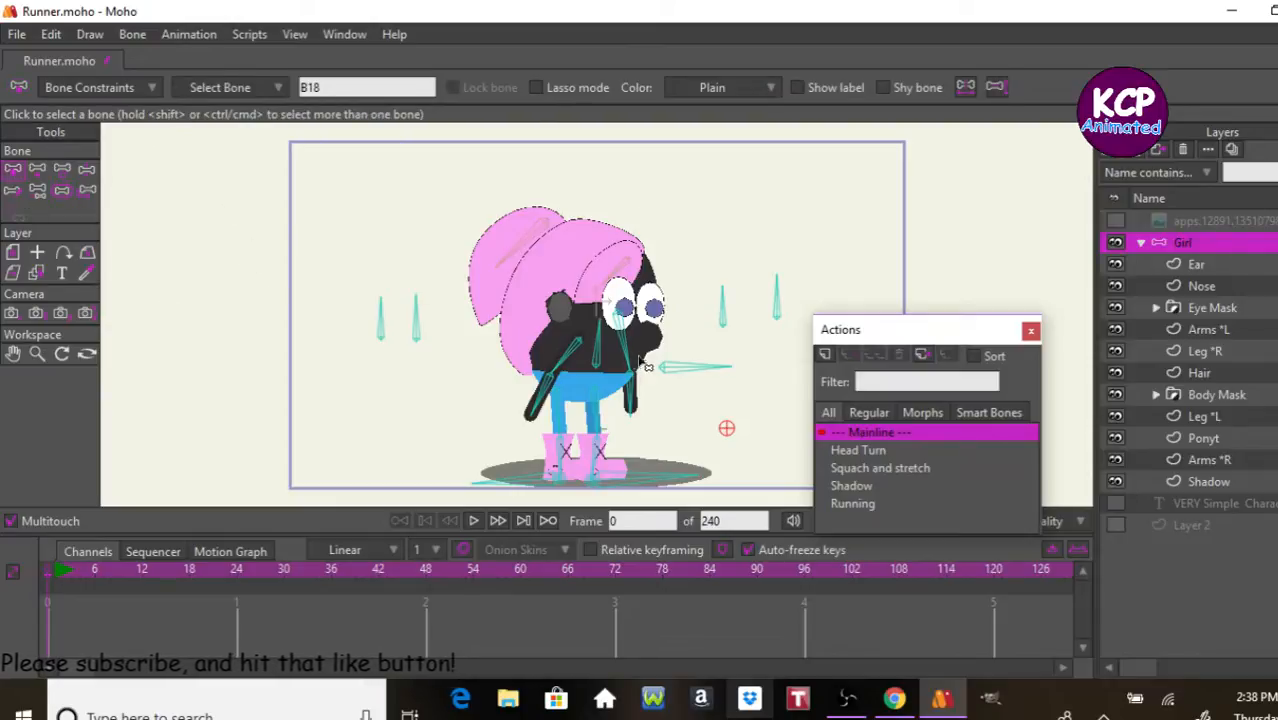
{"action": "left_click", "coordinate": [700, 372]}
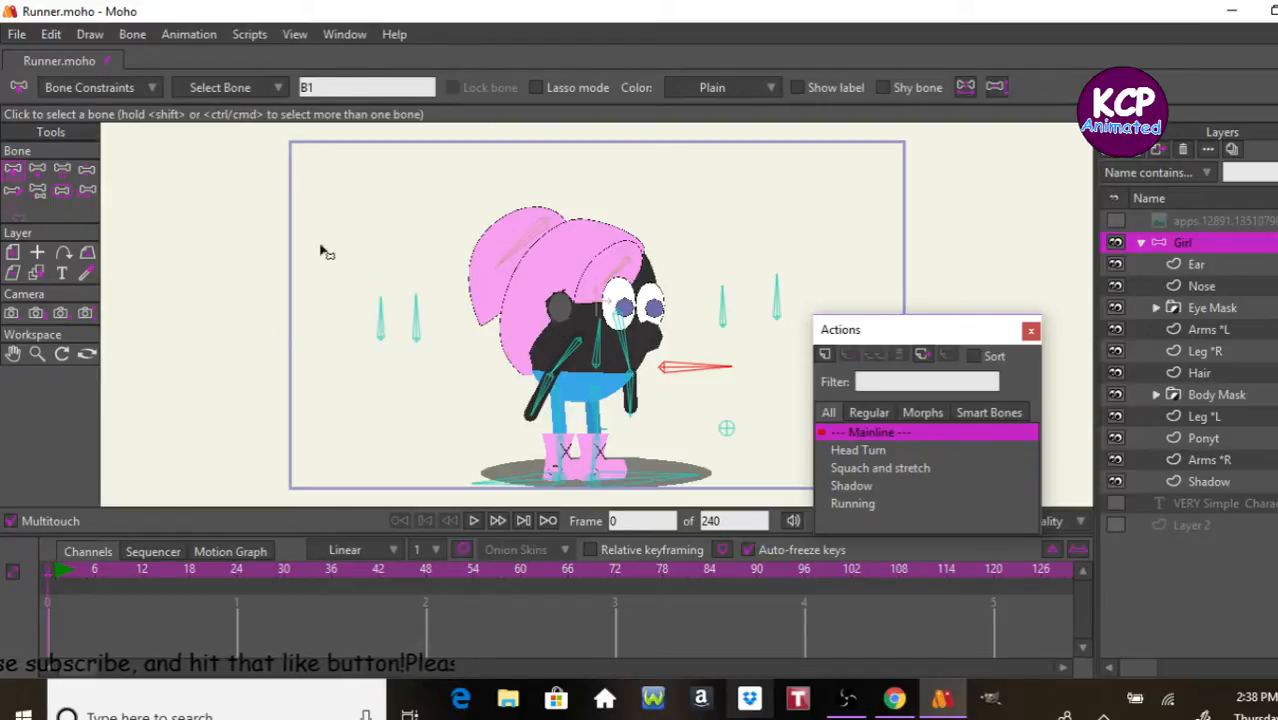
{"action": "left_click", "coordinate": [1031, 330]}
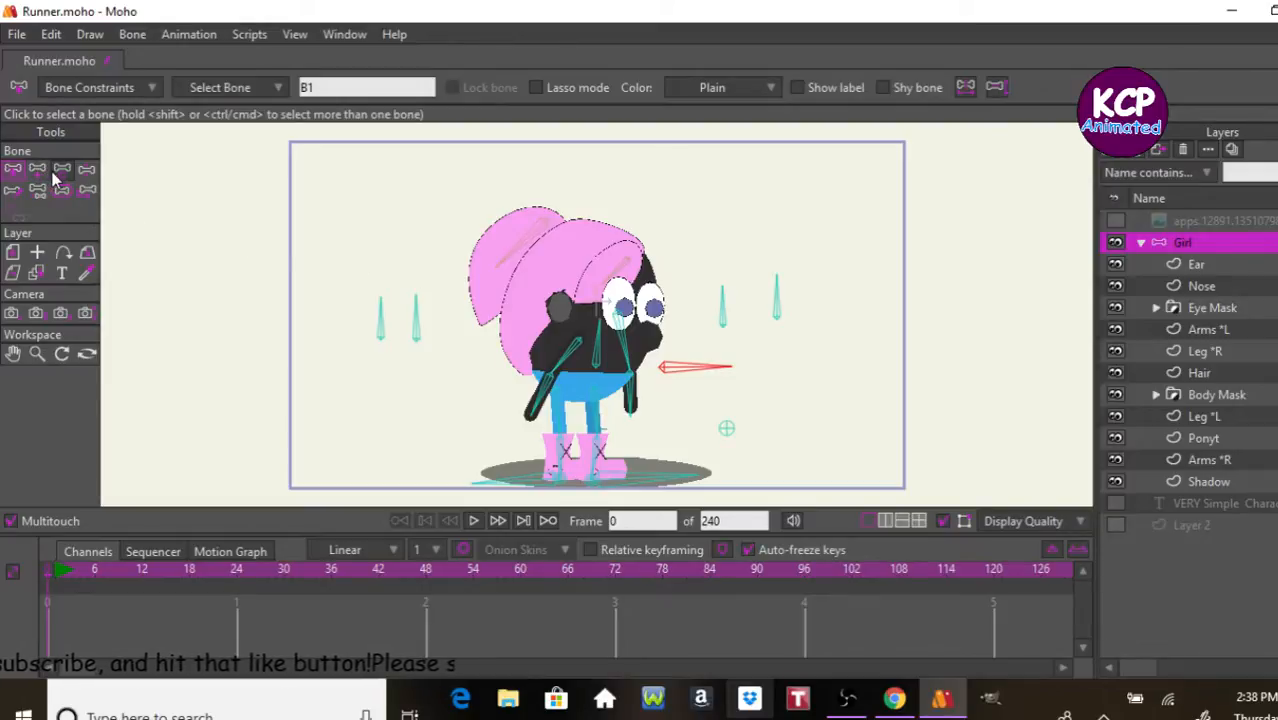
{"action": "left_click", "coordinate": [37, 170]}
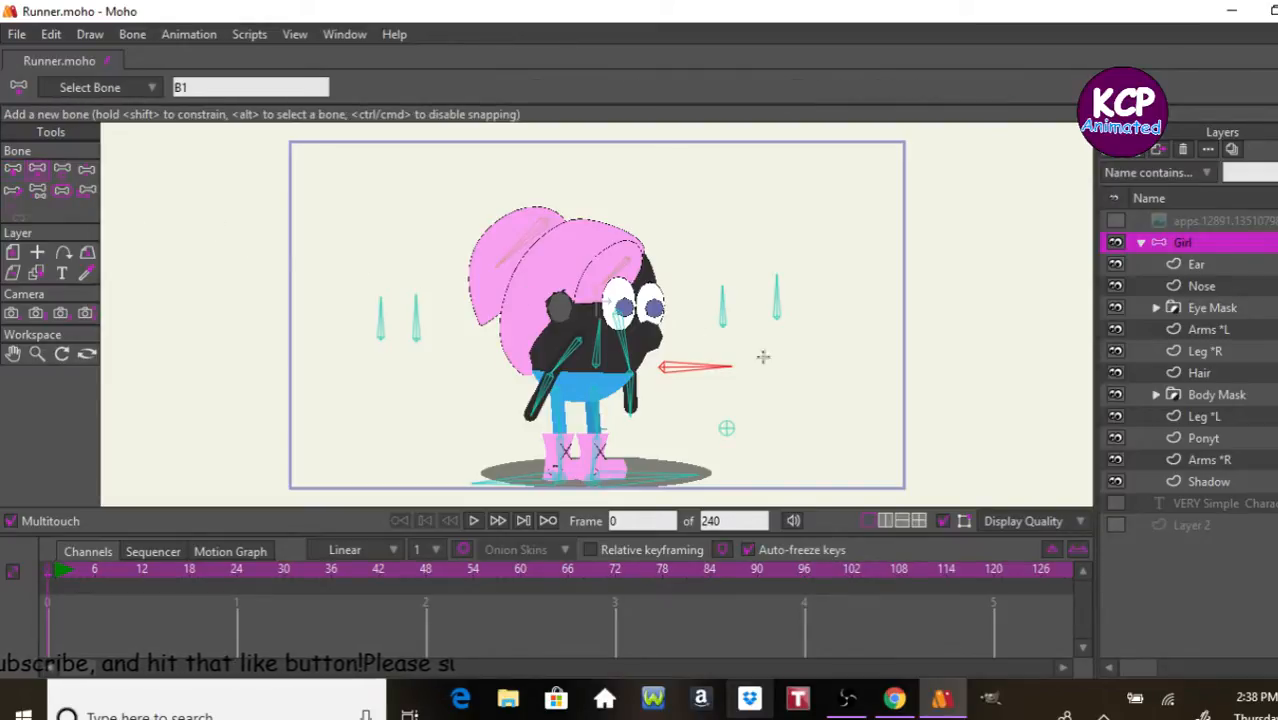
{"action": "left_click", "coordinate": [842, 369]}
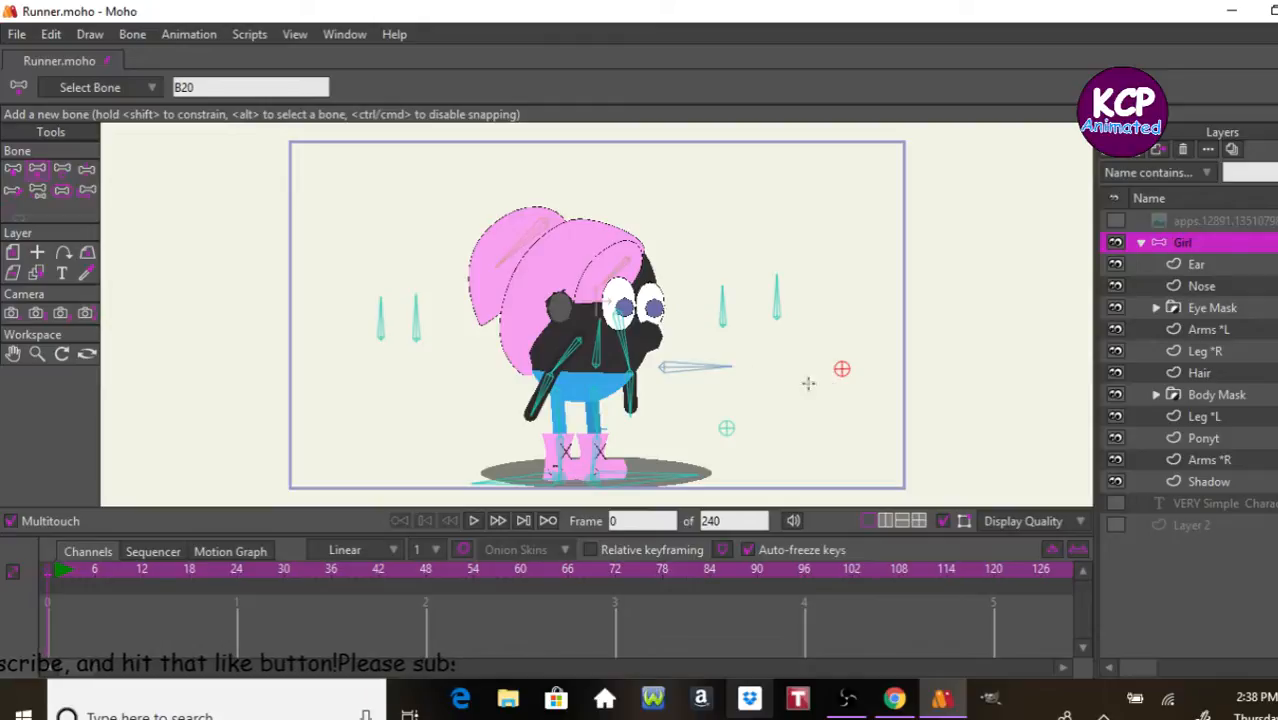
{"action": "left_click", "coordinate": [264, 87]}
{"action": "type", "text": "Ball"}
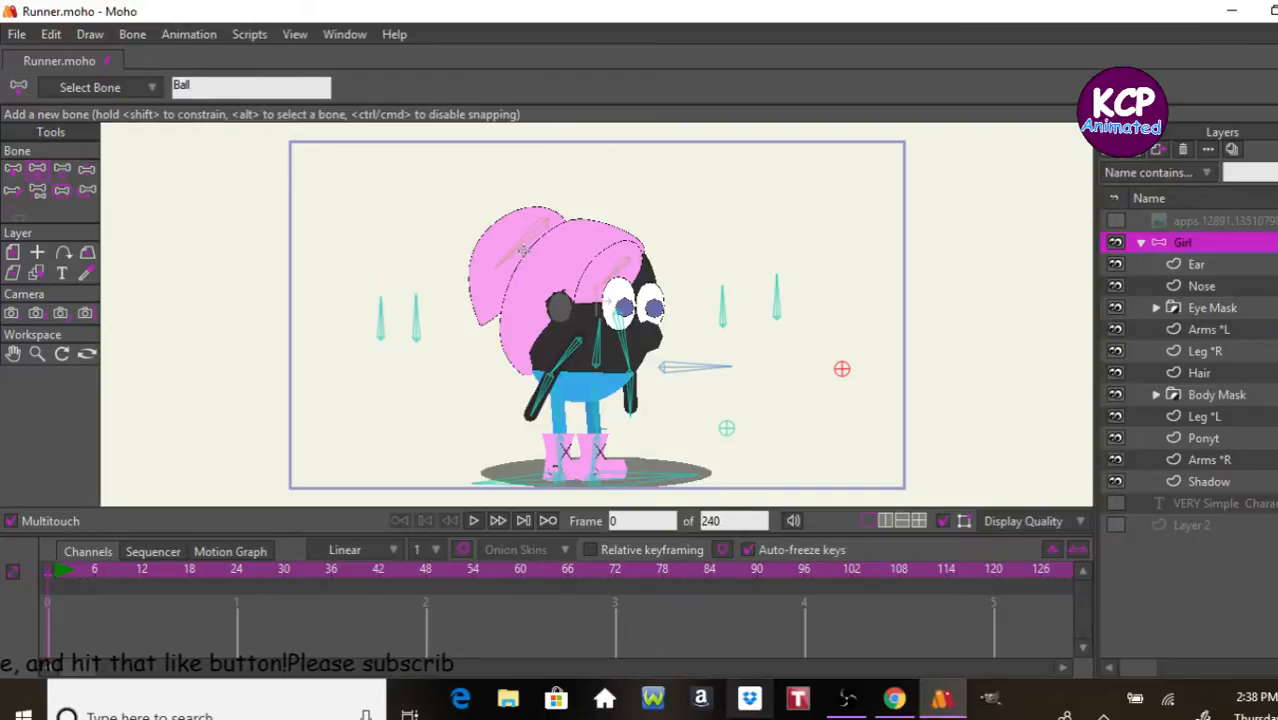
{"action": "key", "text": "Return"}
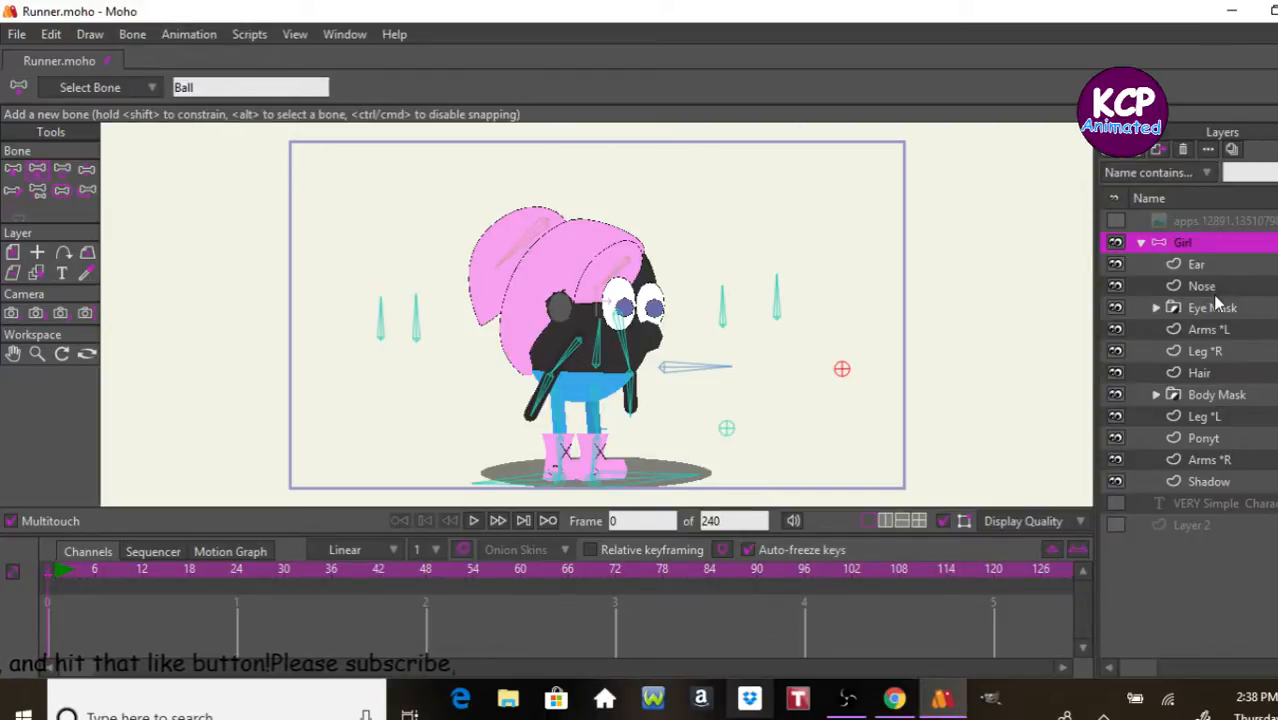
Step: Add a vector layer named Ball above the Ear layer inside Girl and bind it to the Ball pin bone
{"action": "left_click", "coordinate": [1230, 266]}
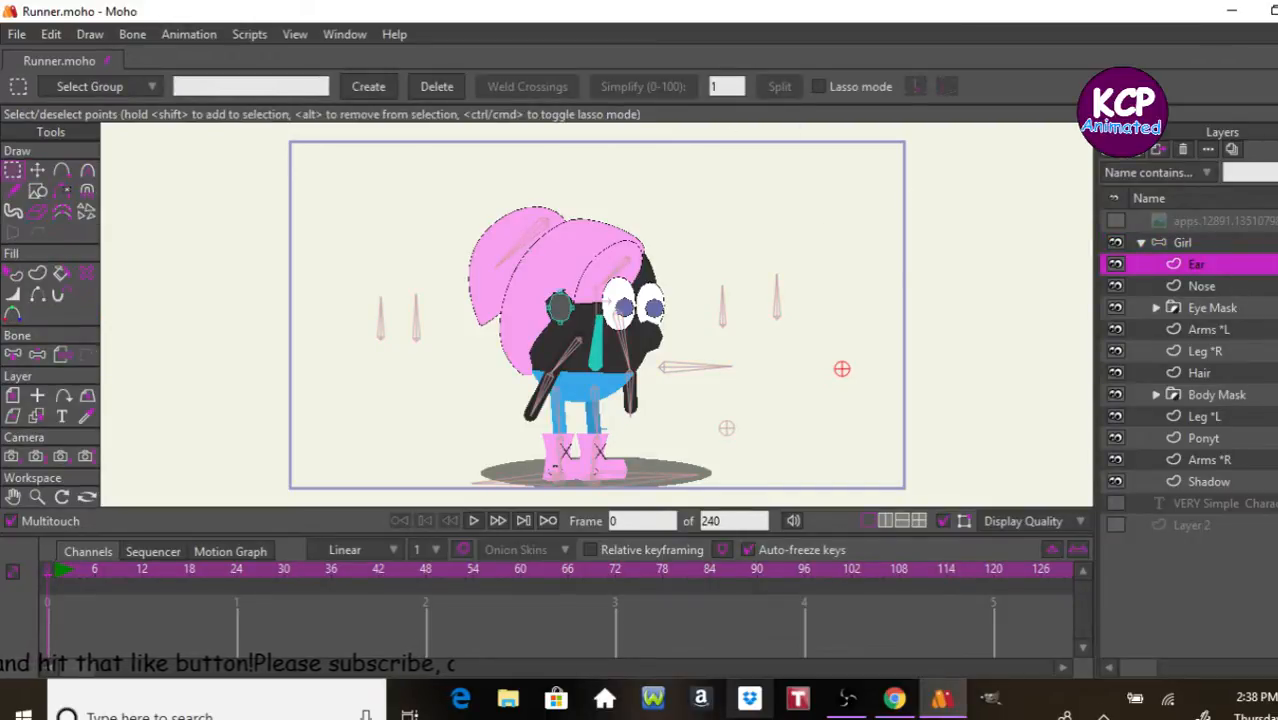
{"action": "left_click", "coordinate": [1106, 156]}
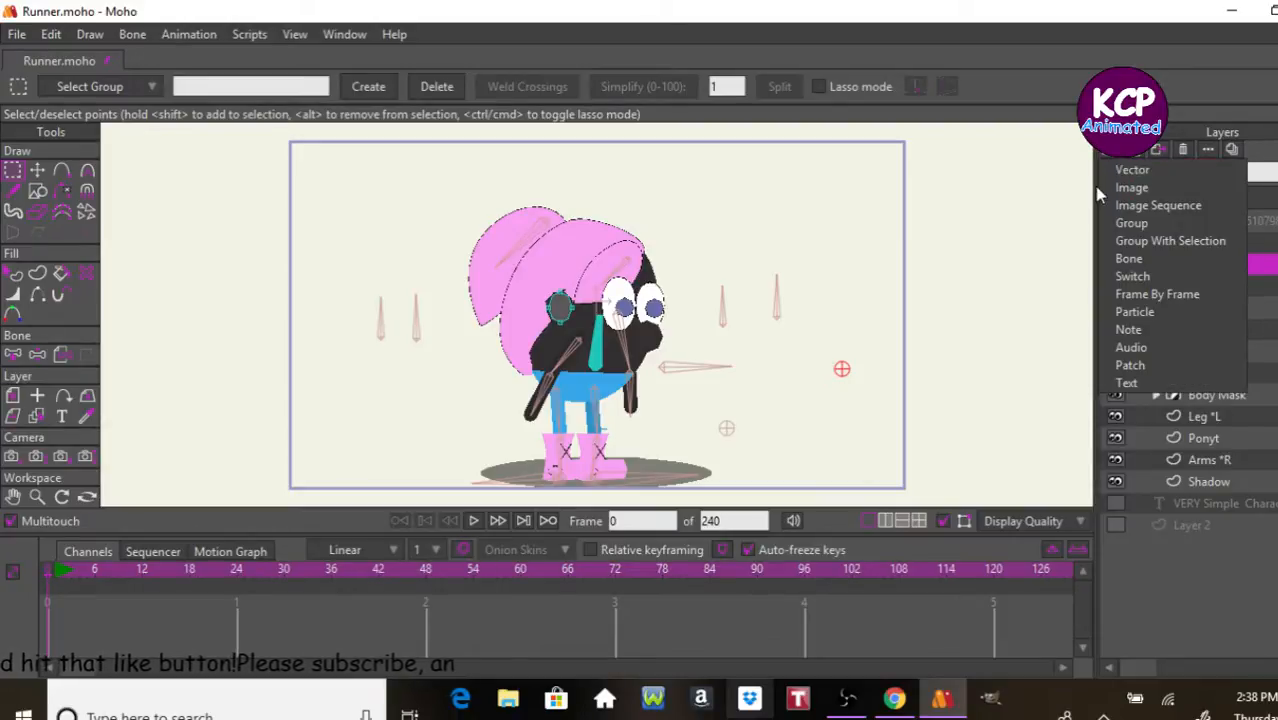
{"action": "left_click", "coordinate": [1120, 166]}
{"action": "double_click", "coordinate": [1229, 265]}
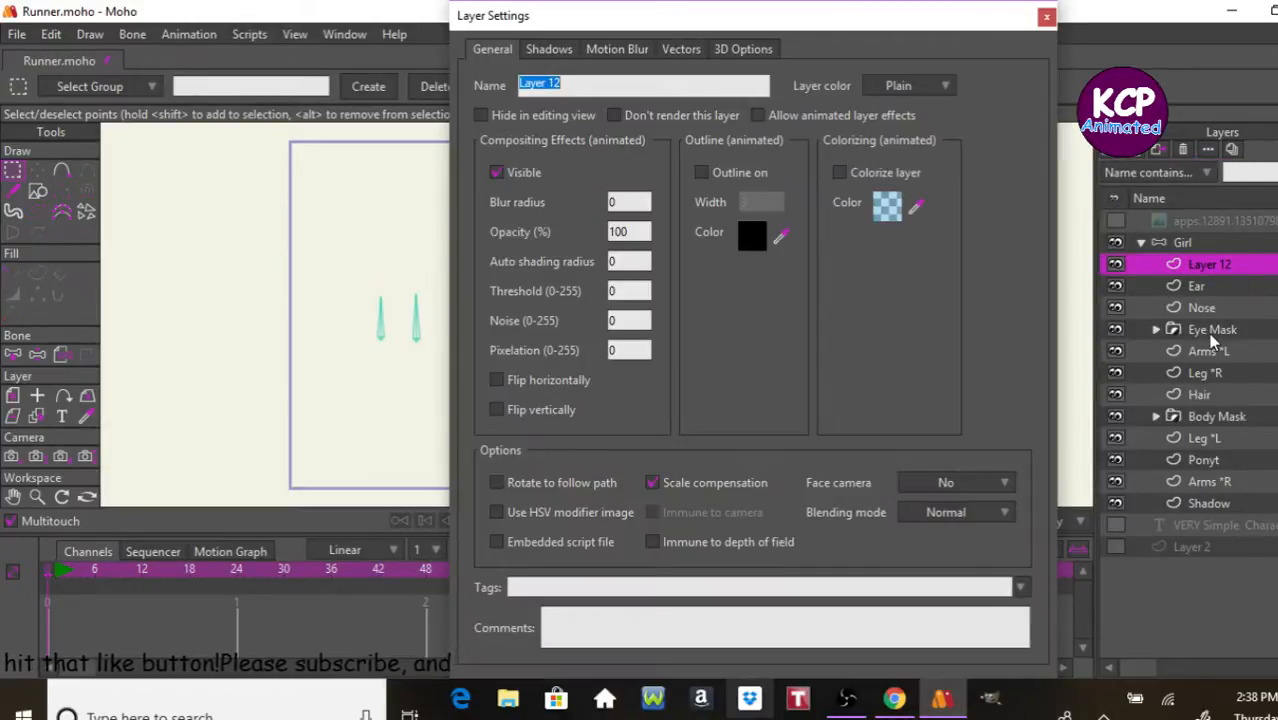
{"action": "type", "text": "Ball"}
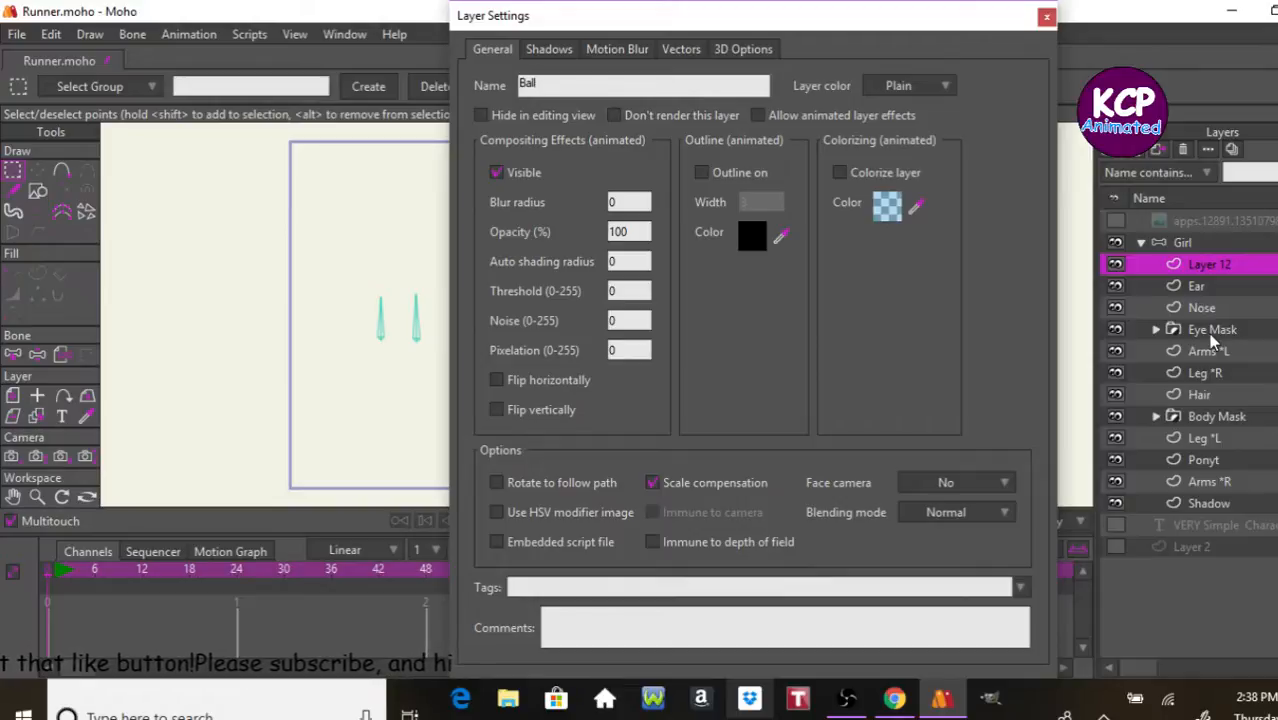
{"action": "key", "text": "Return"}
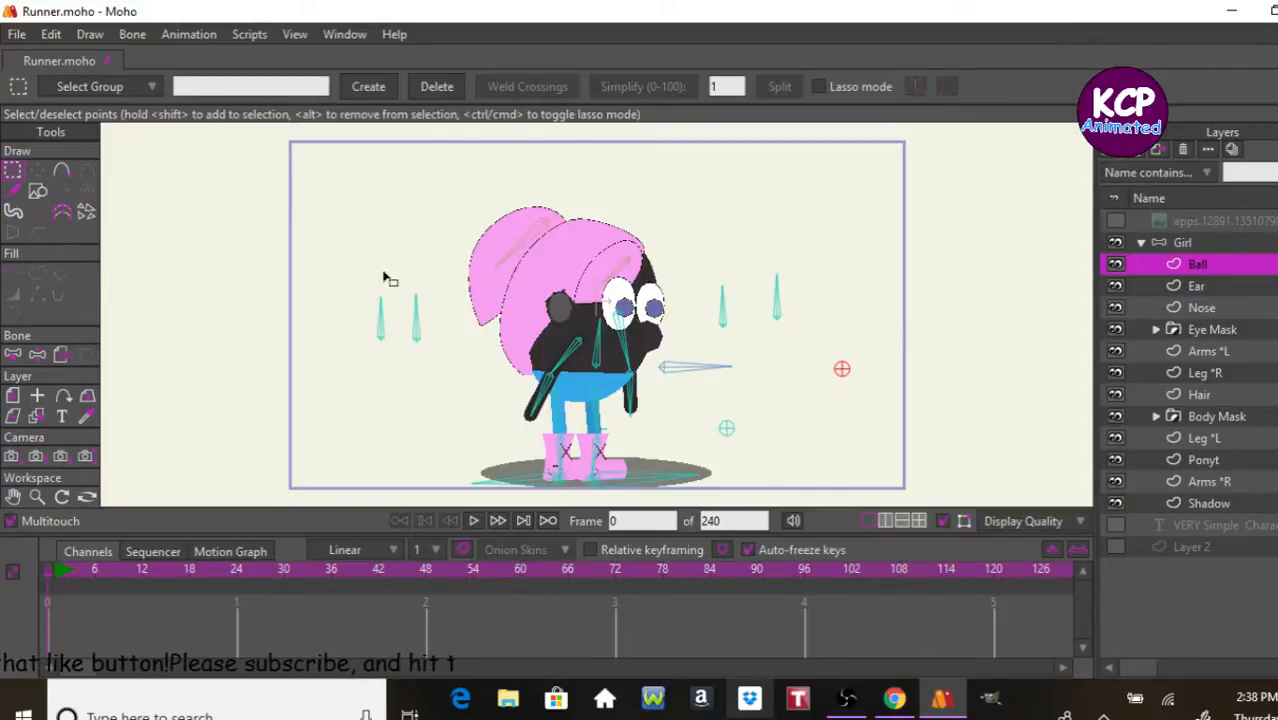
{"action": "left_click", "coordinate": [62, 355]}
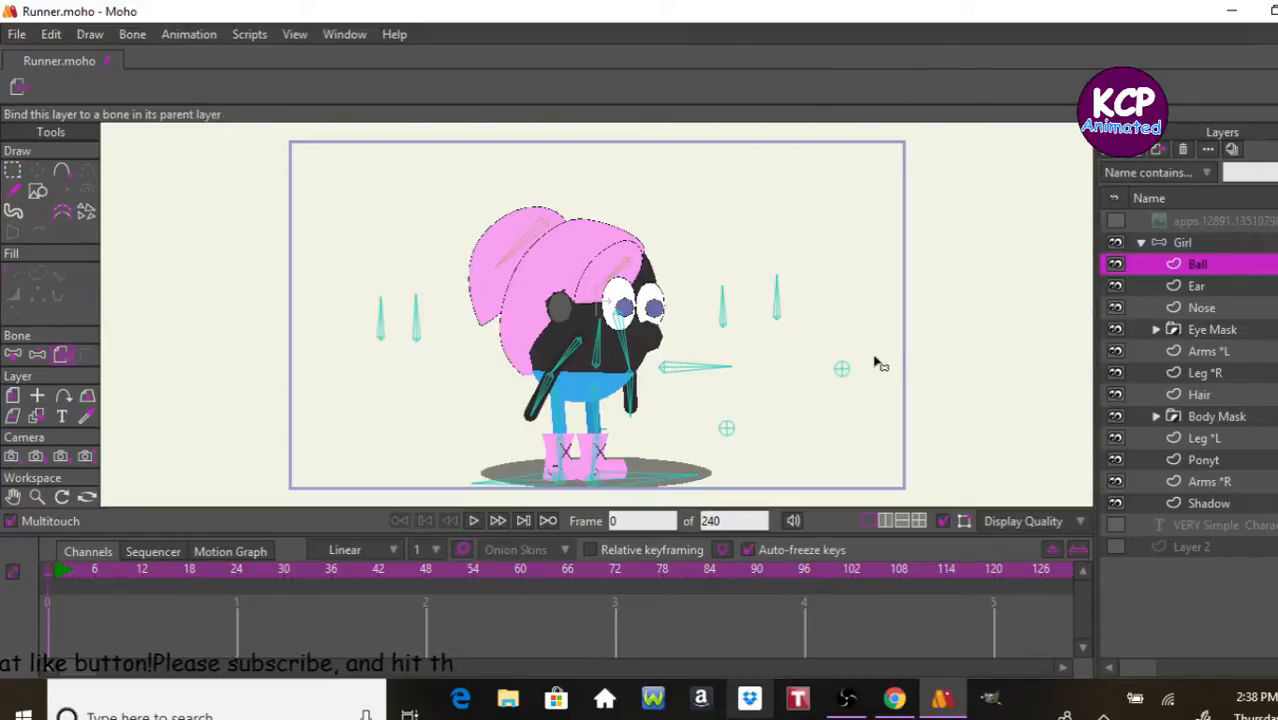
{"action": "left_click", "coordinate": [842, 368]}
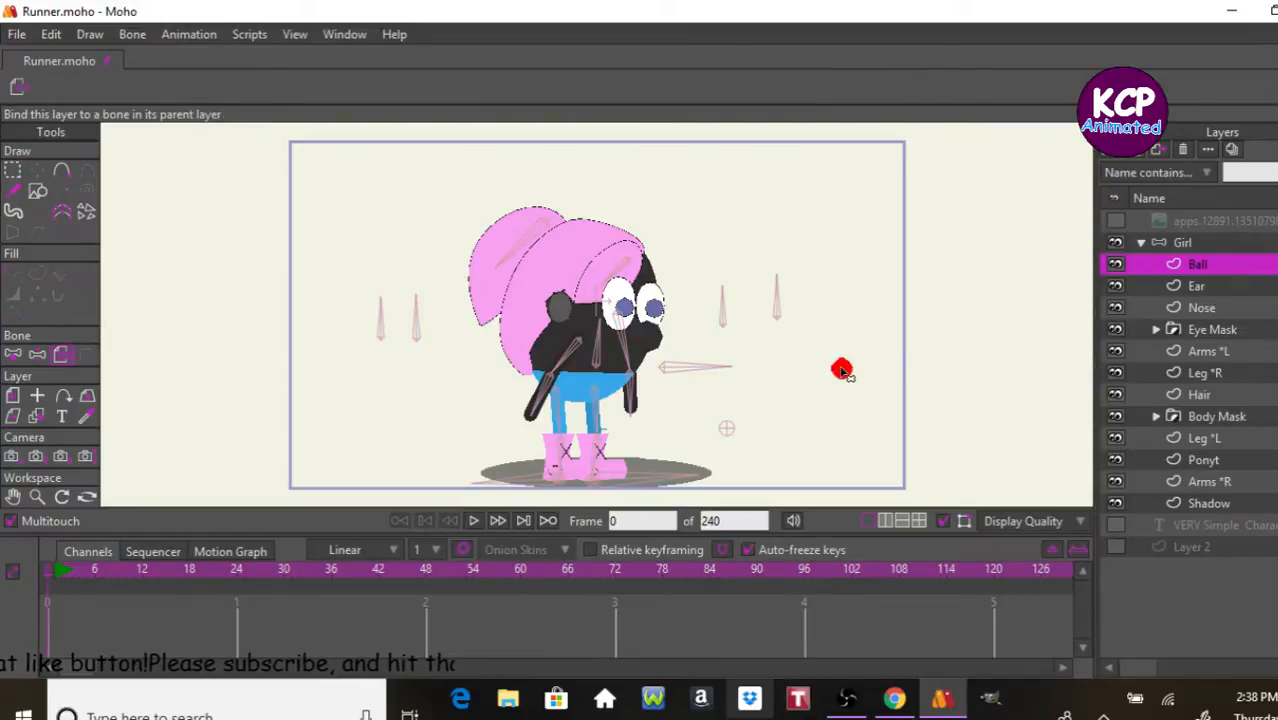
Step: Reset the default style, choose a dark red fill, and draw a filled circle over the Ball pin bone
{"action": "left_click", "coordinate": [38, 192]}
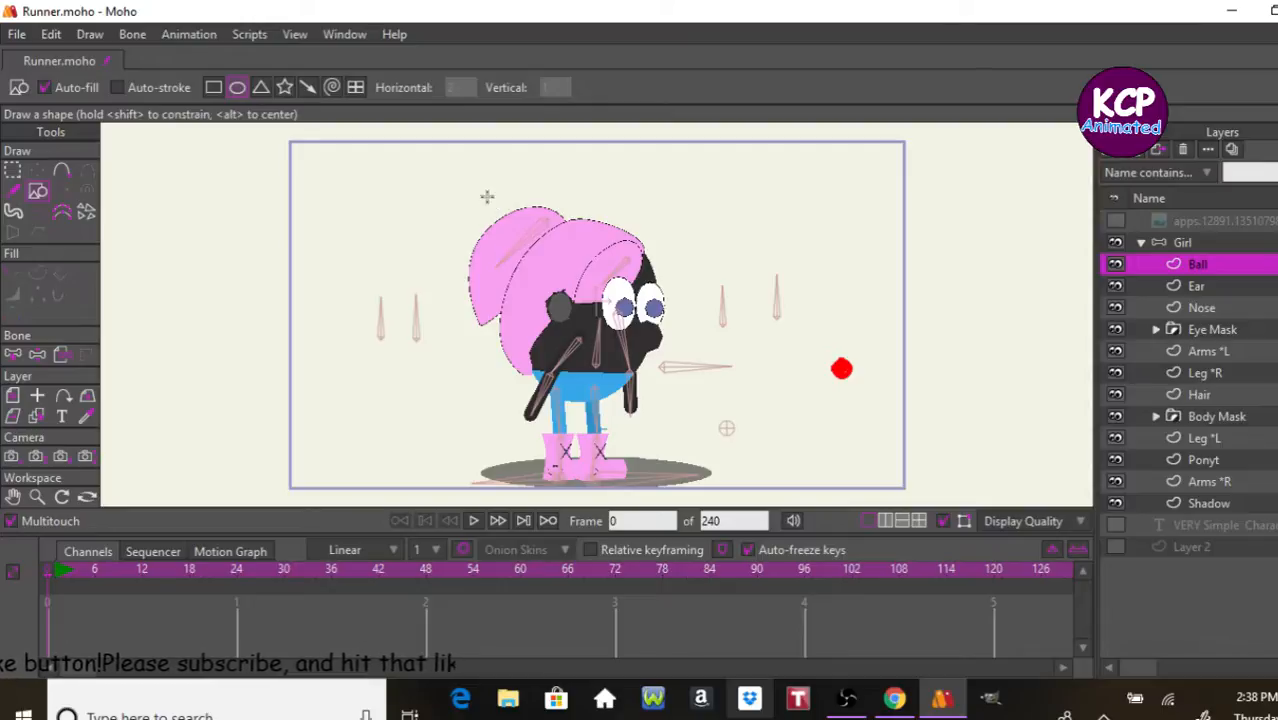
{"action": "key", "text": "ctrl+]"}
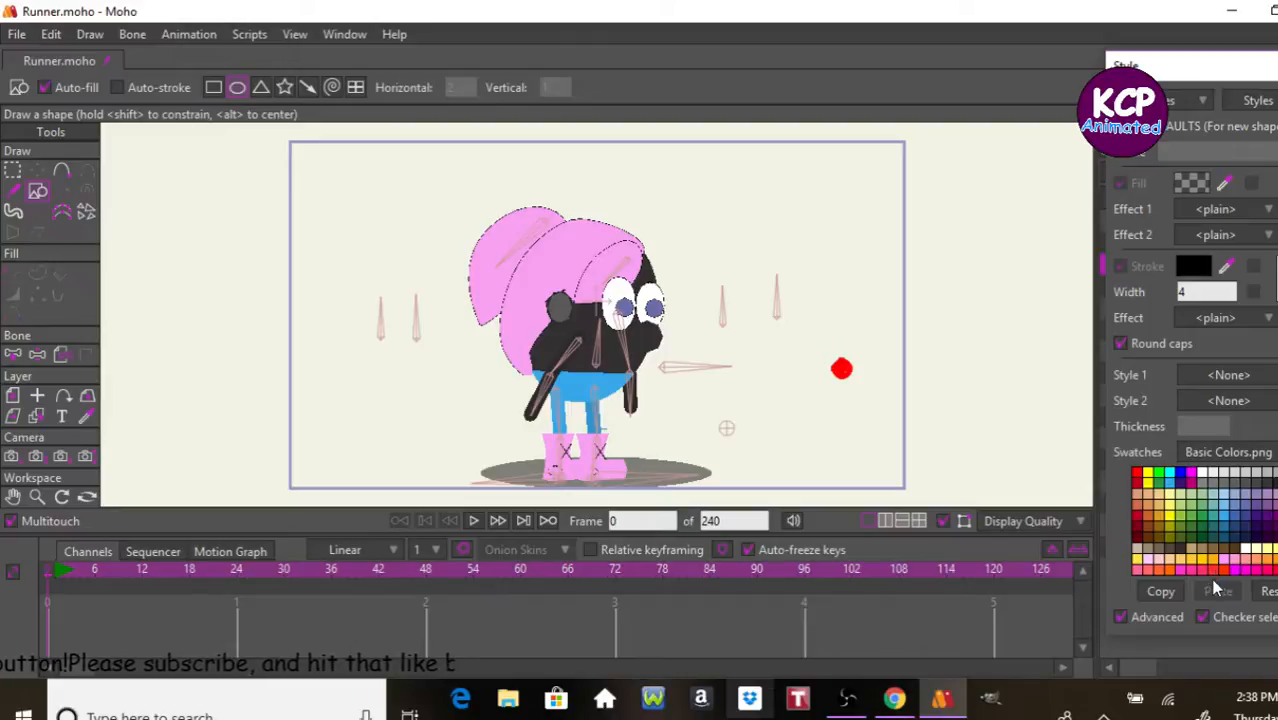
{"action": "left_click", "coordinate": [1267, 592]}
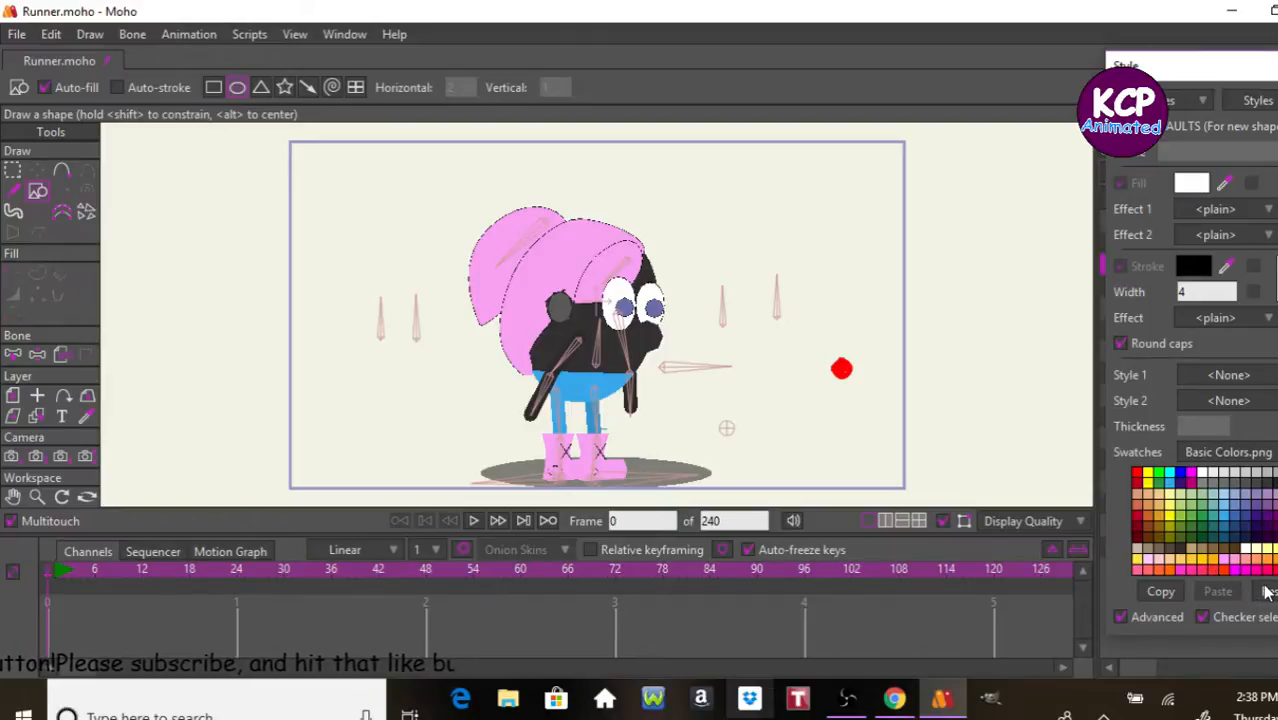
{"action": "left_click", "coordinate": [1137, 485]}
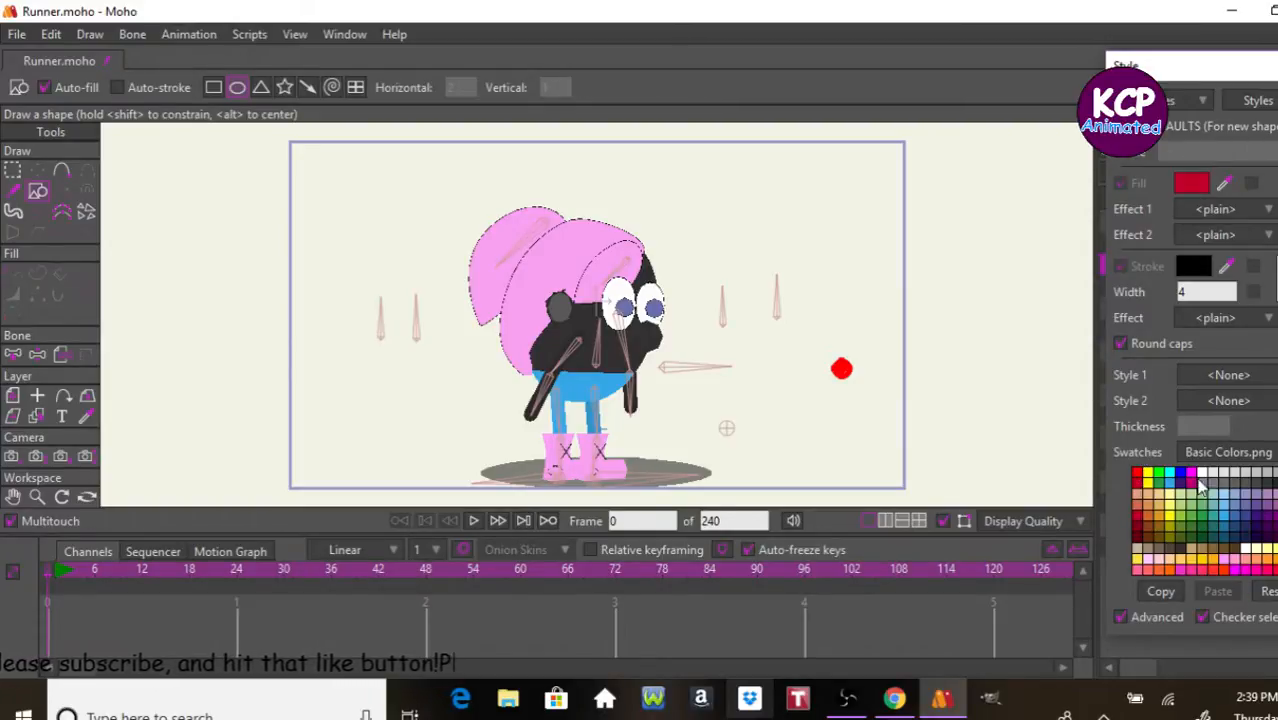
{"action": "left_click", "coordinate": [1277, 66]}
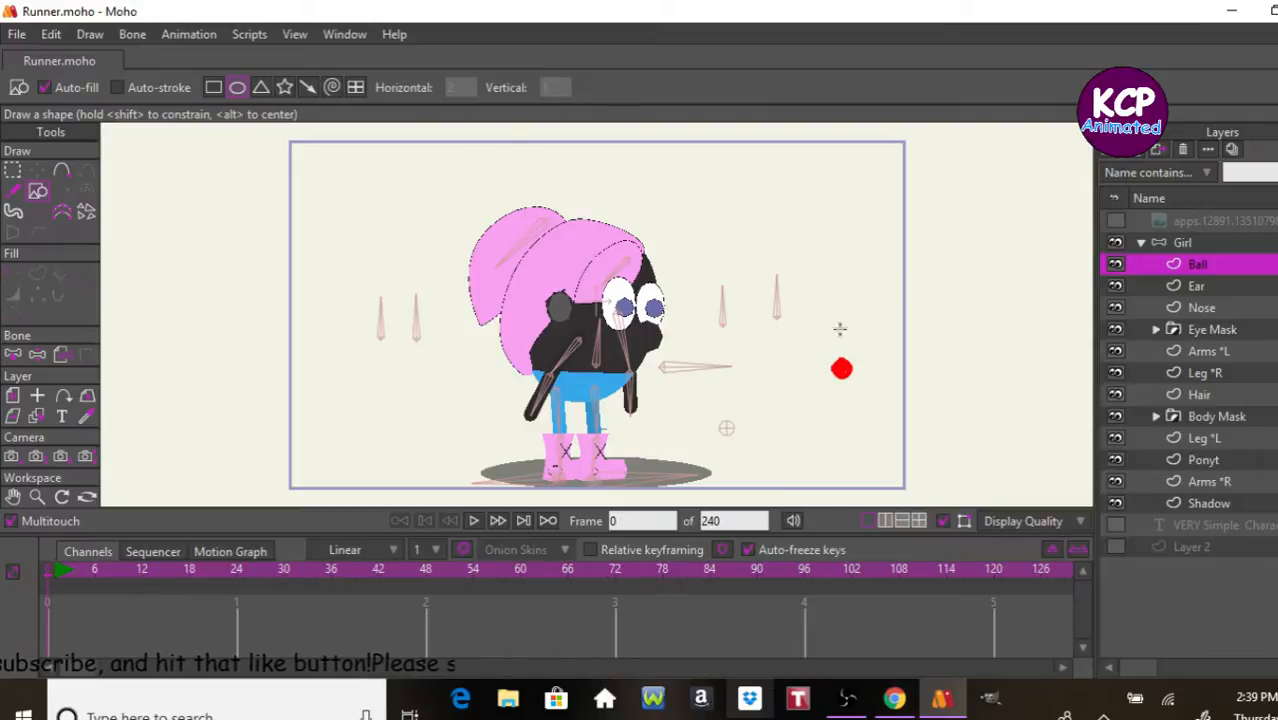
{"action": "left_click_drag", "start_coordinate": [813, 337], "coordinate": [876, 398]}
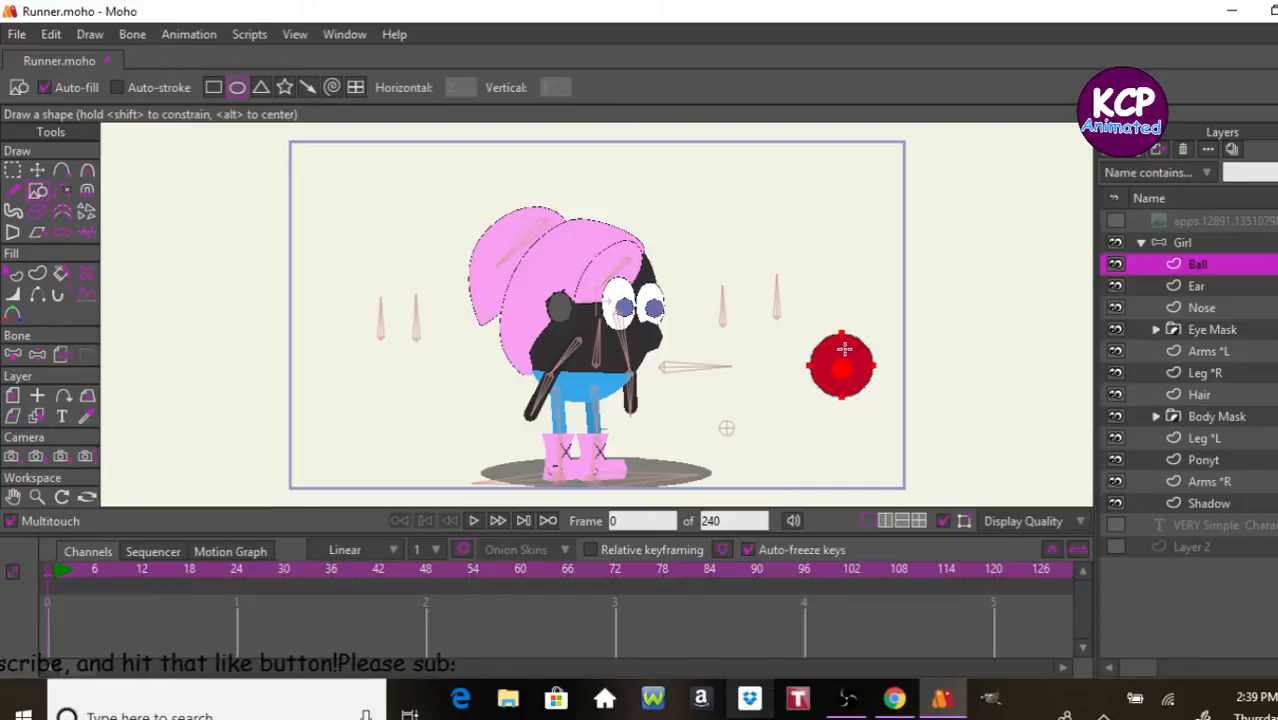
Step: Nudge the red circle to centre it on the Ball pin bone, at about X 1.64, Y -0.45
{"action": "left_click", "coordinate": [37, 170]}
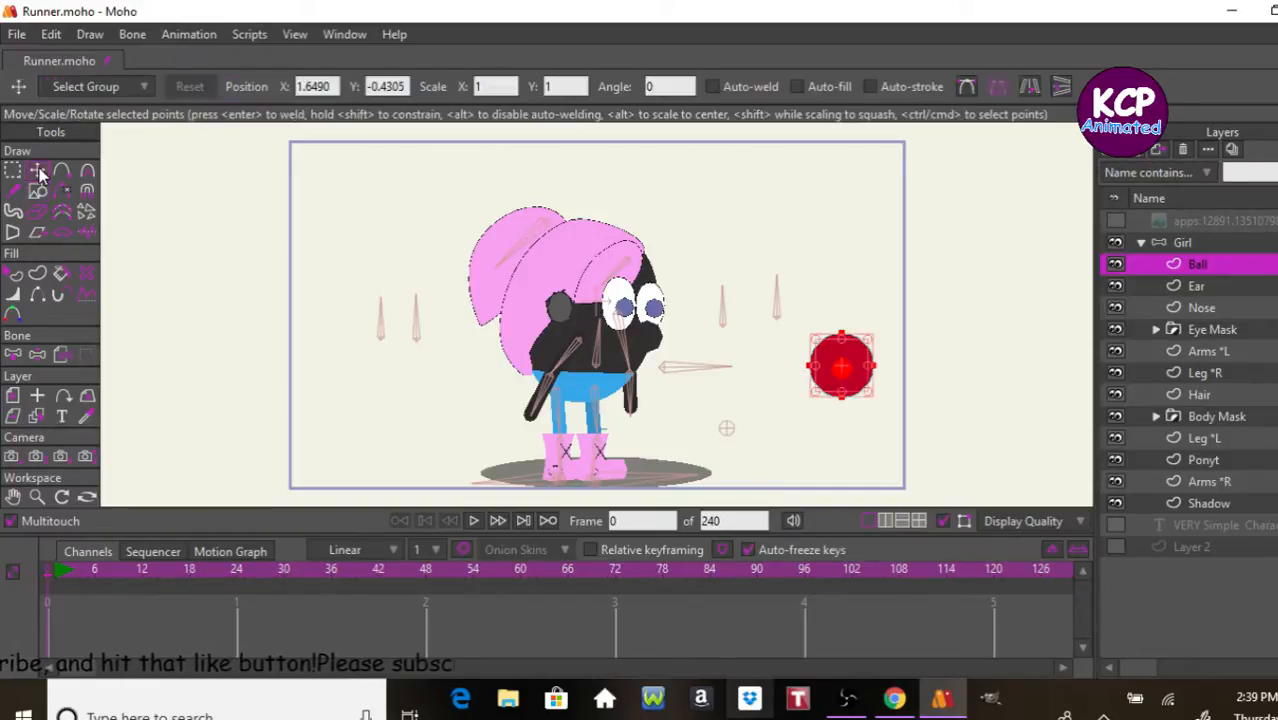
{"action": "left_click", "coordinate": [799, 409]}
{"action": "key", "text": "ctrl+a"}
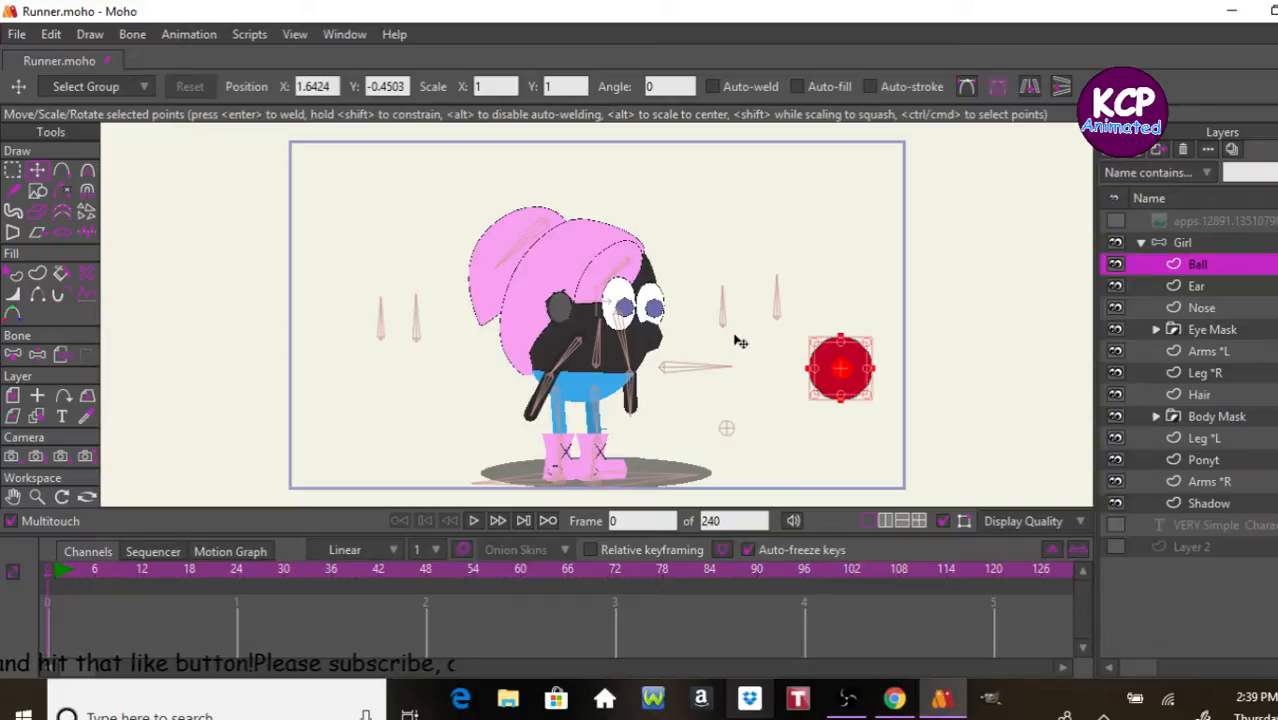
Step: Choose a light grey fill and draw a small highlight circle inside the red ball near its upper-right edge
{"action": "key", "text": "Home"}
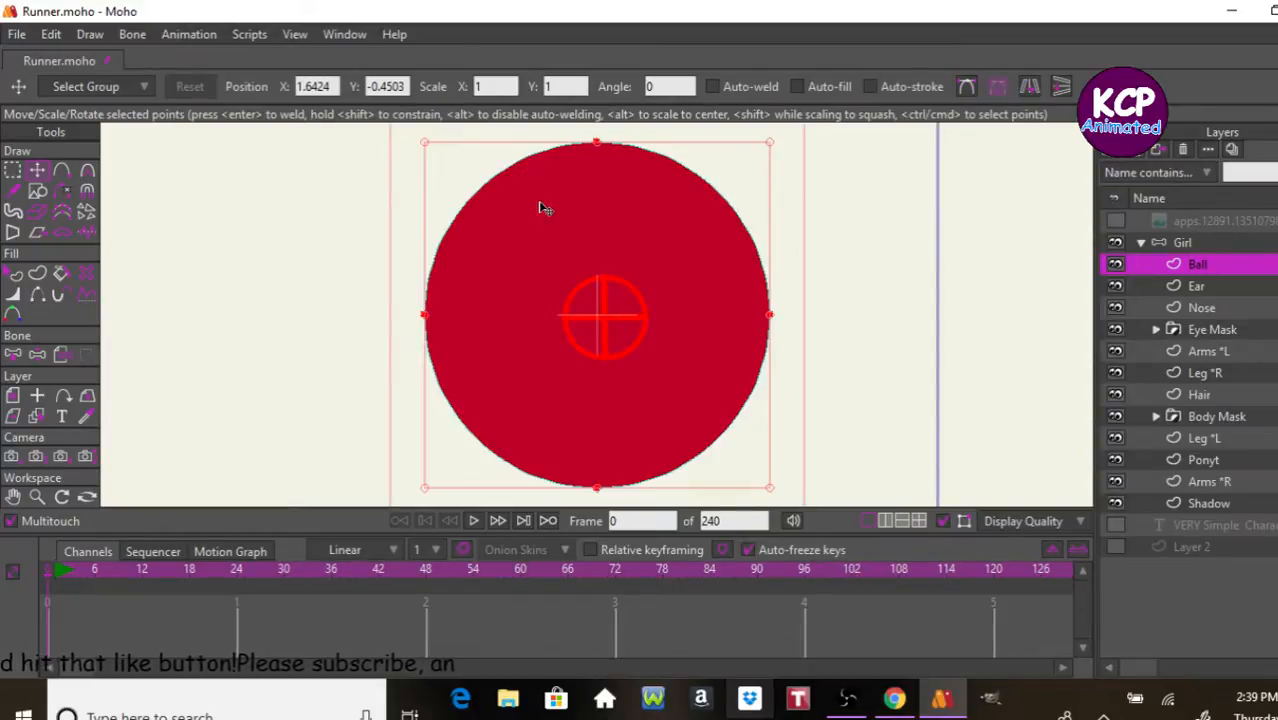
{"action": "left_click", "coordinate": [37, 190]}
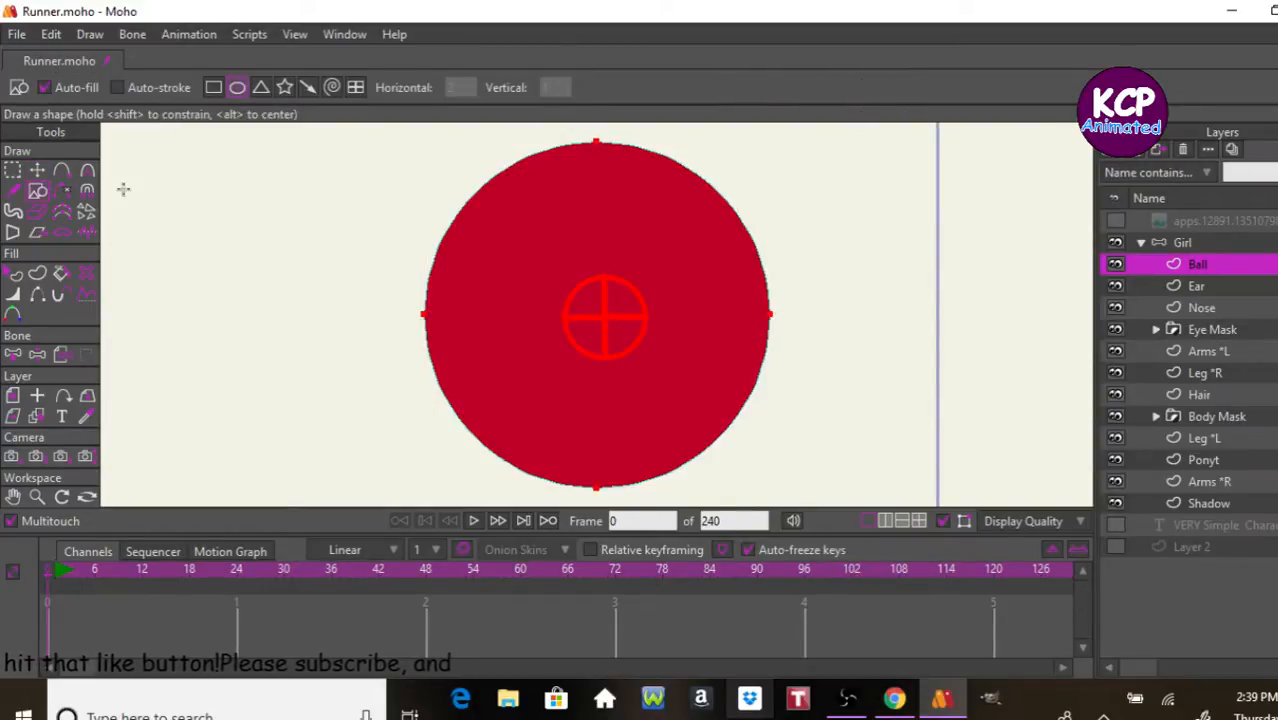
{"action": "key", "text": "ctrl+t"}
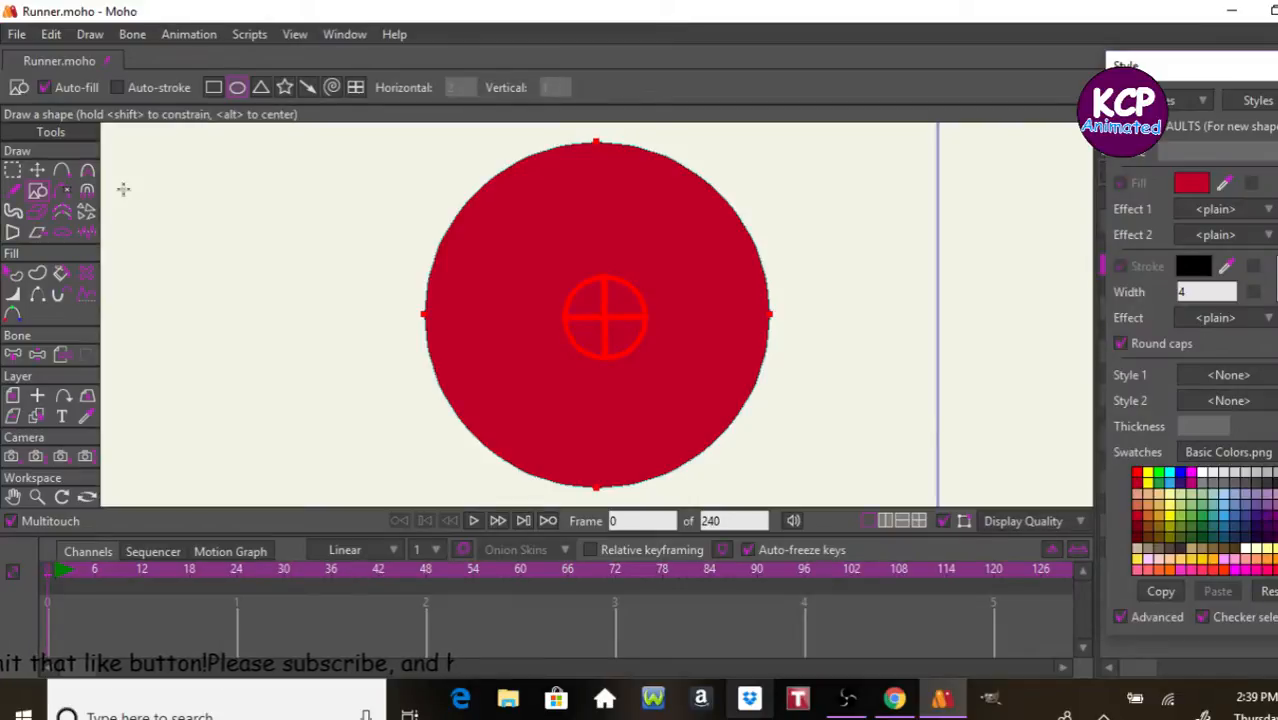
{"action": "left_click", "coordinate": [1221, 474]}
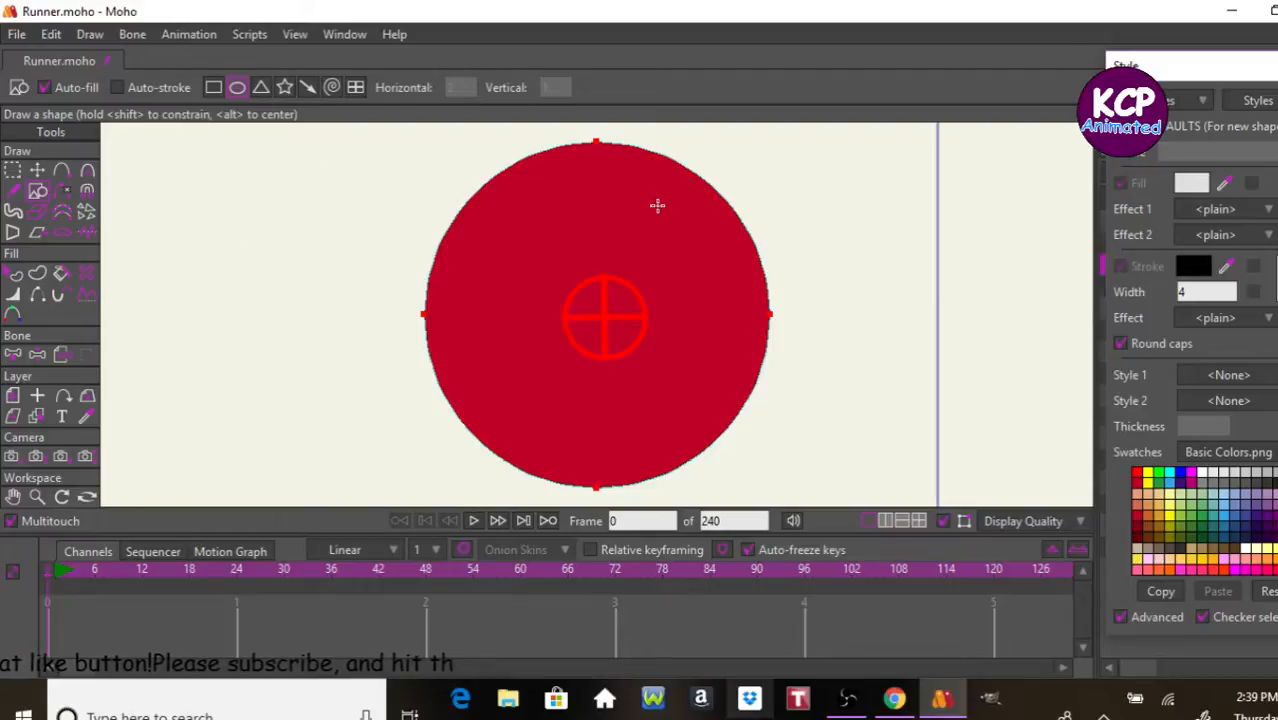
{"action": "left_click_drag", "start_coordinate": [665, 207], "coordinate": [740, 280]}
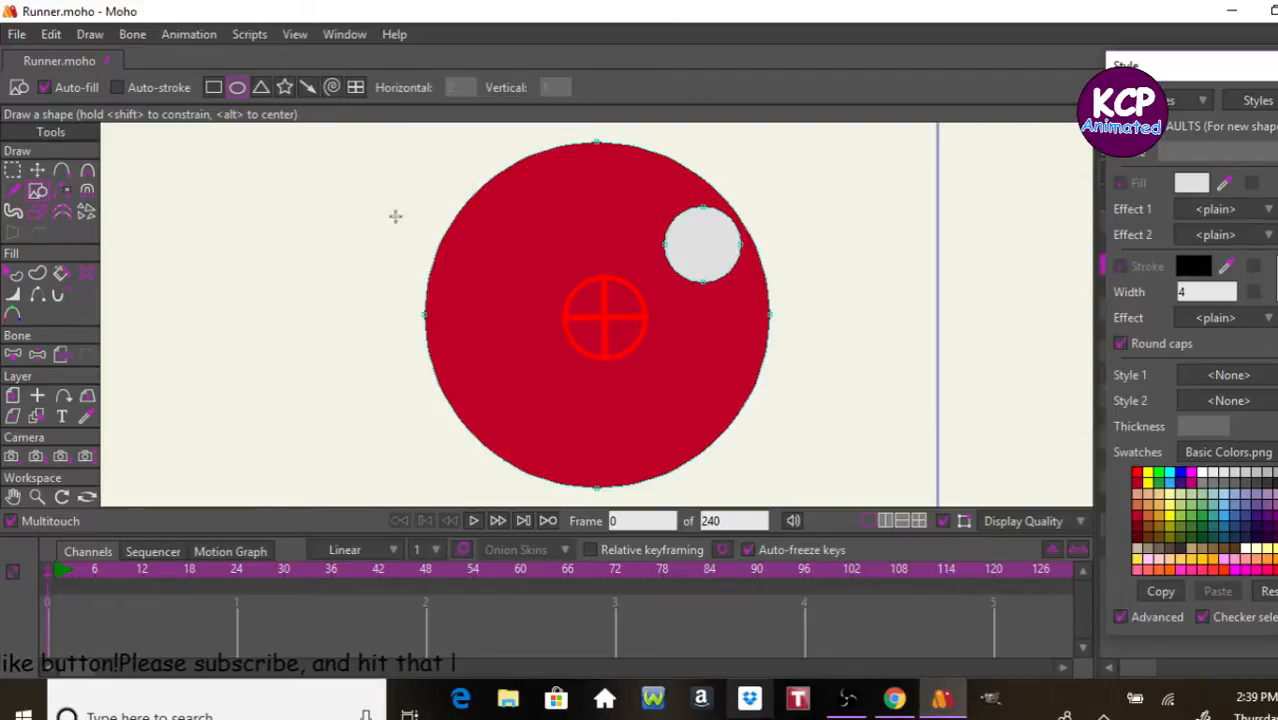
Step: Reduce the curvature of the grey highlight's bottom and top points to 0 to make them peaked
{"action": "left_click", "coordinate": [87, 170]}
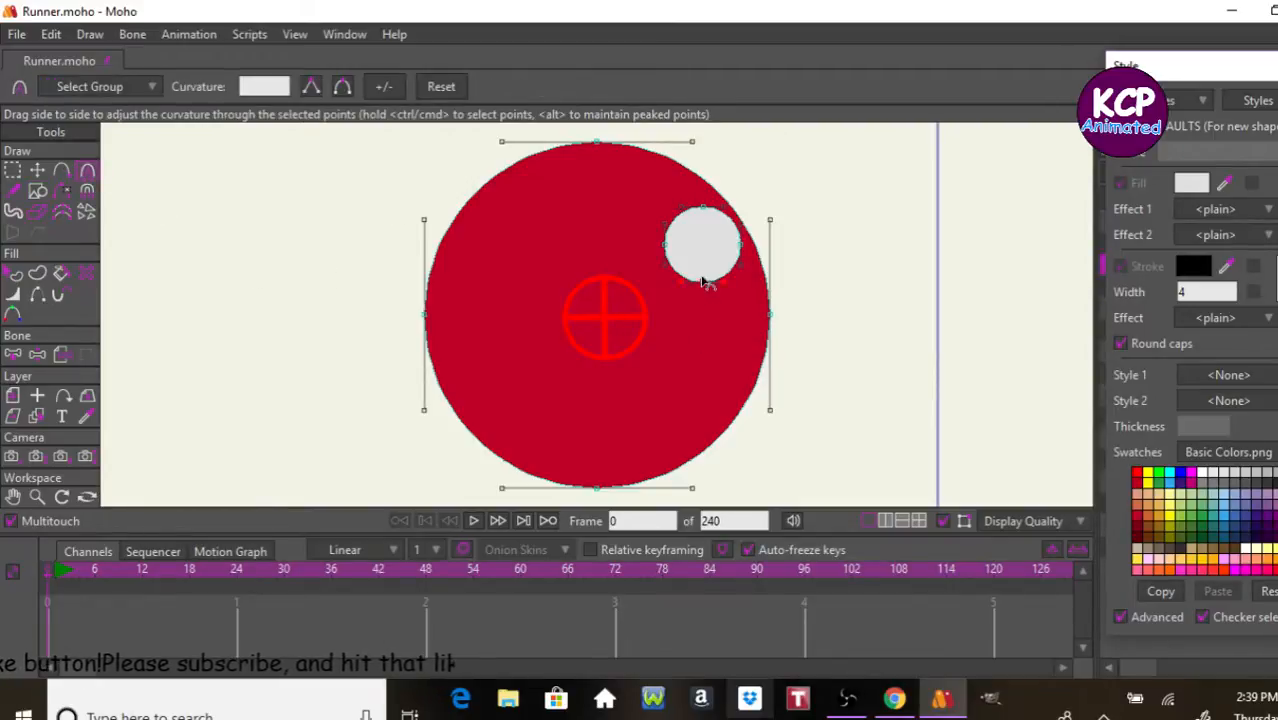
{"action": "left_click_drag", "start_coordinate": [705, 283], "coordinate": [695, 283]}
{"action": "left_click_drag", "start_coordinate": [705, 212], "coordinate": [690, 212]}
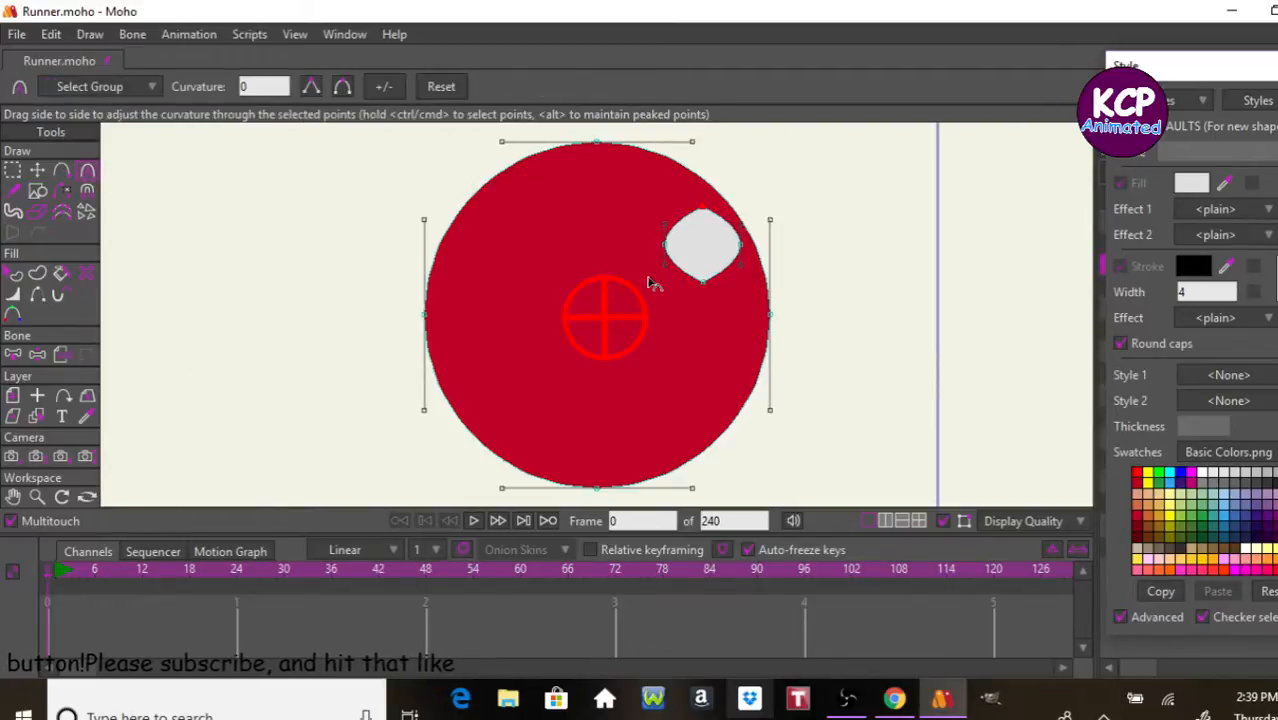
Step: Move the grey highlight's points to reshape it into a thin sliver along the ball's upper-right edge, and close the Style window
{"action": "left_click", "coordinate": [37, 172]}
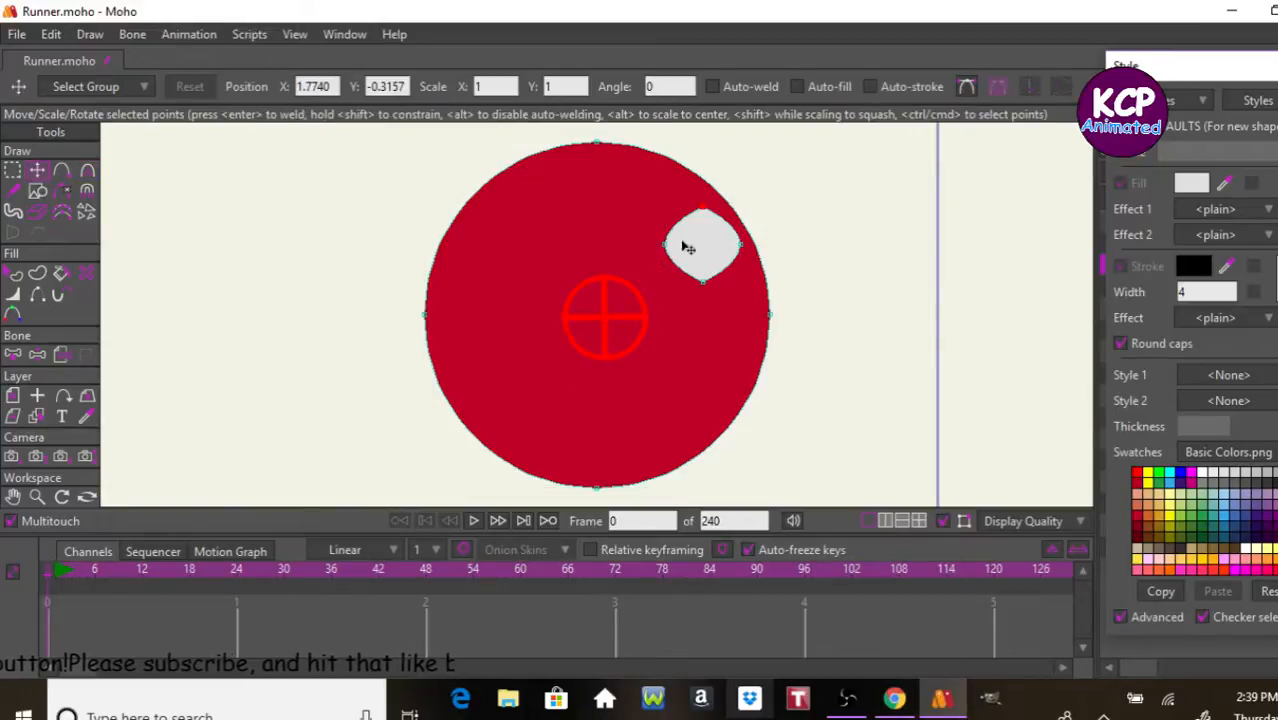
{"action": "left_click_drag", "start_coordinate": [688, 248], "coordinate": [740, 241]}
{"action": "left_click_drag", "start_coordinate": [697, 288], "coordinate": [738, 305]}
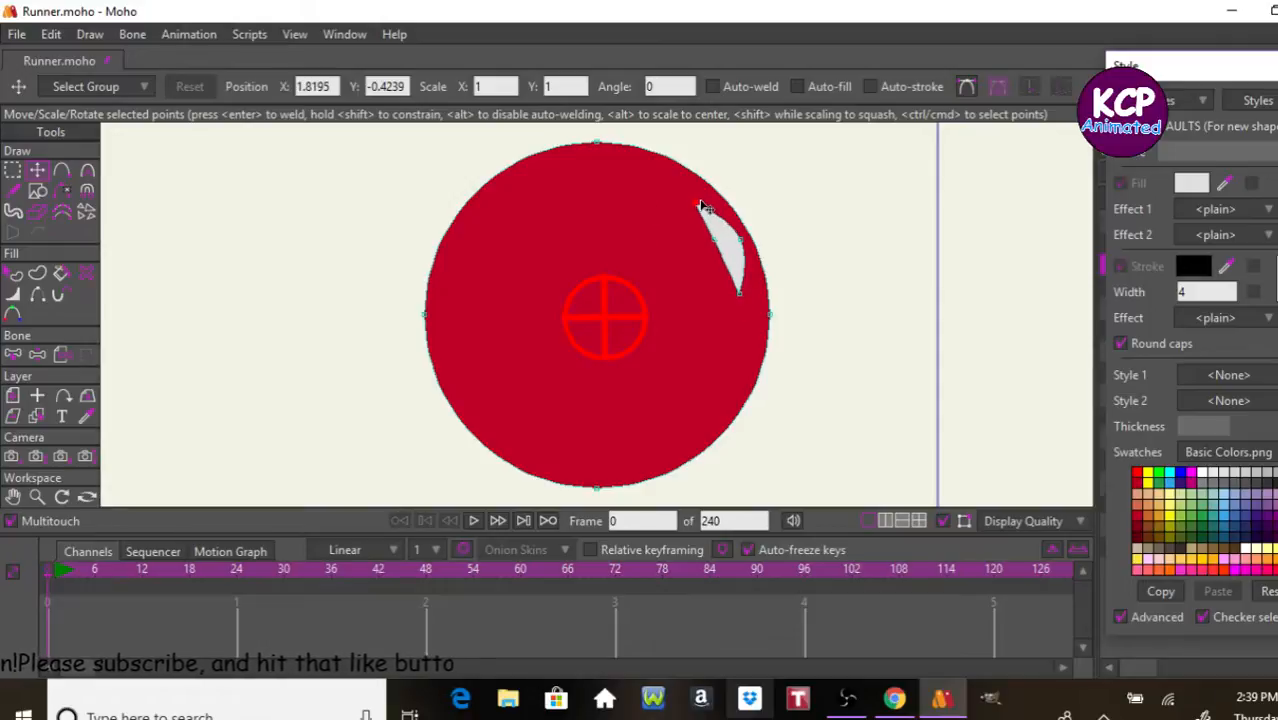
{"action": "left_click", "coordinate": [703, 207]}
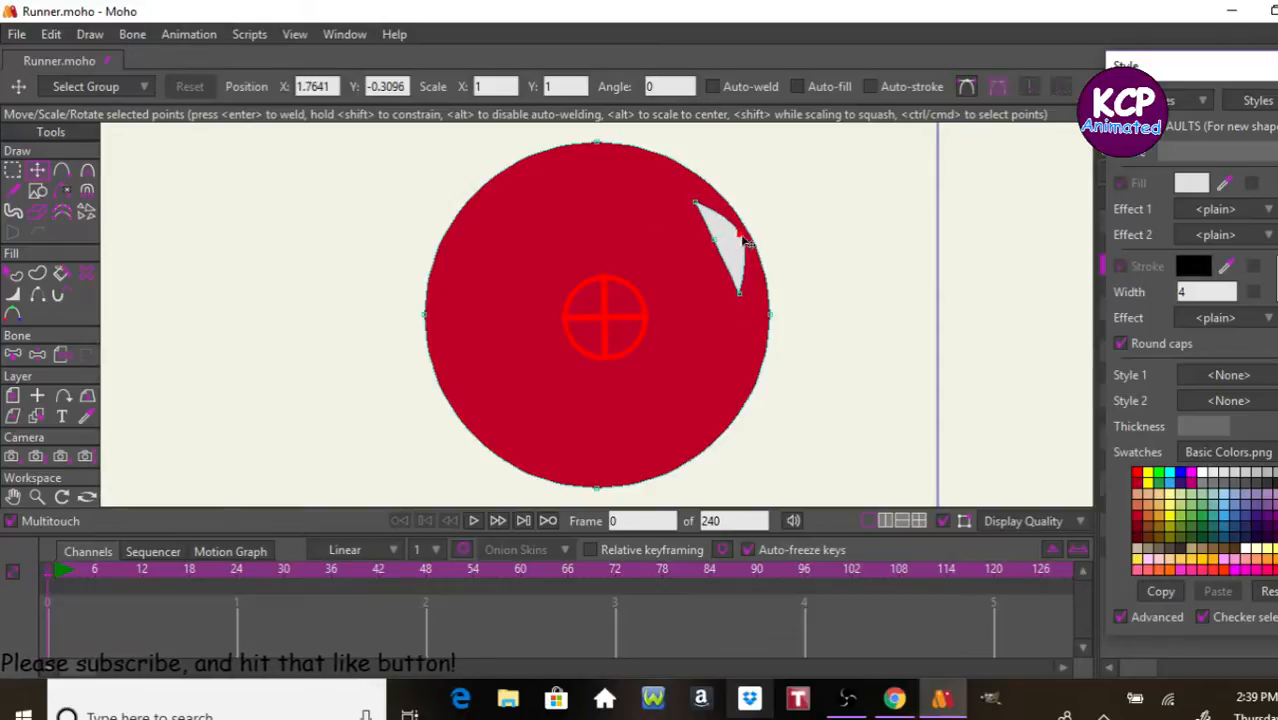
{"action": "left_click", "coordinate": [745, 241]}
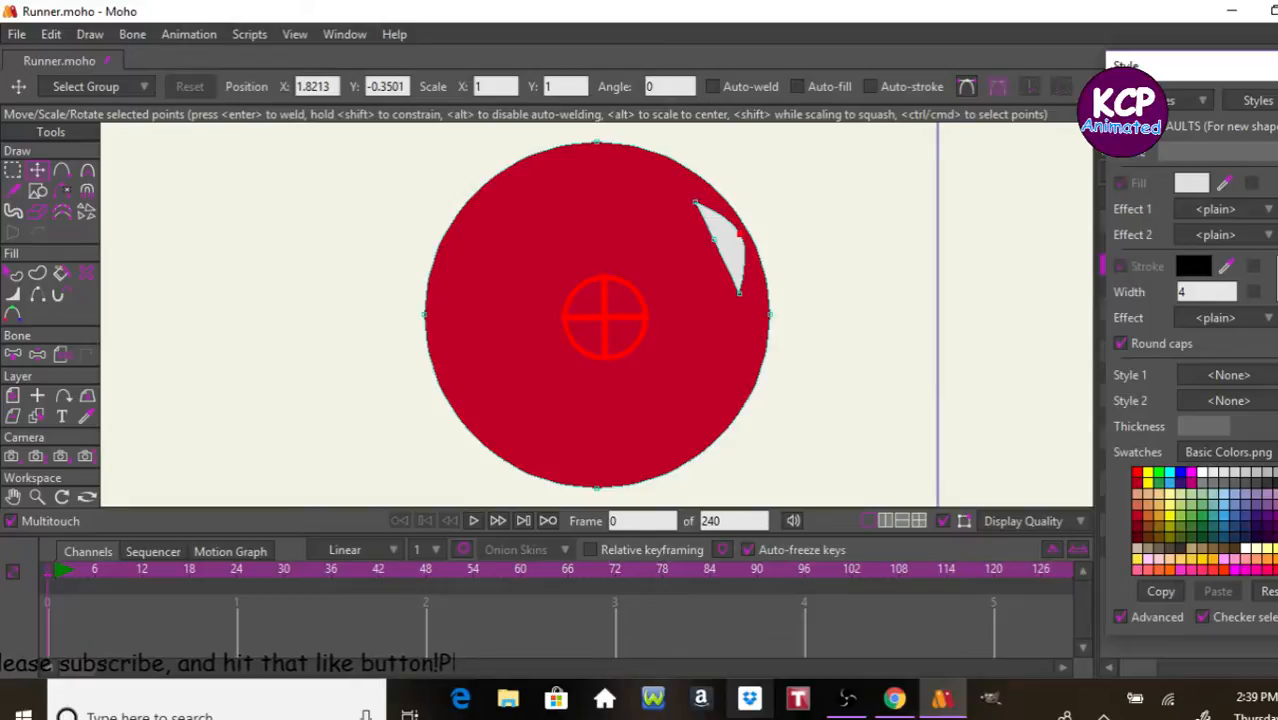
{"action": "left_click", "coordinate": [1277, 66]}
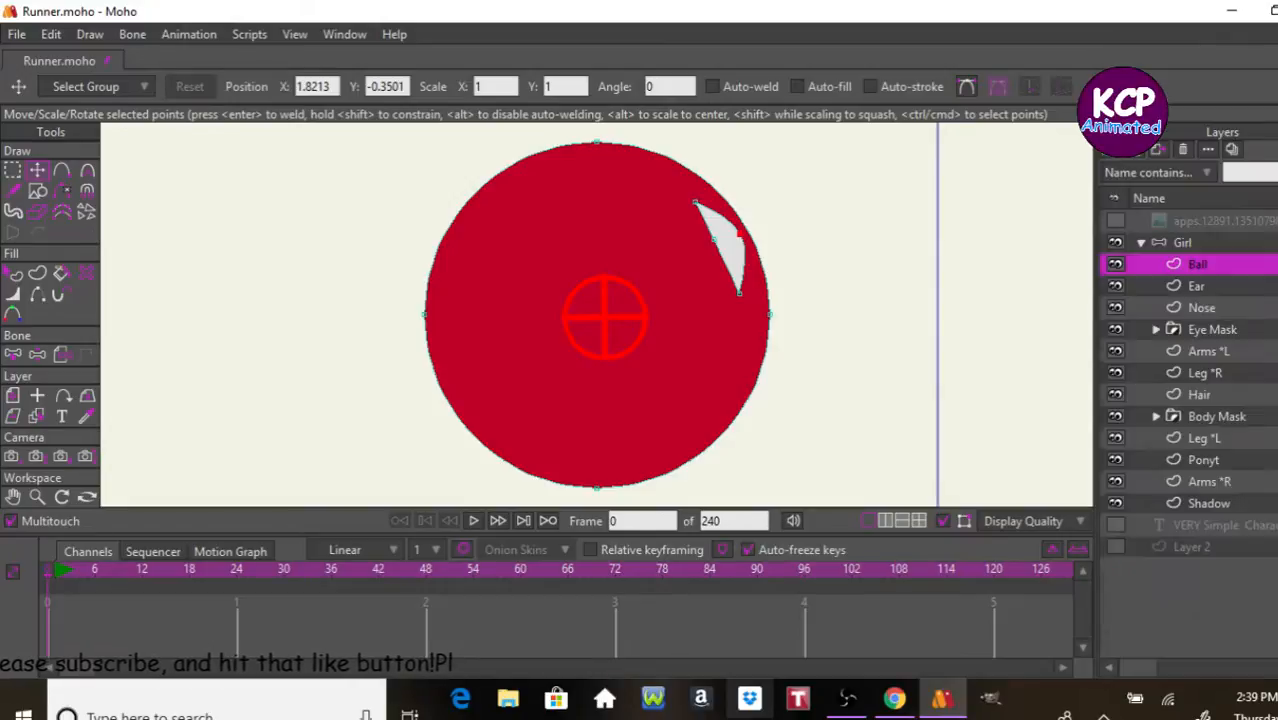
Step: Create a new action named "Tossing the ball" for the Girl bone layer
{"action": "left_click", "coordinate": [1158, 243]}
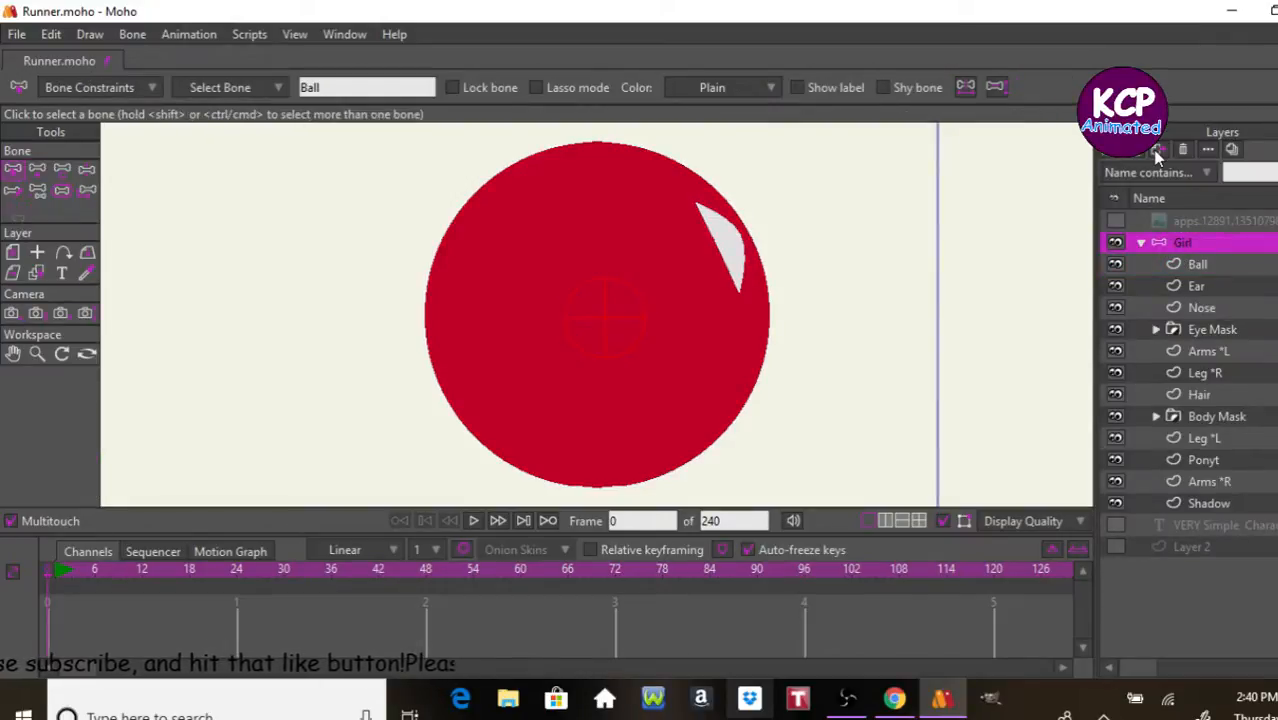
{"action": "key", "text": "Home"}
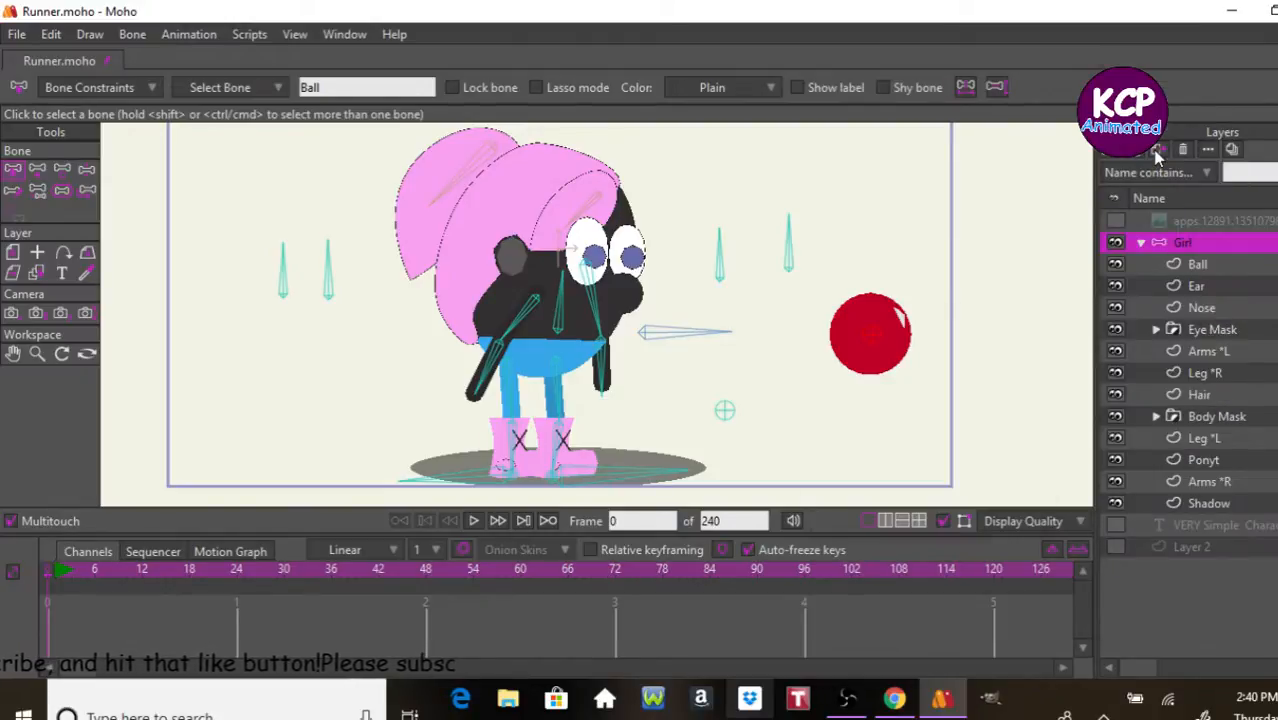
{"action": "key", "text": "ctrl+k"}
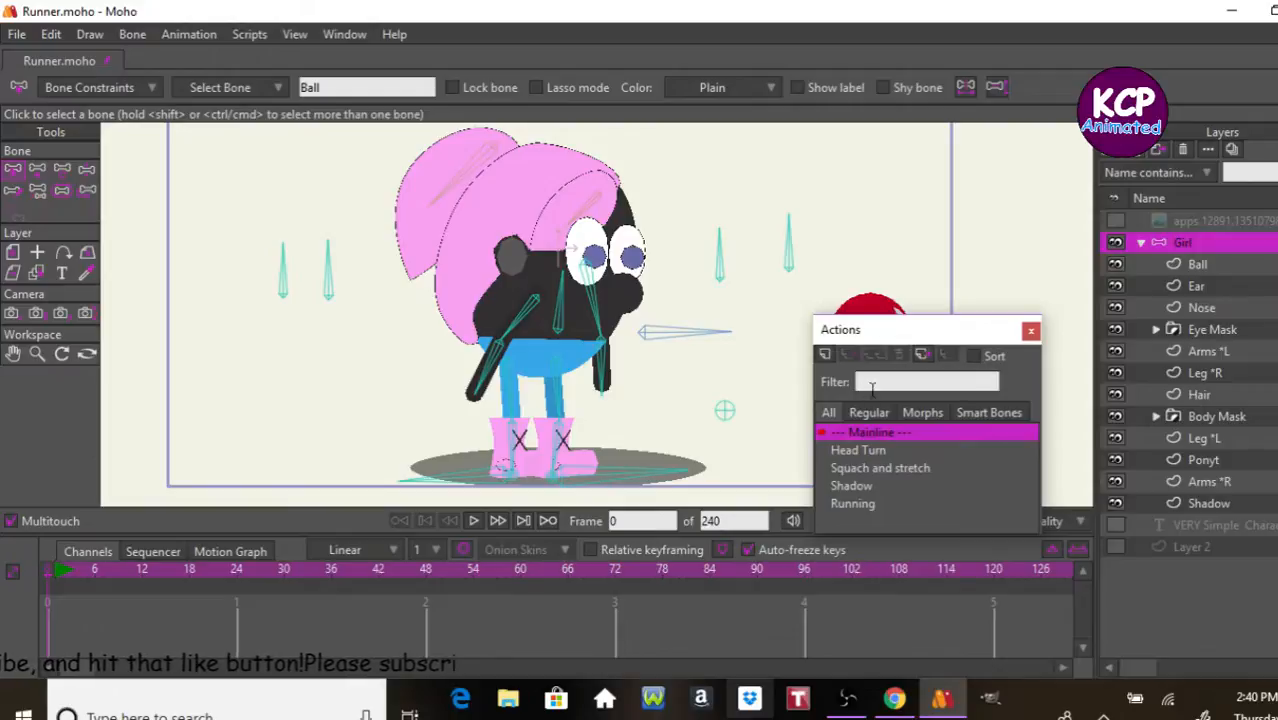
{"action": "left_click", "coordinate": [825, 355]}
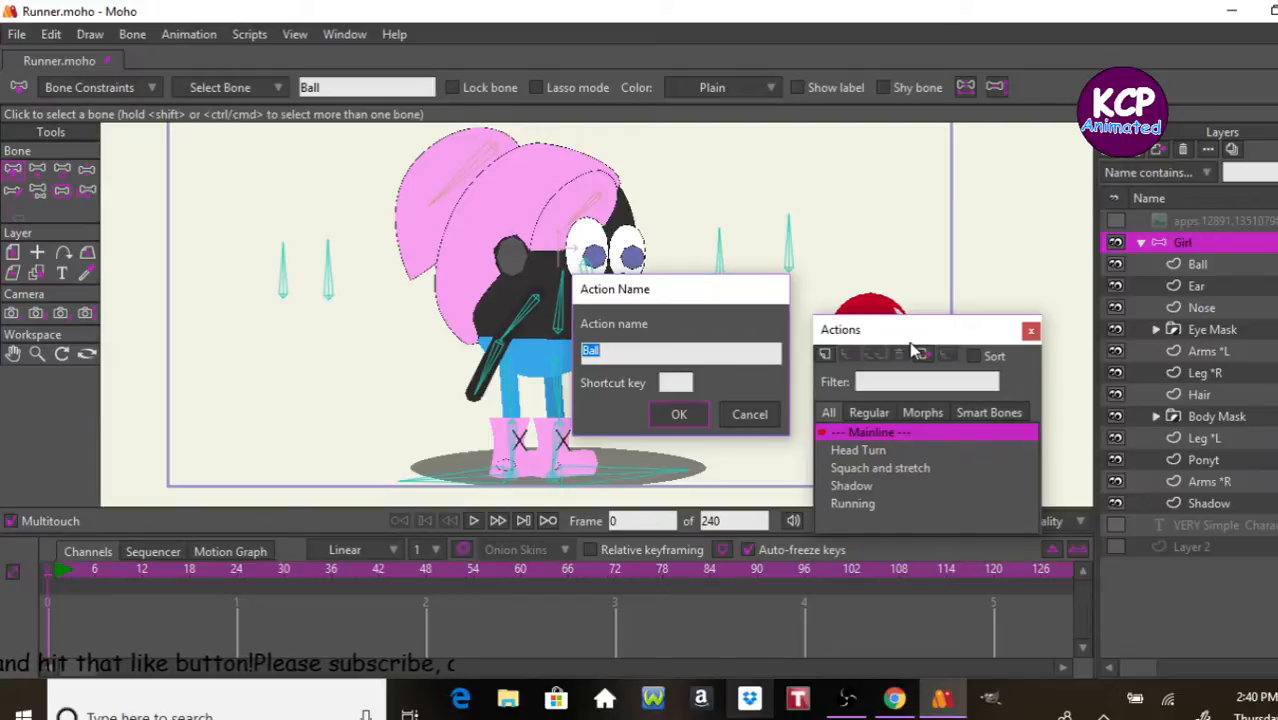
{"action": "type", "text": "Tossing the b"}
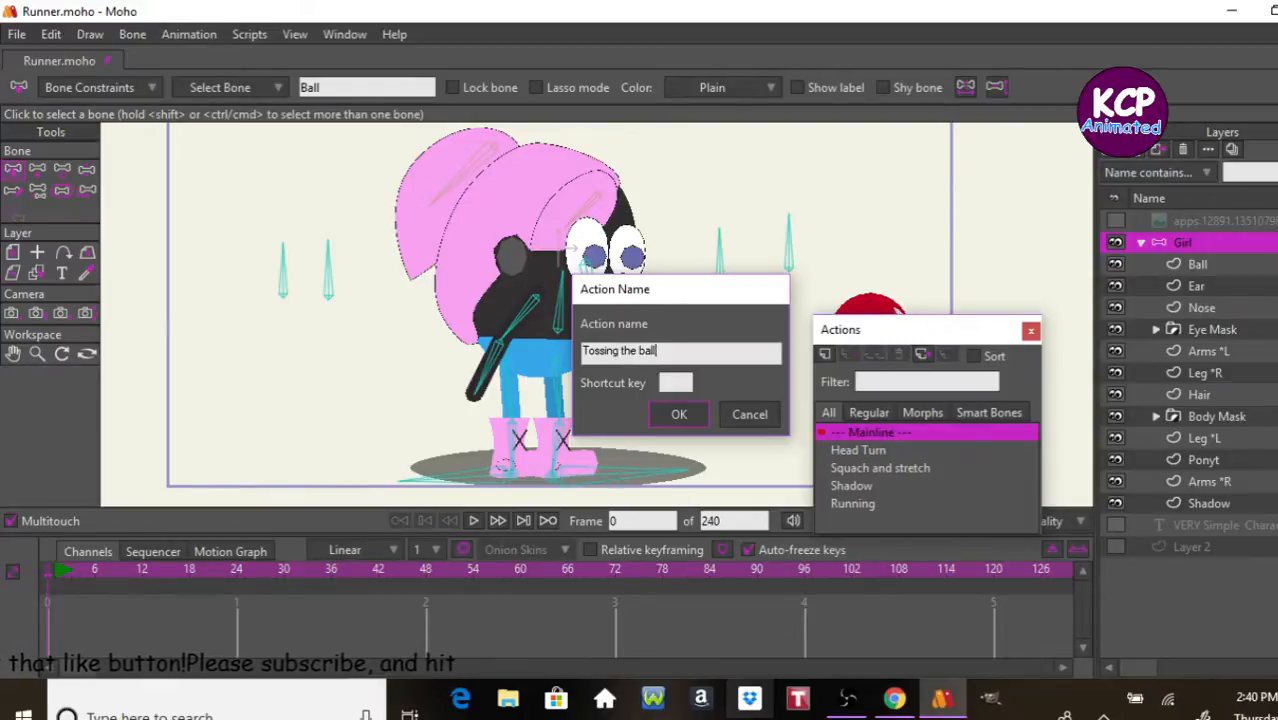
{"action": "key", "text": "Return"}
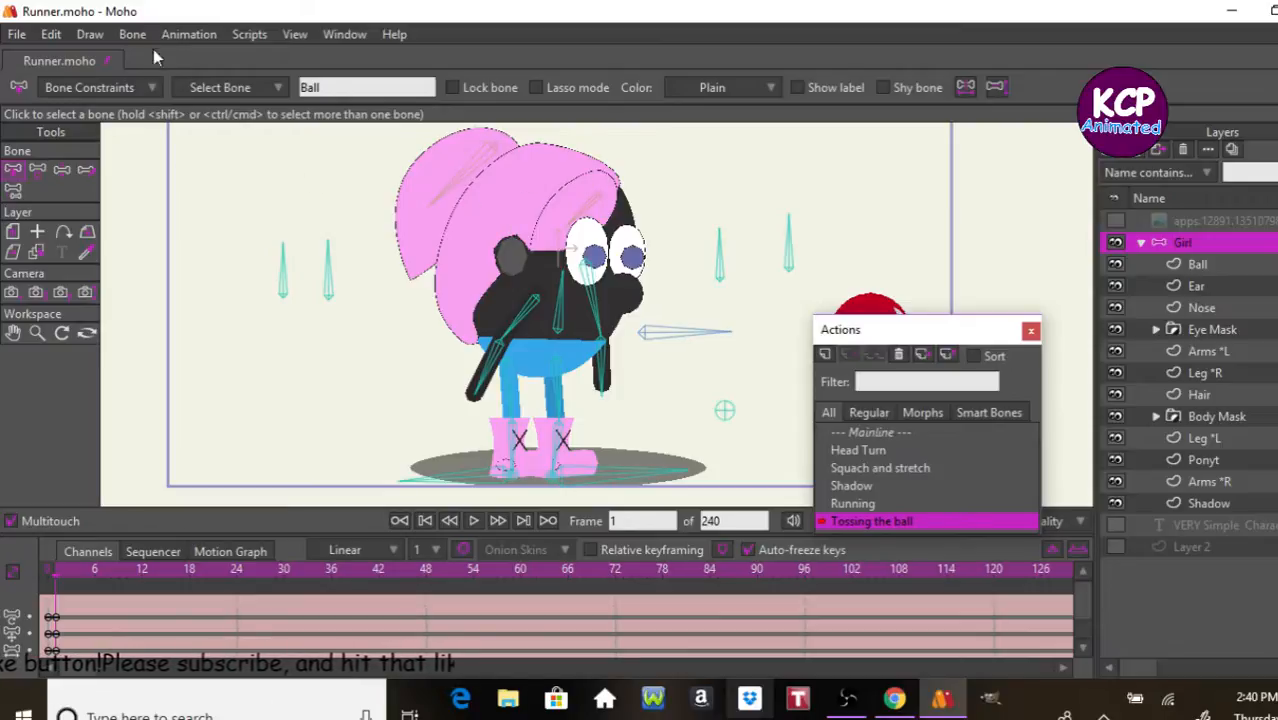
{"action": "left_click", "coordinate": [1030, 330]}
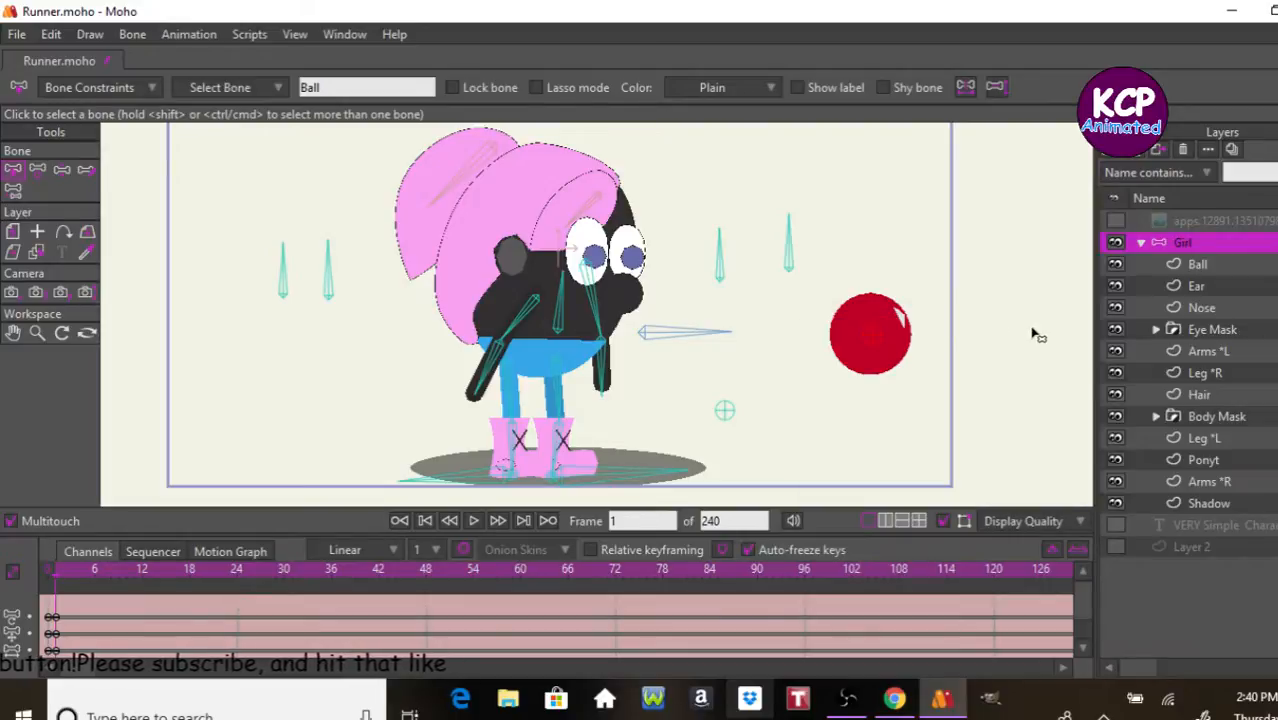
Step: Try moving the Ball bone toward the character at frame 1, to about X 0.92, Y -0.11, and return to frame 0
{"action": "left_click", "coordinate": [38, 171]}
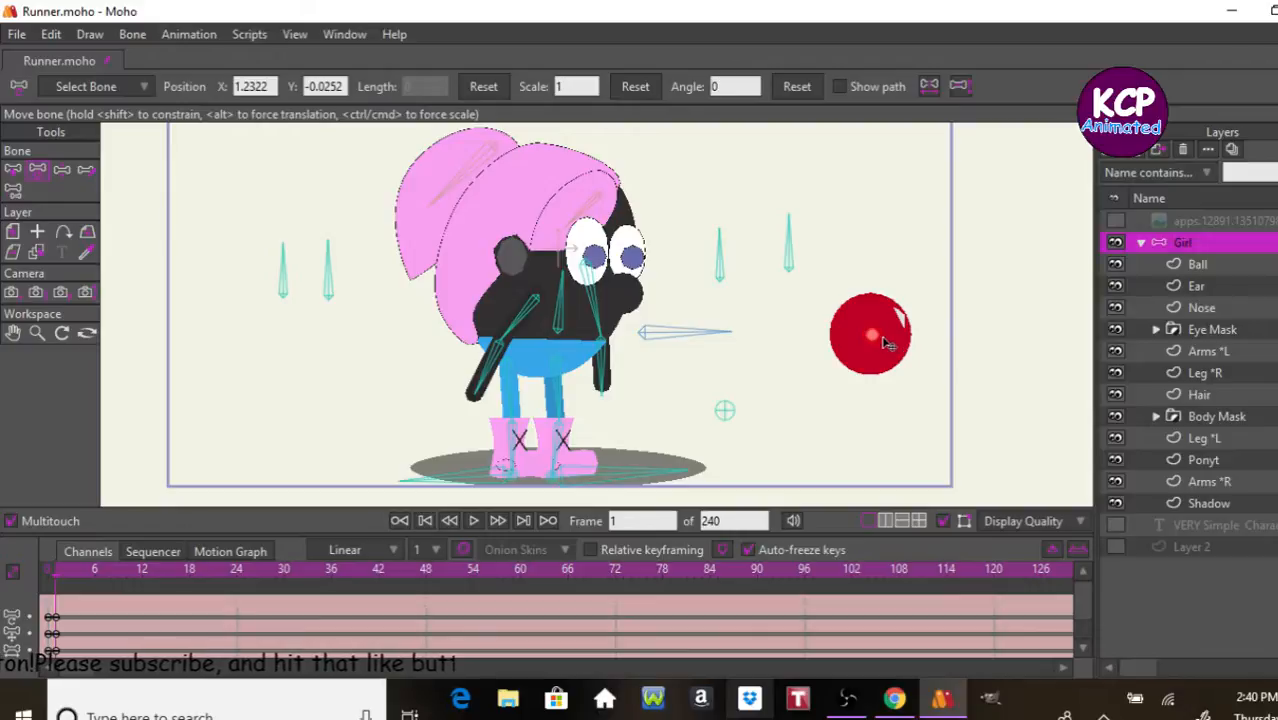
{"action": "left_click_drag", "start_coordinate": [872, 340], "coordinate": [829, 342]}
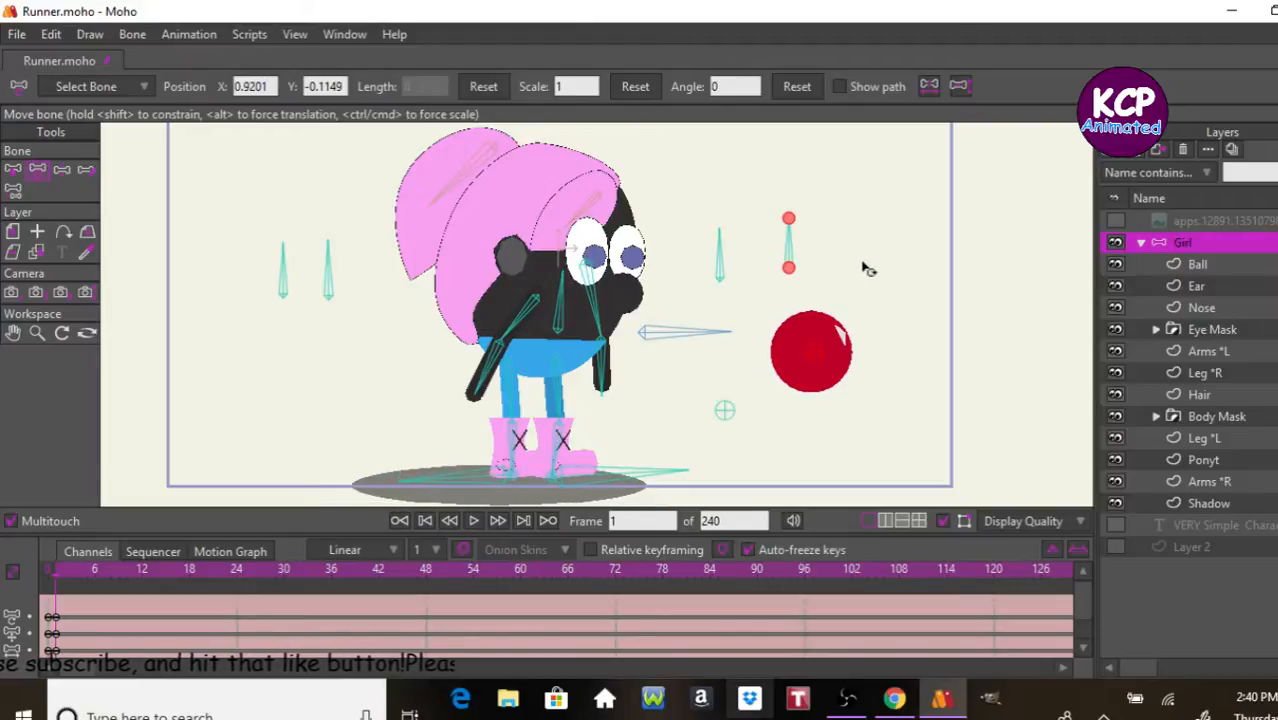
{"action": "key", "text": "ctrl+Left"}
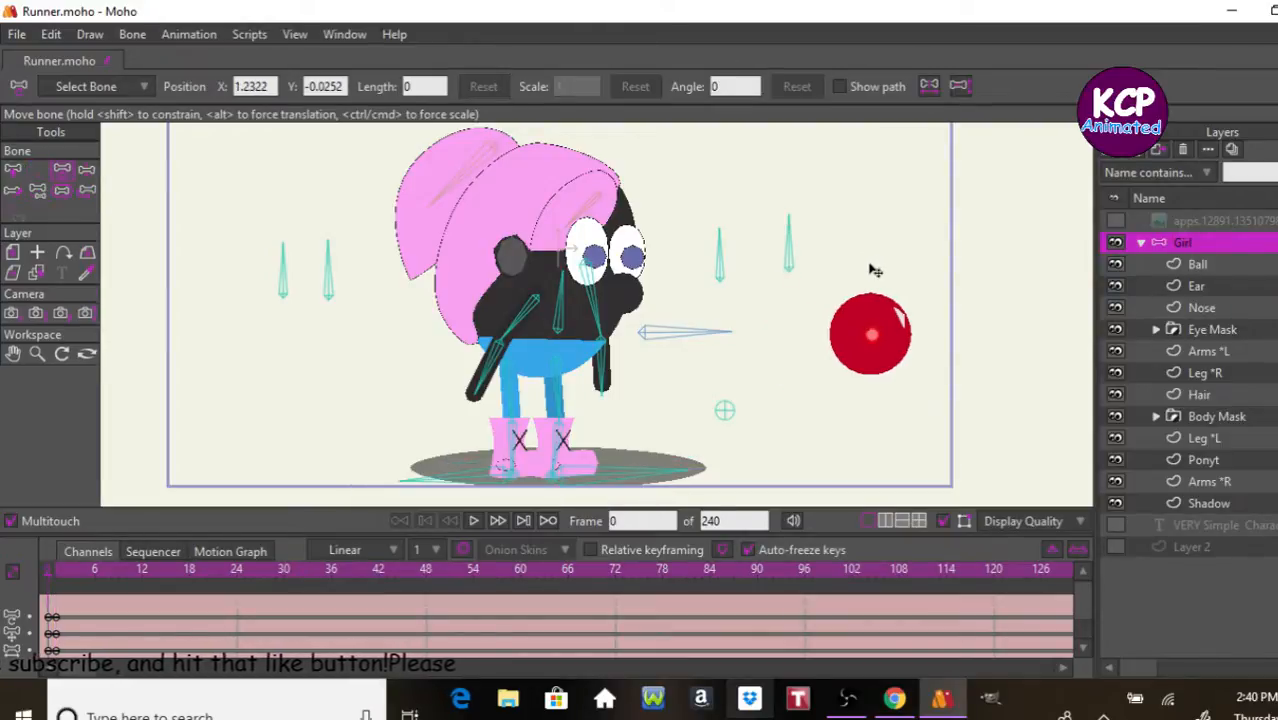
Step: Bind the Shadow layer to the separate pin bone between the character's feet and the ball
{"action": "left_click", "coordinate": [1208, 500]}
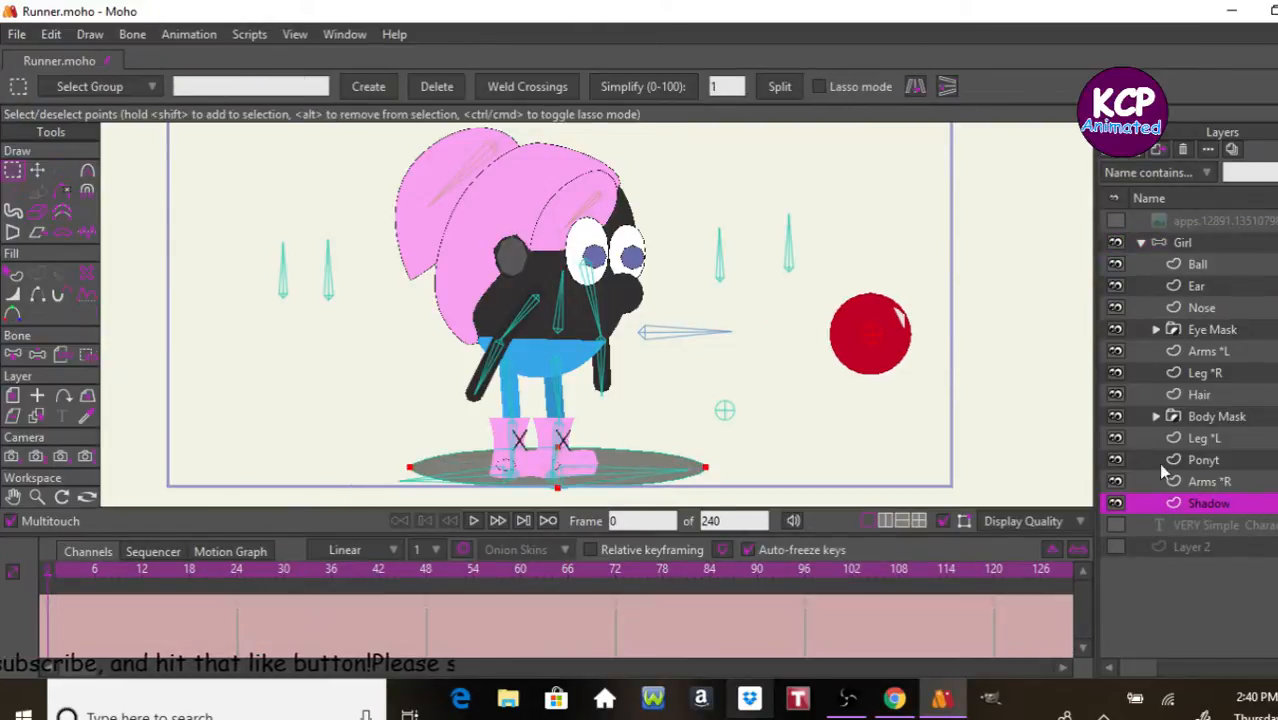
{"action": "left_click", "coordinate": [68, 354]}
{"action": "left_click", "coordinate": [566, 468]}
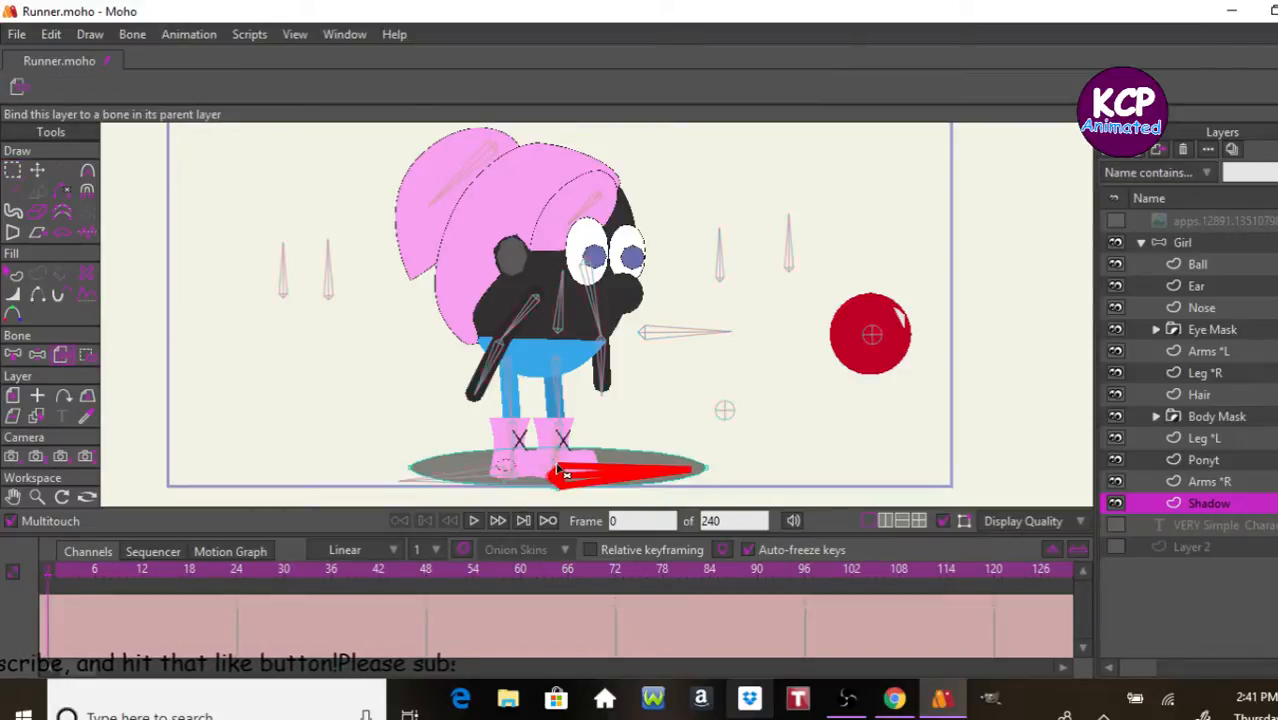
{"action": "left_click", "coordinate": [724, 411]}
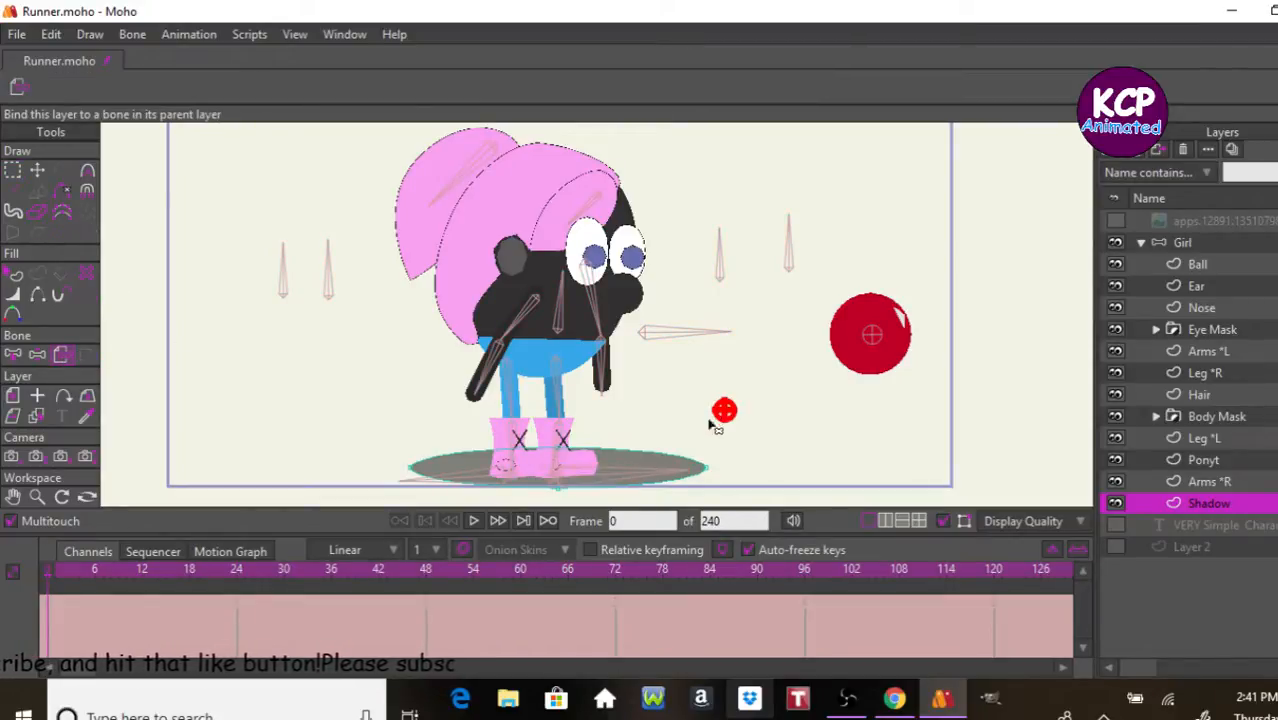
Step: On the Girl layer at frame 1, move the Ball bone to about X 0.41, Y -0.59 and lower the body control bone into a crouch
{"action": "left_click", "coordinate": [1210, 240]}
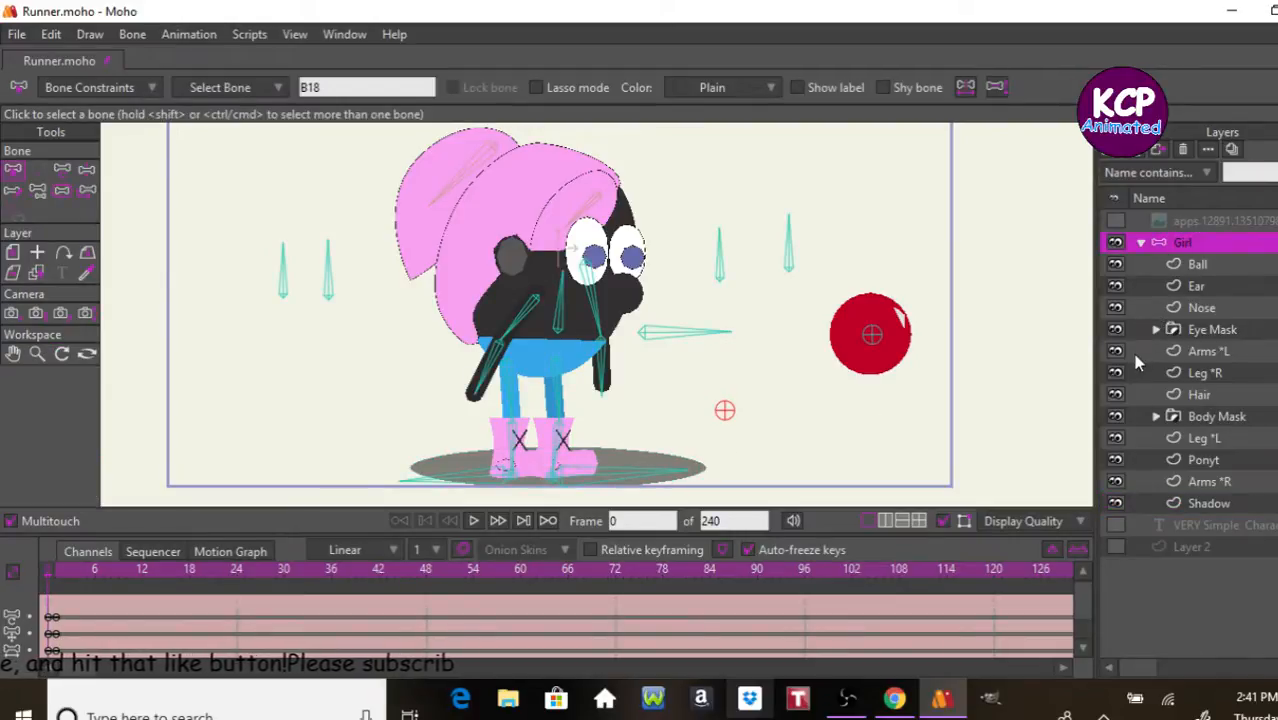
{"action": "left_click", "coordinate": [62, 190]}
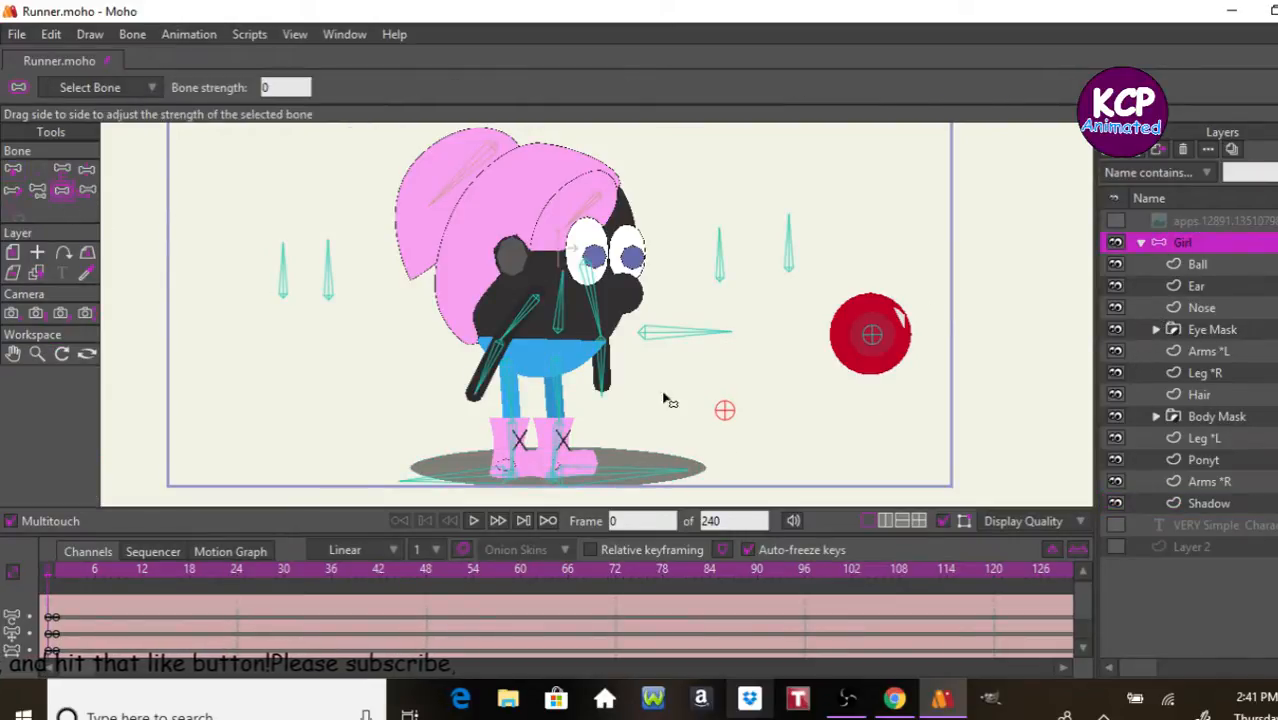
{"action": "left_click", "coordinate": [893, 334]}
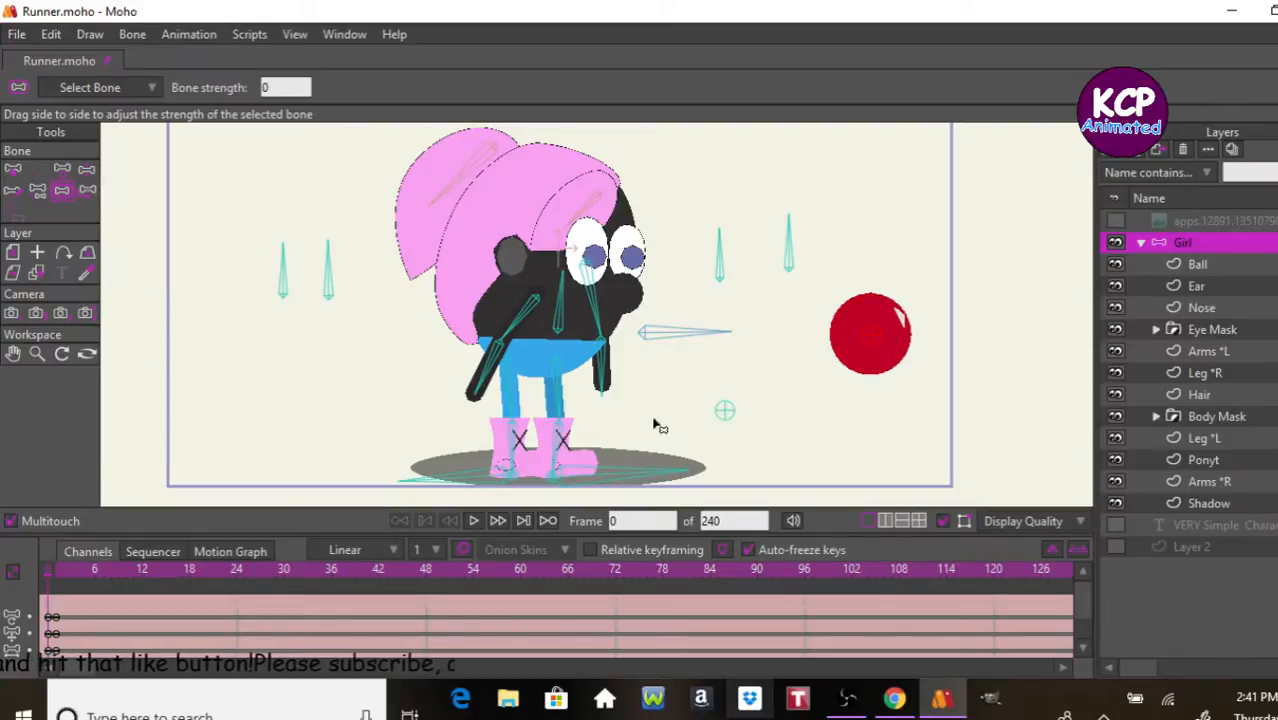
{"action": "key", "text": "ctrl+Right"}
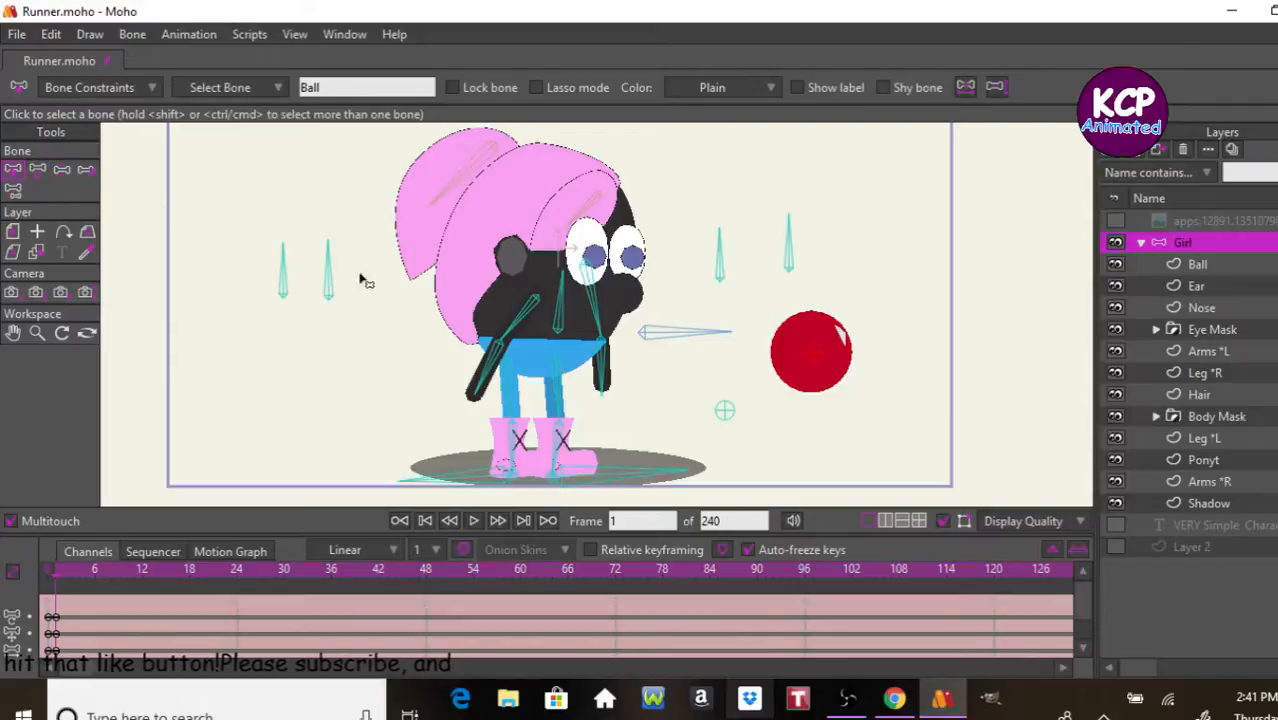
{"action": "left_click", "coordinate": [44, 170]}
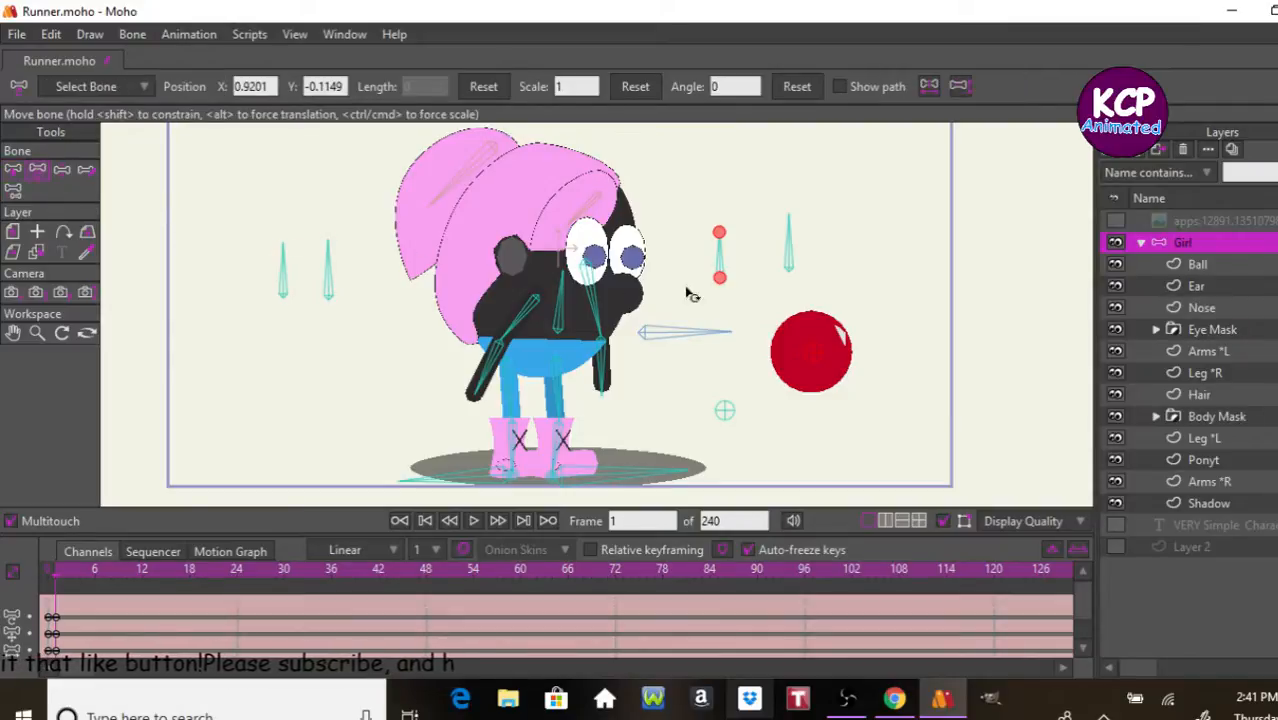
{"action": "left_click_drag", "start_coordinate": [810, 357], "coordinate": [707, 428]}
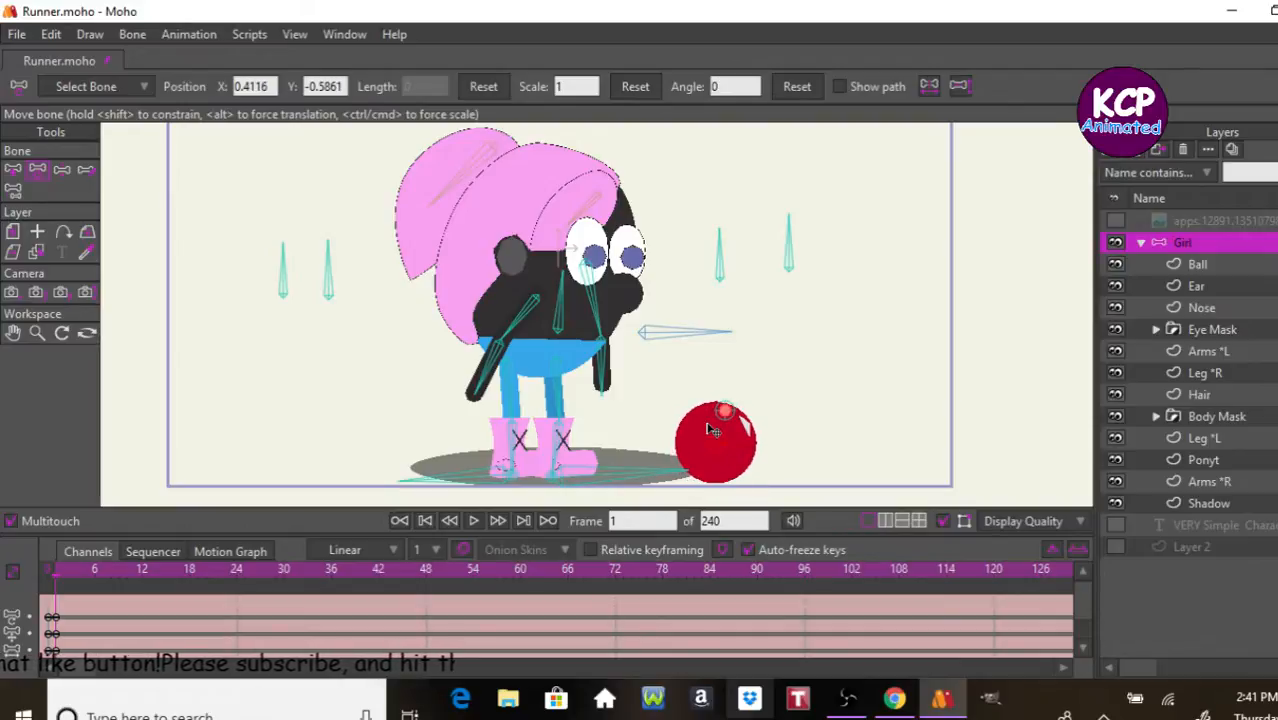
{"action": "left_click", "coordinate": [62, 169]}
{"action": "left_click_drag", "start_coordinate": [665, 338], "coordinate": [692, 350]}
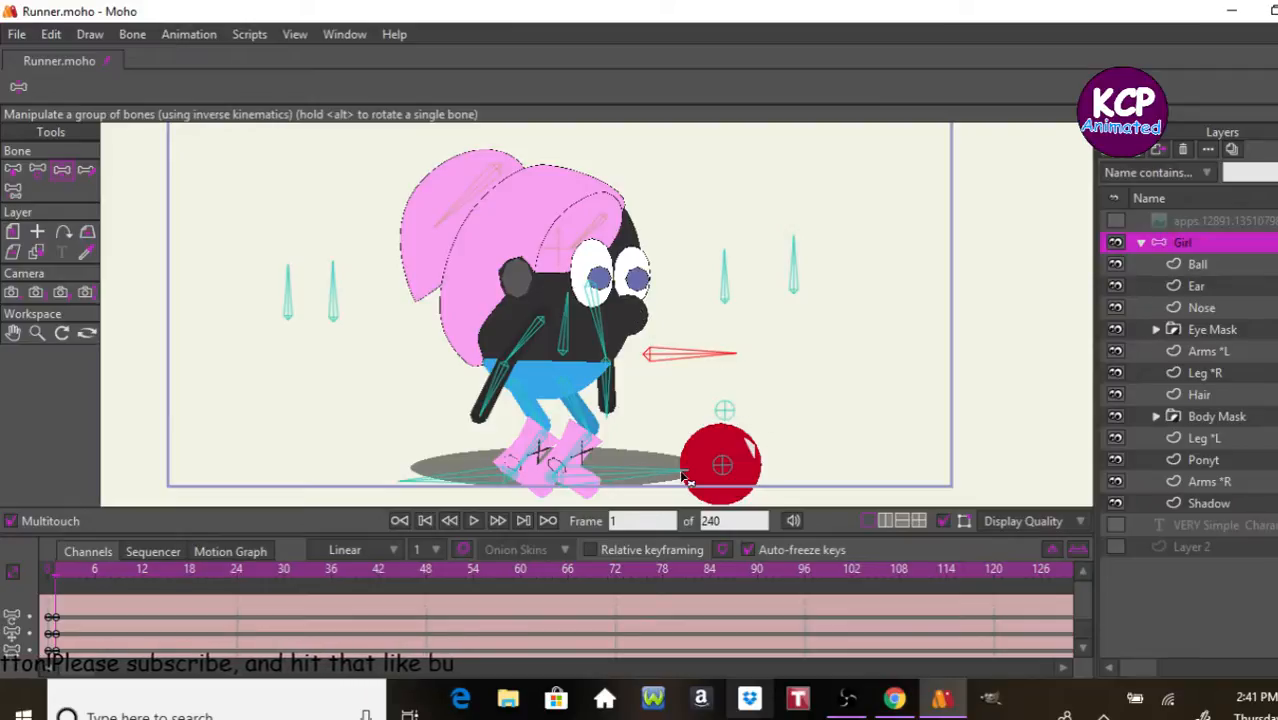
Step: Return to frame 0 and delete the frame 1 bone keyframes from the Tossing the ball action
{"action": "left_click", "coordinate": [400, 521]}
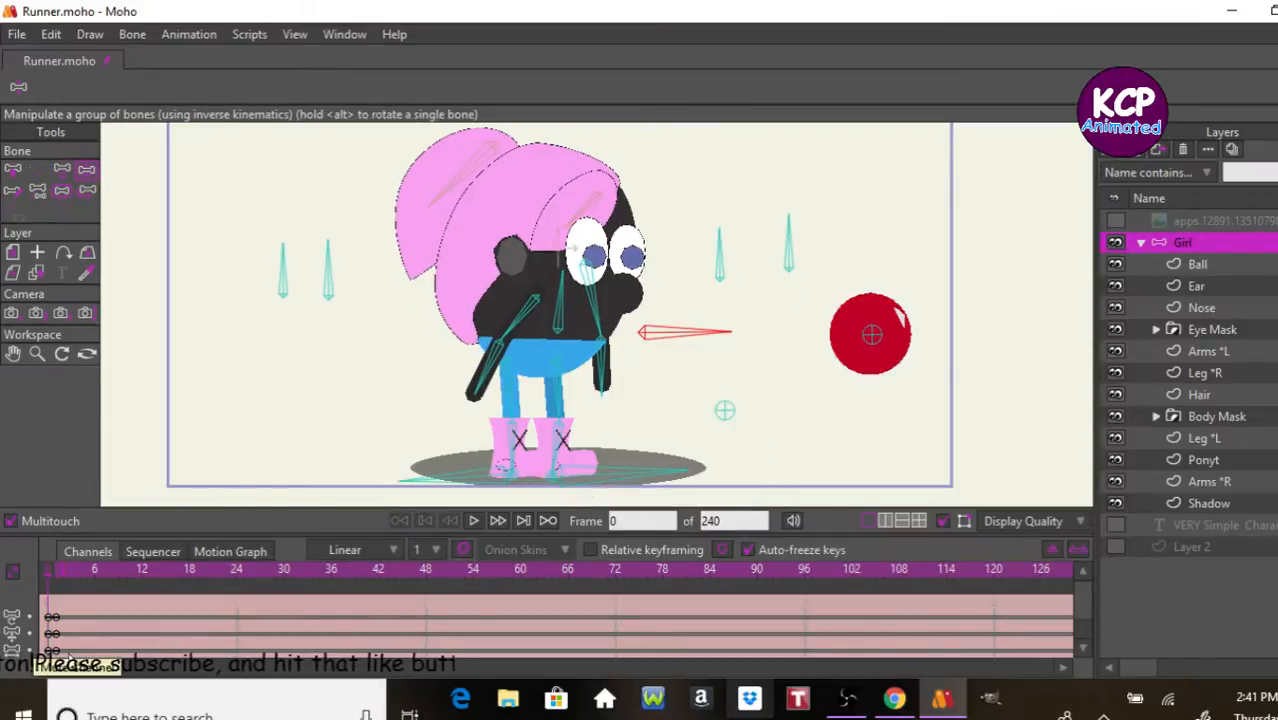
{"action": "left_click_drag", "start_coordinate": [100, 609], "coordinate": [35, 663]}
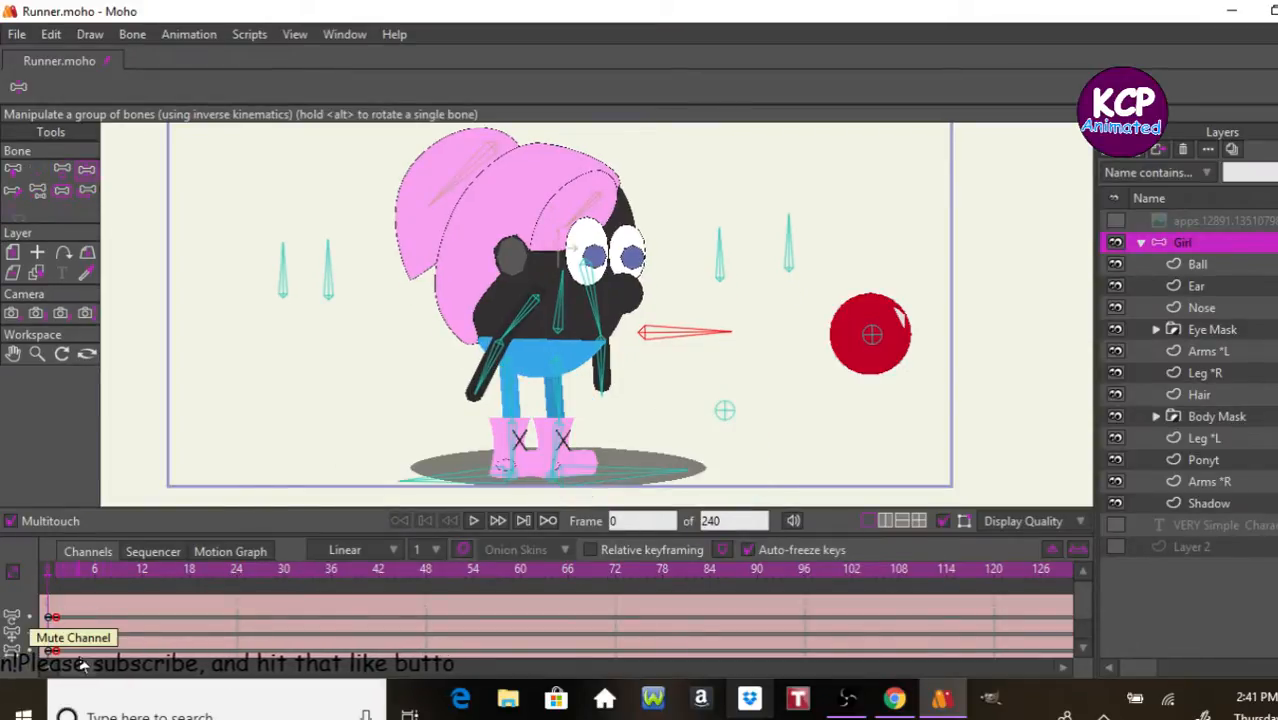
{"action": "key", "text": "Delete"}
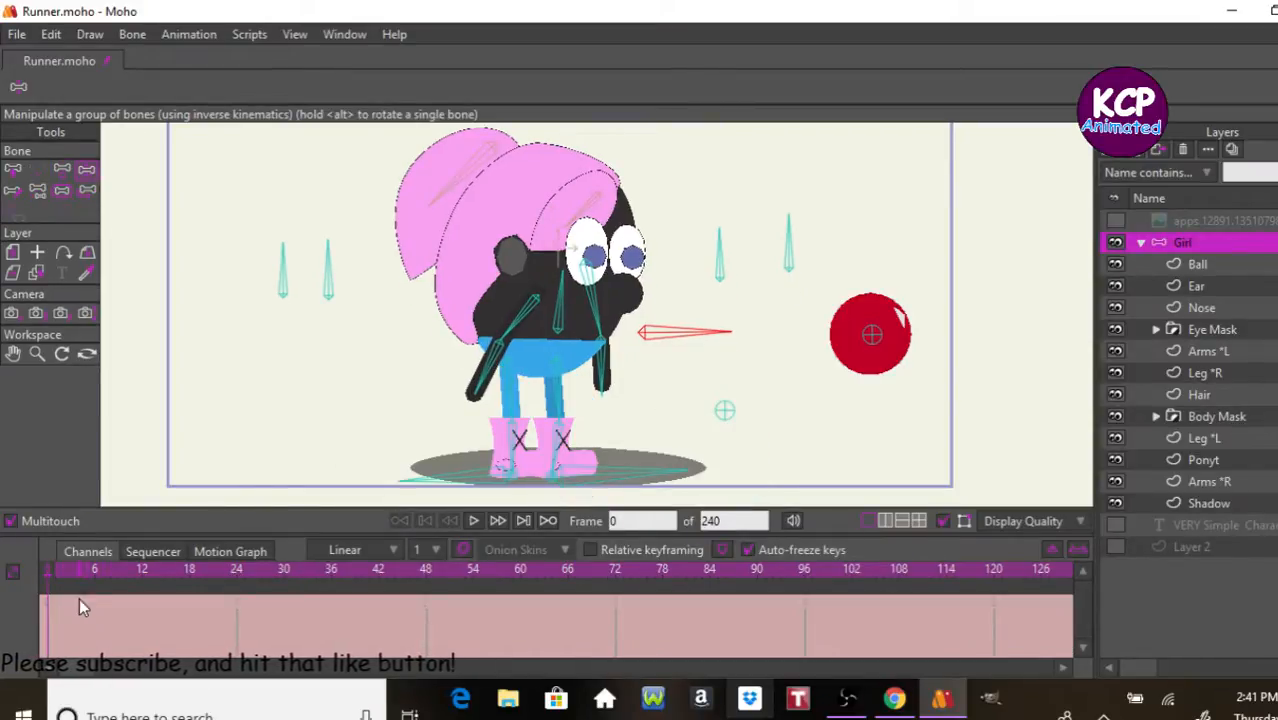
Step: Detach the Ball bone from its parent, the horizontal body control bone, so it has no parent
{"action": "left_click", "coordinate": [40, 192]}
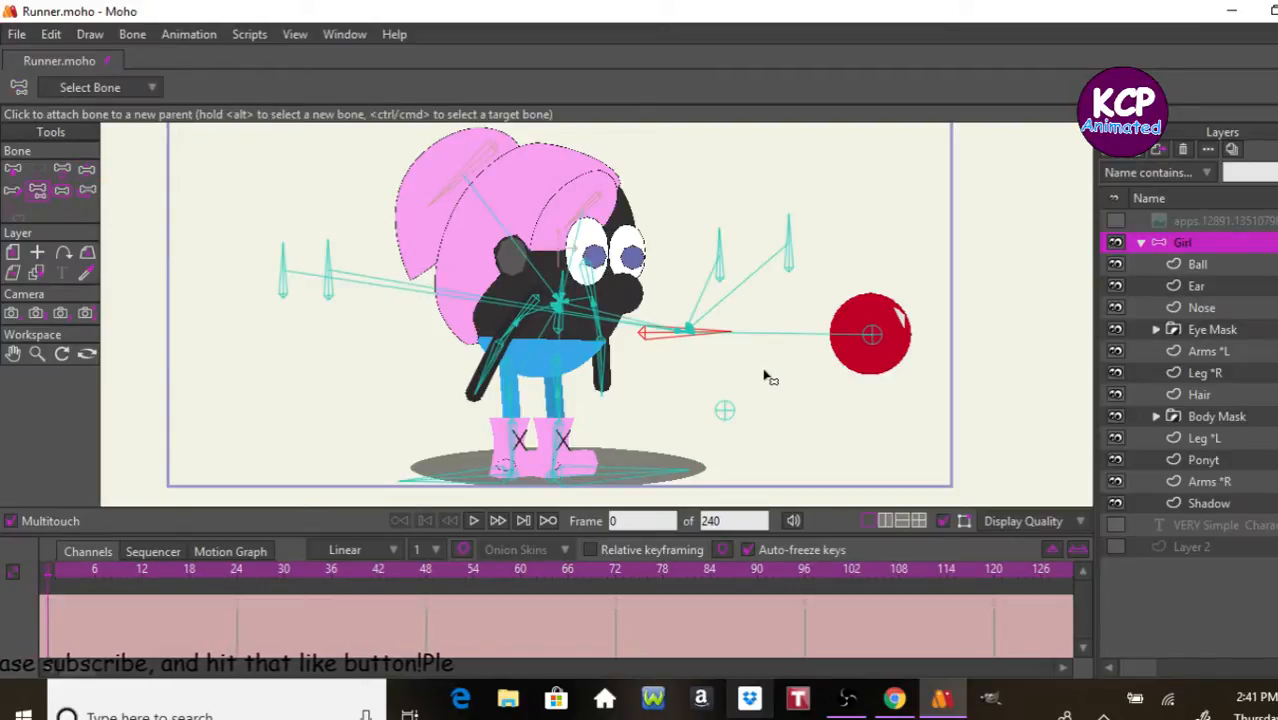
{"action": "left_click", "coordinate": [873, 338], "text": "alt"}
{"action": "left_click", "coordinate": [858, 425]}
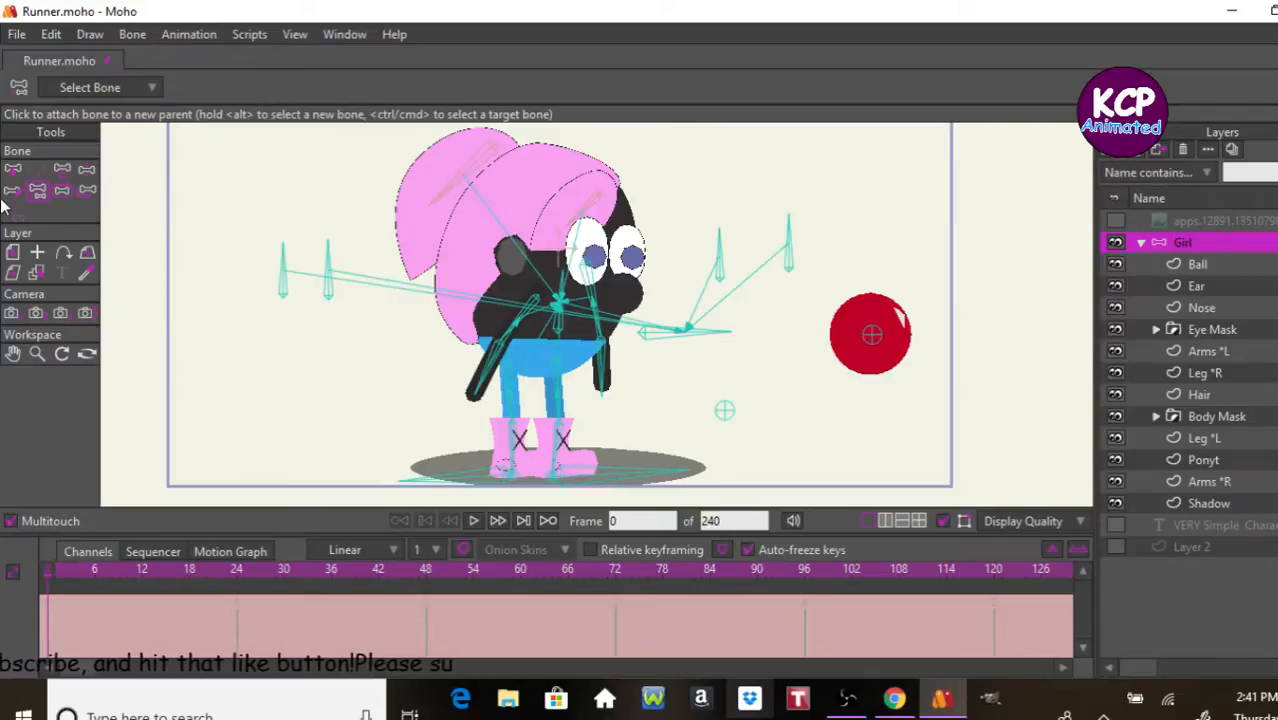
Step: At frame 1, move the Ball bone onto the ground in front of the feet, at about X 0.95, Y -1.03
{"action": "left_click", "coordinate": [13, 169]}
{"action": "key", "text": "ctrl+Right"}
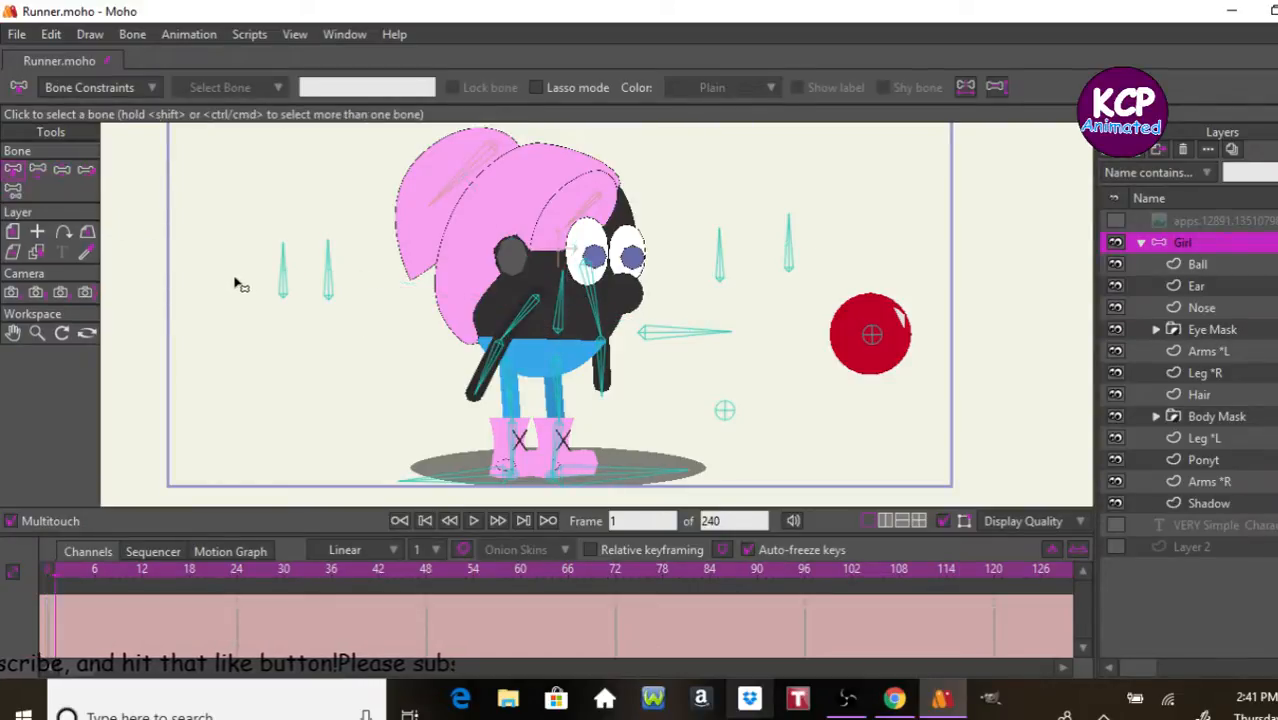
{"action": "left_click", "coordinate": [40, 171]}
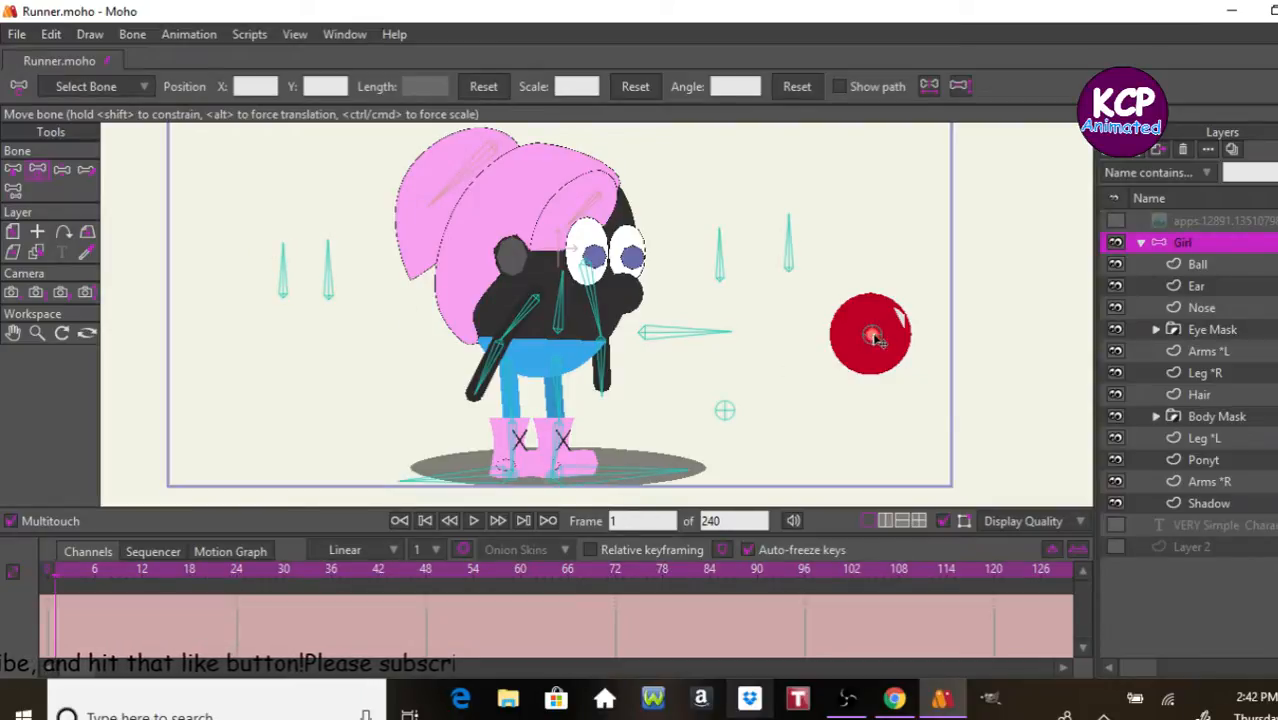
{"action": "left_click_drag", "start_coordinate": [873, 338], "coordinate": [746, 450]}
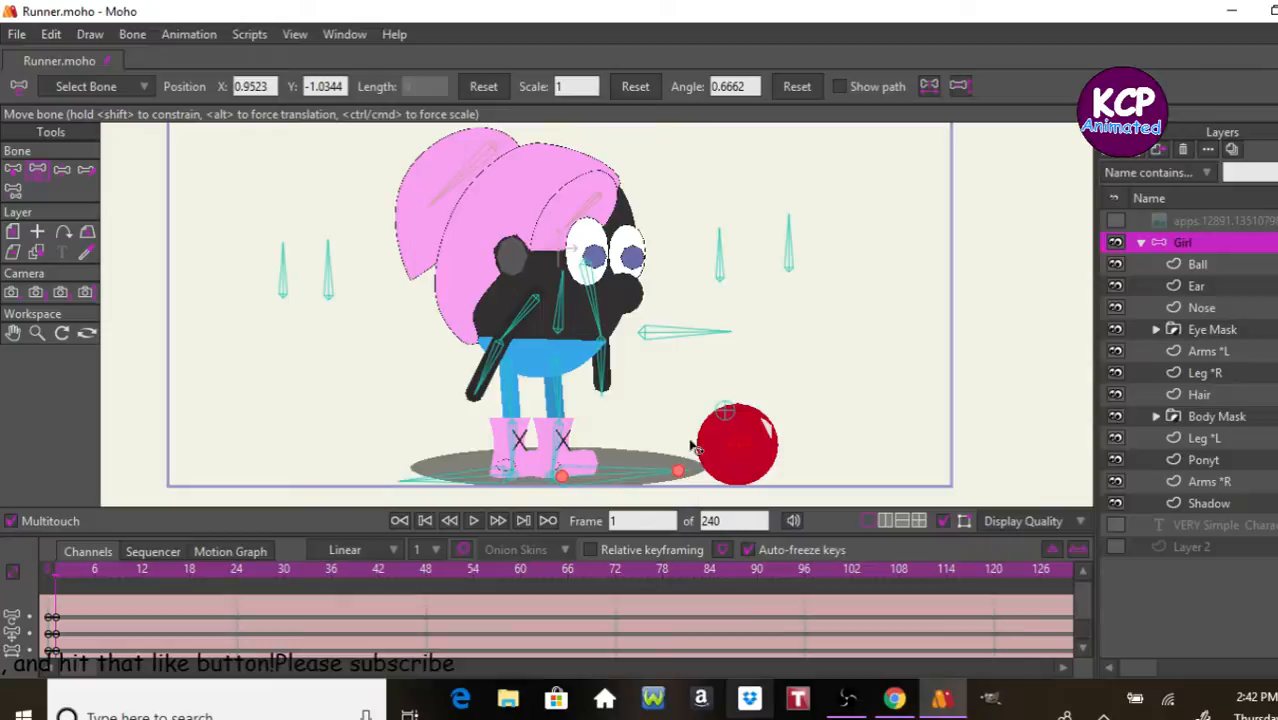
Step: Lower the body control bone to make the character crouch, and swing the front forearm toward the ball
{"action": "left_click", "coordinate": [61, 172]}
{"action": "left_click_drag", "start_coordinate": [660, 332], "coordinate": [665, 358]}
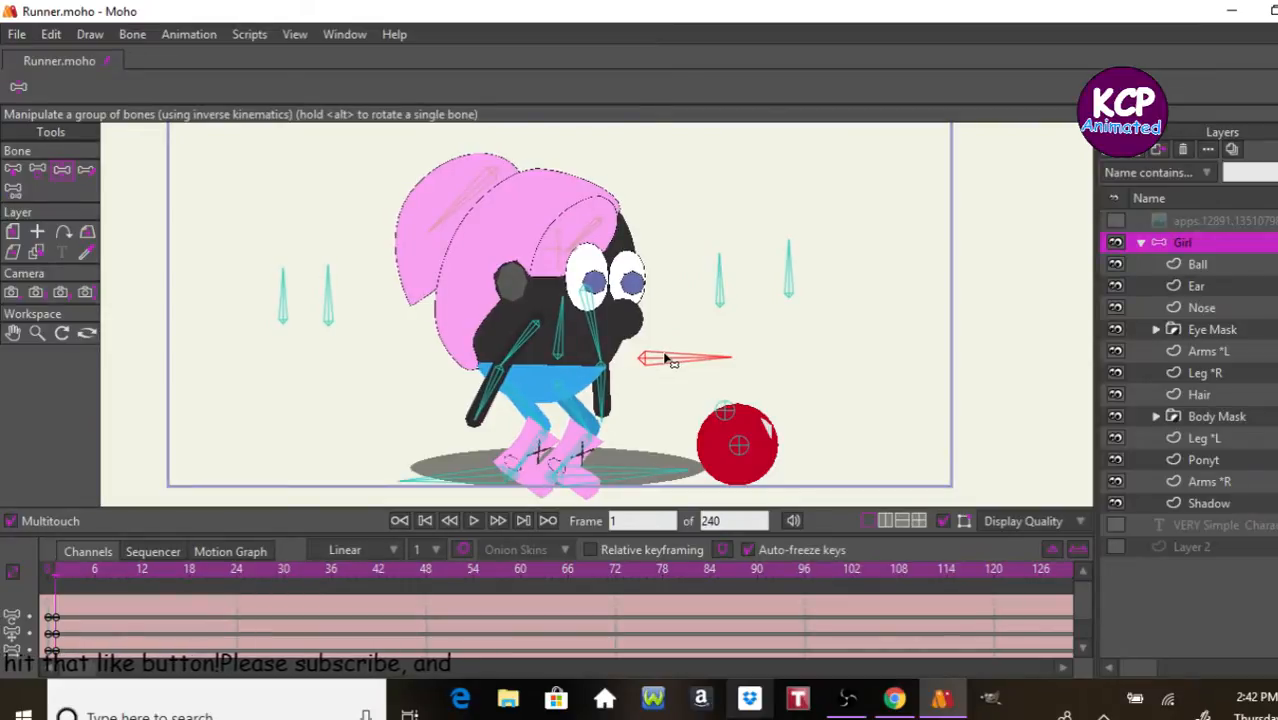
{"action": "left_click", "coordinate": [605, 402]}
{"action": "left_click_drag", "start_coordinate": [605, 402], "coordinate": [647, 408]}
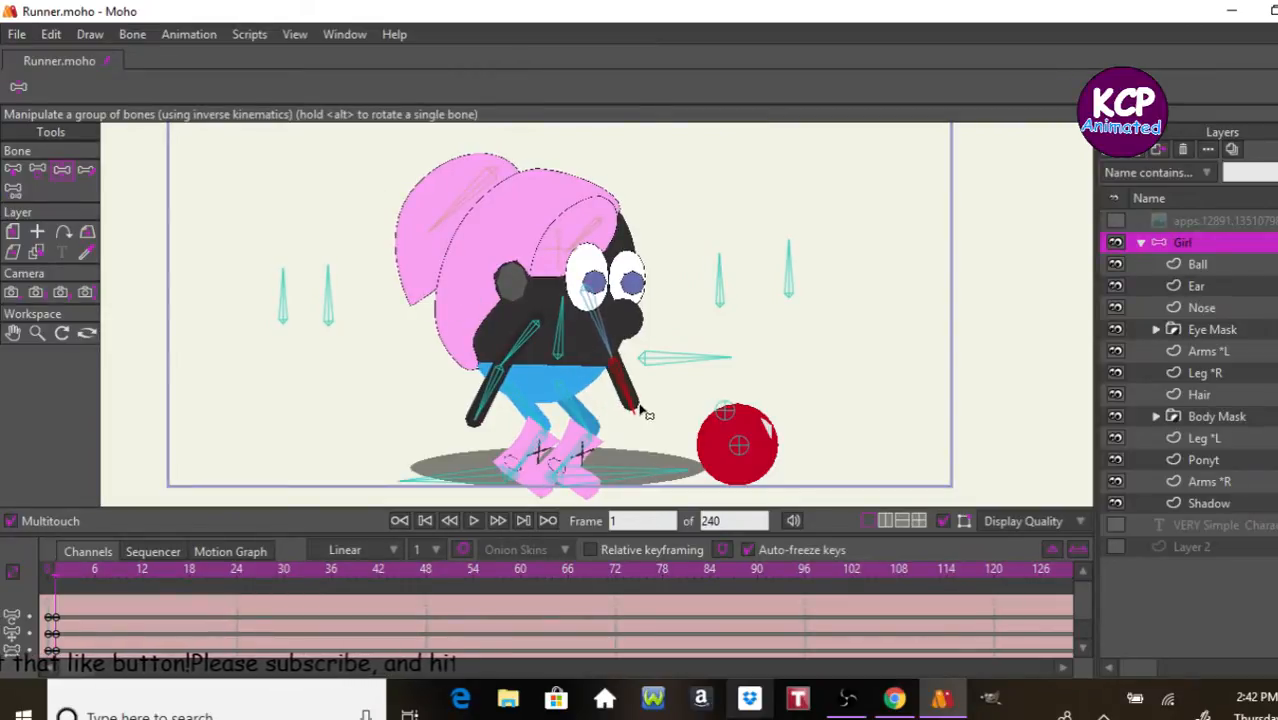
Step: At frame 1, bend both forearms toward the ball and move the Ball bone close to the feet, at about X 0.45, Y -1.01
{"action": "left_click", "coordinate": [497, 400]}
{"action": "left_click_drag", "start_coordinate": [497, 400], "coordinate": [631, 345]}
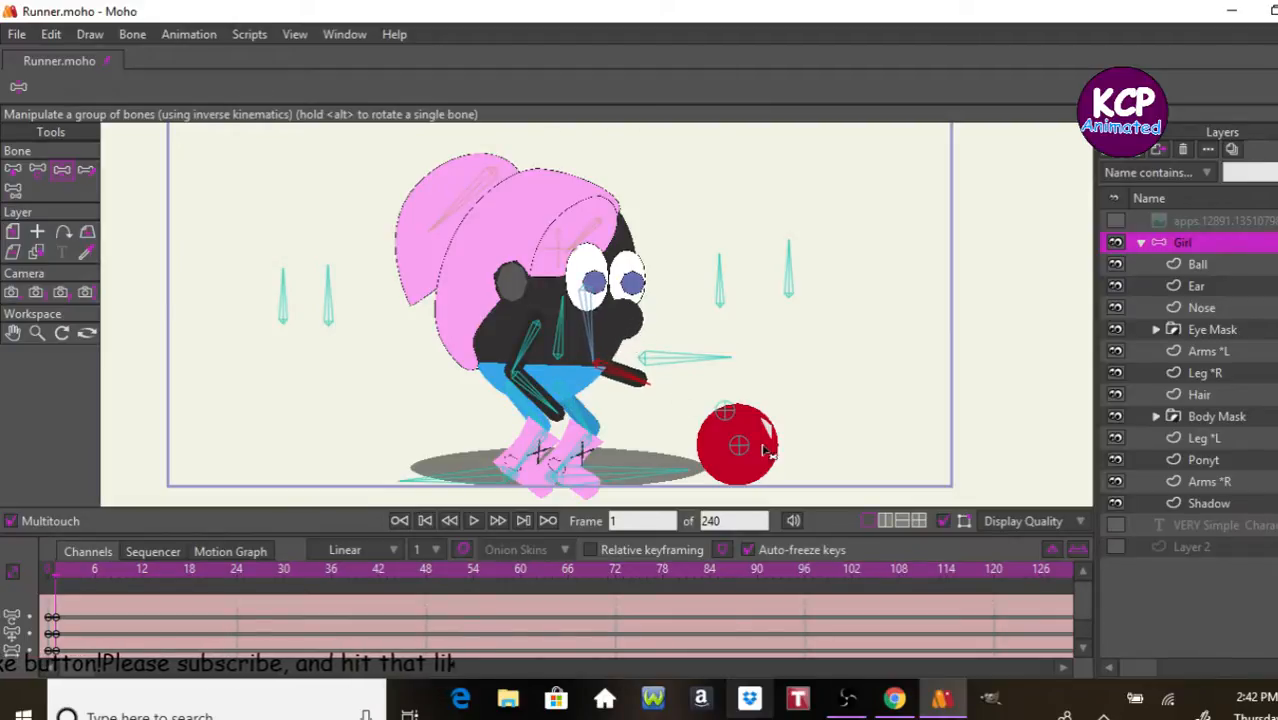
{"action": "left_click", "coordinate": [37, 169]}
{"action": "left_click_drag", "start_coordinate": [737, 450], "coordinate": [622, 450]}
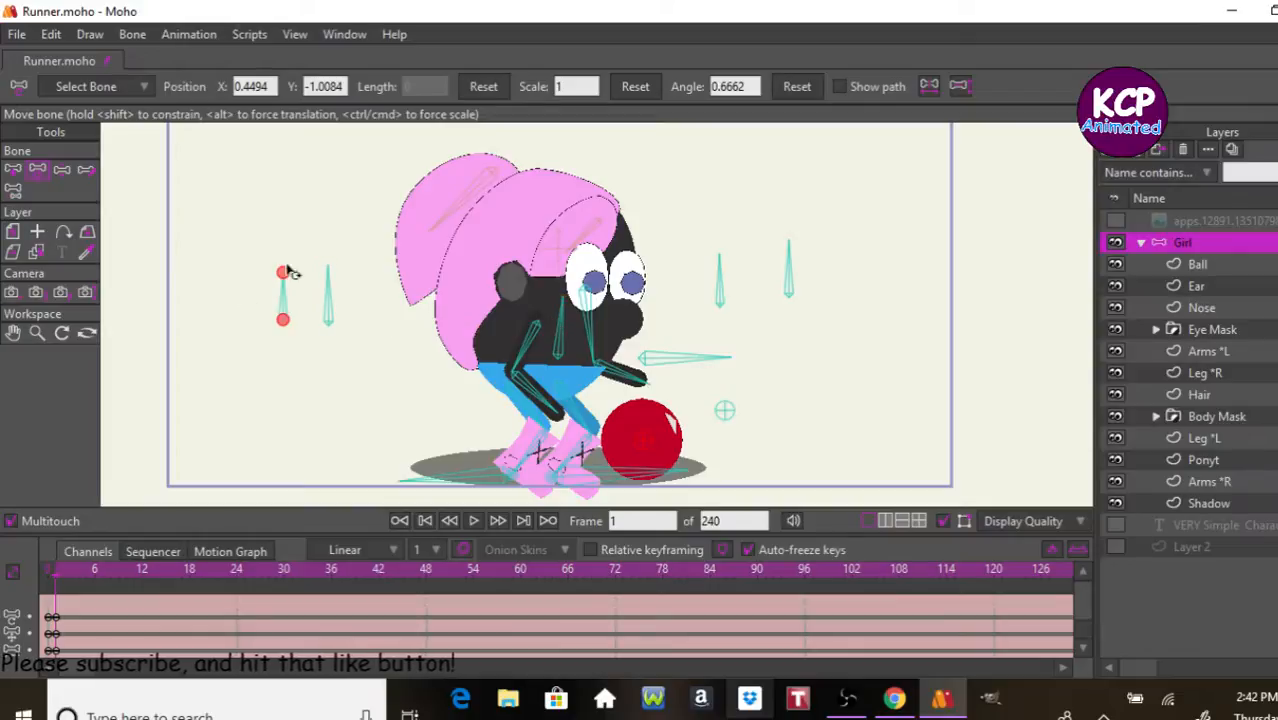
Step: Tilt the torso bone forward to about 77.6° and rotate the nearer upright control bone in front of the face to about 98.7°
{"action": "left_click_drag", "start_coordinate": [565, 330], "coordinate": [567, 332]}
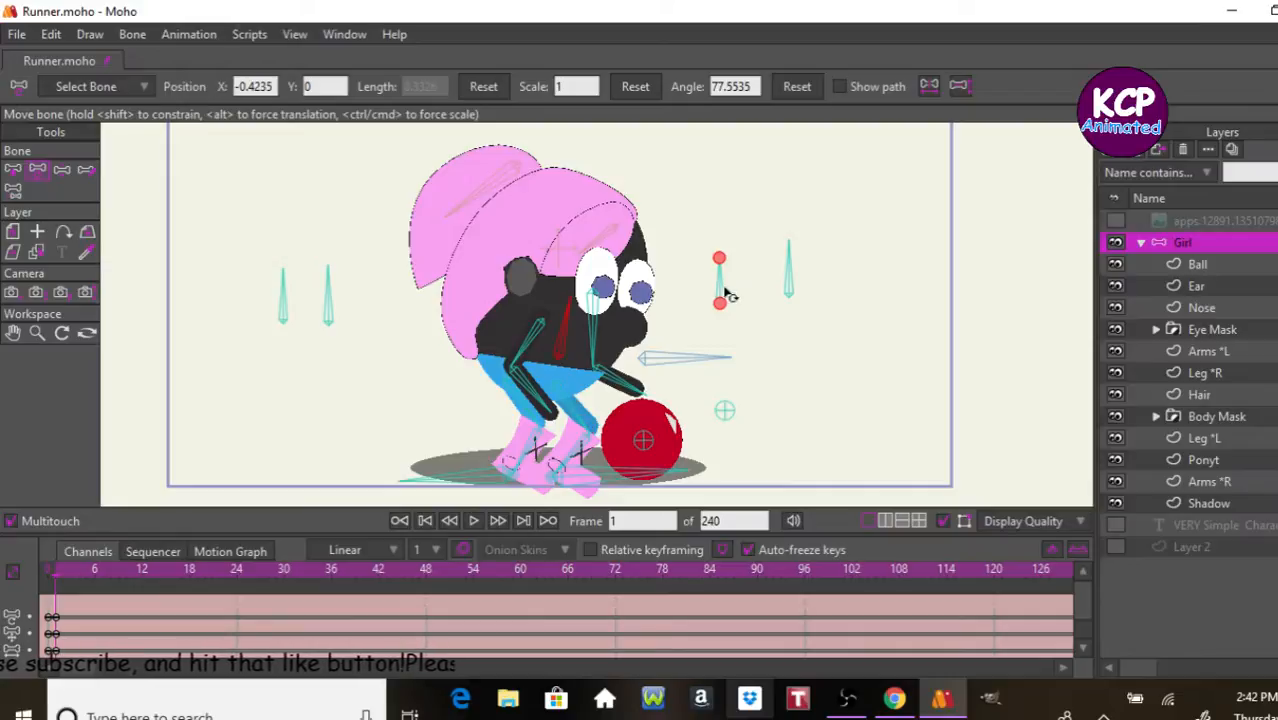
{"action": "left_click_drag", "start_coordinate": [707, 290], "coordinate": [719, 289]}
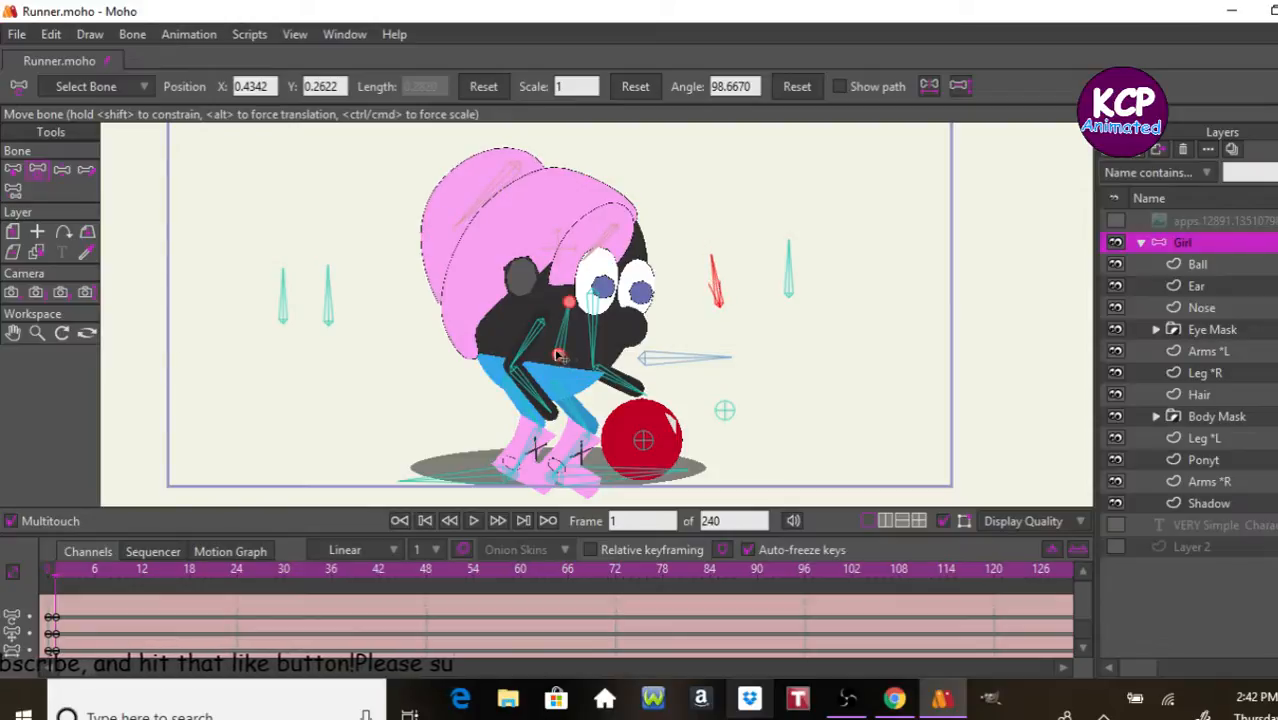
Step: Keyframe the crouched pose at frame 6
{"action": "left_click", "coordinate": [94, 568]}
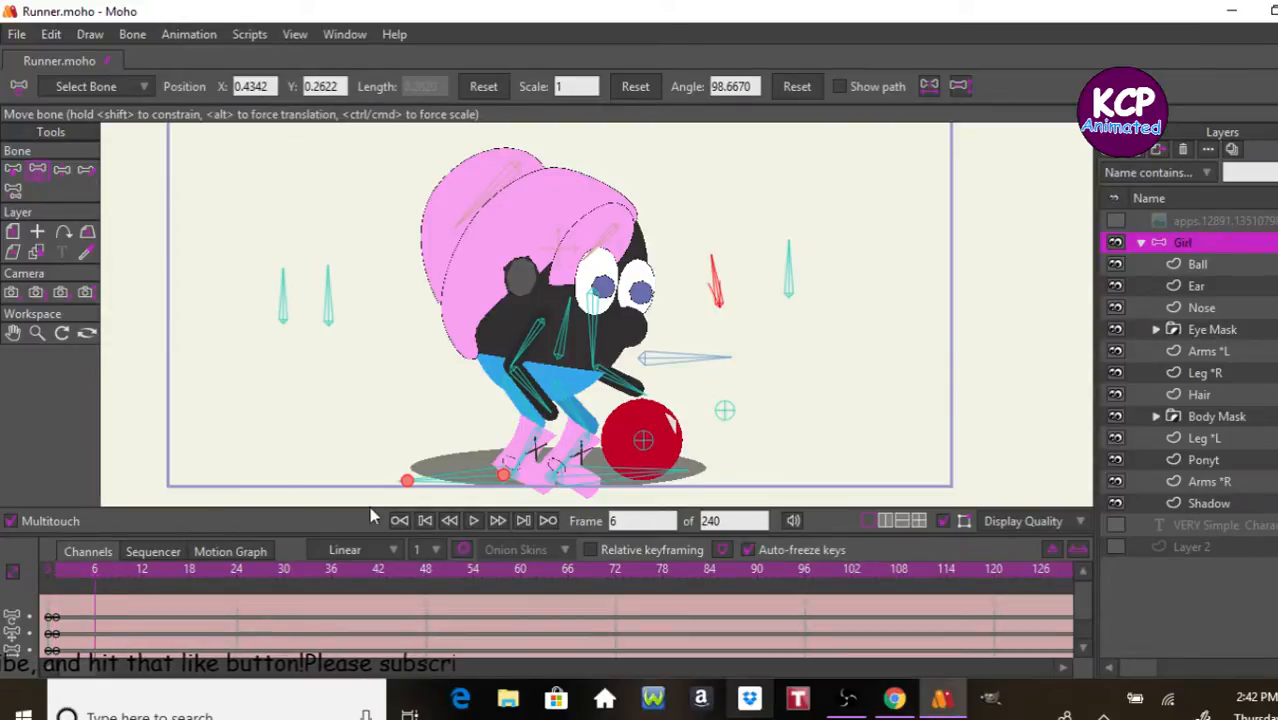
{"action": "key", "text": "ctrl+f"}
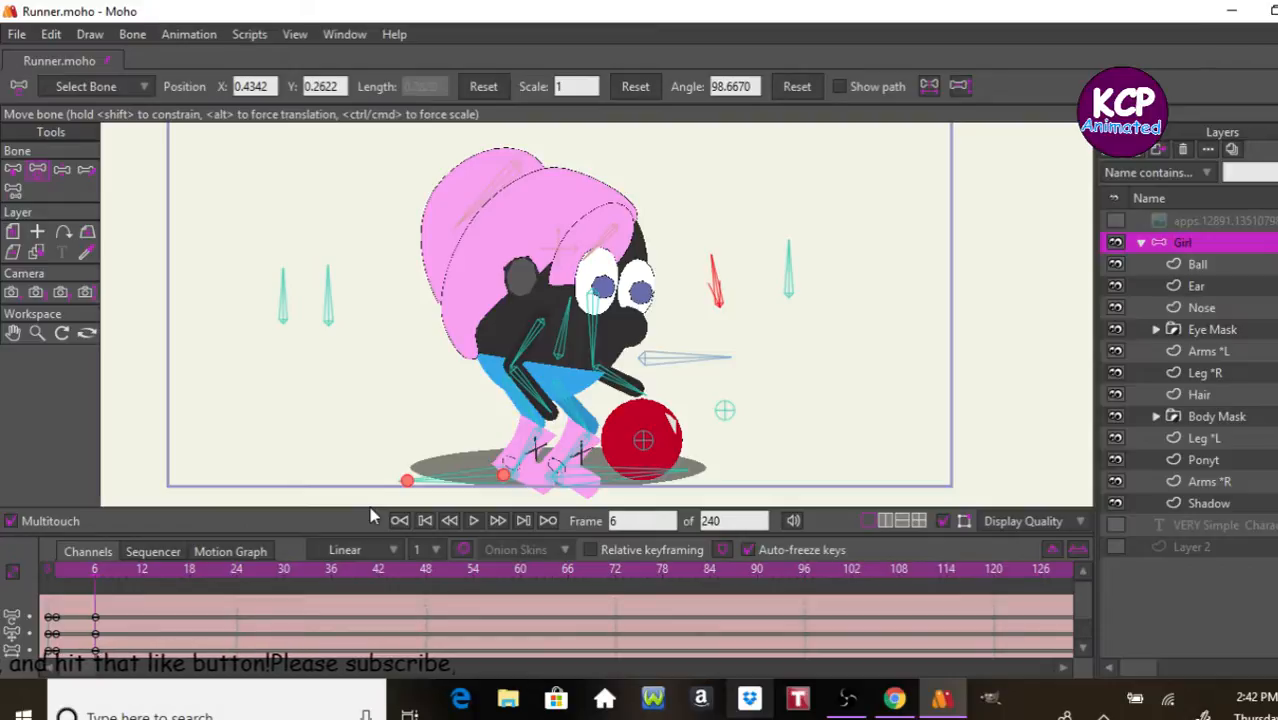
{"action": "left_click", "coordinate": [328, 295]}
{"action": "left_click", "coordinate": [283, 295]}
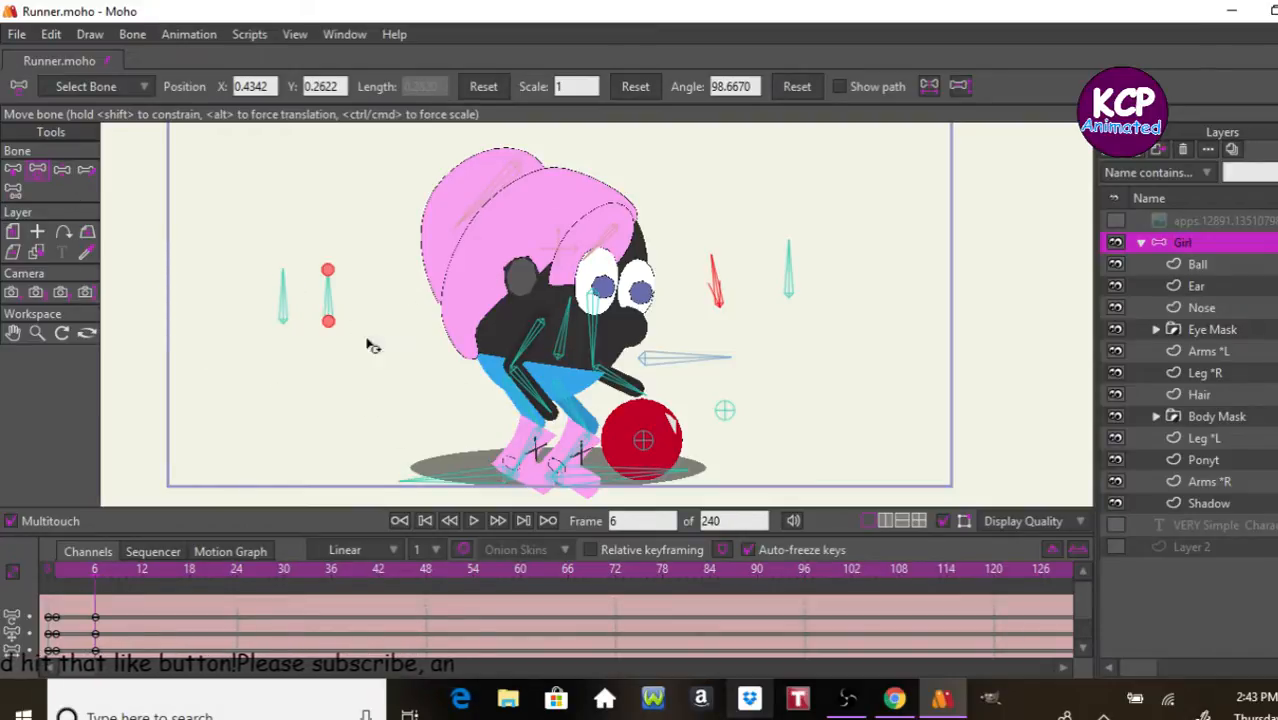
Step: At frame 6, raise the body control bone with both arms hanging down, and lift the ball to the hands at about X 0.29, Y -0.87
{"action": "left_click", "coordinate": [62, 170]}
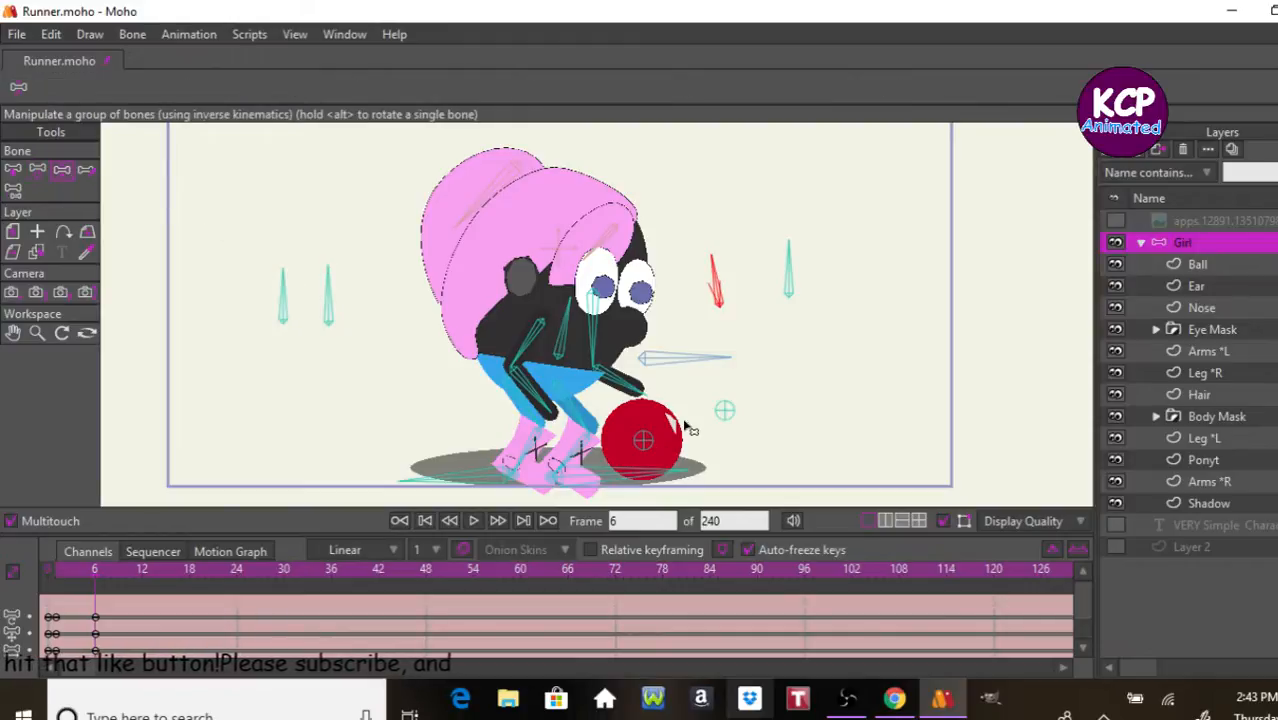
{"action": "left_click_drag", "start_coordinate": [685, 357], "coordinate": [693, 337]}
{"action": "left_click_drag", "start_coordinate": [636, 370], "coordinate": [615, 420]}
{"action": "left_click_drag", "start_coordinate": [513, 387], "coordinate": [566, 428]}
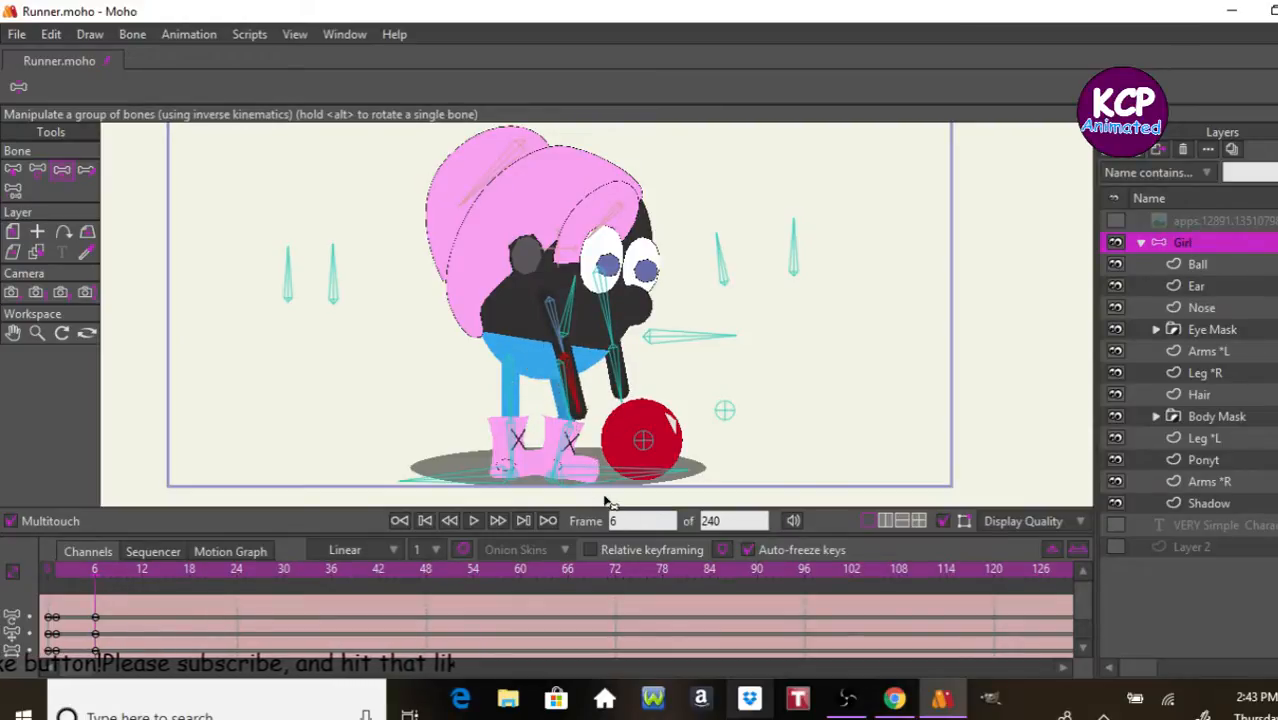
{"action": "left_click", "coordinate": [37, 169]}
{"action": "left_click_drag", "start_coordinate": [641, 440], "coordinate": [612, 420]}
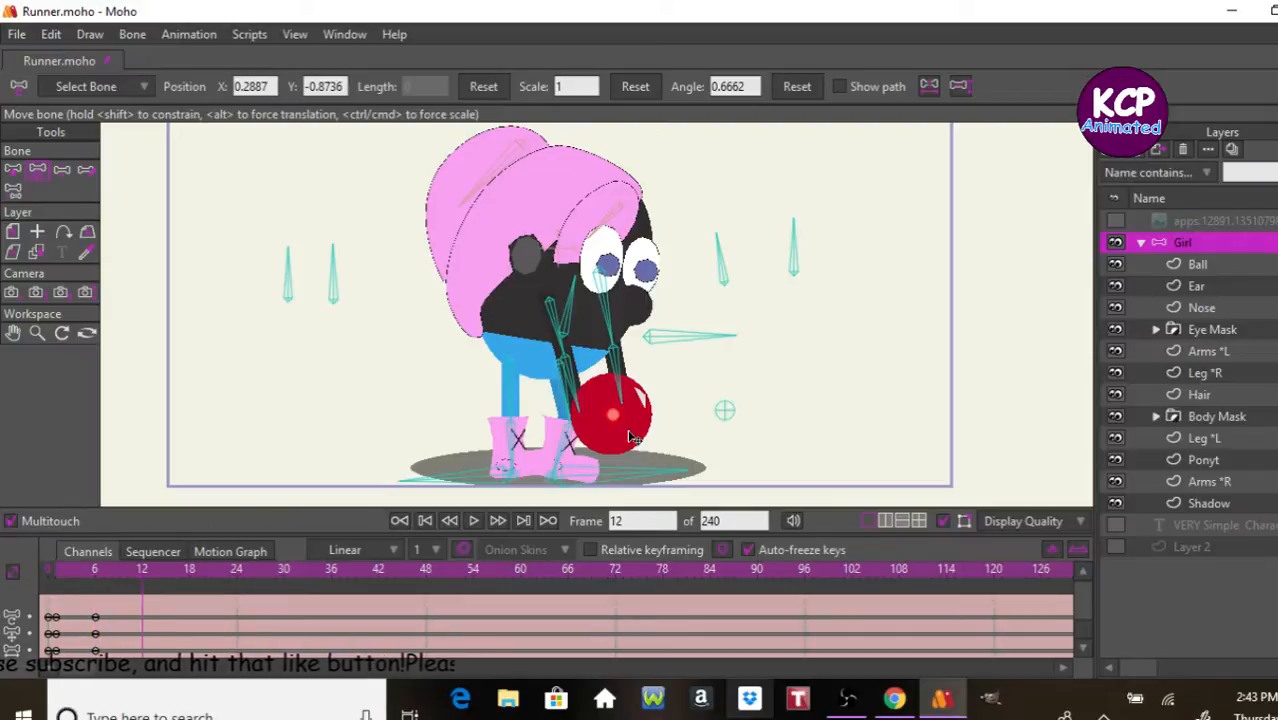
Step: At frame 12, raise the Ball bone in front of the face to about X 0.87, Y -0.47 and swing both forearms up toward it
{"action": "left_click", "coordinate": [629, 432]}
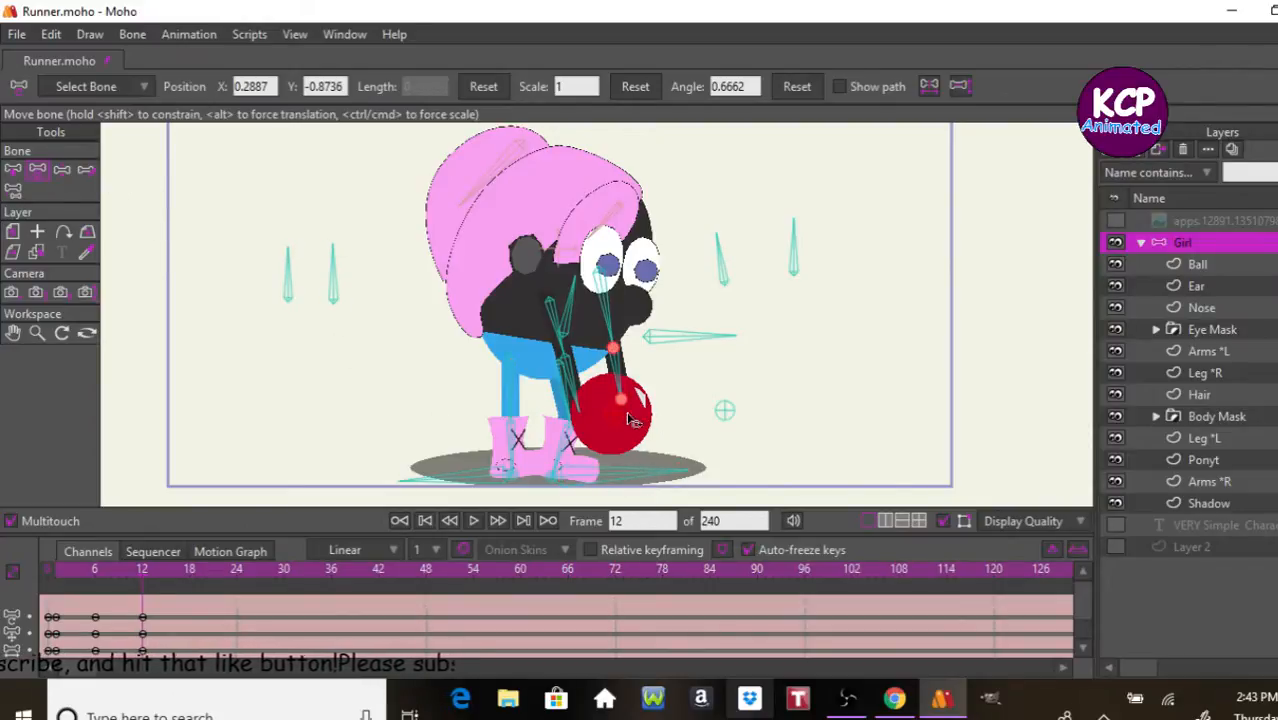
{"action": "left_click_drag", "start_coordinate": [629, 420], "coordinate": [733, 337]}
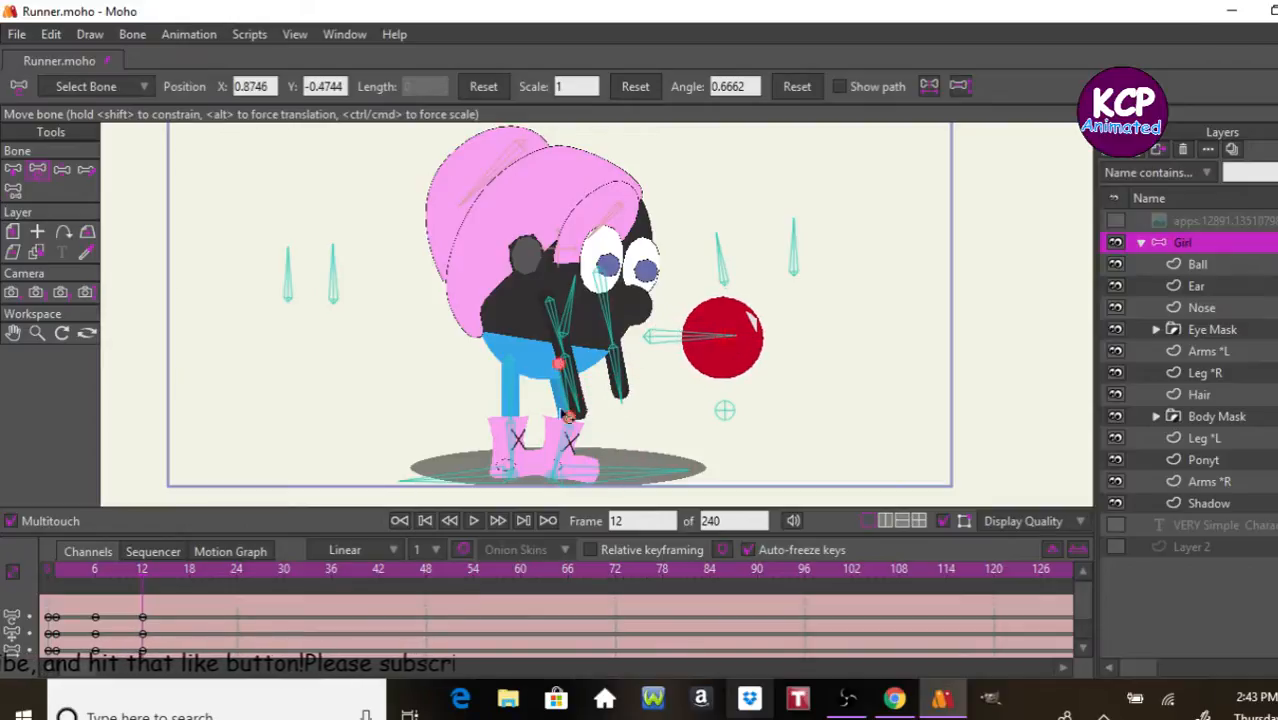
{"action": "left_click_drag", "start_coordinate": [621, 380], "coordinate": [662, 320]}
{"action": "left_click", "coordinate": [63, 172]}
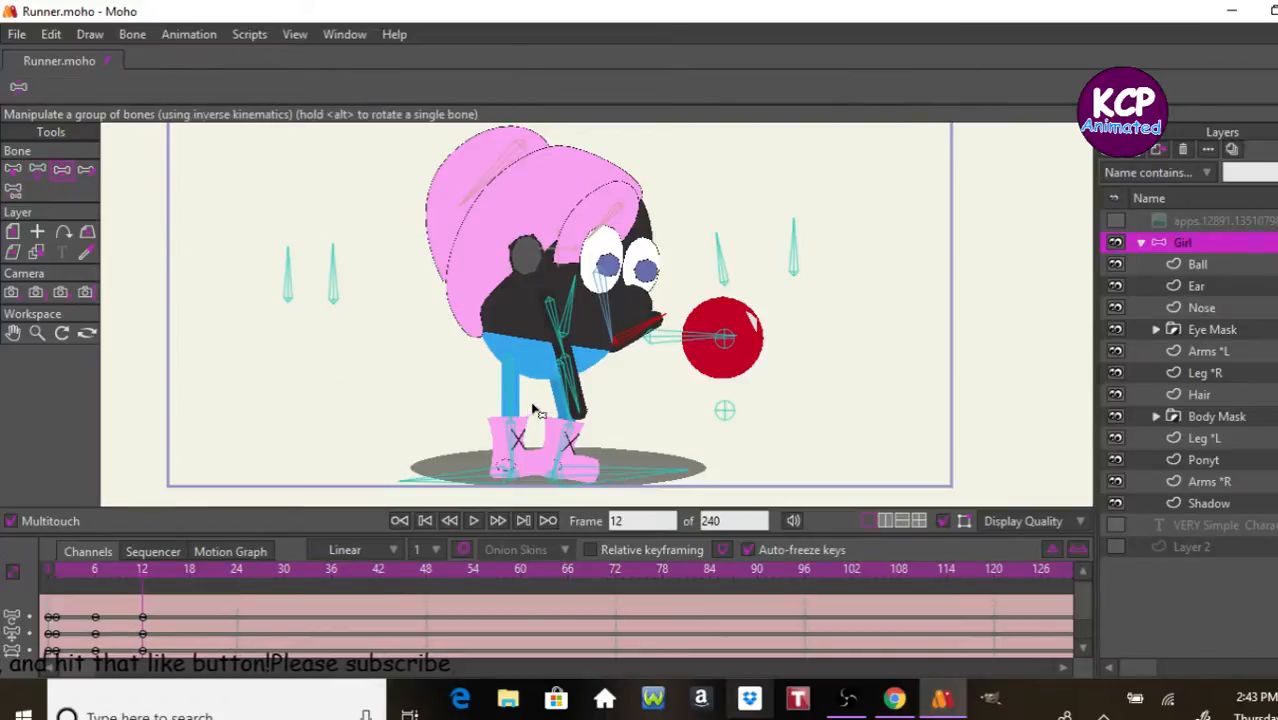
{"action": "left_click_drag", "start_coordinate": [535, 412], "coordinate": [611, 299]}
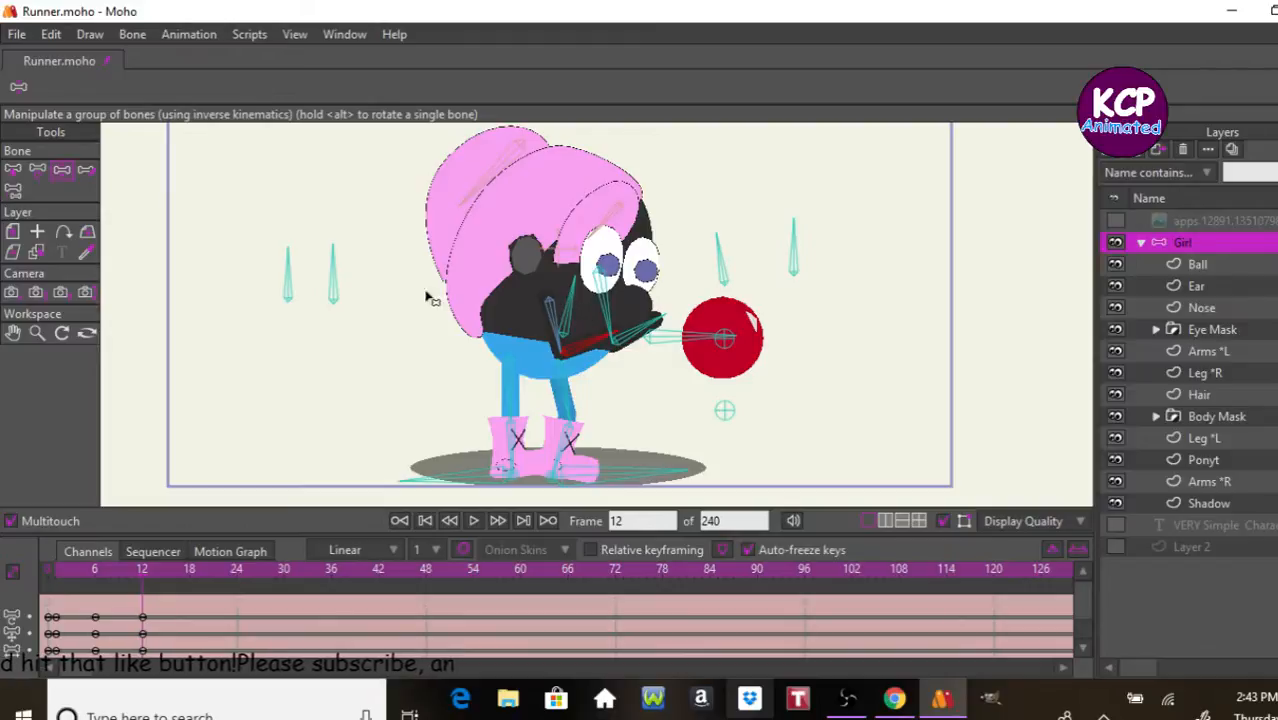
Step: At frame 12, lean the torso bone back to about 97.7° and bring the ball in against the raised hands
{"action": "left_click", "coordinate": [37, 169]}
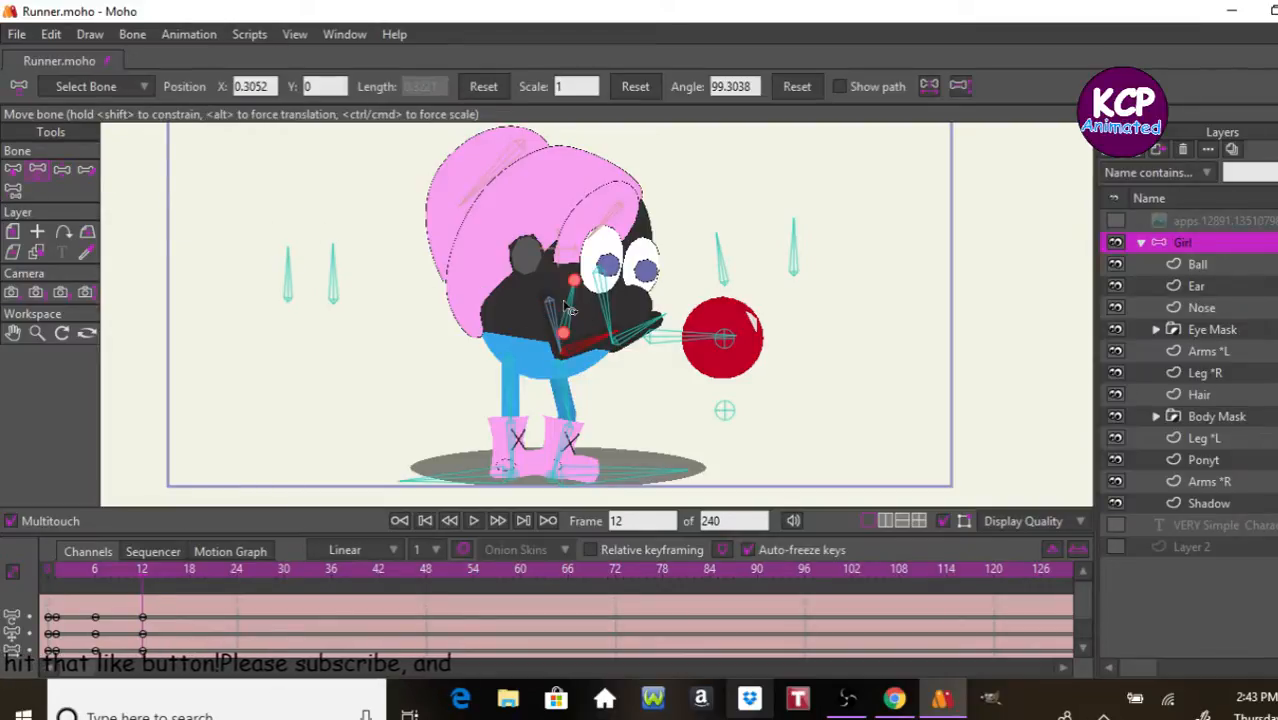
{"action": "left_click", "coordinate": [569, 308]}
{"action": "left_click_drag", "start_coordinate": [569, 308], "coordinate": [541, 291]}
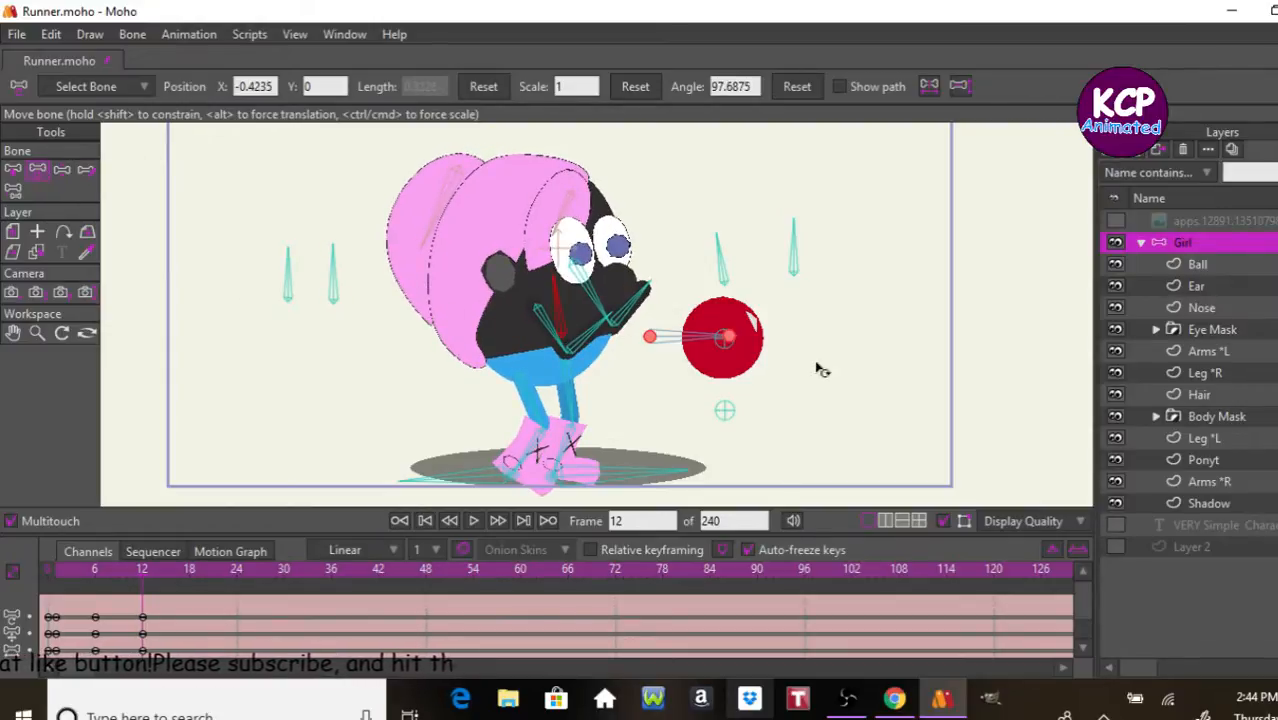
{"action": "left_click_drag", "start_coordinate": [731, 348], "coordinate": [675, 311]}
Step: Step back and forth through frames 1 to 12 to check how the hands follow the ball during the pickup
{"action": "key", "text": "Left"}
{"action": "key", "text": "Left"}
{"action": "key", "text": "Left"}
{"action": "key", "text": "Left"}
{"action": "key", "text": "Left"}
{"action": "key", "text": "Left"}
{"action": "key", "text": "Left"}
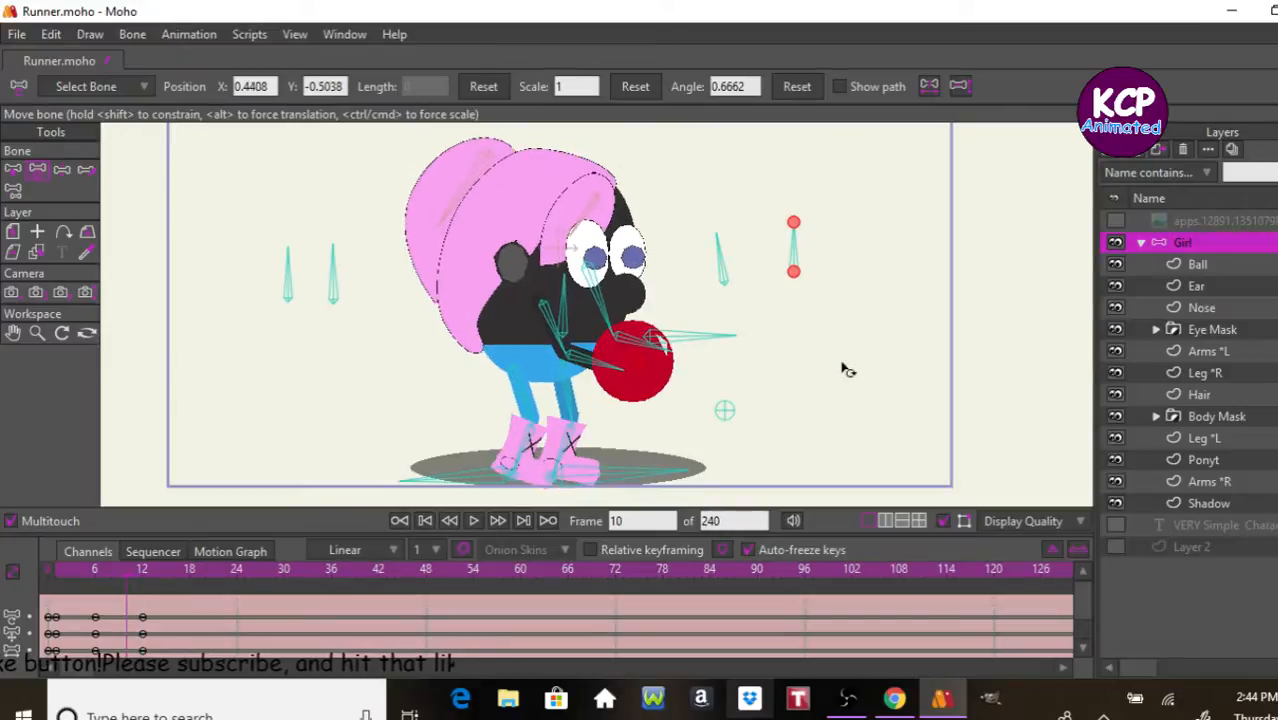
{"action": "key", "text": "Left"}
{"action": "key", "text": "Left"}
{"action": "key", "text": "Left"}
{"action": "key", "text": "Left"}
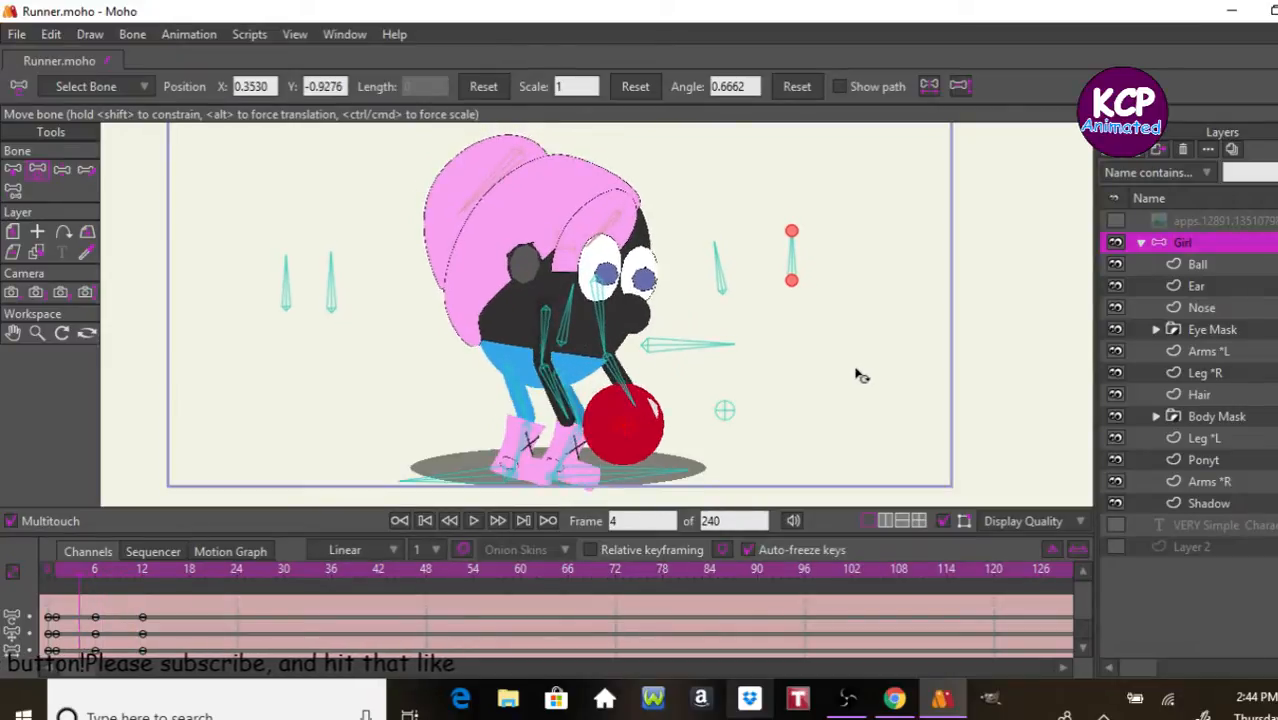
{"action": "key", "text": "Right"}
{"action": "key", "text": "Right"}
{"action": "key", "text": "Right"}
{"action": "key", "text": "Right"}
{"action": "key", "text": "Right"}
{"action": "key", "text": "Right"}
{"action": "key", "text": "Right"}
{"action": "key", "text": "Right"}
{"action": "key", "text": "Right"}
{"action": "key", "text": "Right"}
{"action": "key", "text": "Right"}
{"action": "key", "text": "Right"}
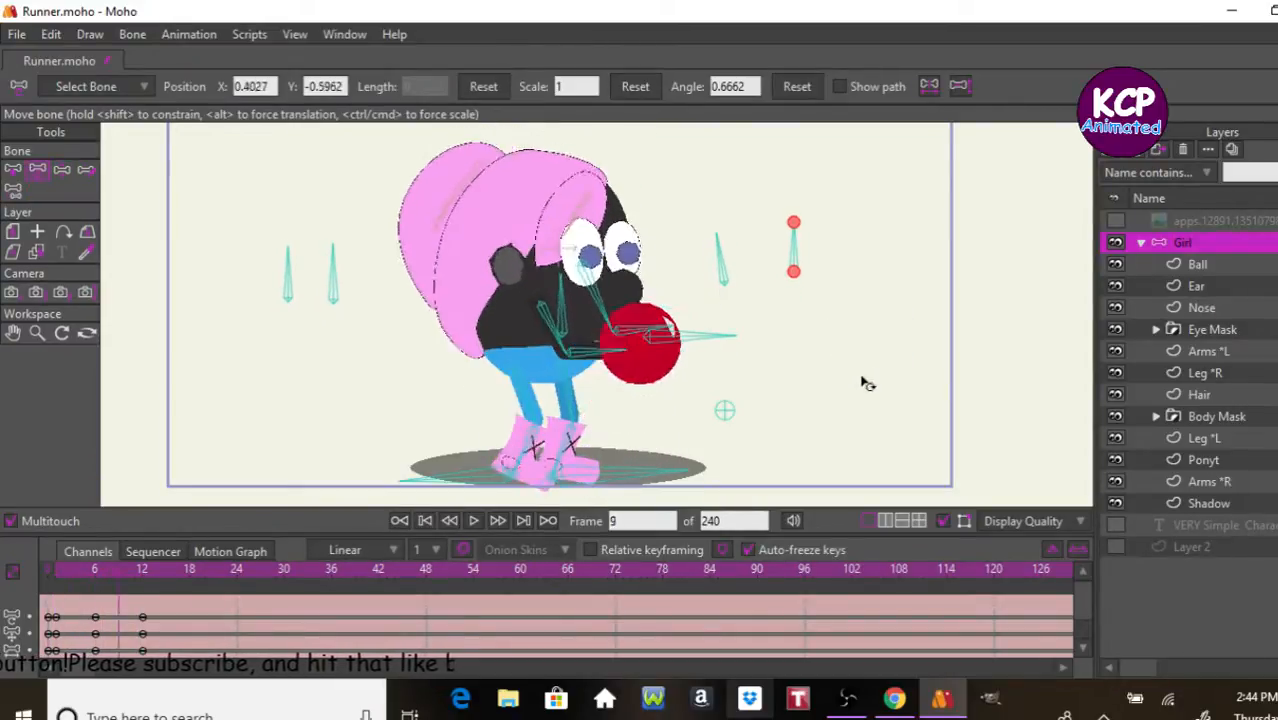
{"action": "key", "text": "Left"}
{"action": "key", "text": "Left"}
{"action": "key", "text": "Left"}
{"action": "key", "text": "Left"}
{"action": "key", "text": "Left"}
{"action": "key", "text": "Left"}
{"action": "key", "text": "Left"}
{"action": "key", "text": "Left"}
{"action": "key", "text": "Left"}
{"action": "key", "text": "Left"}
{"action": "key", "text": "Left"}
{"action": "key", "text": "Left"}
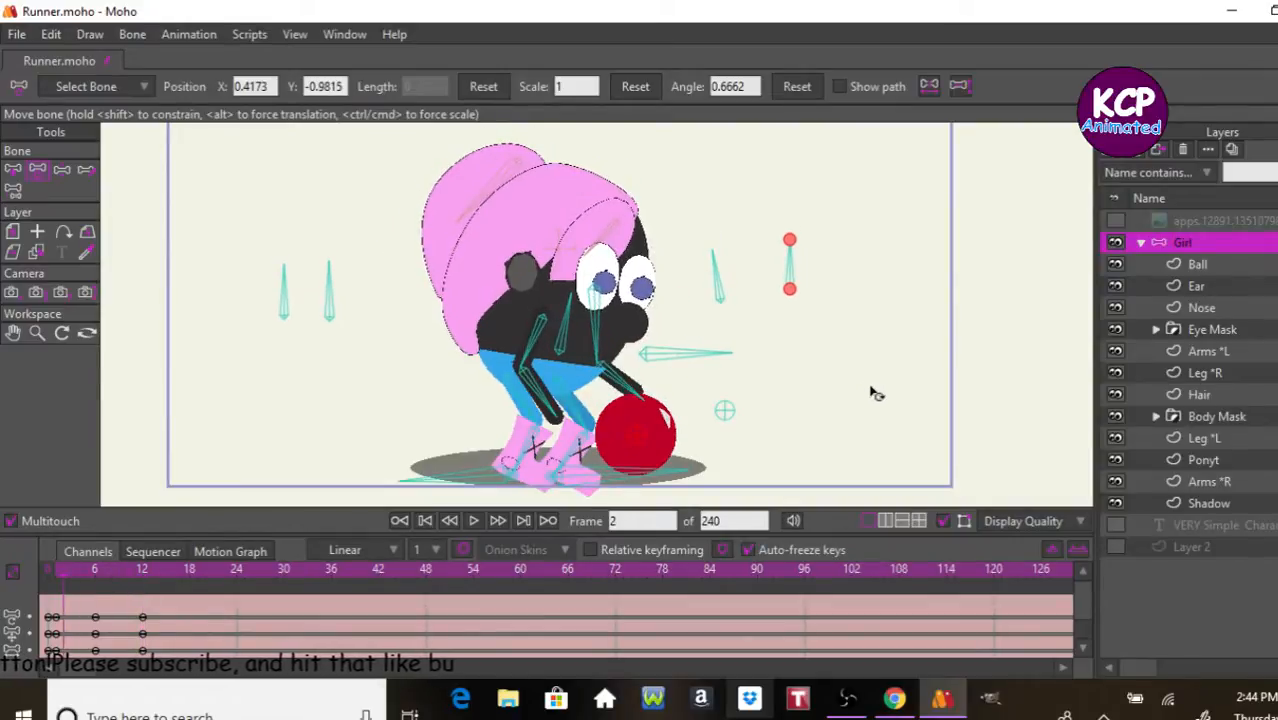
{"action": "key", "text": "Right"}
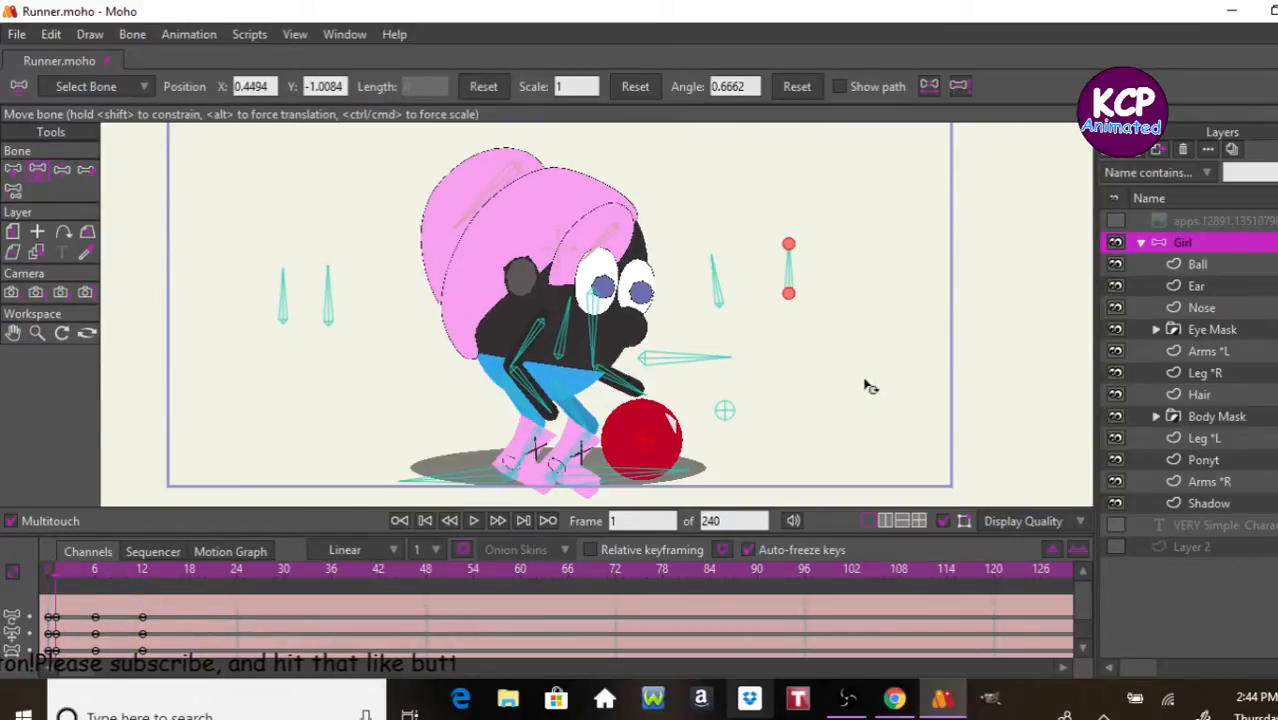
{"action": "key", "text": "Right"}
{"action": "key", "text": "Right"}
{"action": "key", "text": "Right"}
{"action": "key", "text": "Right"}
{"action": "key", "text": "Right"}
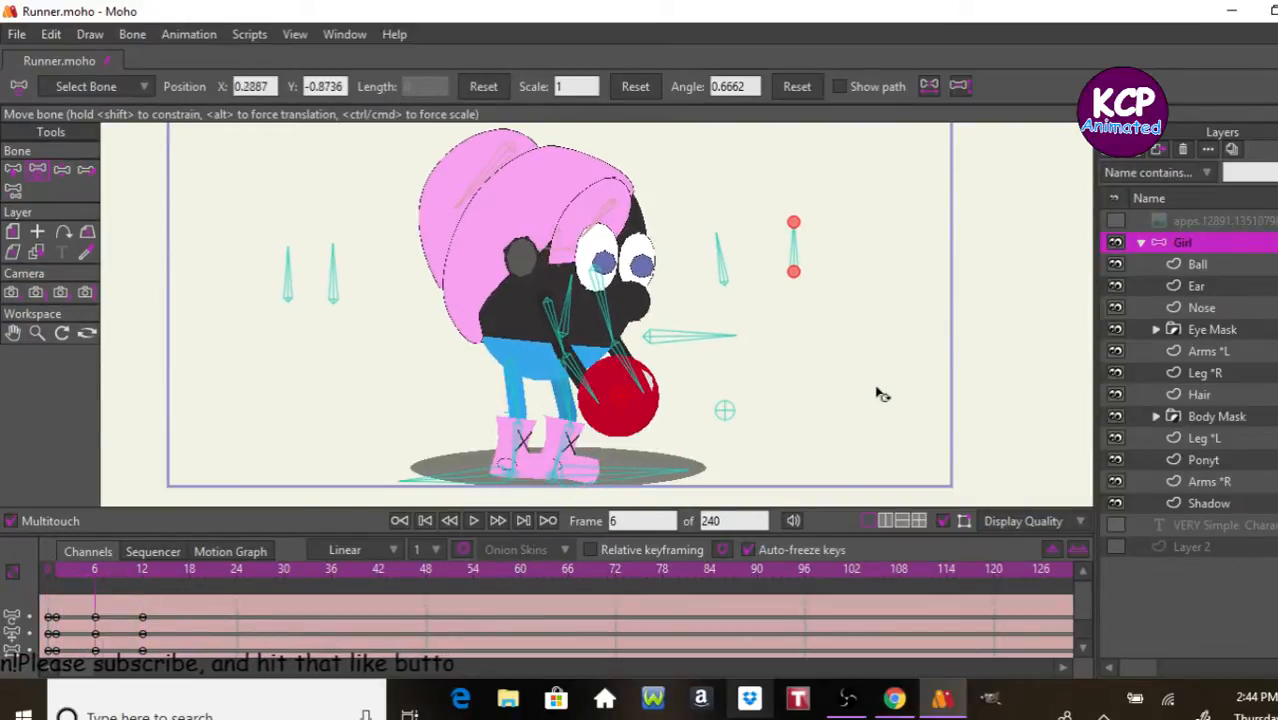
{"action": "key", "text": "Right"}
{"action": "key", "text": "Right"}
{"action": "key", "text": "Left"}
{"action": "key", "text": "Left"}
{"action": "key", "text": "Left"}
{"action": "key", "text": "Left"}
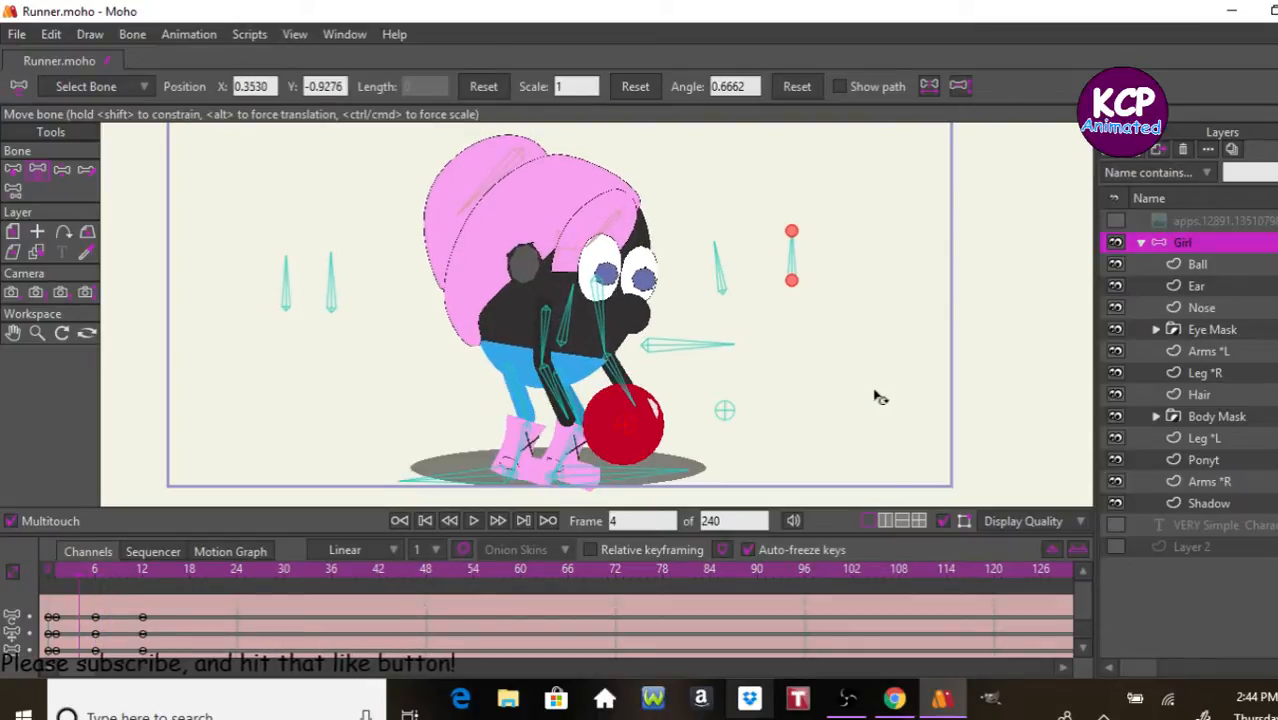
Step: At frame 3, lower the body control bone slightly and swing the rear forearm forward to meet the ball
{"action": "key", "text": "Left"}
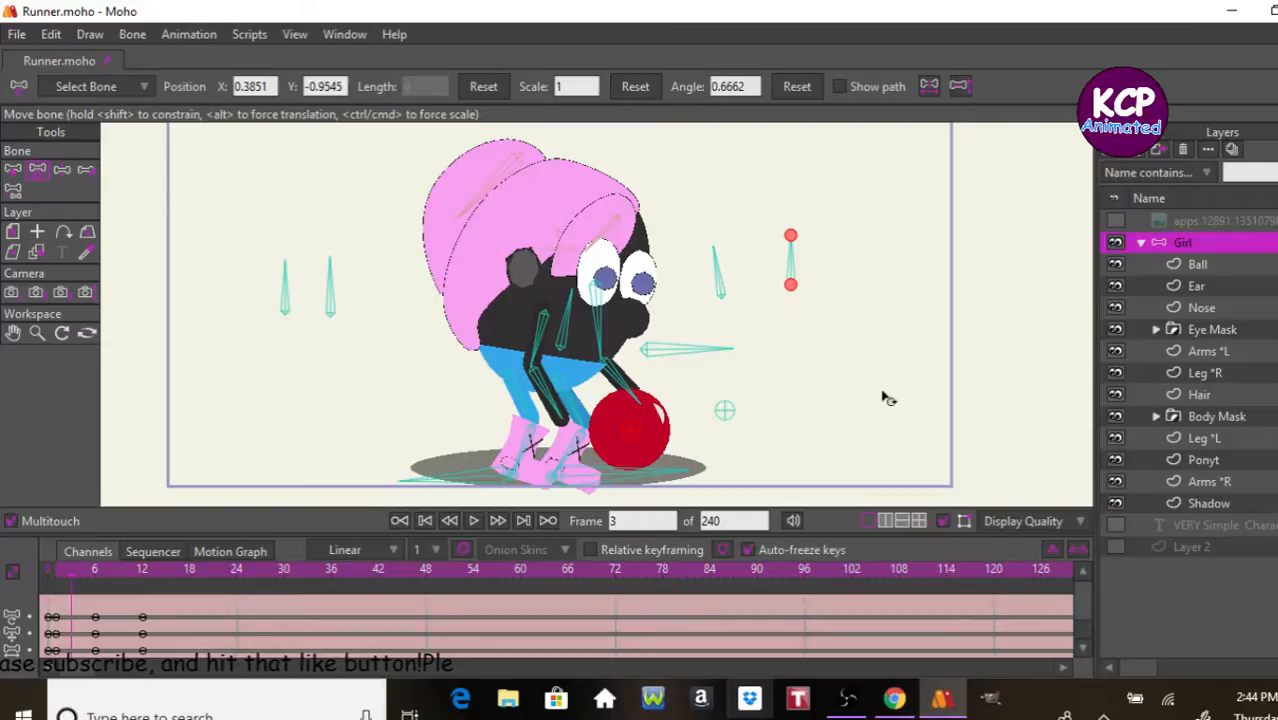
{"action": "left_click", "coordinate": [632, 394]}
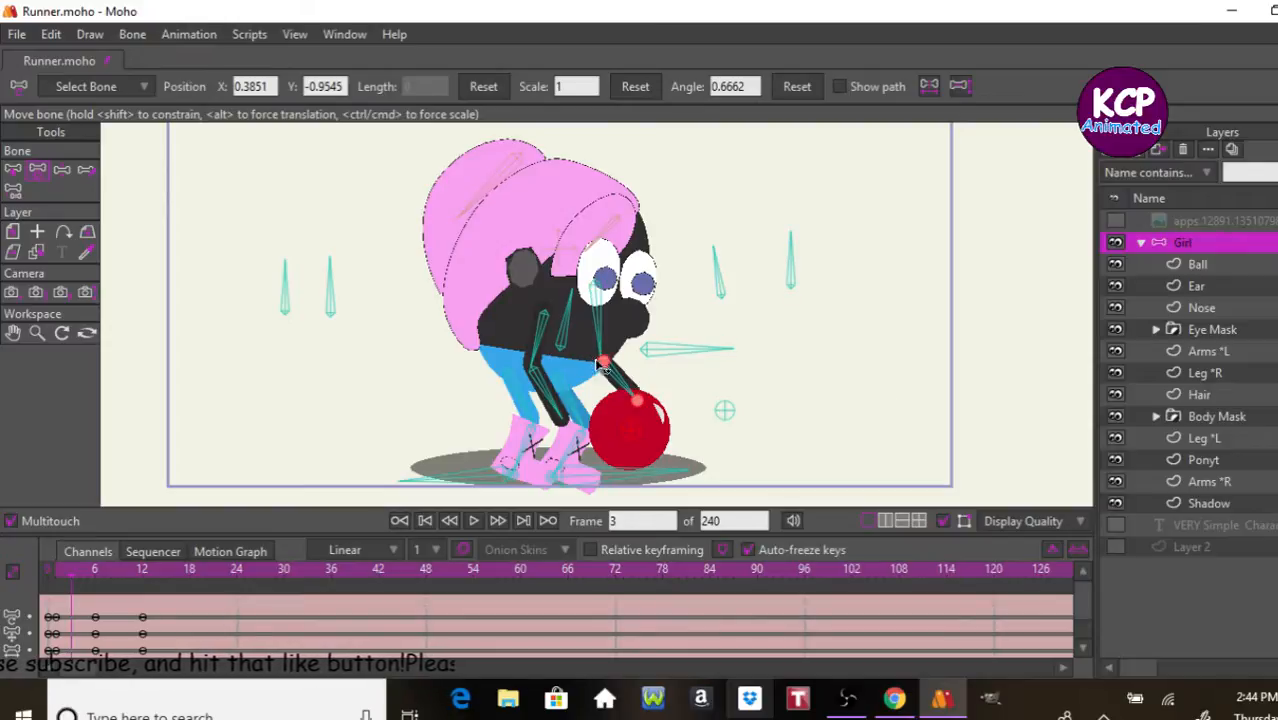
{"action": "left_click", "coordinate": [331, 300]}
{"action": "left_click", "coordinate": [284, 290]}
{"action": "left_click", "coordinate": [61, 169]}
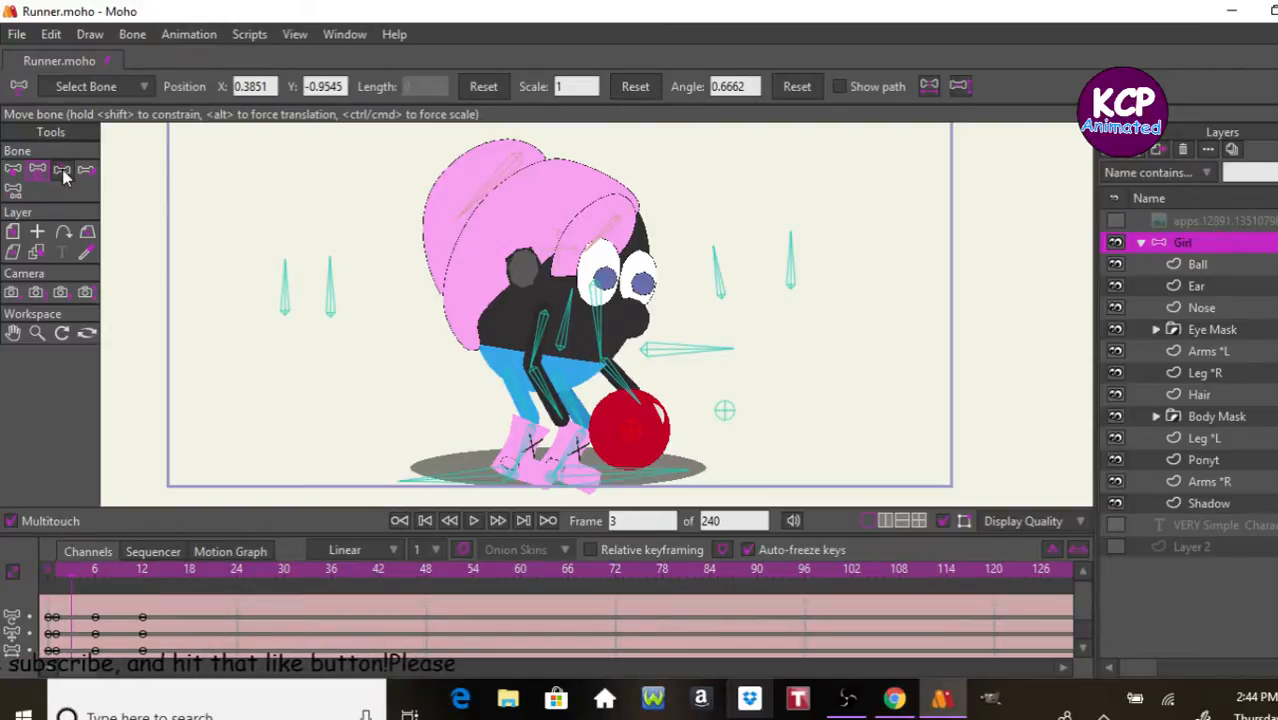
{"action": "left_click_drag", "start_coordinate": [680, 350], "coordinate": [684, 367]}
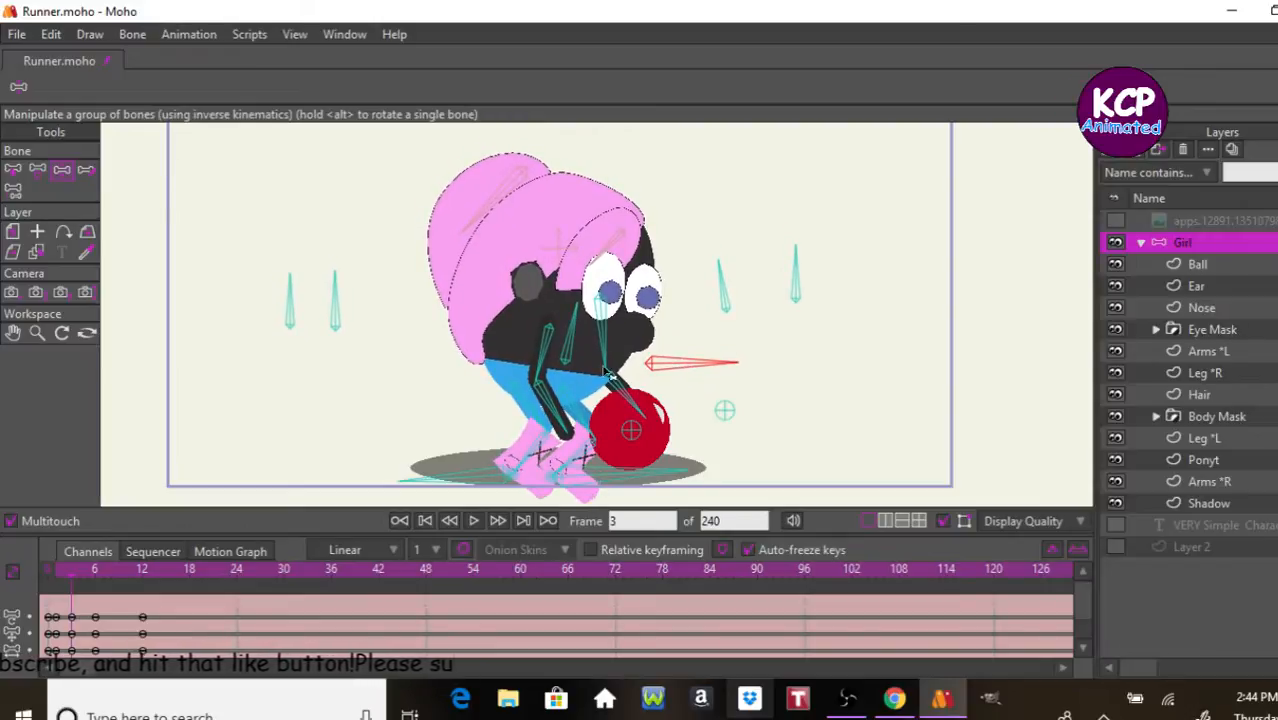
{"action": "left_click_drag", "start_coordinate": [547, 399], "coordinate": [579, 412]}
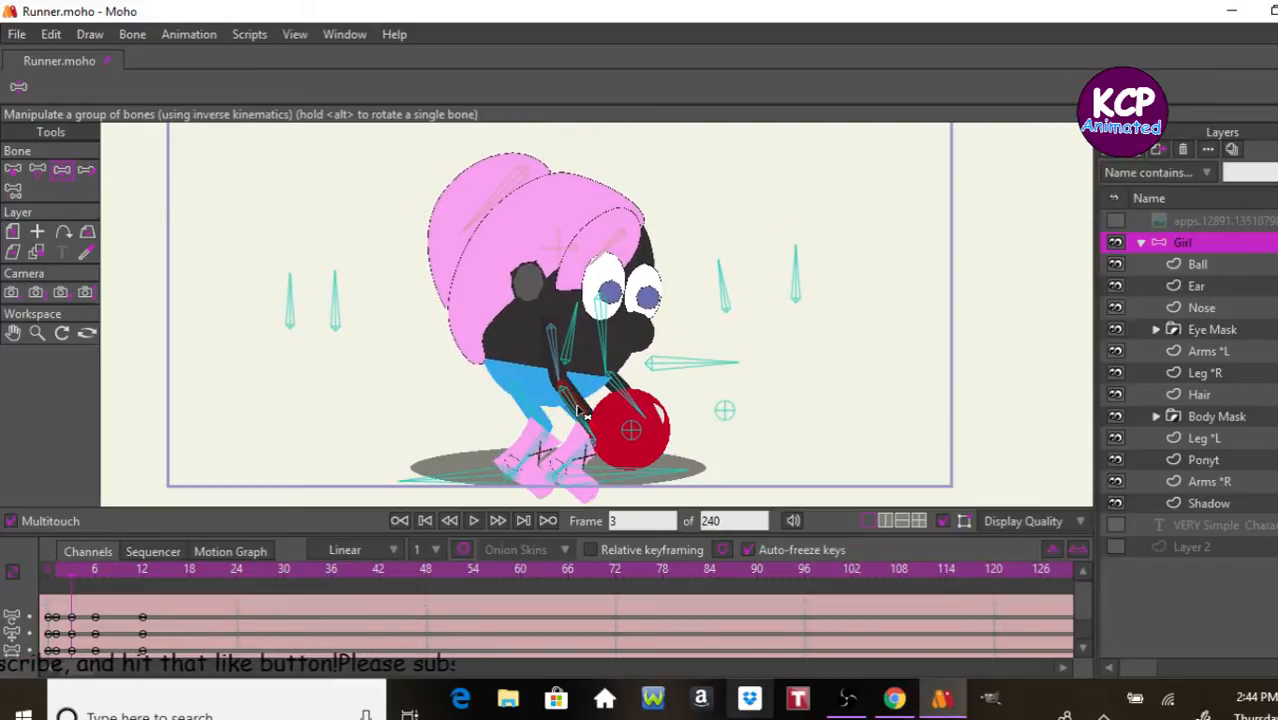
Step: Step forward through the pickup motion and keyframe the raised-ball pose at frame 18
{"action": "key", "text": "Right"}
{"action": "key", "text": "Right"}
{"action": "key", "text": "Right"}
{"action": "key", "text": "Right"}
{"action": "key", "text": "Right"}
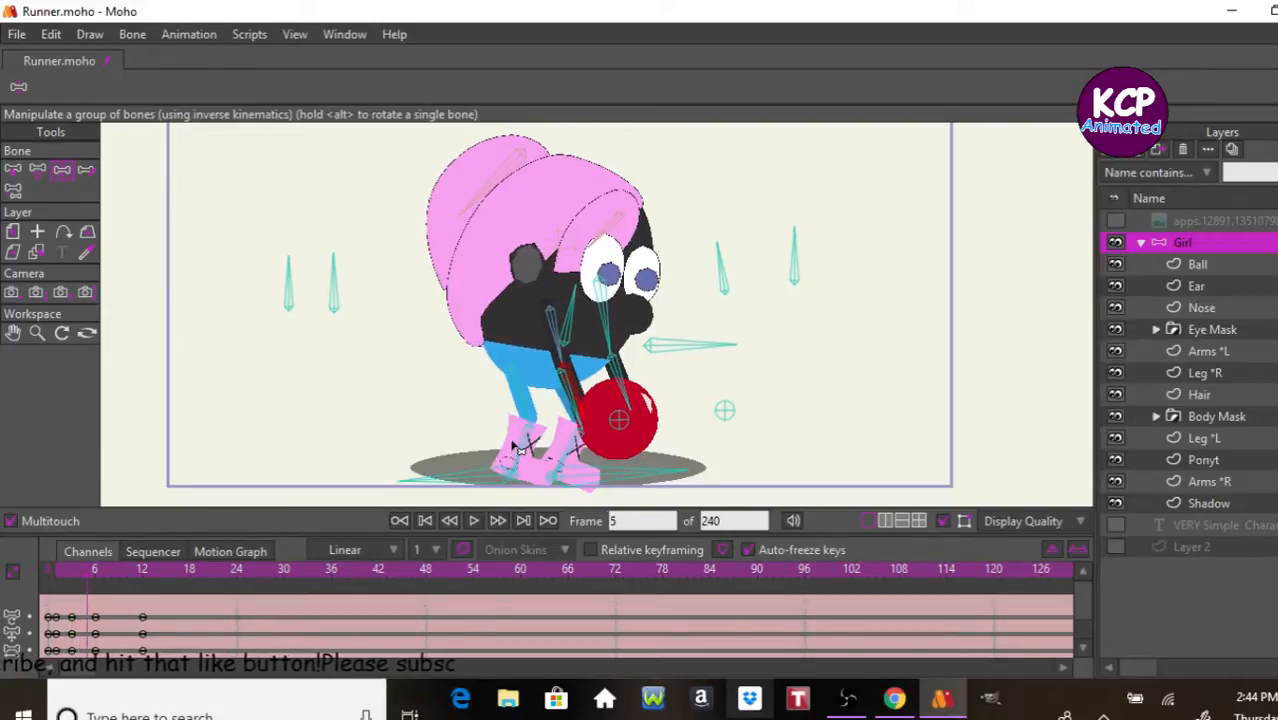
{"action": "key", "text": "Right"}
{"action": "key", "text": "Right"}
{"action": "key", "text": "Right"}
{"action": "key", "text": "Right"}
{"action": "key", "text": "Right"}
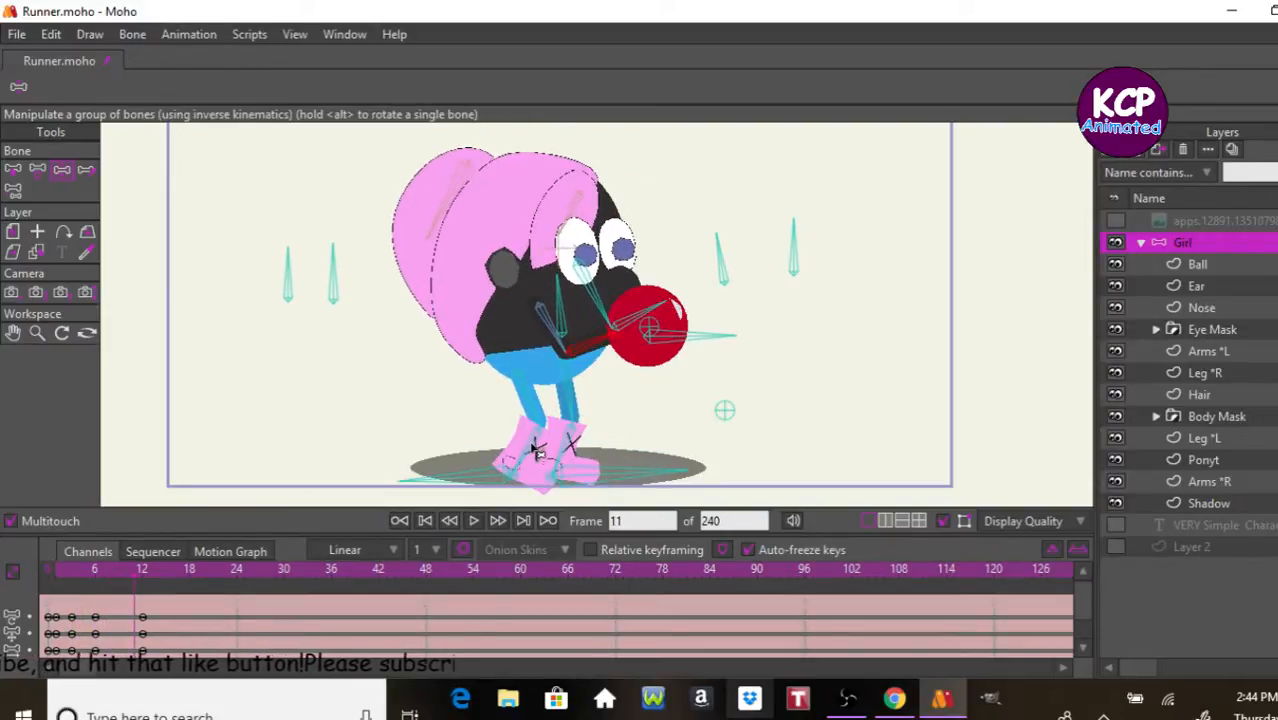
{"action": "key", "text": "Right"}
{"action": "key", "text": "Right"}
{"action": "key", "text": "Right"}
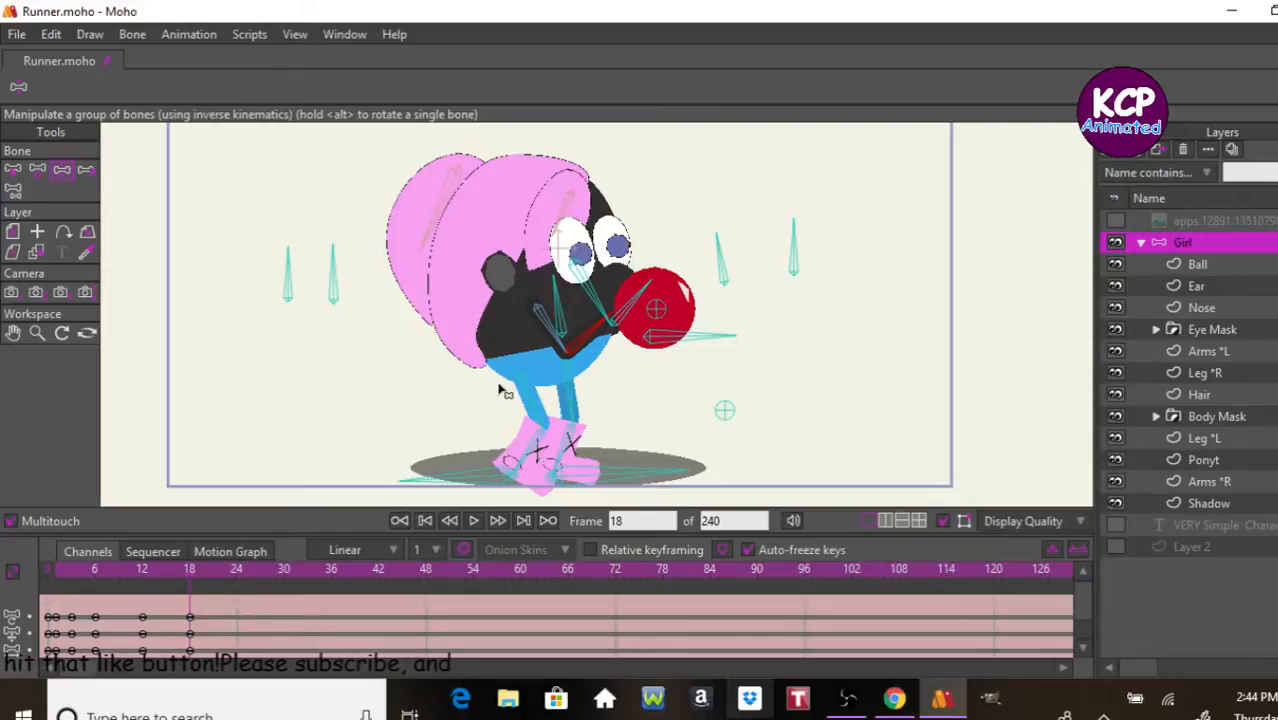
Step: At frame 18, move the Ball bone up to about X 0.71, Y -0.14 and raise both arms toward it
{"action": "left_click", "coordinate": [40, 167]}
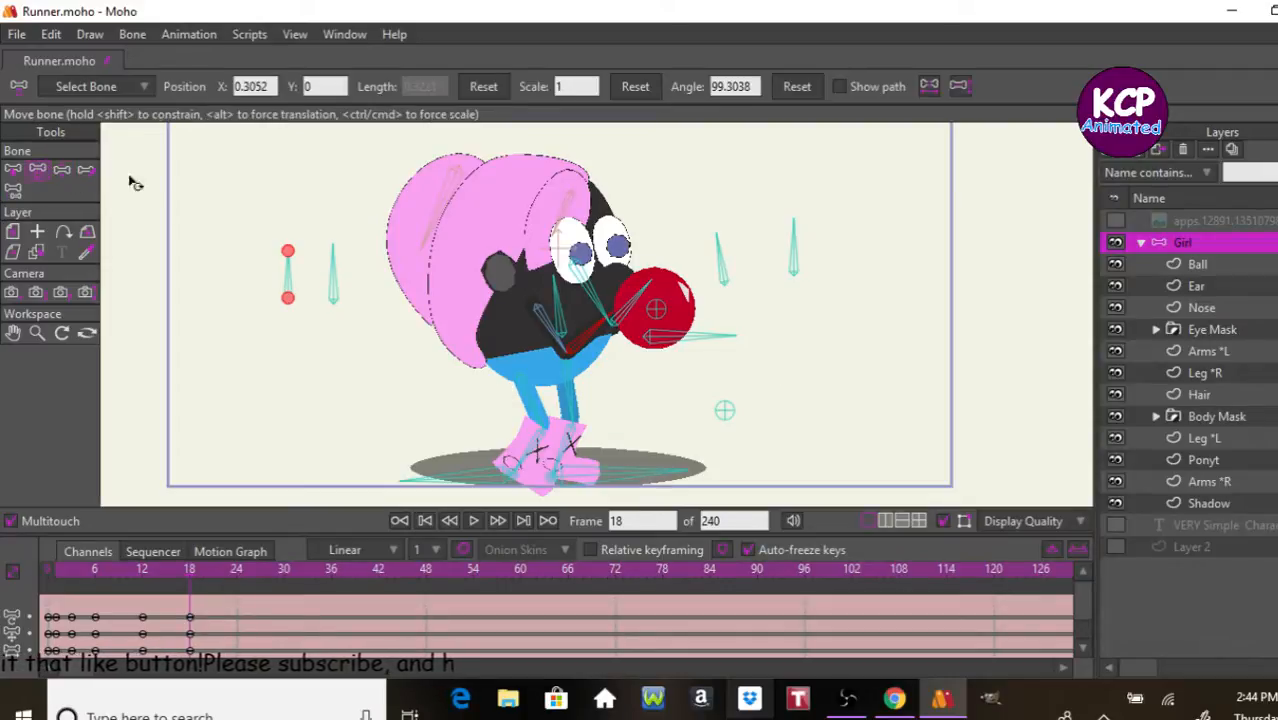
{"action": "left_click_drag", "start_coordinate": [657, 316], "coordinate": [697, 283]}
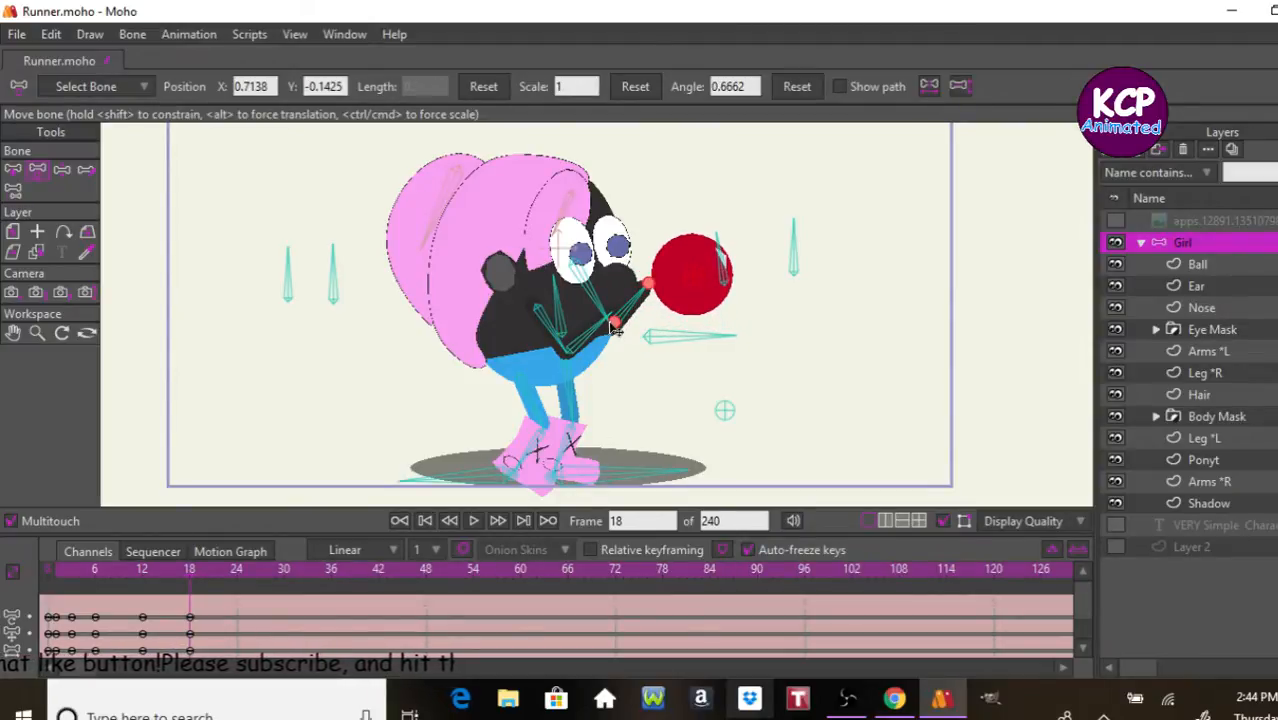
{"action": "left_click", "coordinate": [62, 169]}
{"action": "mouse_move", "coordinate": [631, 325]}
{"action": "left_mouse_down"}
{"action": "mouse_move", "coordinate": [645, 287]}
{"action": "mouse_move", "coordinate": [641, 305]}
{"action": "left_mouse_up"}
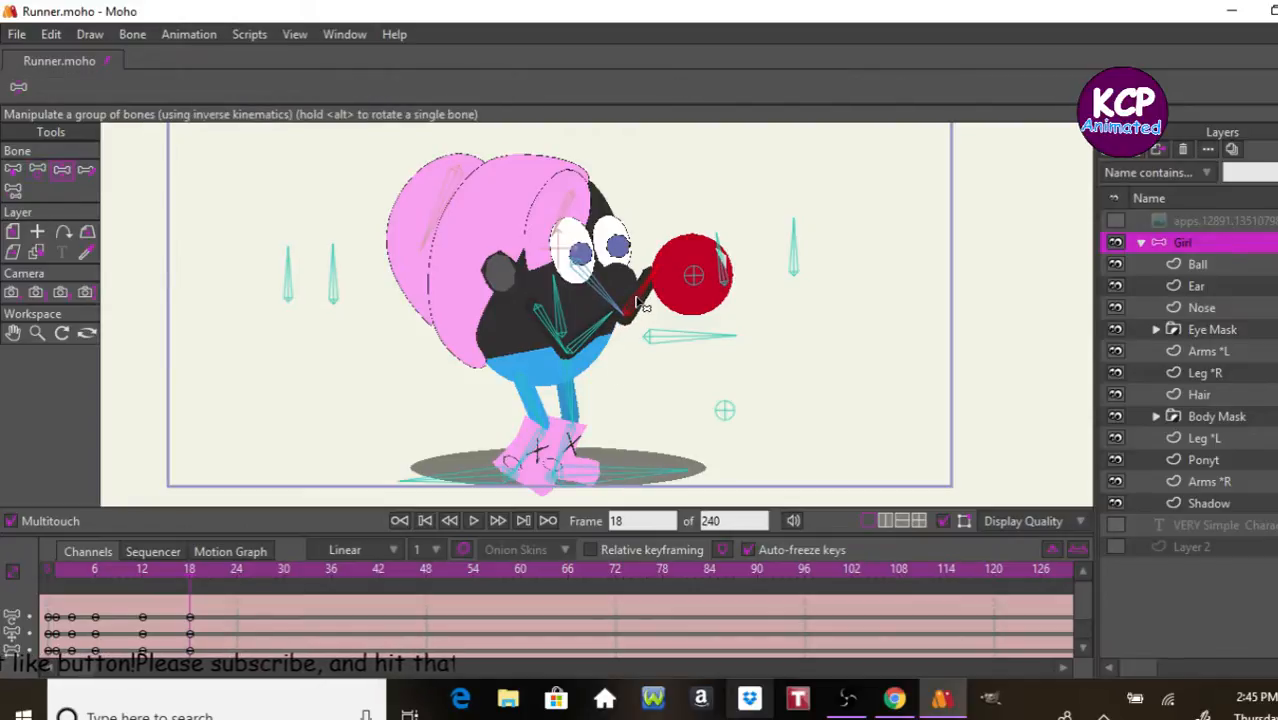
{"action": "left_click_drag", "start_coordinate": [594, 342], "coordinate": [612, 317]}
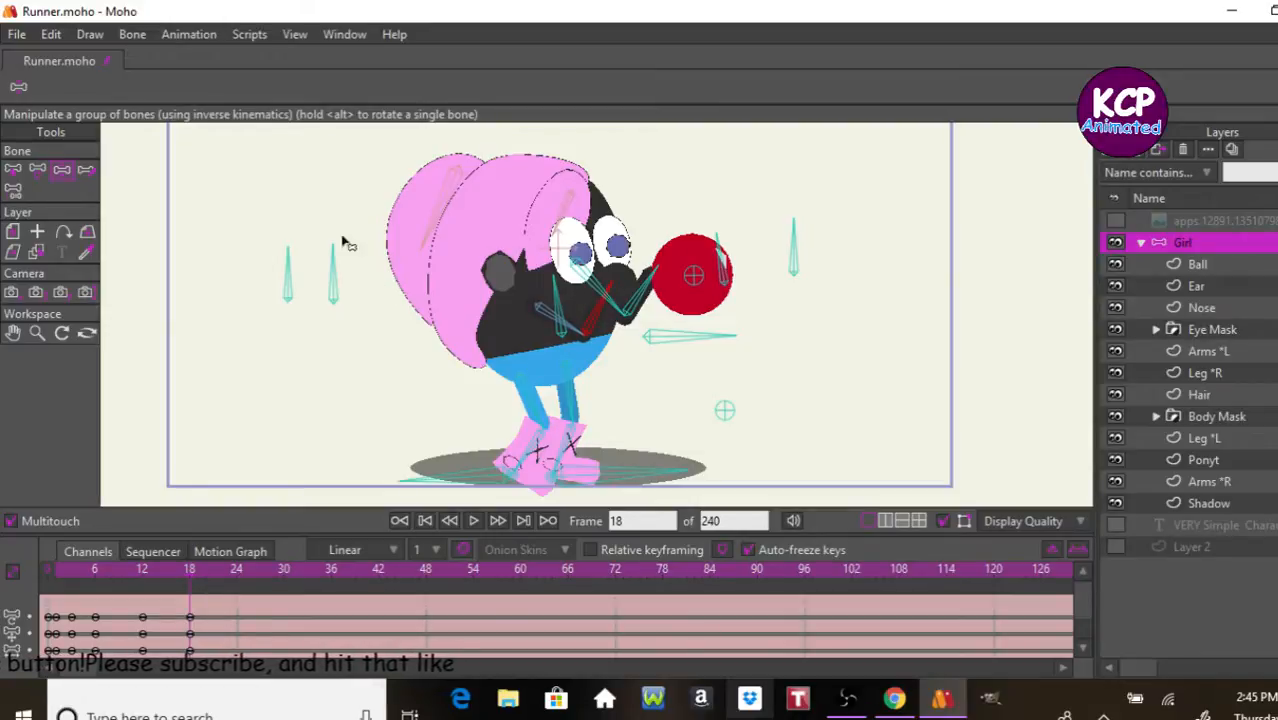
Step: At frame 18, pull the Ball bone back toward the face to about X 0.51, Y -0.06
{"action": "left_click", "coordinate": [38, 170]}
{"action": "left_click_drag", "start_coordinate": [691, 273], "coordinate": [659, 263]}
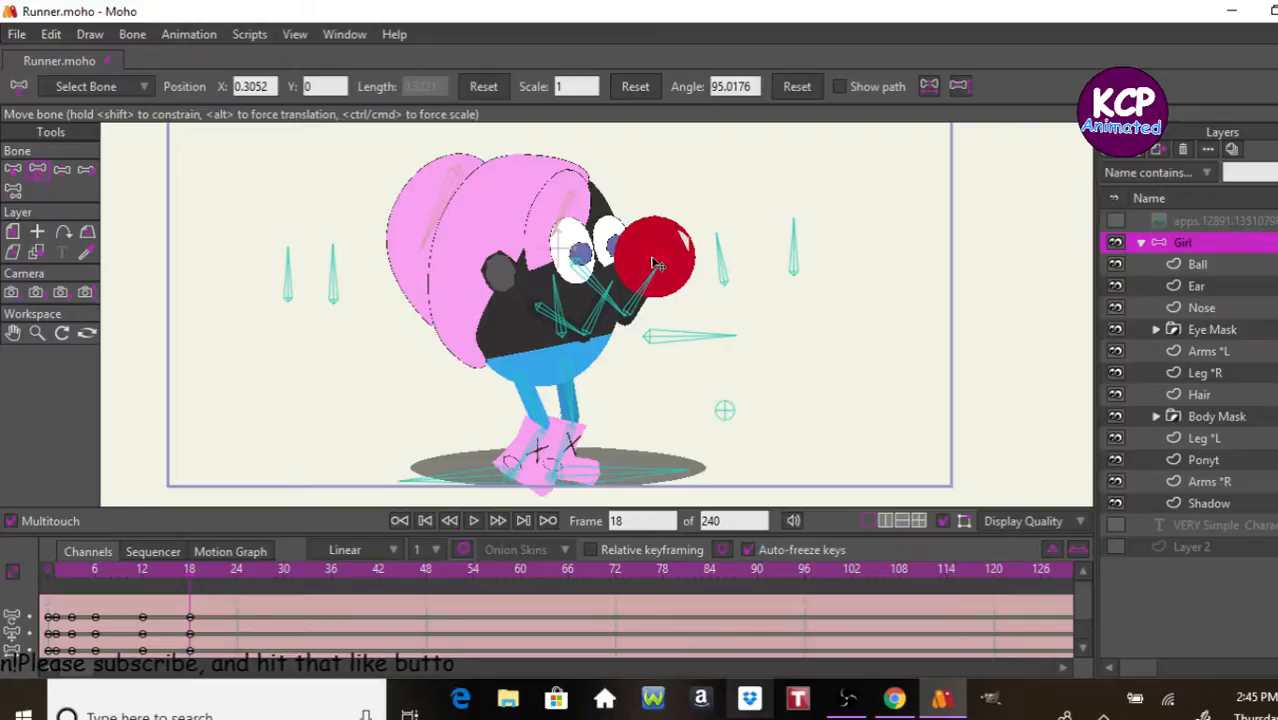
{"action": "left_click_drag", "start_coordinate": [652, 265], "coordinate": [653, 266]}
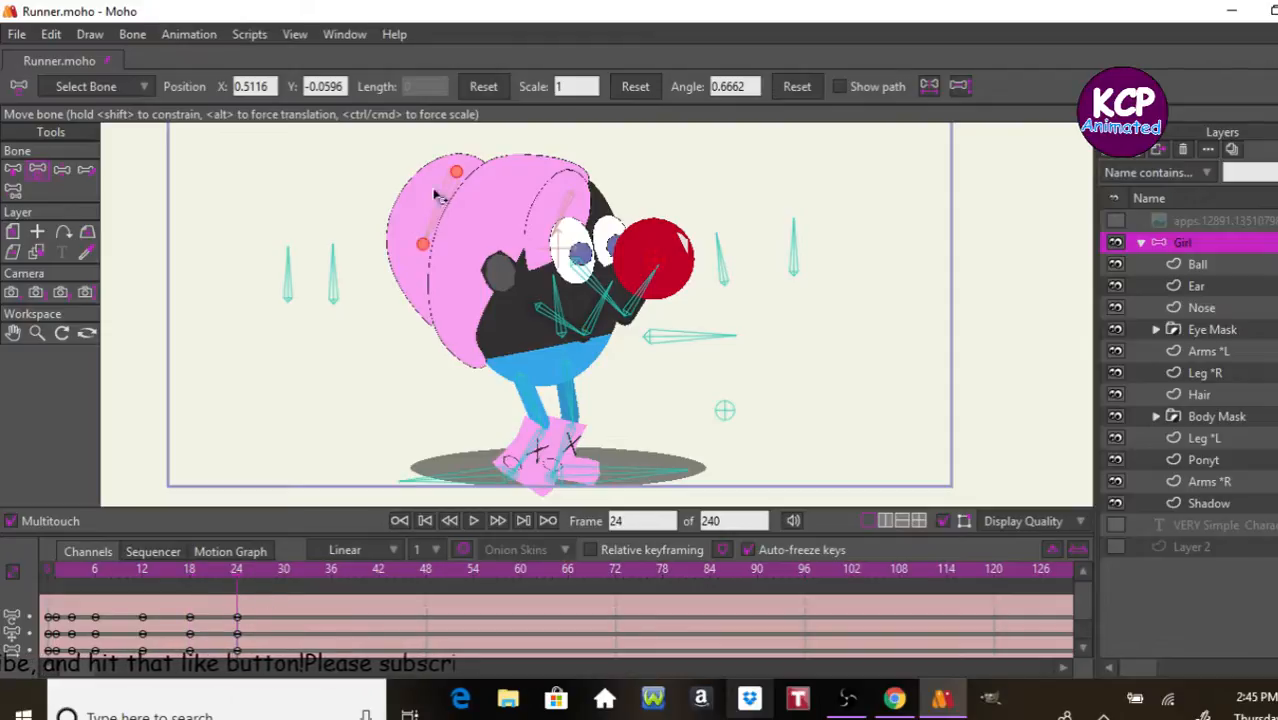
Step: At frame 24, lift the Ball bone overhead to about X 0.59, Y 0.60 and swing both arms up toward it
{"action": "left_click_drag", "start_coordinate": [660, 266], "coordinate": [676, 134]}
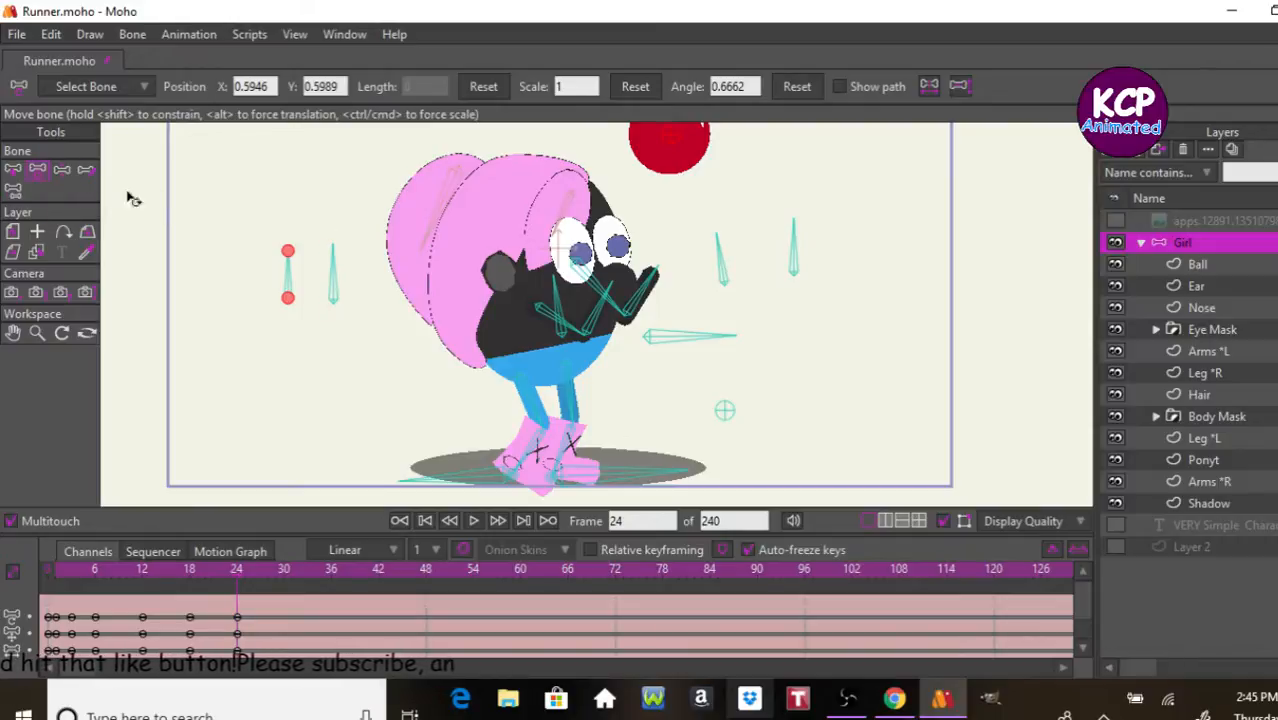
{"action": "left_click", "coordinate": [61, 169]}
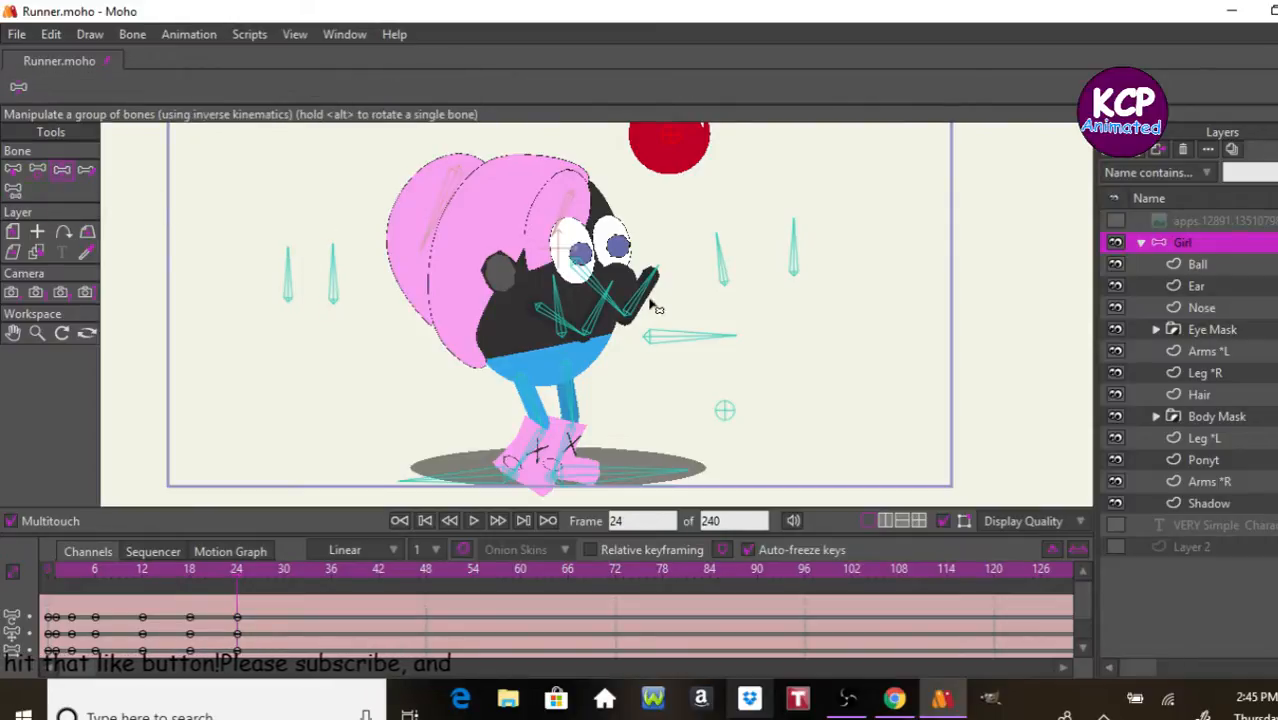
{"action": "left_click_drag", "start_coordinate": [655, 307], "coordinate": [665, 180]}
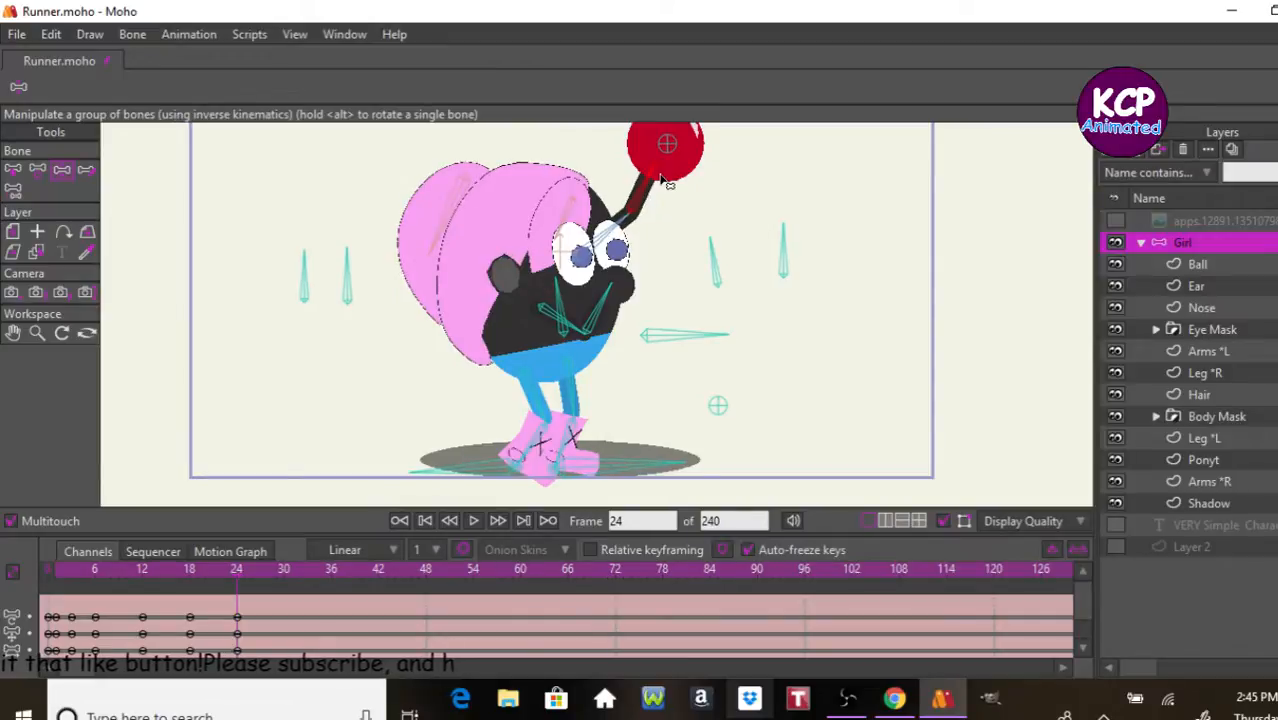
{"action": "left_click_drag", "start_coordinate": [597, 318], "coordinate": [657, 187]}
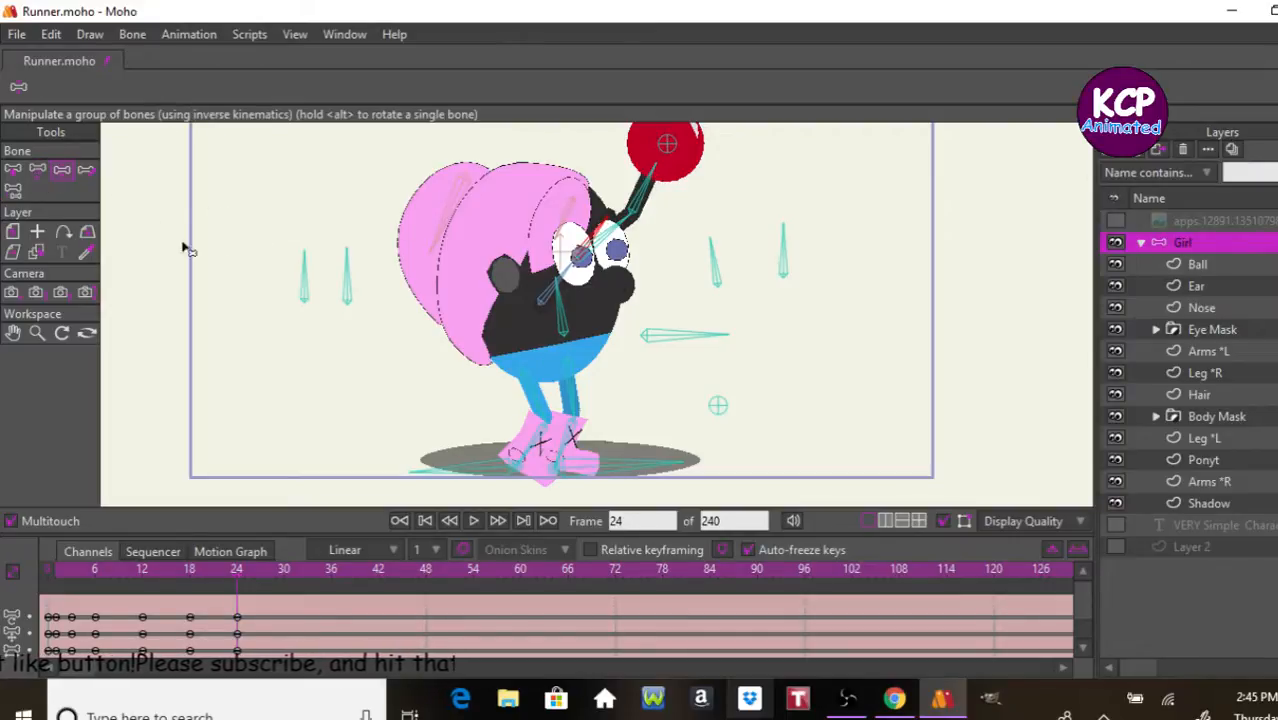
Step: Lower the front arm away from the face and reorder the Arms *L layer between the Ball and Ear layers
{"action": "left_click_drag", "start_coordinate": [590, 231], "coordinate": [697, 227]}
{"action": "left_click_drag", "start_coordinate": [715, 330], "coordinate": [764, 393]}
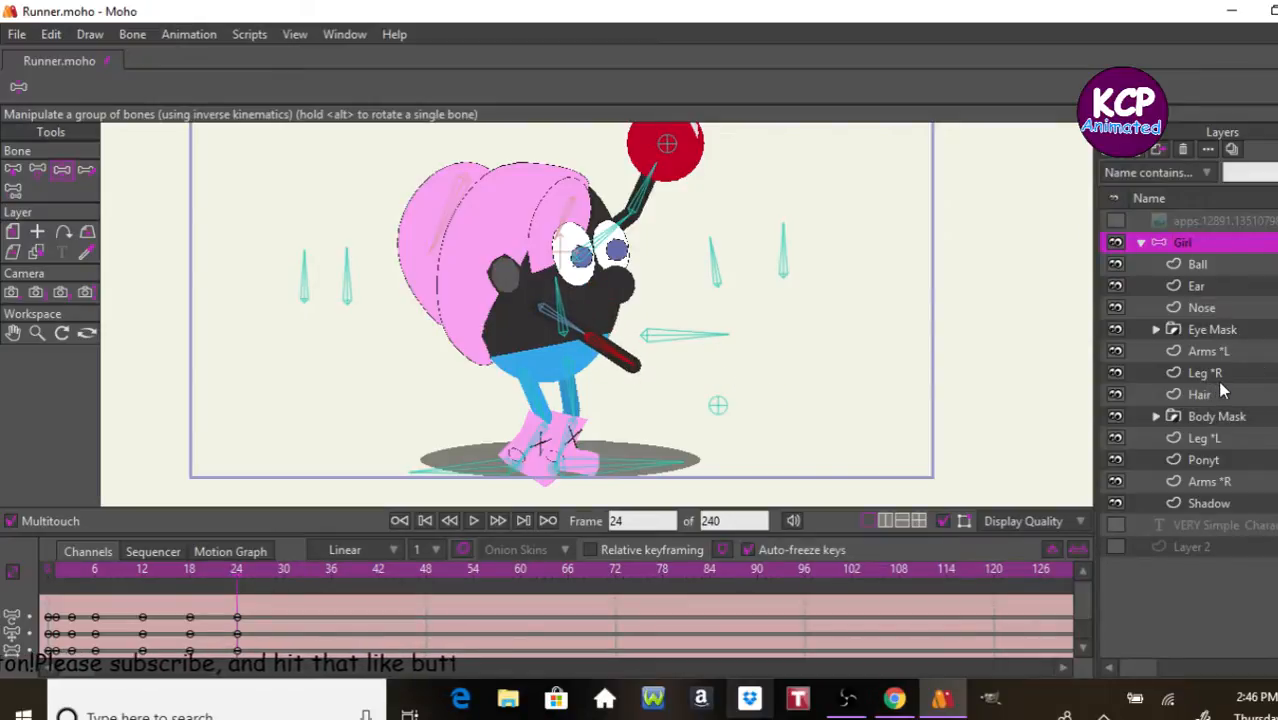
{"action": "left_click", "coordinate": [1205, 351]}
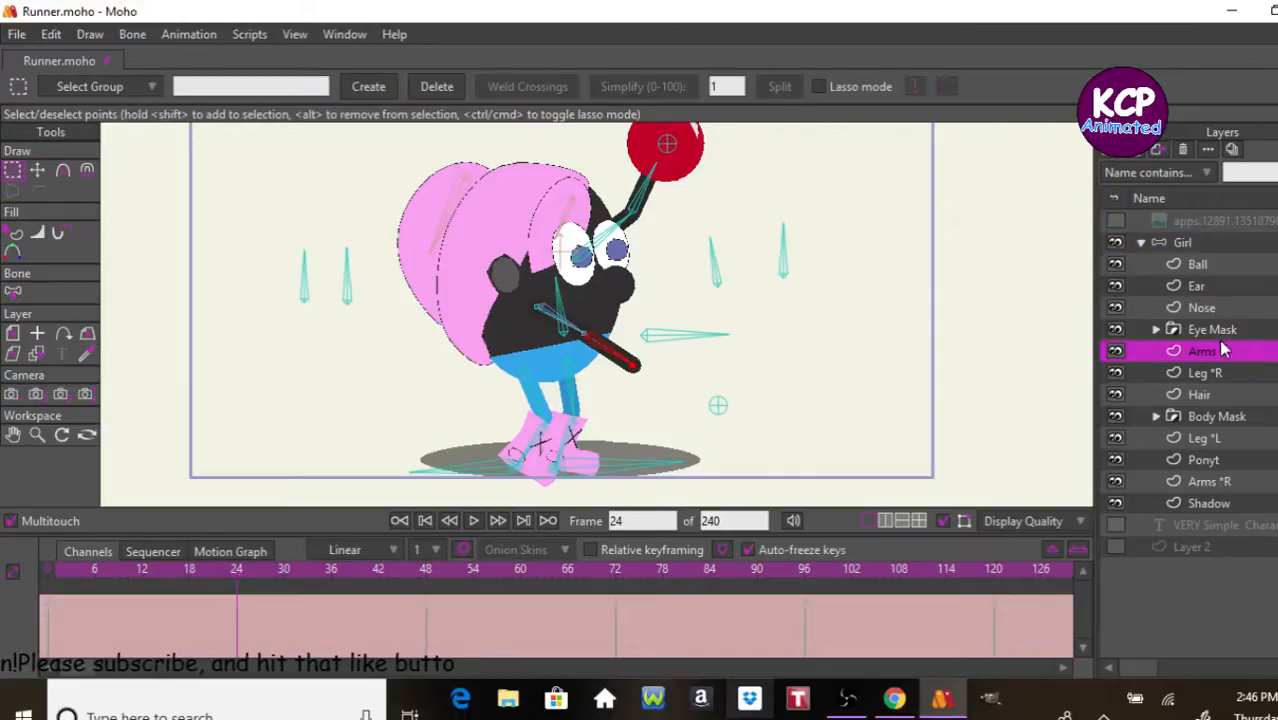
{"action": "left_click_drag", "start_coordinate": [1212, 270], "coordinate": [1200, 333]}
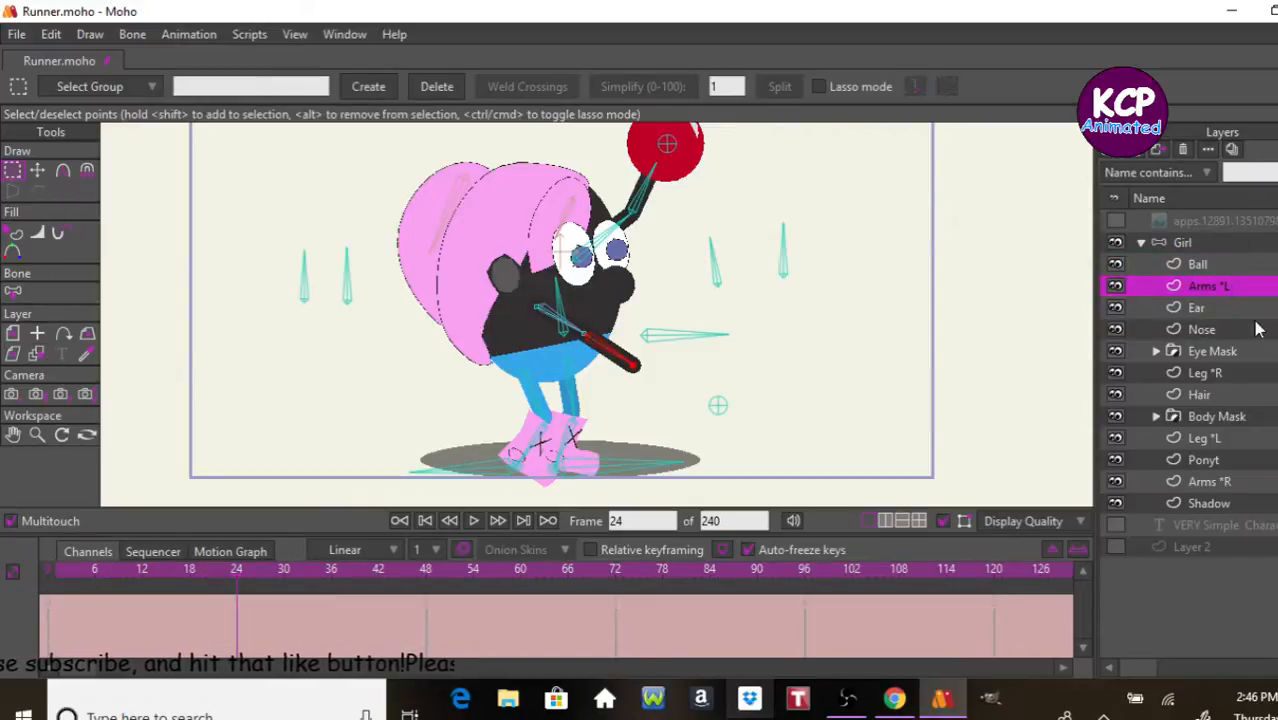
{"action": "left_click", "coordinate": [1219, 243]}
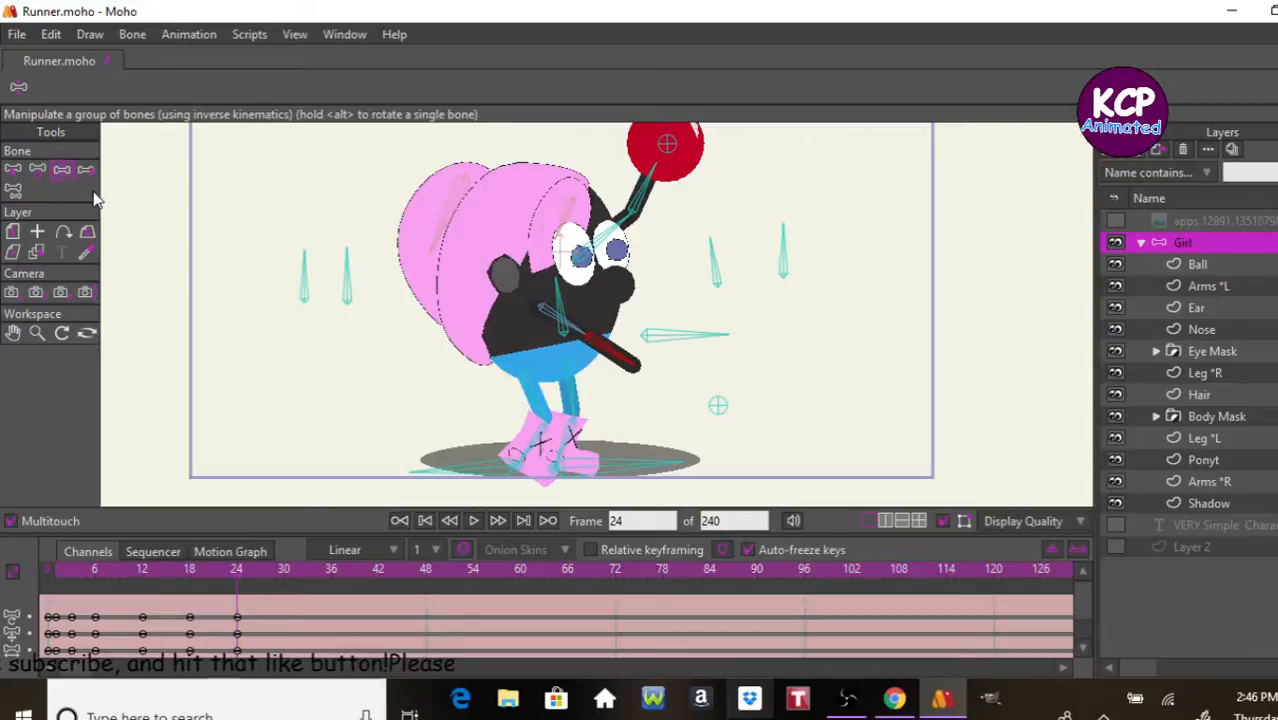
Step: Straighten the front arm at frame 24, scale its forearm bone to 1.50 and test its reach toward the ball
{"action": "left_click_drag", "start_coordinate": [622, 360], "coordinate": [773, 280]}
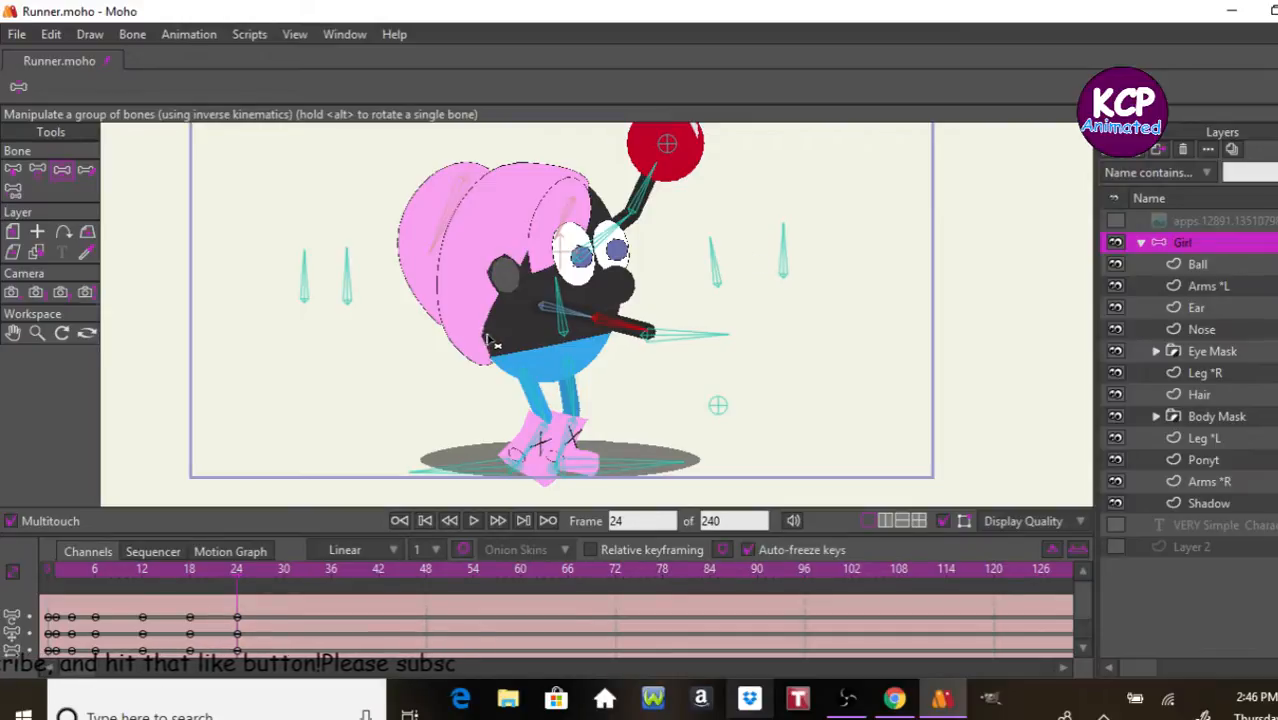
{"action": "left_click", "coordinate": [37, 169]}
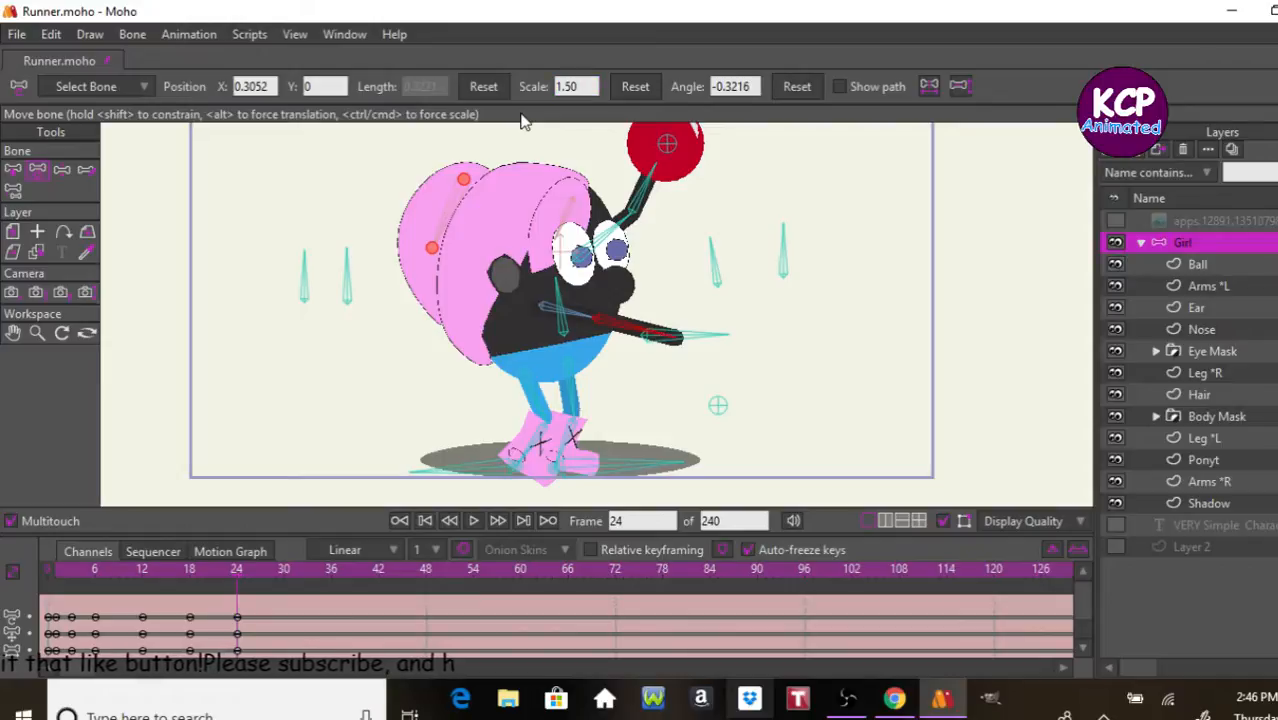
{"action": "left_click", "coordinate": [61, 169]}
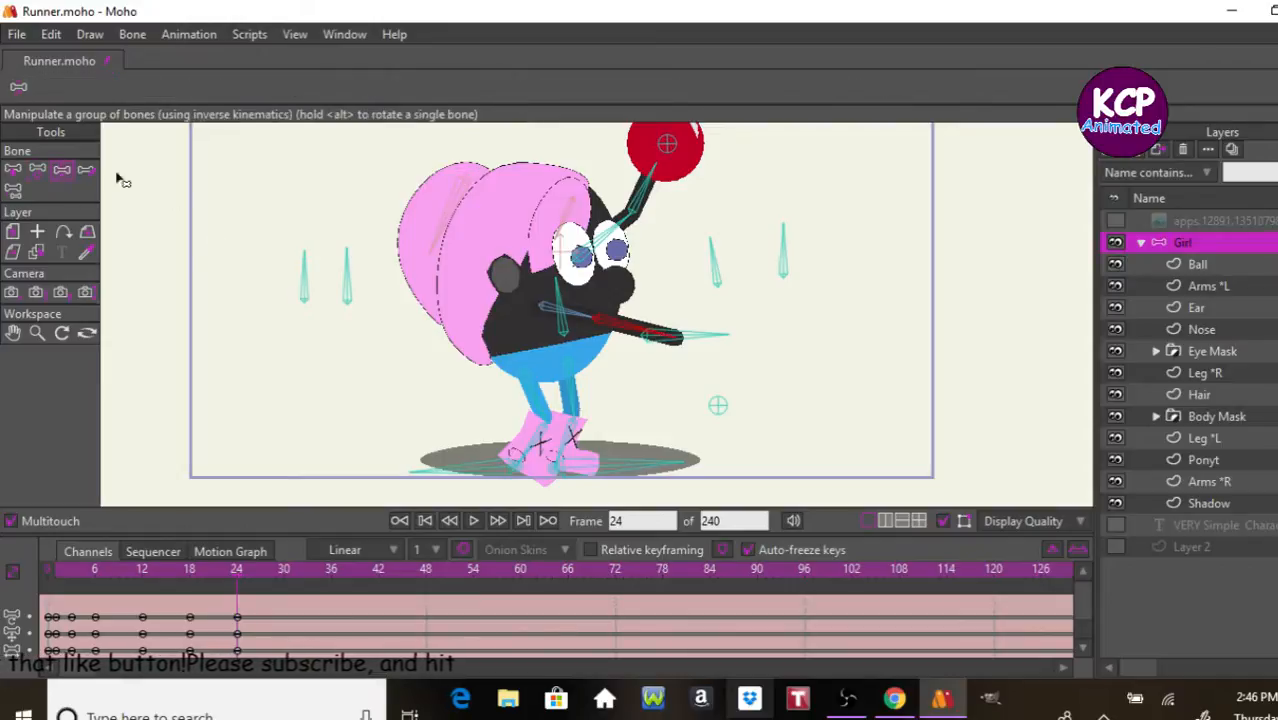
{"action": "left_click_drag", "start_coordinate": [632, 330], "coordinate": [669, 146]}
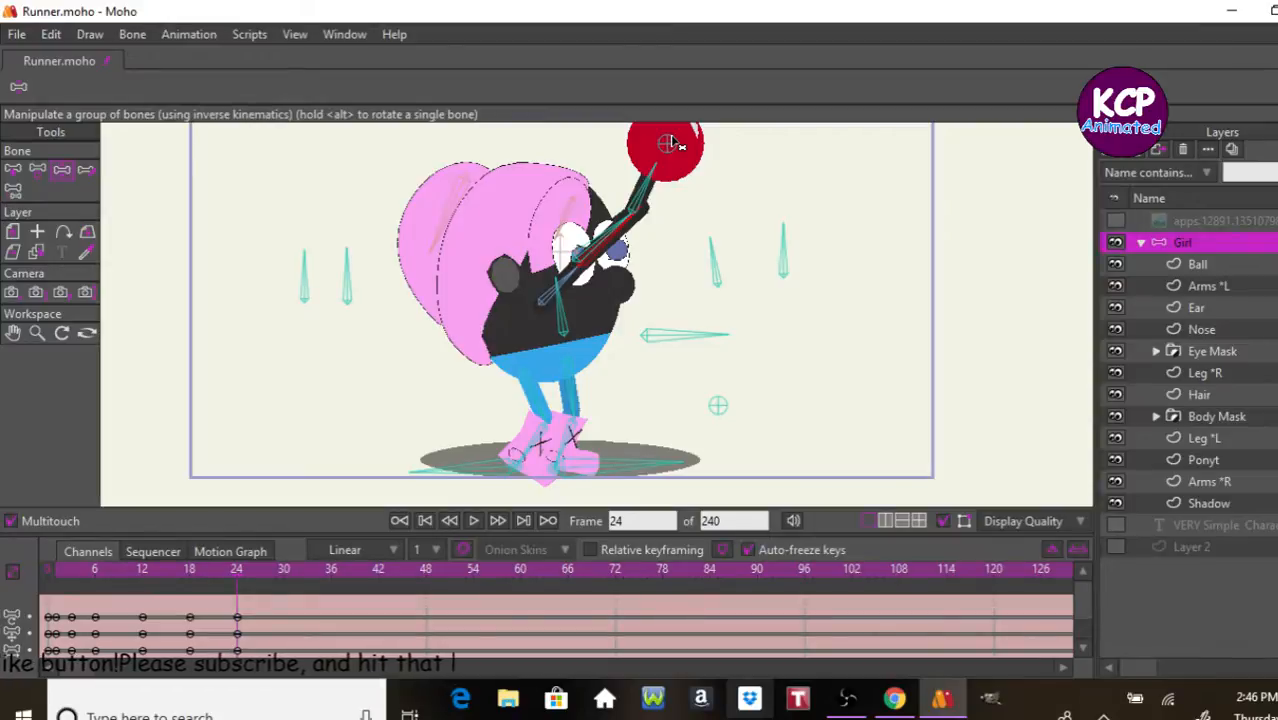
{"action": "left_click_drag", "start_coordinate": [671, 136], "coordinate": [723, 237]}
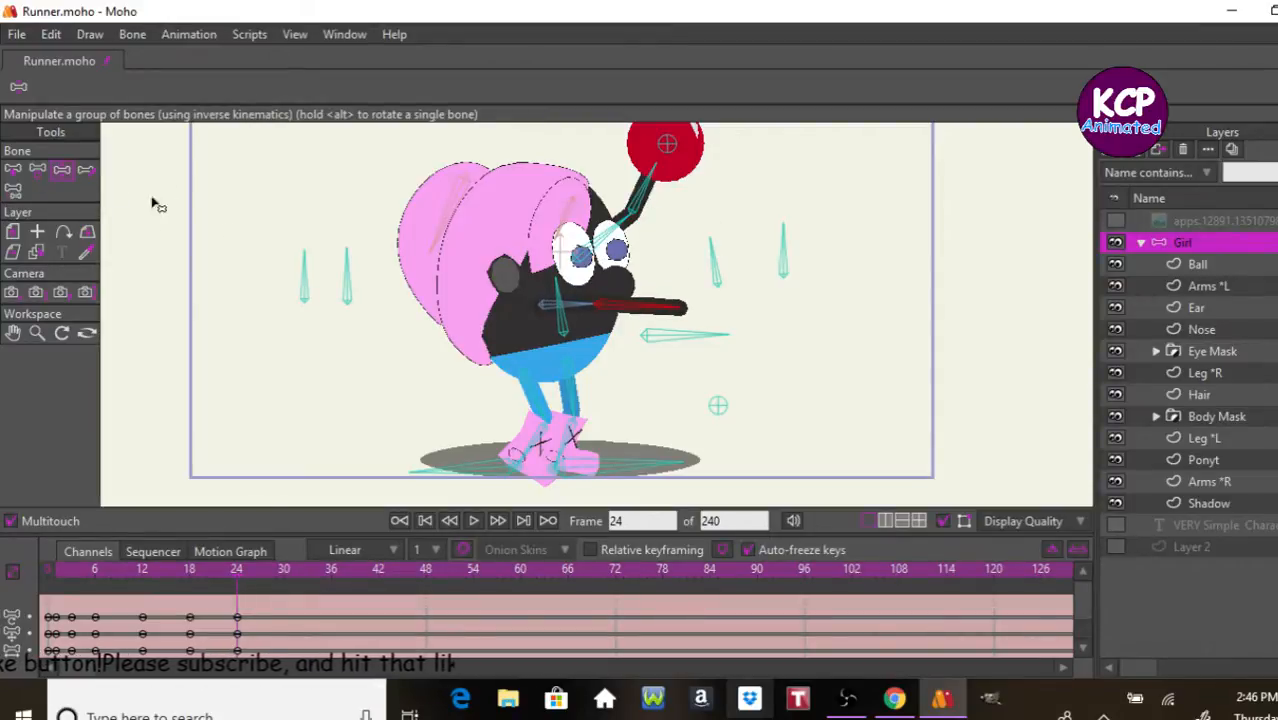
Step: Scale the L*arm bone to 1.55 and raise the front arm so its hand meets the overhead ball
{"action": "left_click", "coordinate": [24, 172]}
{"action": "left_click", "coordinate": [578, 308]}
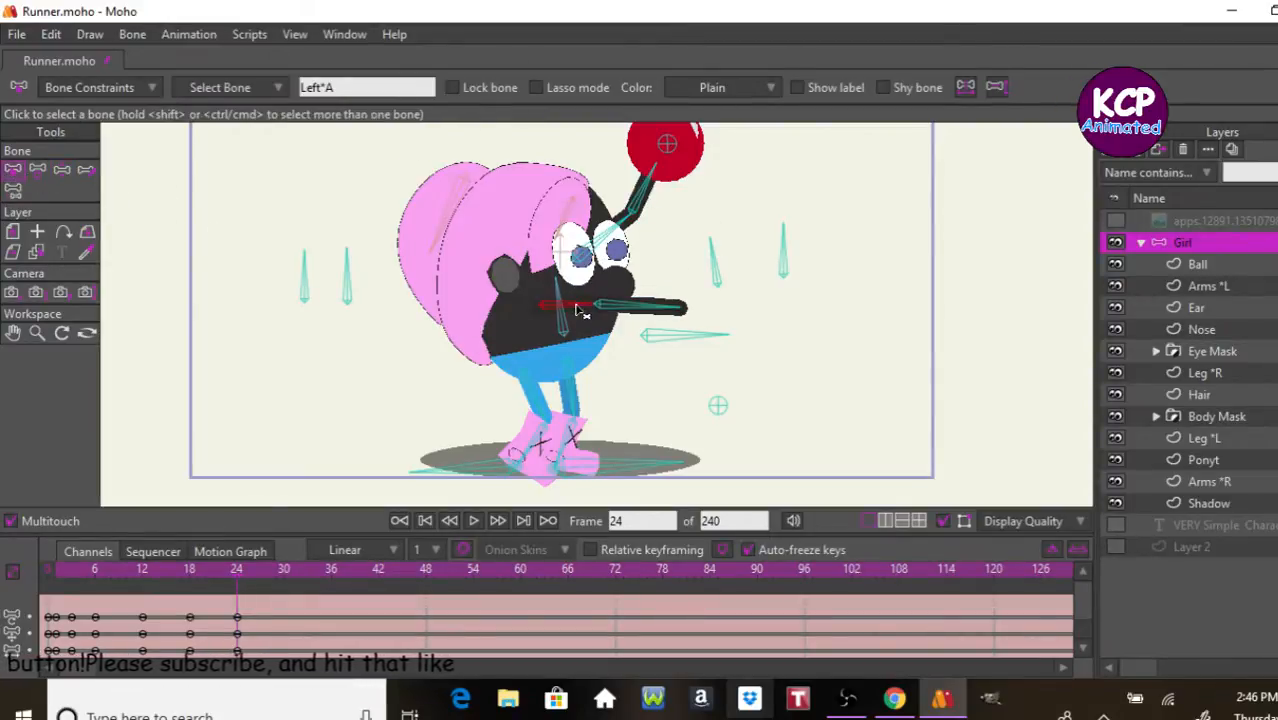
{"action": "left_click", "coordinate": [38, 172]}
{"action": "left_click", "coordinate": [582, 86]}
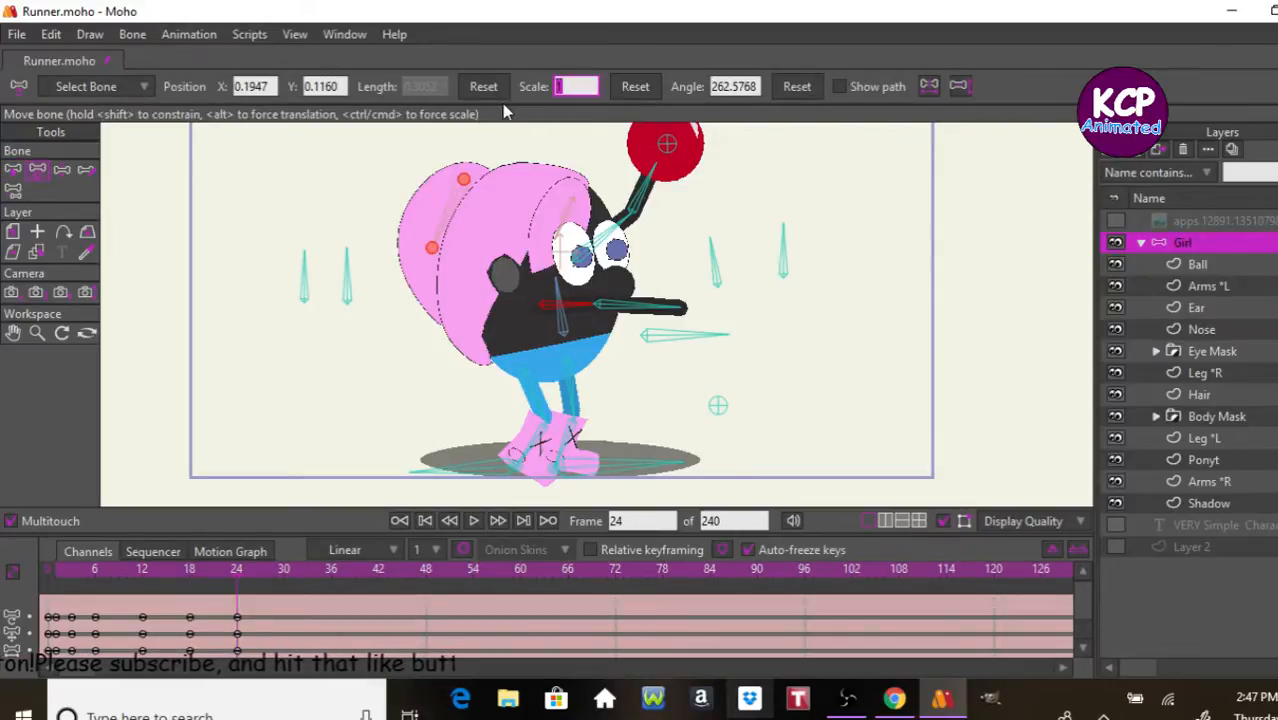
{"action": "type", "text": "1.55"}
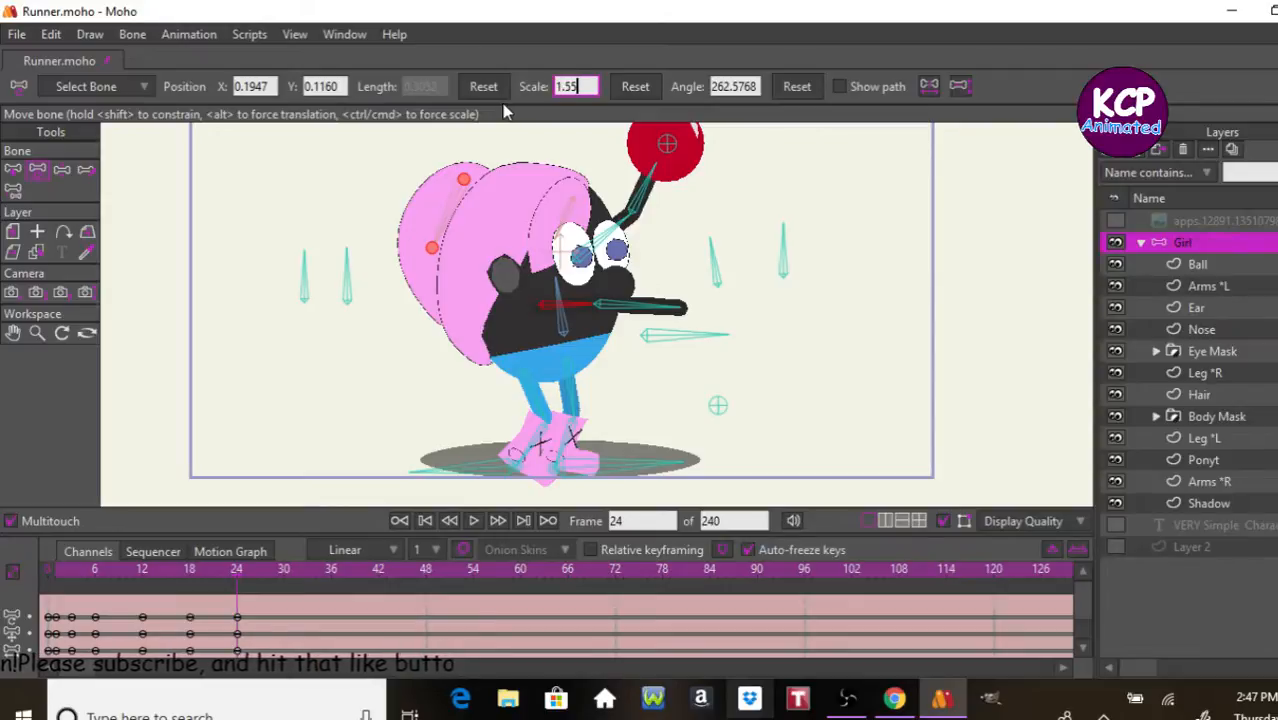
{"action": "key", "text": "Return"}
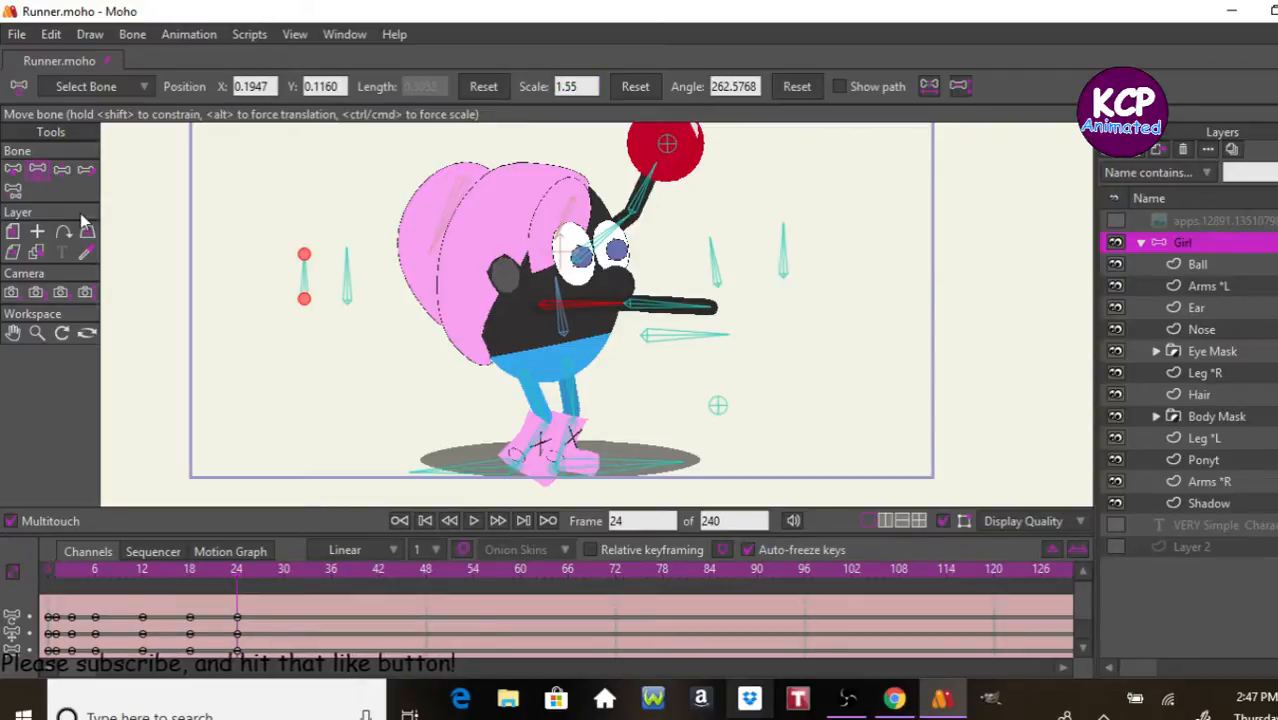
{"action": "left_click", "coordinate": [62, 169]}
{"action": "left_click_drag", "start_coordinate": [705, 308], "coordinate": [712, 122]}
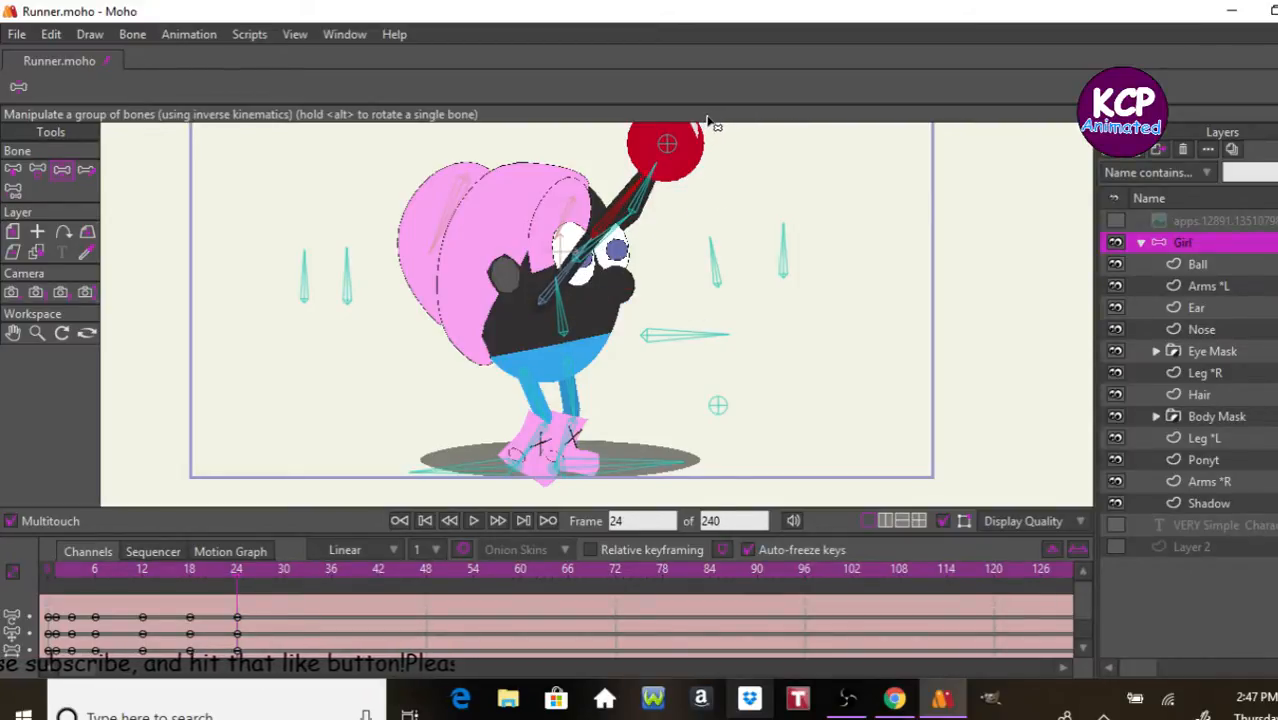
Step: Keyframe the pose at frame 30 and lower the body control bone slightly to bend the knees
{"action": "left_click", "coordinate": [283, 570]}
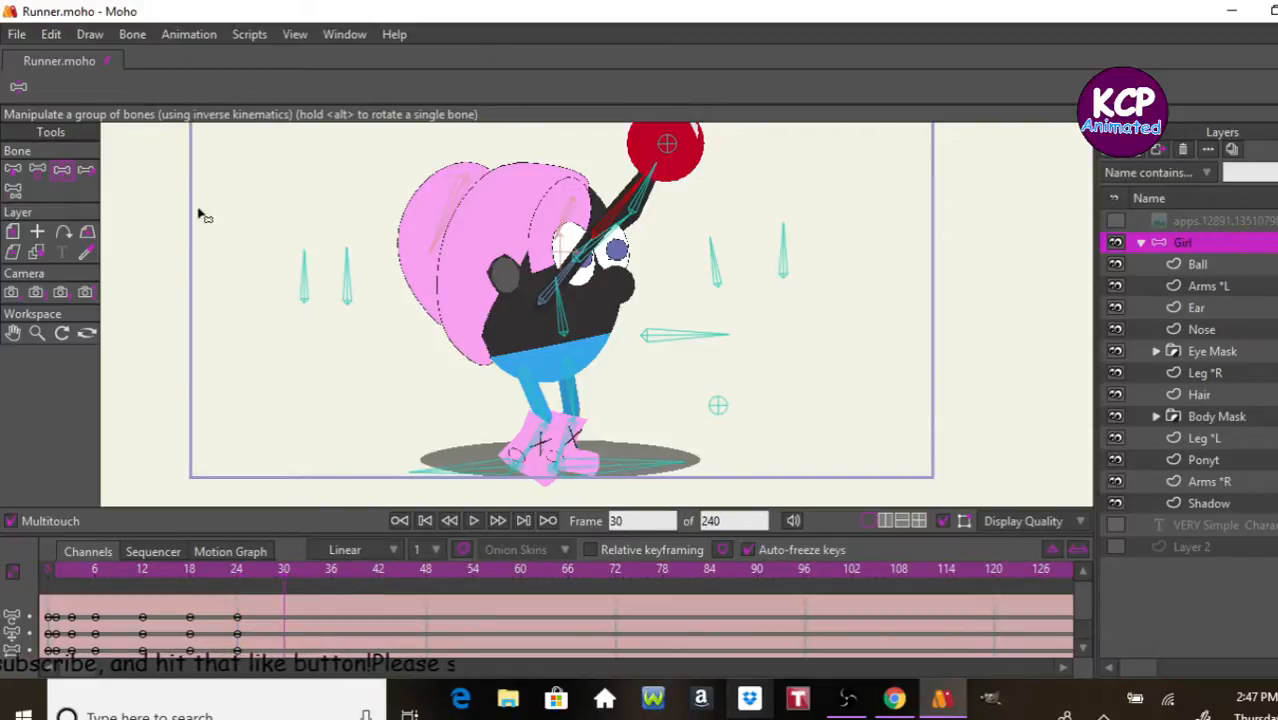
{"action": "left_click", "coordinate": [366, 403]}
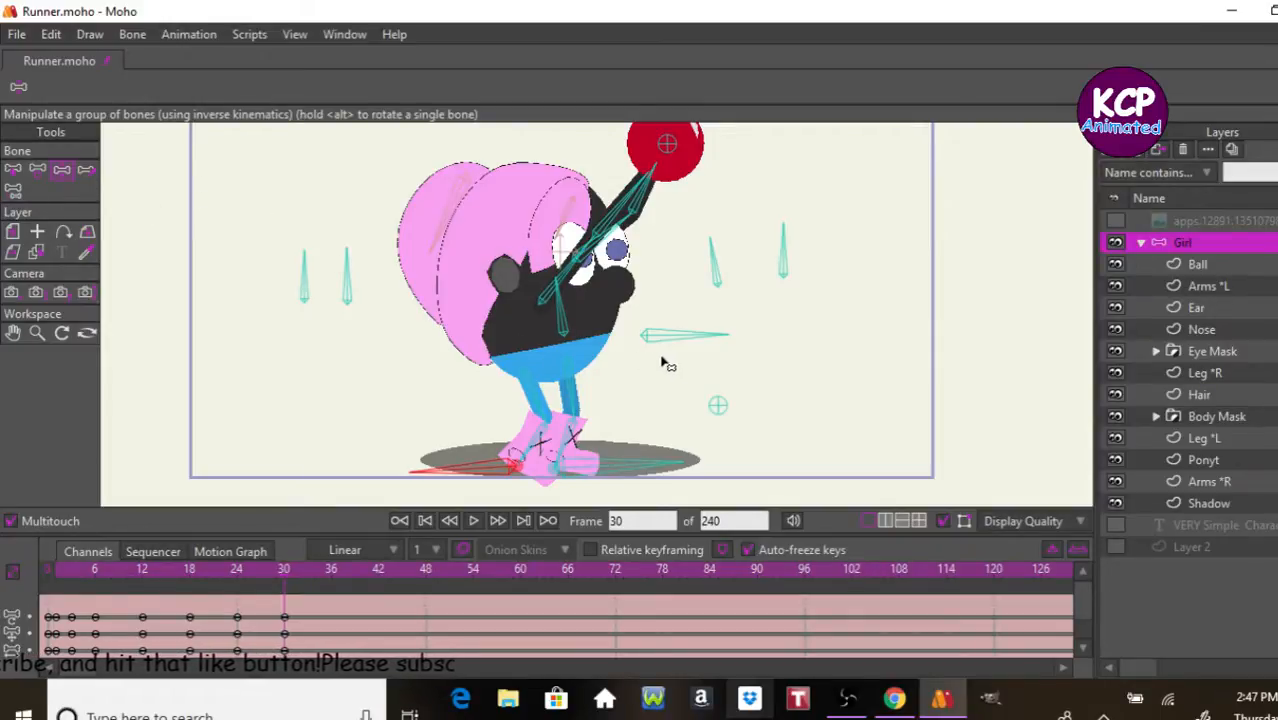
{"action": "mouse_move", "coordinate": [685, 337]}
{"action": "left_mouse_down"}
{"action": "mouse_move", "coordinate": [697, 362]}
{"action": "mouse_move", "coordinate": [688, 356]}
{"action": "left_mouse_up"}
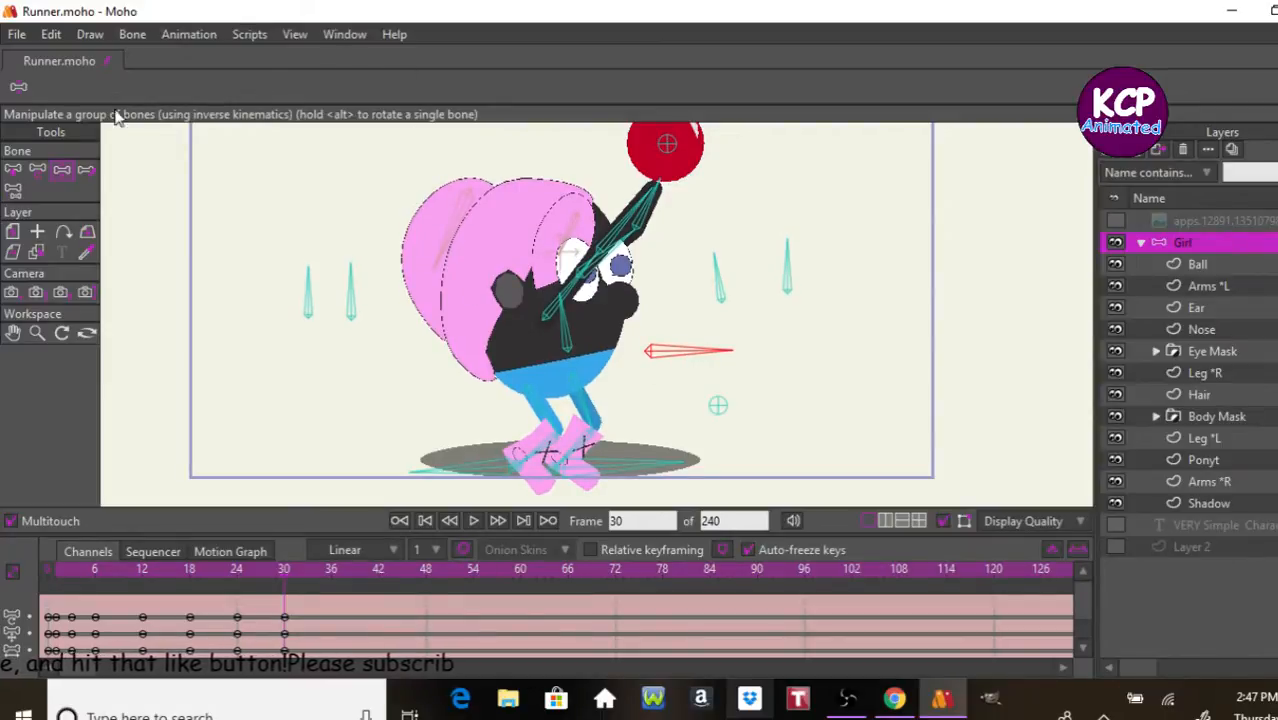
Step: At frame 30, bend both arms at the elbows and lower the Ball bone to about X 0.59, Y 0.41
{"action": "left_click", "coordinate": [37, 169]}
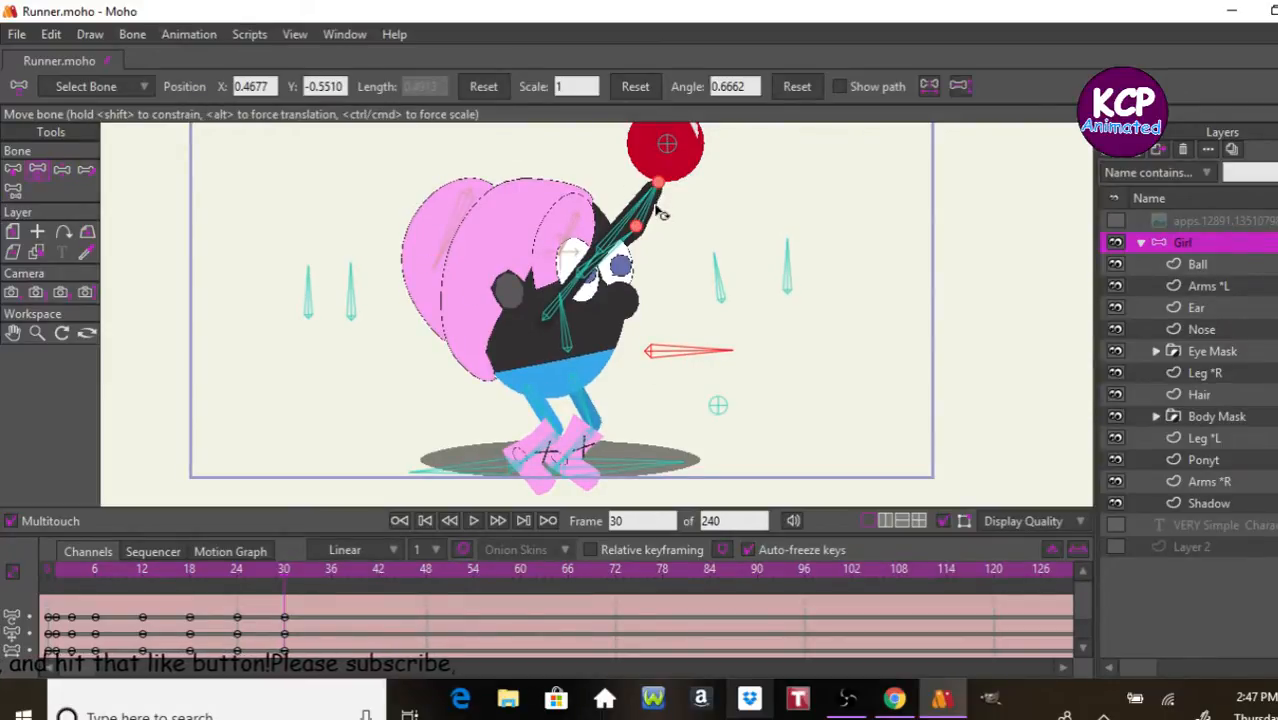
{"action": "left_click", "coordinate": [61, 169]}
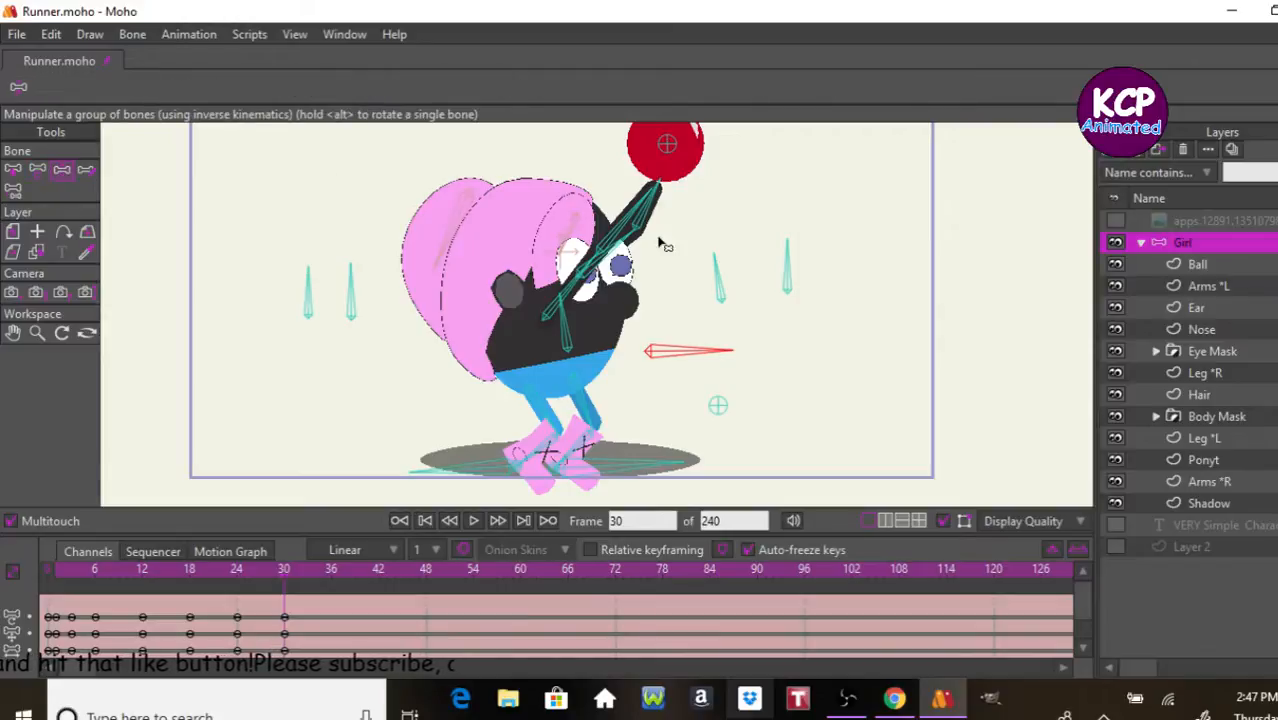
{"action": "left_click_drag", "start_coordinate": [643, 213], "coordinate": [612, 260]}
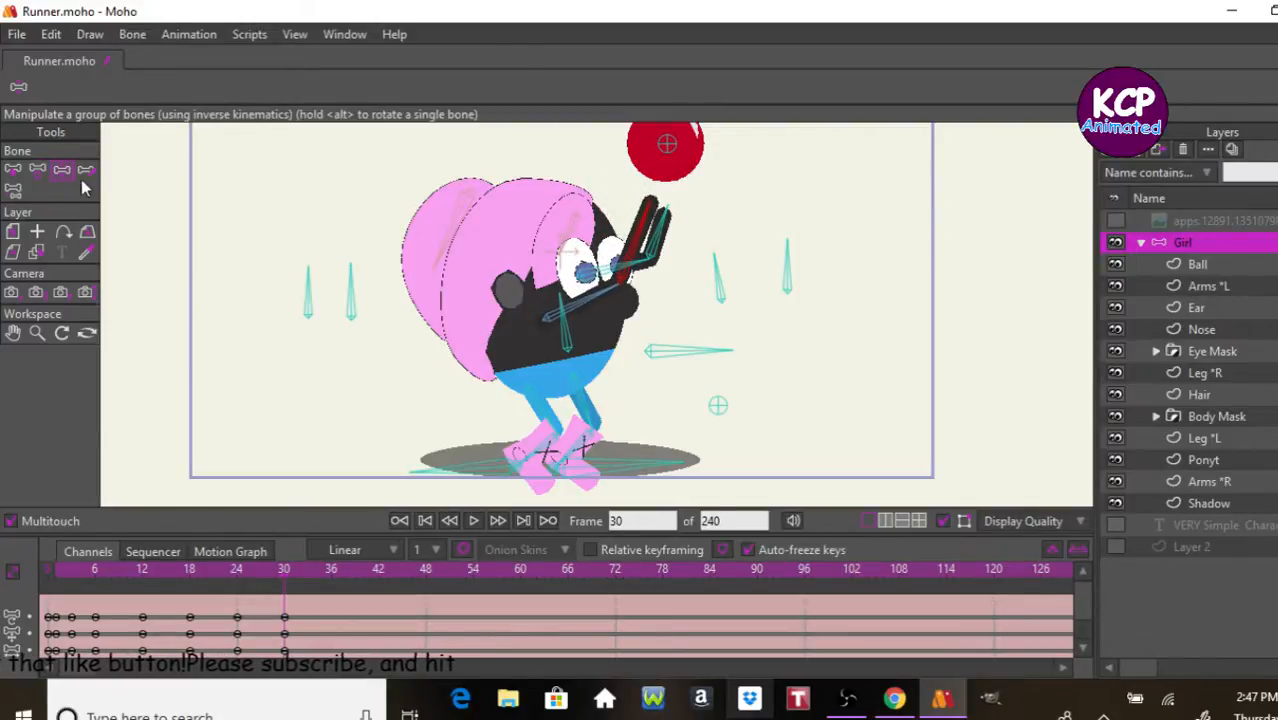
{"action": "left_click", "coordinate": [37, 172]}
{"action": "left_click_drag", "start_coordinate": [670, 152], "coordinate": [668, 177]}
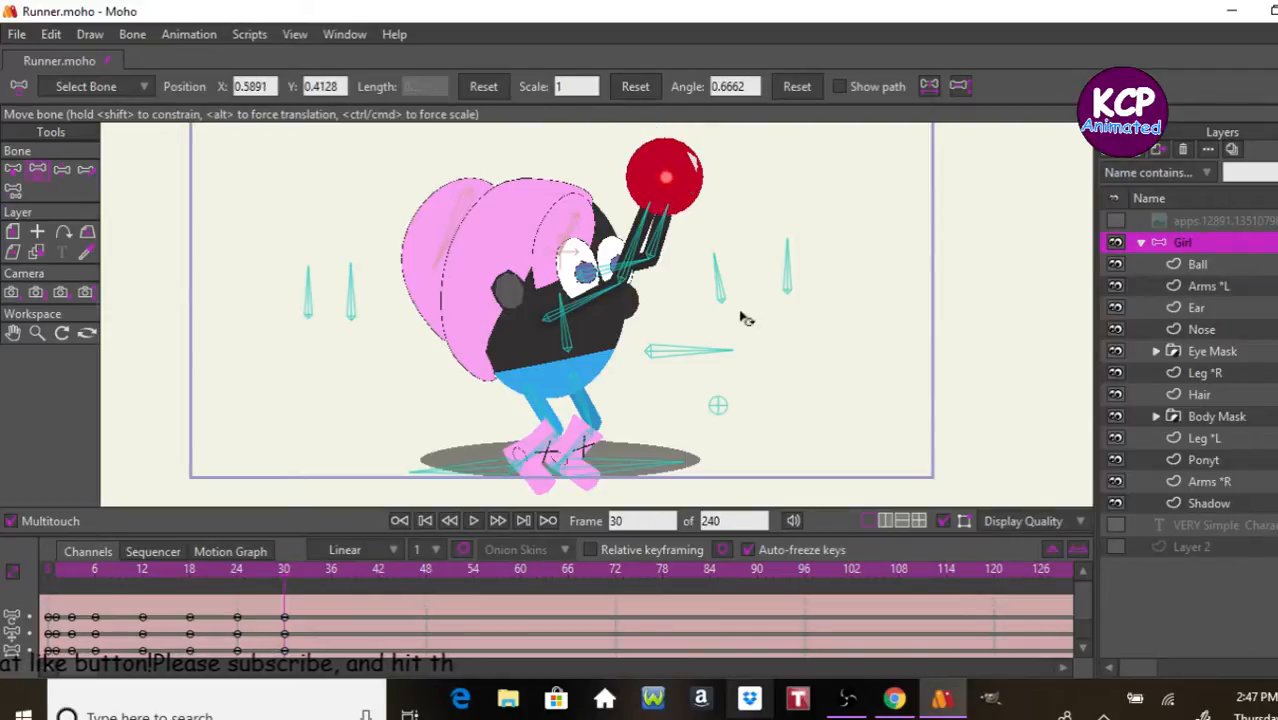
{"action": "left_click", "coordinate": [760, 382]}
{"action": "left_click", "coordinate": [458, 488]}
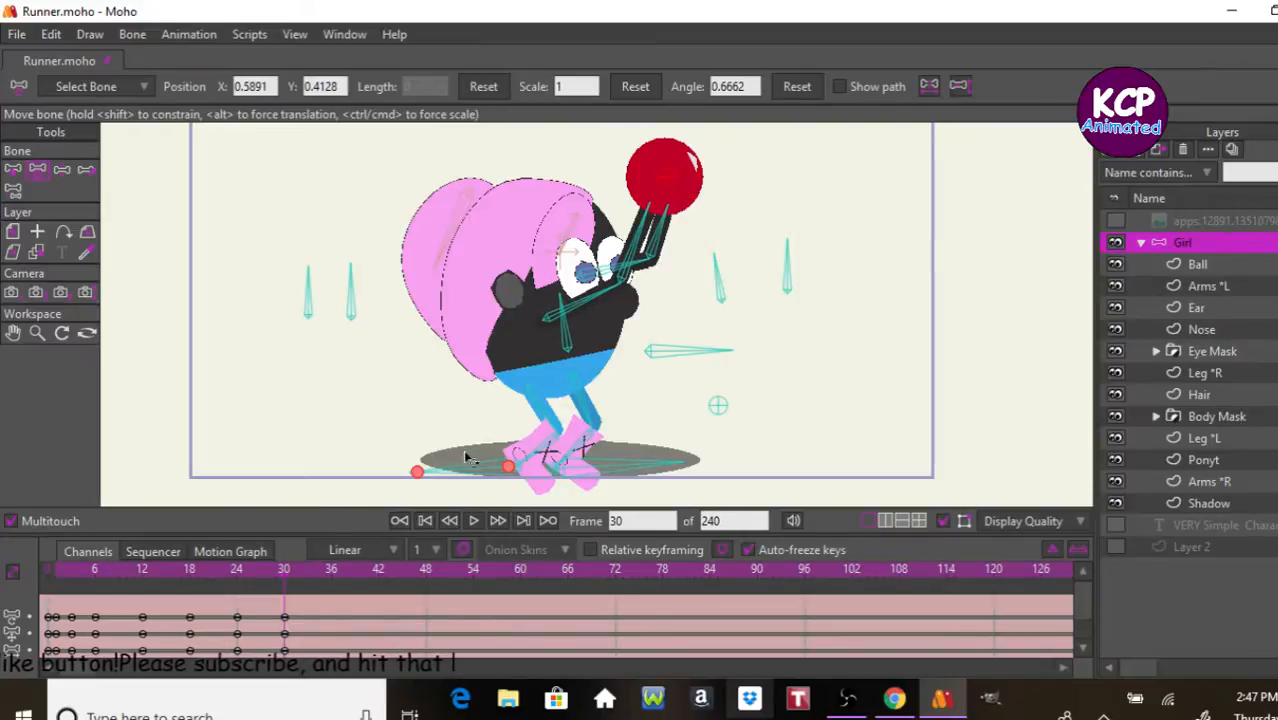
Step: Rearrange the keyframes so the bent-arm crouch falls on frame 24 and the overhead reach on frame 30, and scrub between them
{"action": "left_click_drag", "start_coordinate": [282, 600], "coordinate": [238, 603]}
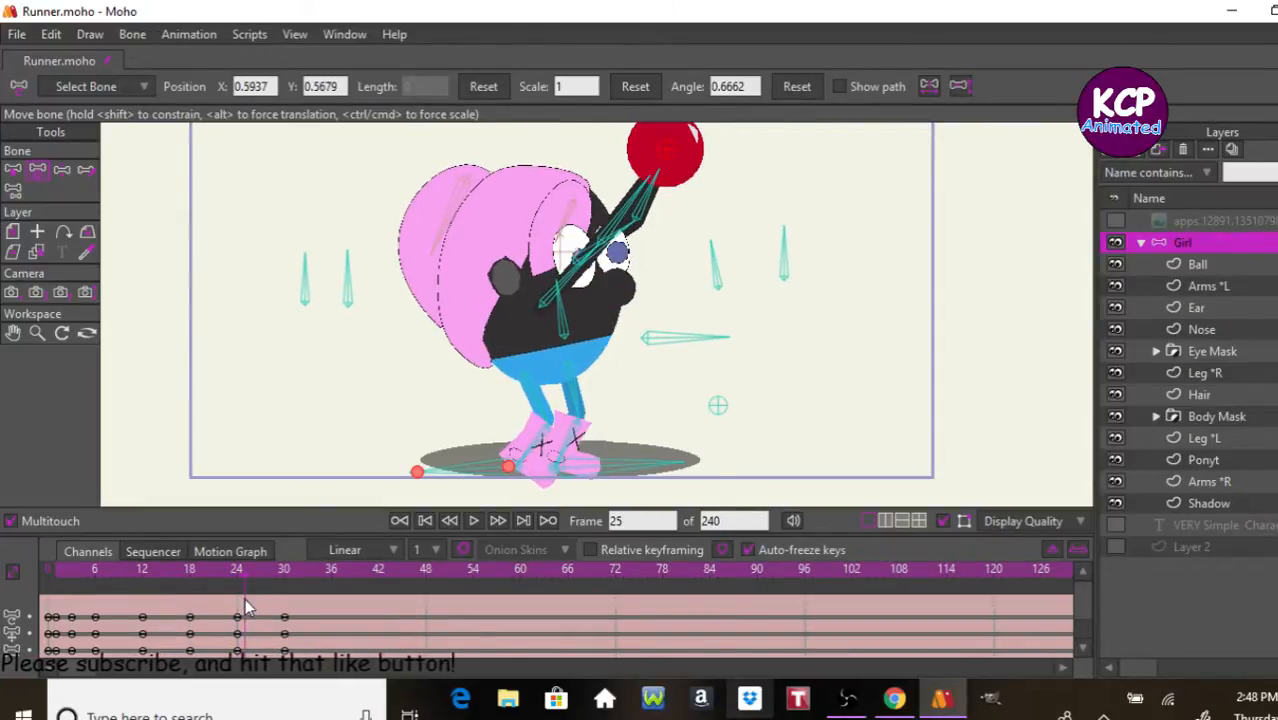
{"action": "left_click_drag", "start_coordinate": [302, 606], "coordinate": [230, 645]}
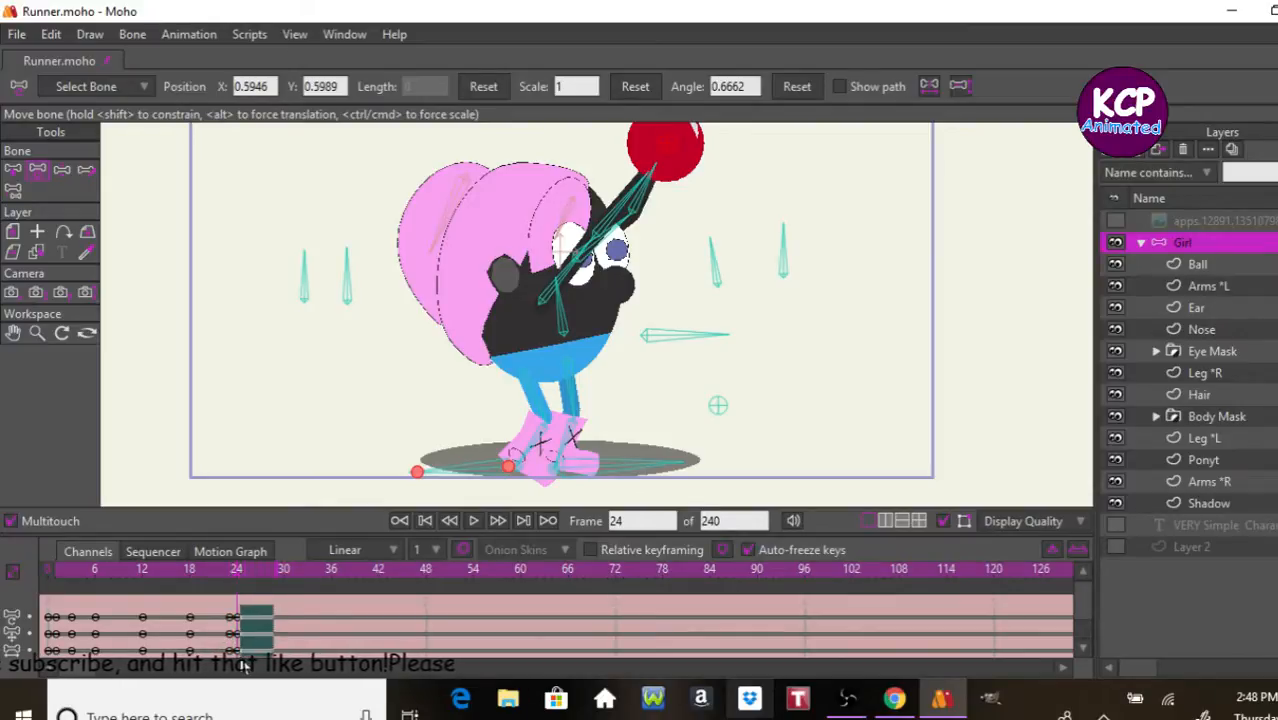
{"action": "mouse_move", "coordinate": [234, 620]}
{"action": "left_mouse_down"}
{"action": "mouse_move", "coordinate": [285, 622]}
{"action": "mouse_move", "coordinate": [254, 654]}
{"action": "mouse_move", "coordinate": [240, 618]}
{"action": "left_mouse_up"}
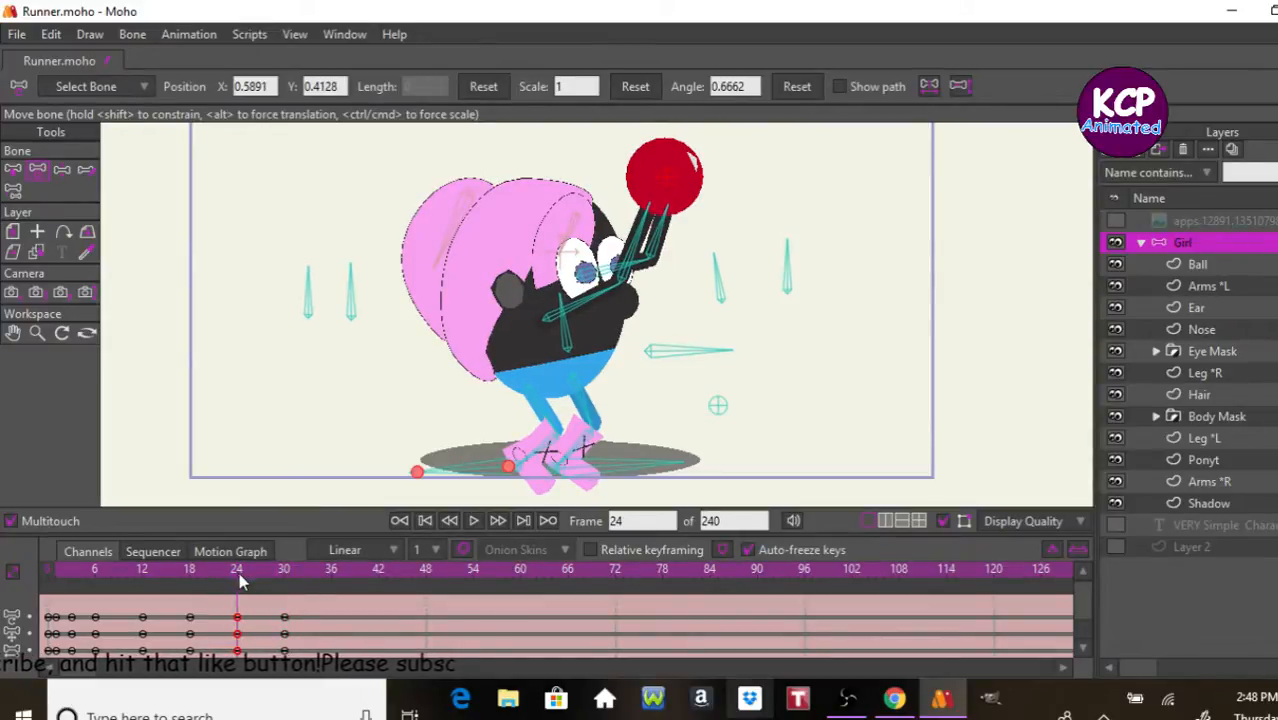
{"action": "left_click", "coordinate": [284, 583]}
{"action": "mouse_move", "coordinate": [286, 577]}
{"action": "left_mouse_down"}
{"action": "mouse_move", "coordinate": [310, 583]}
{"action": "mouse_move", "coordinate": [162, 606]}
{"action": "mouse_move", "coordinate": [300, 594]}
{"action": "mouse_move", "coordinate": [278, 590]}
{"action": "left_mouse_up"}
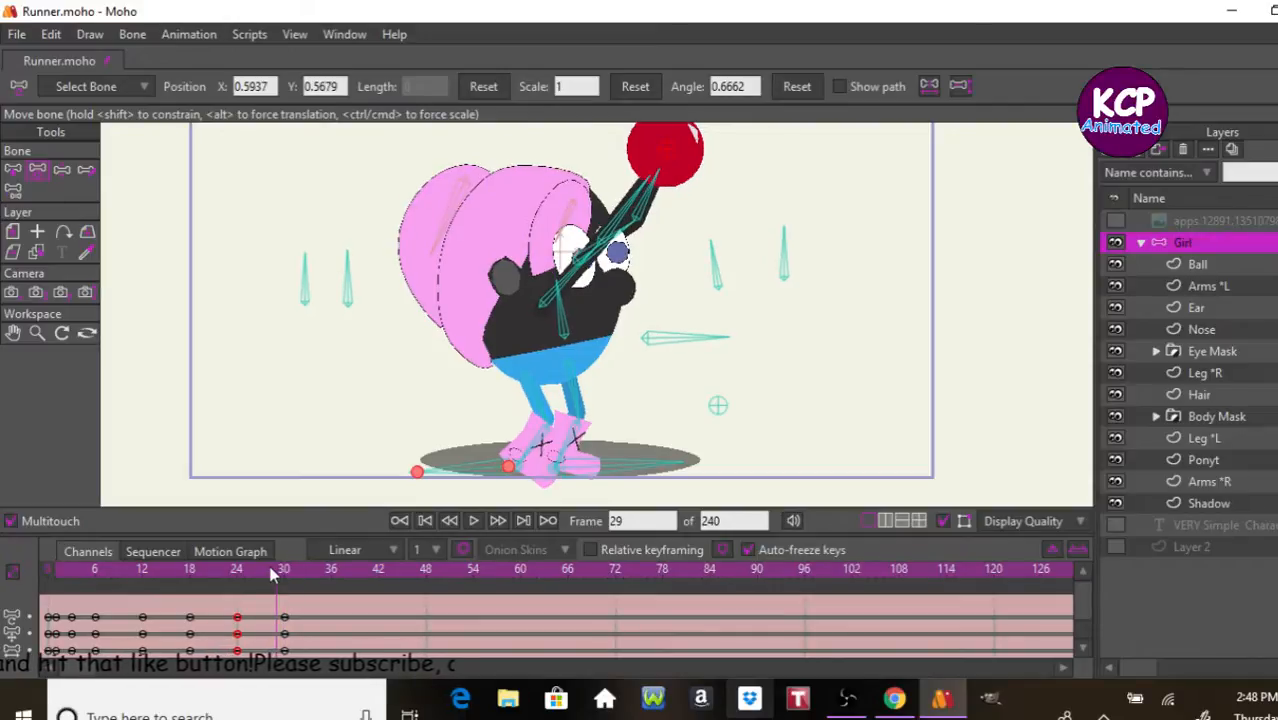
Step: At frame 30, raise the body control bone to straighten the legs and lift one foot off the ground
{"action": "left_click", "coordinate": [284, 570]}
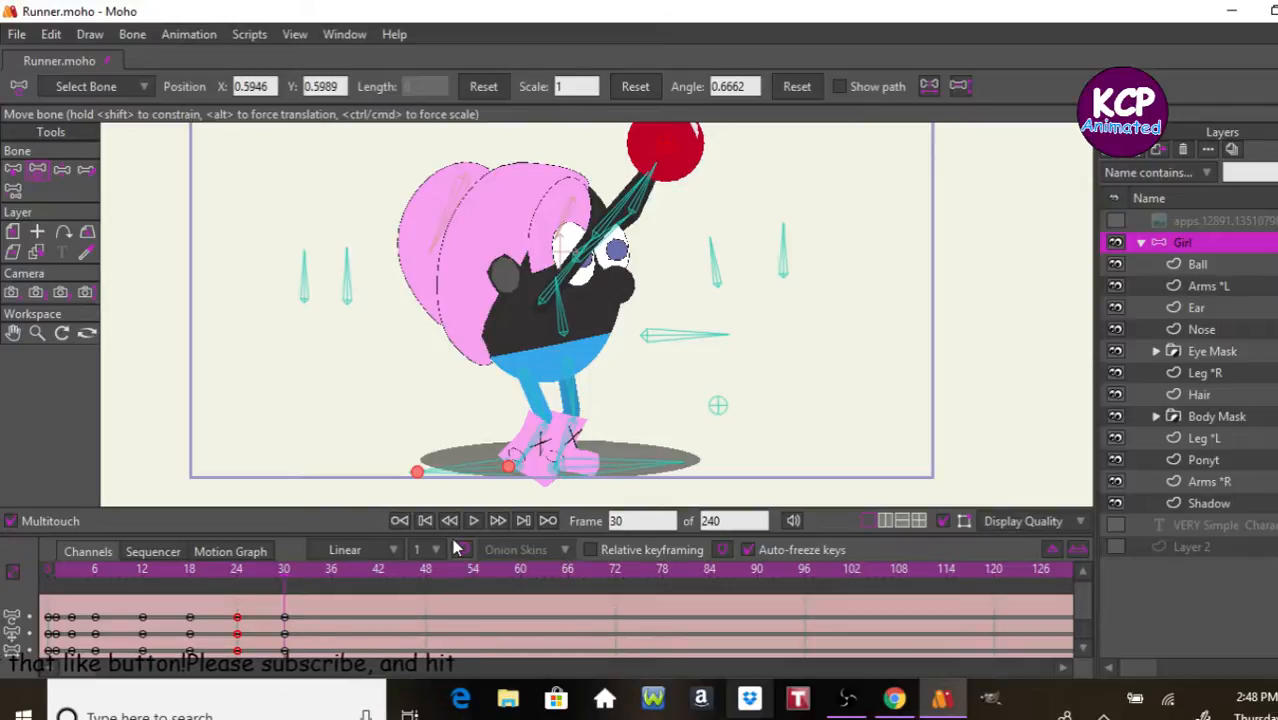
{"action": "scroll", "coordinate": [452, 540], "scroll_direction": "down", "scroll_amount": 1}
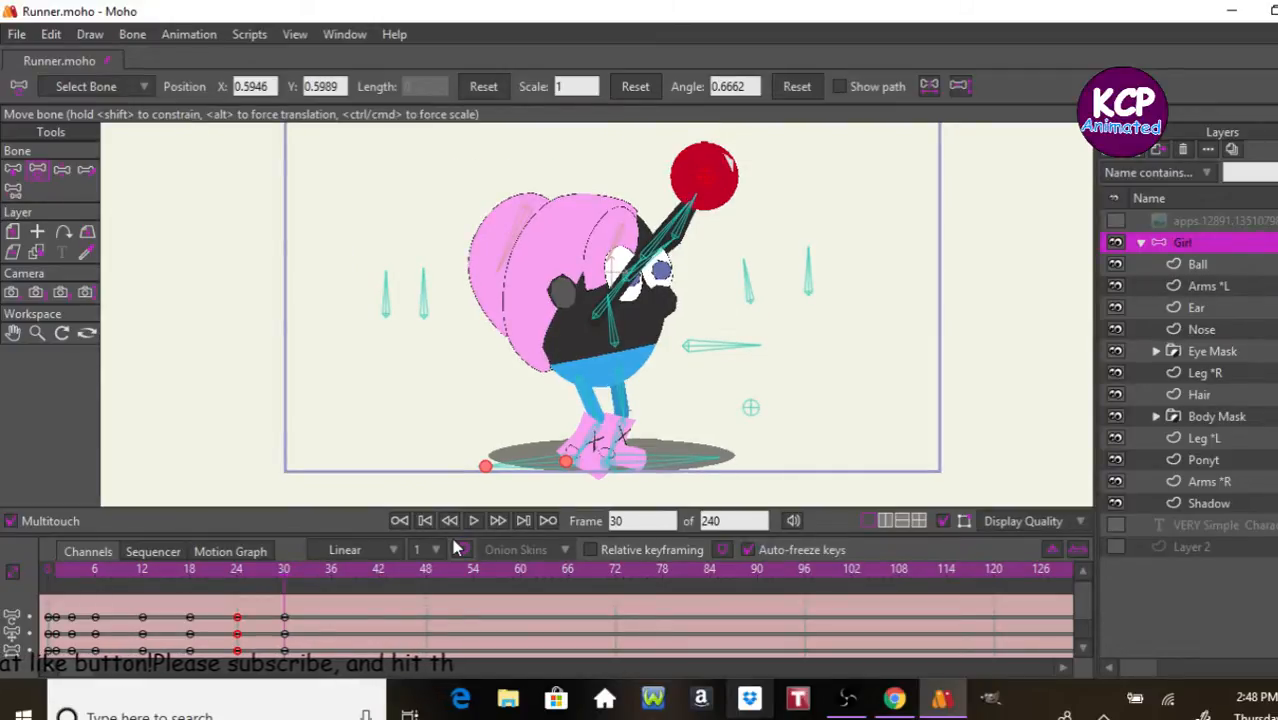
{"action": "left_click", "coordinate": [64, 172]}
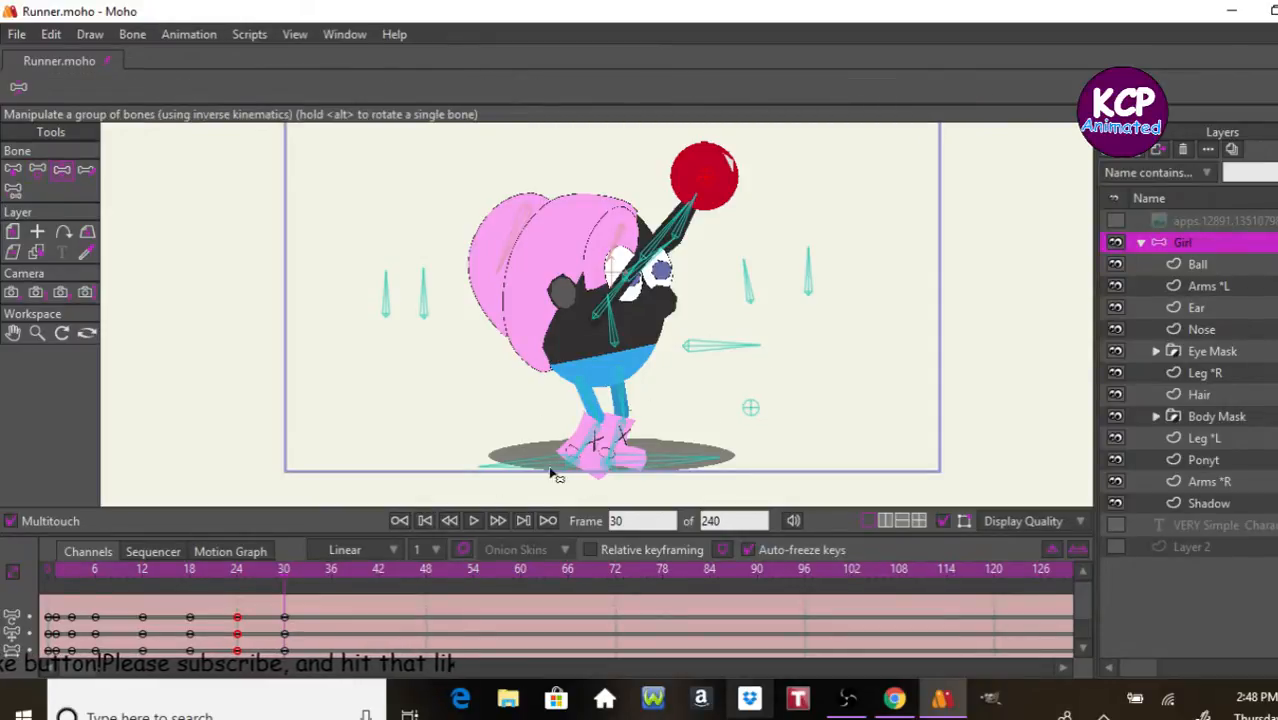
{"action": "left_click_drag", "start_coordinate": [728, 352], "coordinate": [730, 310]}
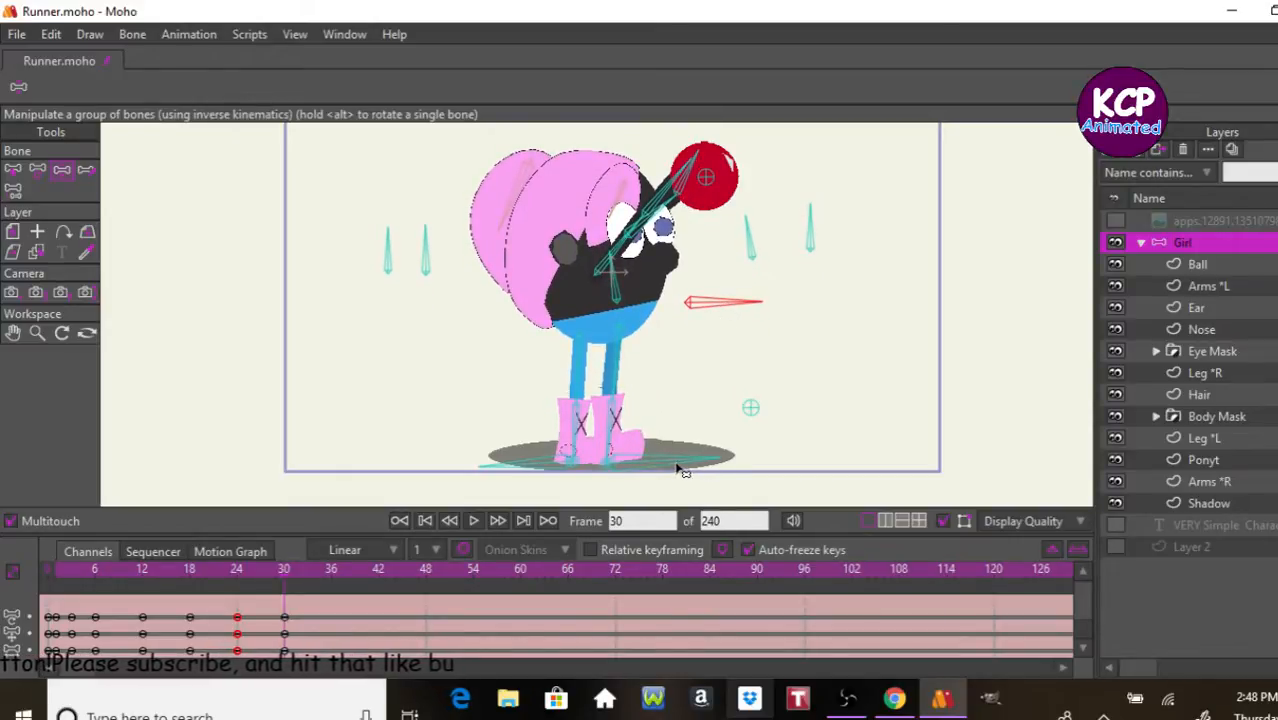
{"action": "left_click_drag", "start_coordinate": [683, 470], "coordinate": [641, 388]}
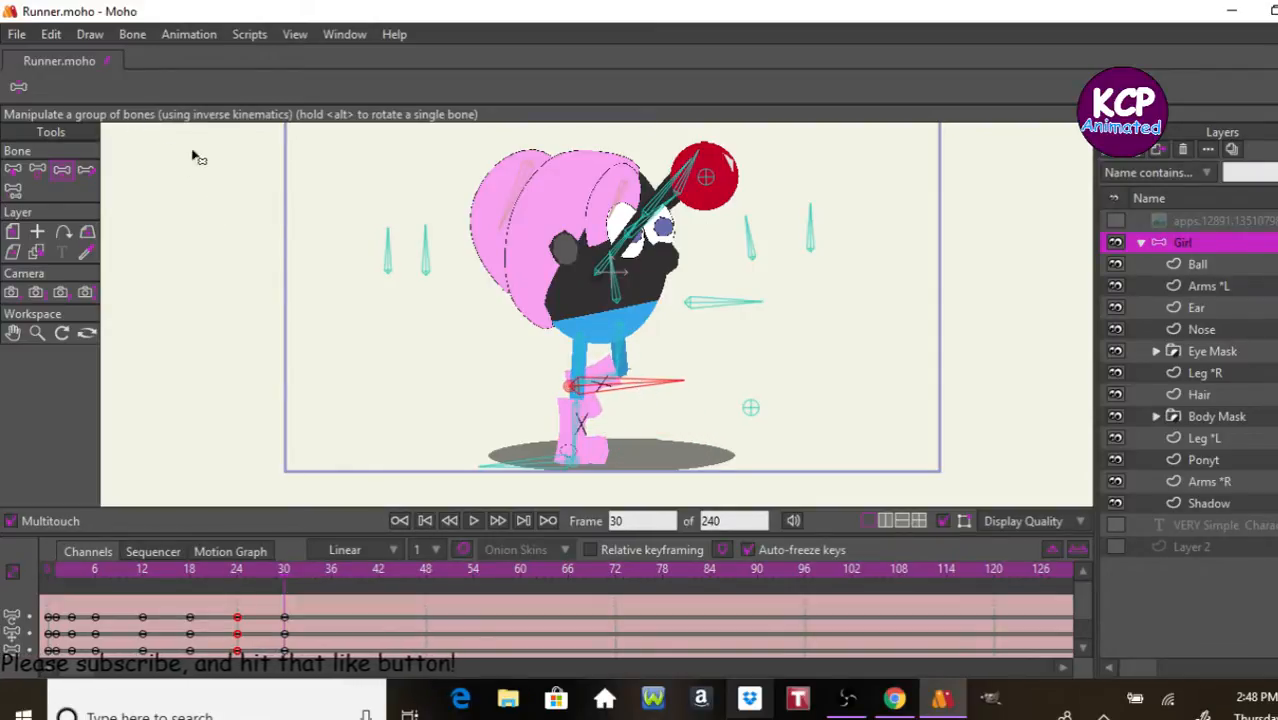
Step: Keyframe the Ball bone leaving the hands at about X 0.95, Y 1.01 on frame 30 and X 2.27, Y 1.12 on frame 36
{"action": "left_click", "coordinate": [39, 172]}
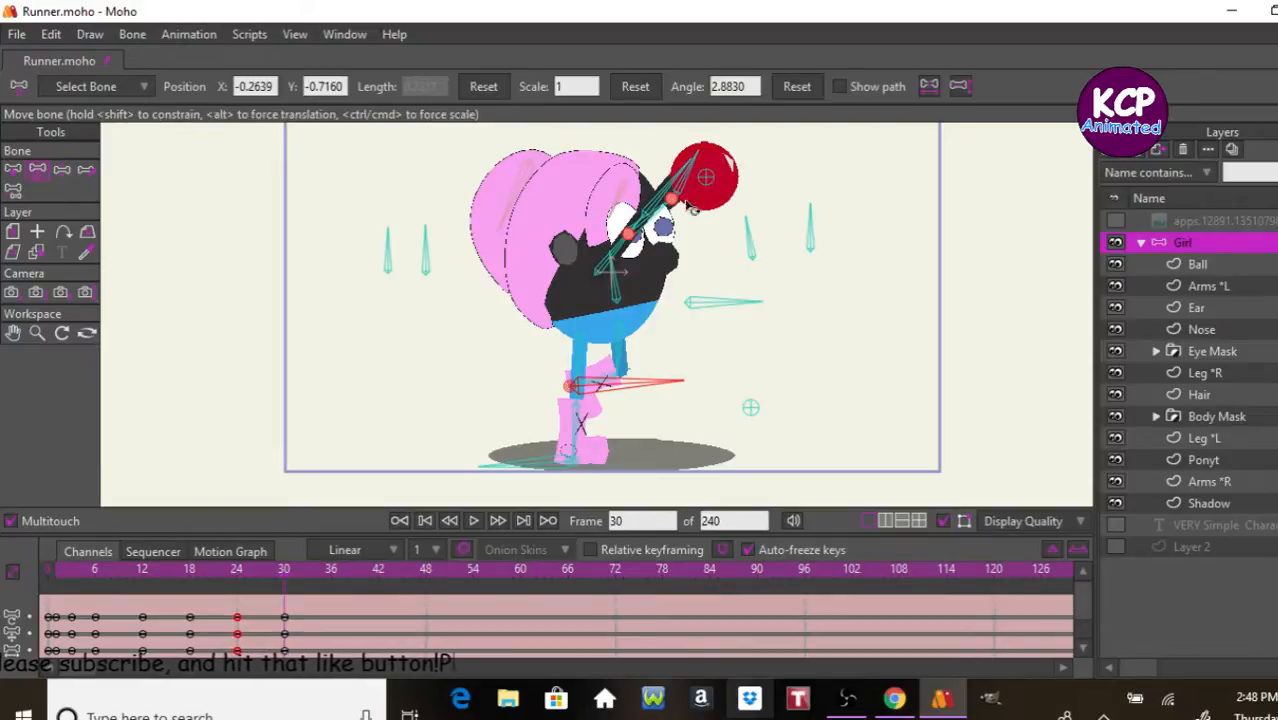
{"action": "left_click_drag", "start_coordinate": [710, 183], "coordinate": [766, 112]}
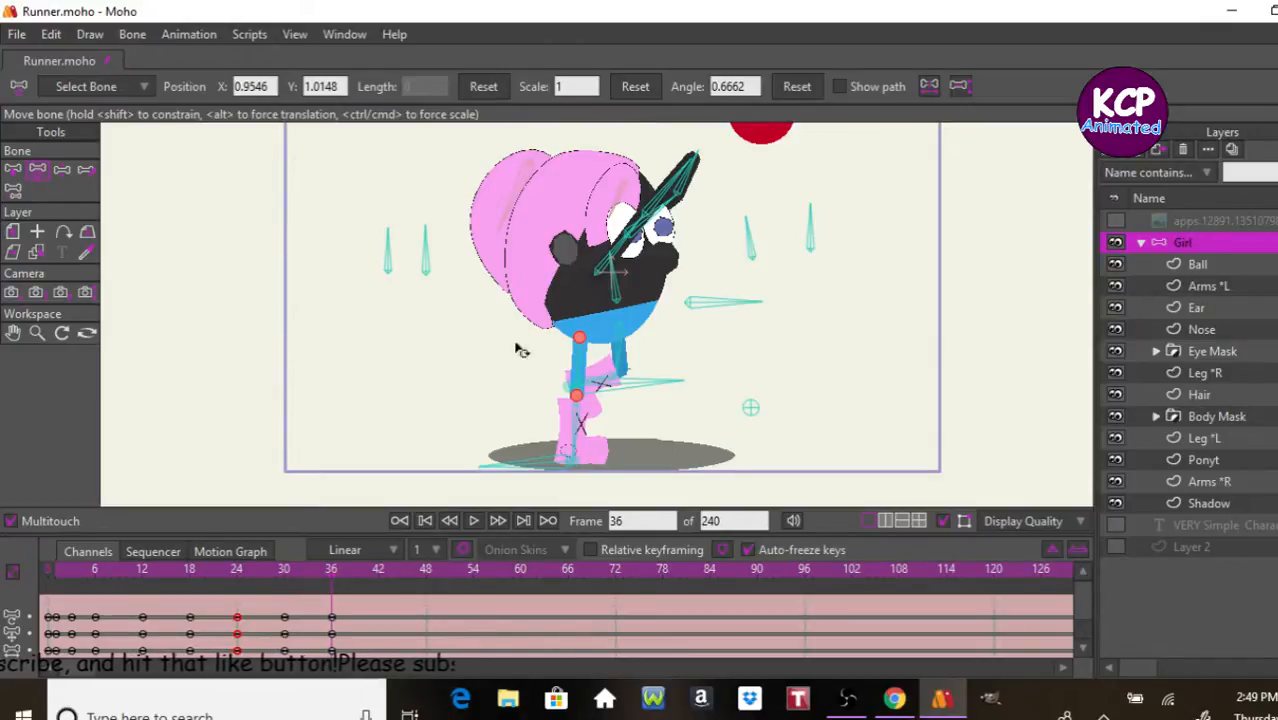
{"action": "scroll", "coordinate": [722, 302], "scroll_direction": "down", "scroll_amount": 1}
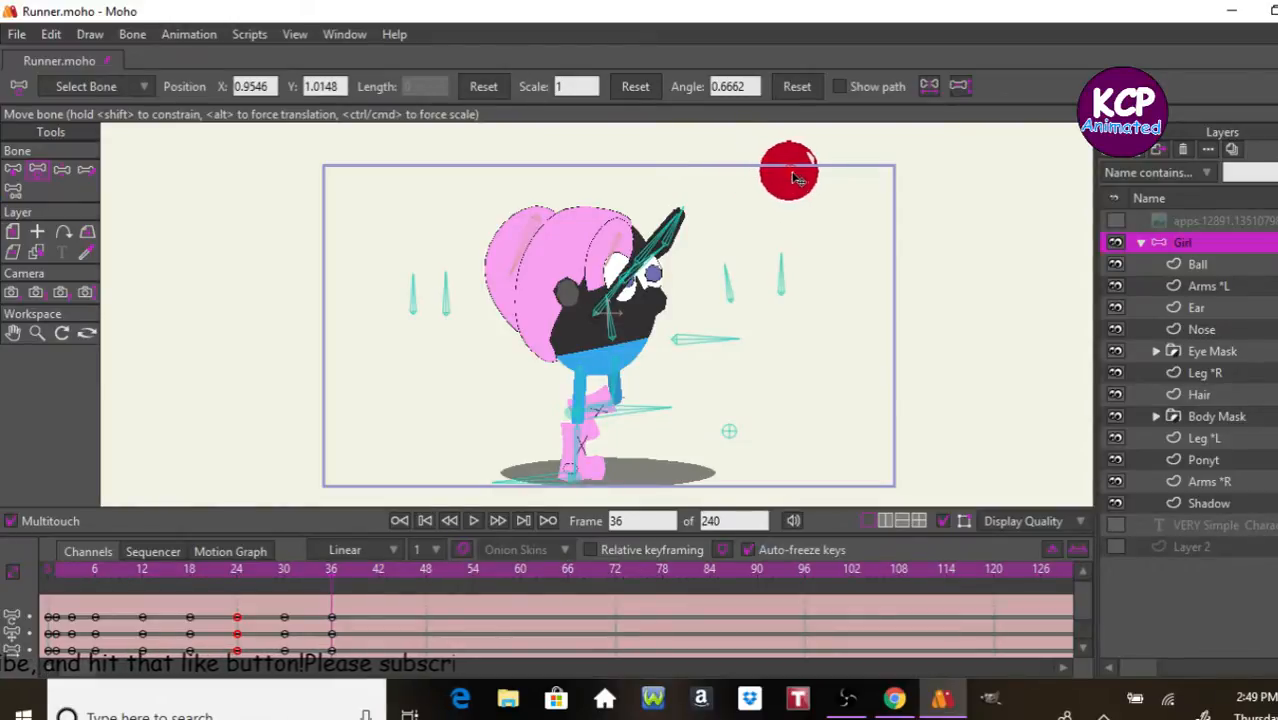
{"action": "left_click_drag", "start_coordinate": [892, 162], "coordinate": [926, 163]}
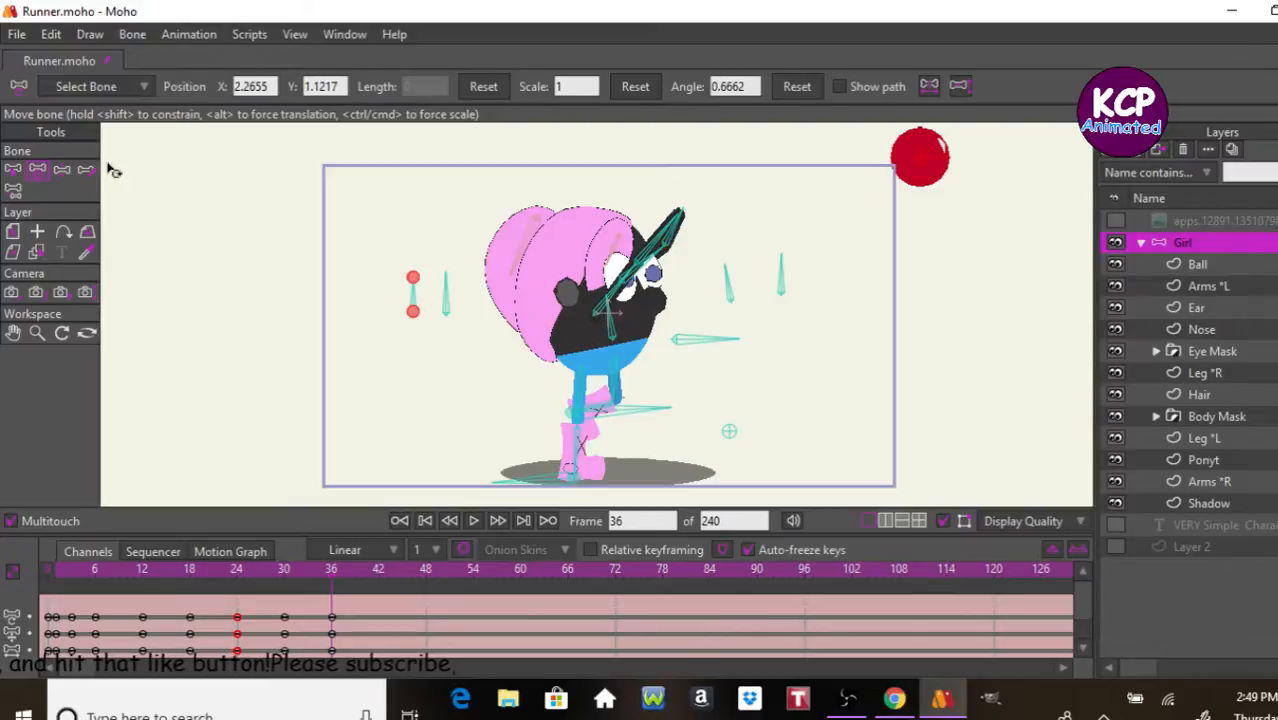
Step: At frame 36, bend both arms at the elbows, lower the body slightly and swing the raised foot forward
{"action": "left_click", "coordinate": [64, 172]}
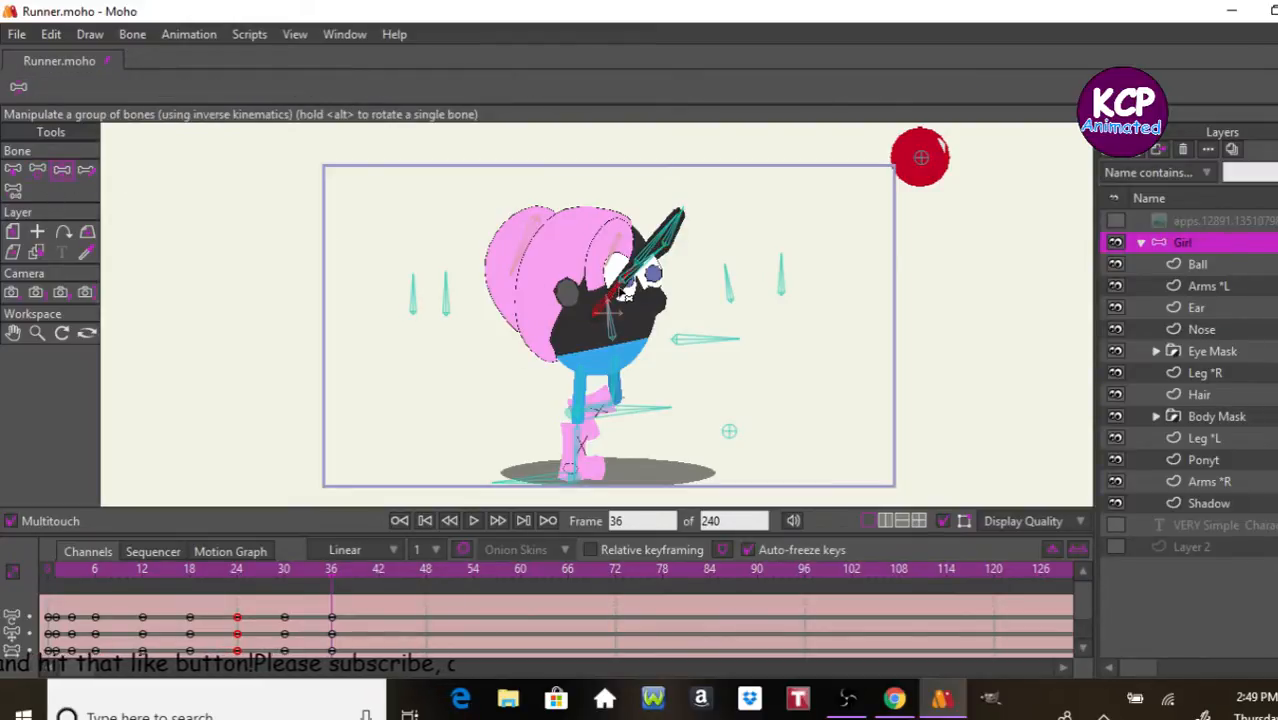
{"action": "left_click_drag", "start_coordinate": [625, 293], "coordinate": [665, 313]}
{"action": "left_click_drag", "start_coordinate": [666, 317], "coordinate": [668, 314]}
{"action": "mouse_move", "coordinate": [670, 238]}
{"action": "left_mouse_down"}
{"action": "mouse_move", "coordinate": [720, 288]}
{"action": "mouse_move", "coordinate": [681, 235]}
{"action": "mouse_move", "coordinate": [683, 248]}
{"action": "left_mouse_up"}
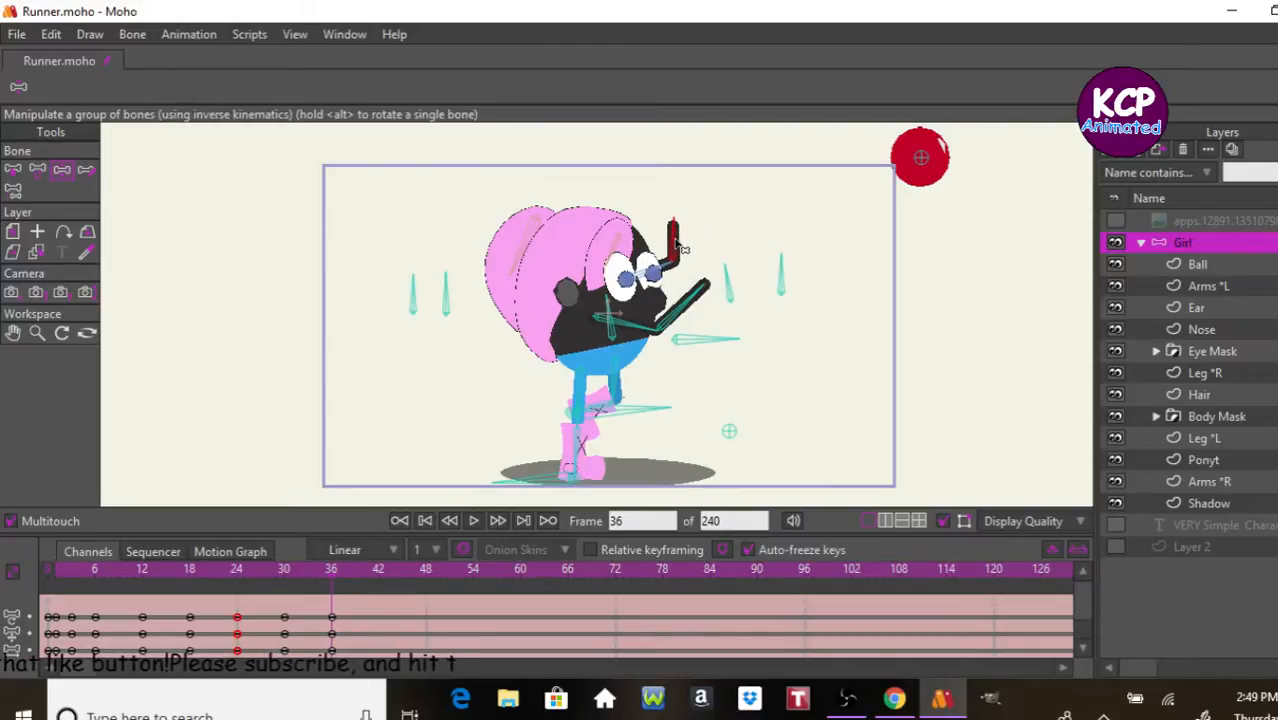
{"action": "left_click_drag", "start_coordinate": [705, 353], "coordinate": [711, 353]}
{"action": "mouse_move", "coordinate": [632, 420]}
{"action": "left_mouse_down"}
{"action": "mouse_move", "coordinate": [663, 450]}
{"action": "mouse_move", "coordinate": [620, 422]}
{"action": "left_mouse_up"}
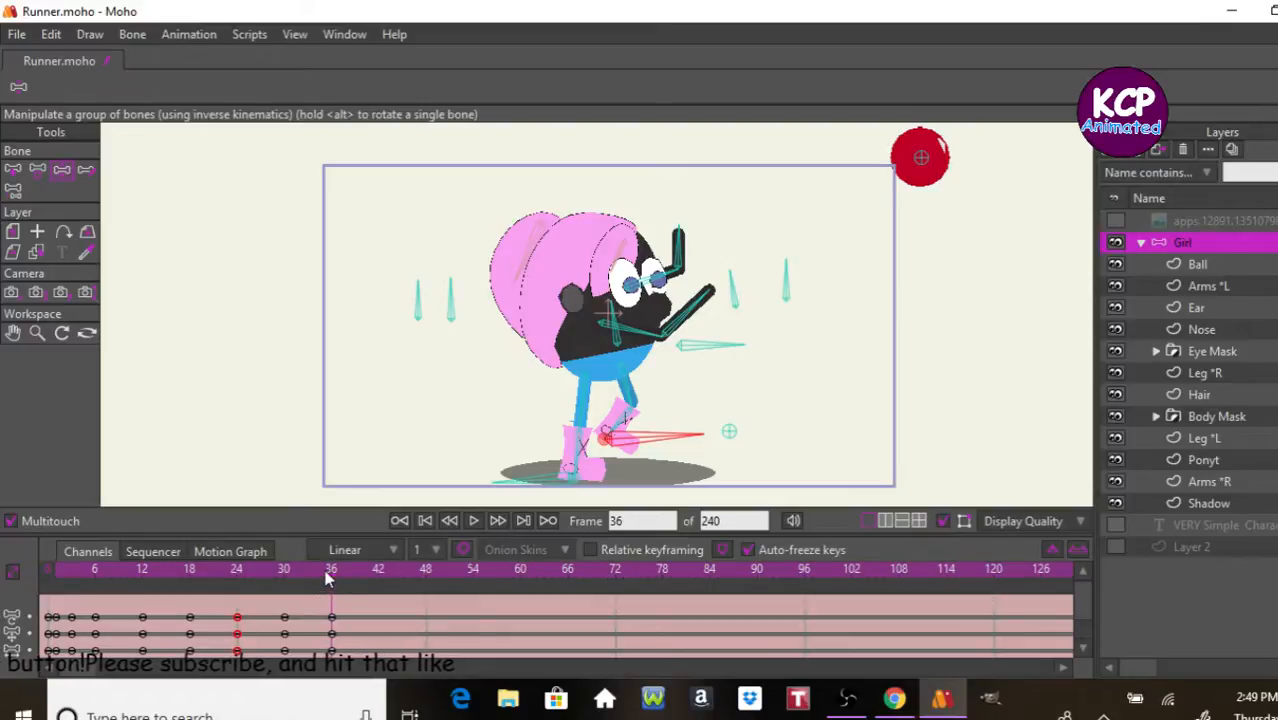
Step: Keyframe the pose at frame 42, plant the raised foot on the ground and lower the body control bone
{"action": "mouse_move", "coordinate": [330, 593]}
{"action": "left_mouse_down"}
{"action": "mouse_move", "coordinate": [237, 592]}
{"action": "mouse_move", "coordinate": [368, 592]}
{"action": "mouse_move", "coordinate": [342, 592]}
{"action": "left_mouse_up"}
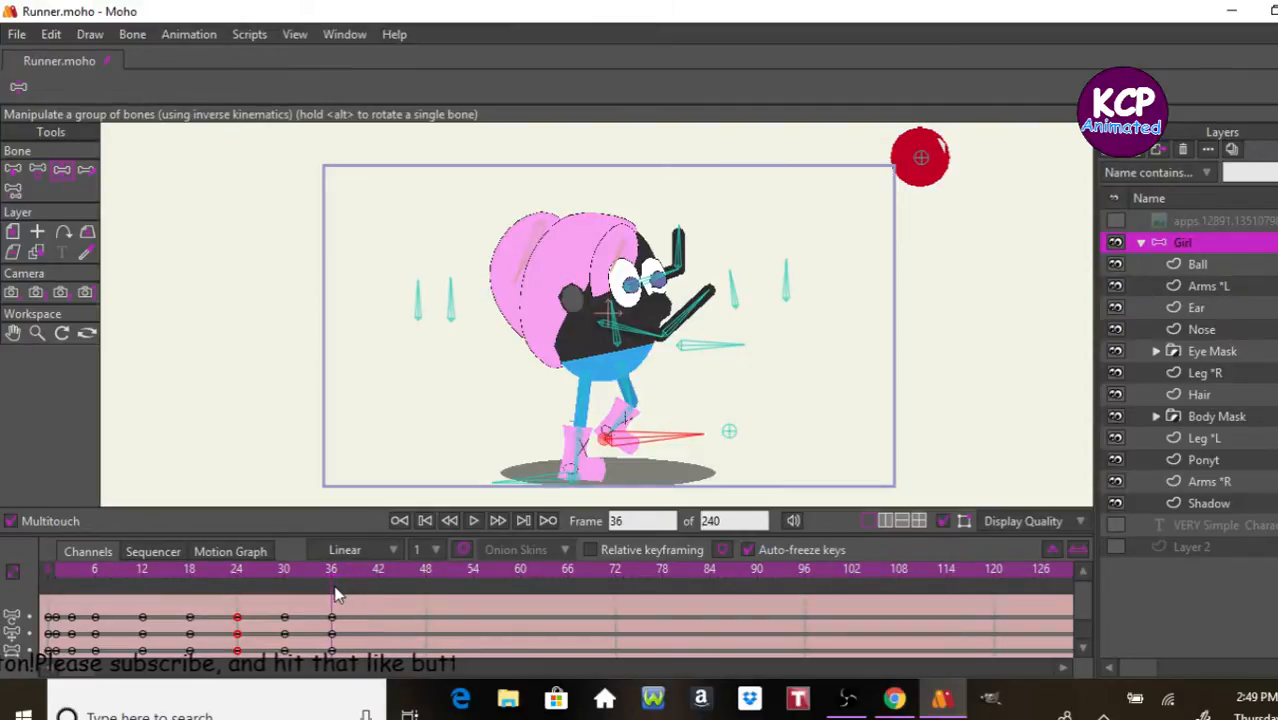
{"action": "left_click", "coordinate": [133, 630]}
{"action": "left_click_drag", "start_coordinate": [113, 635], "coordinate": [376, 597]}
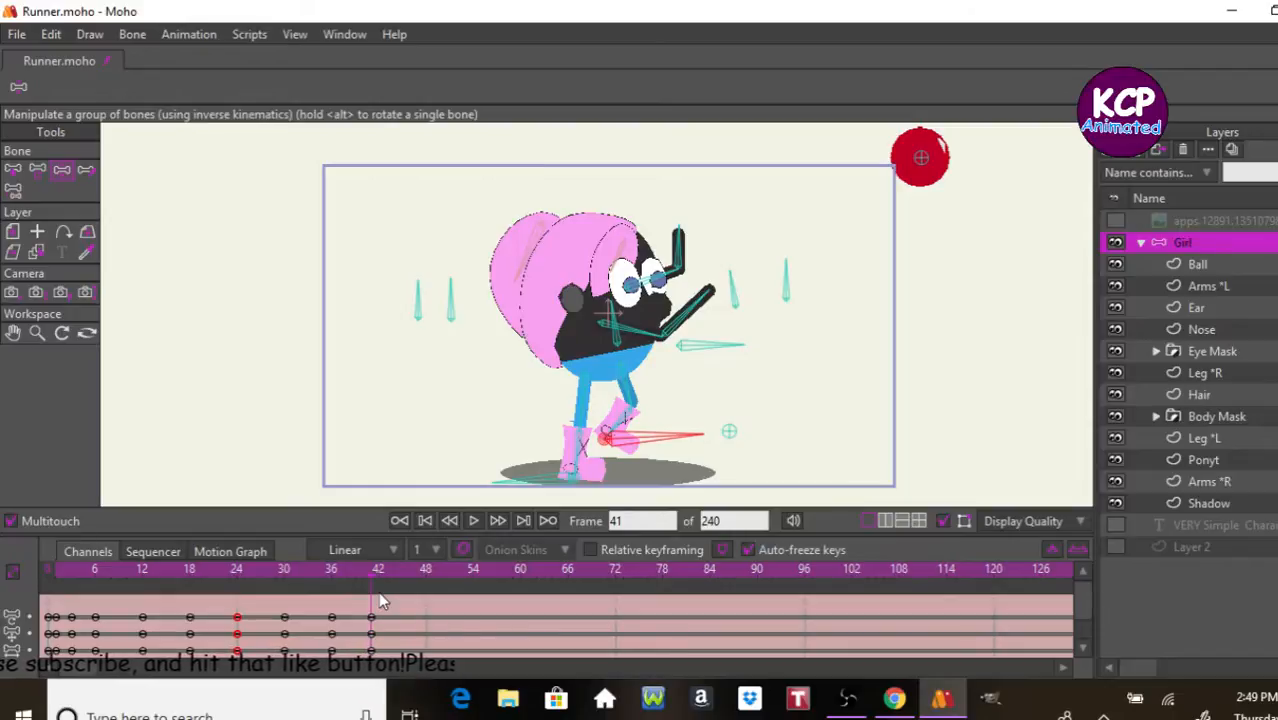
{"action": "key", "text": "ctrl+f"}
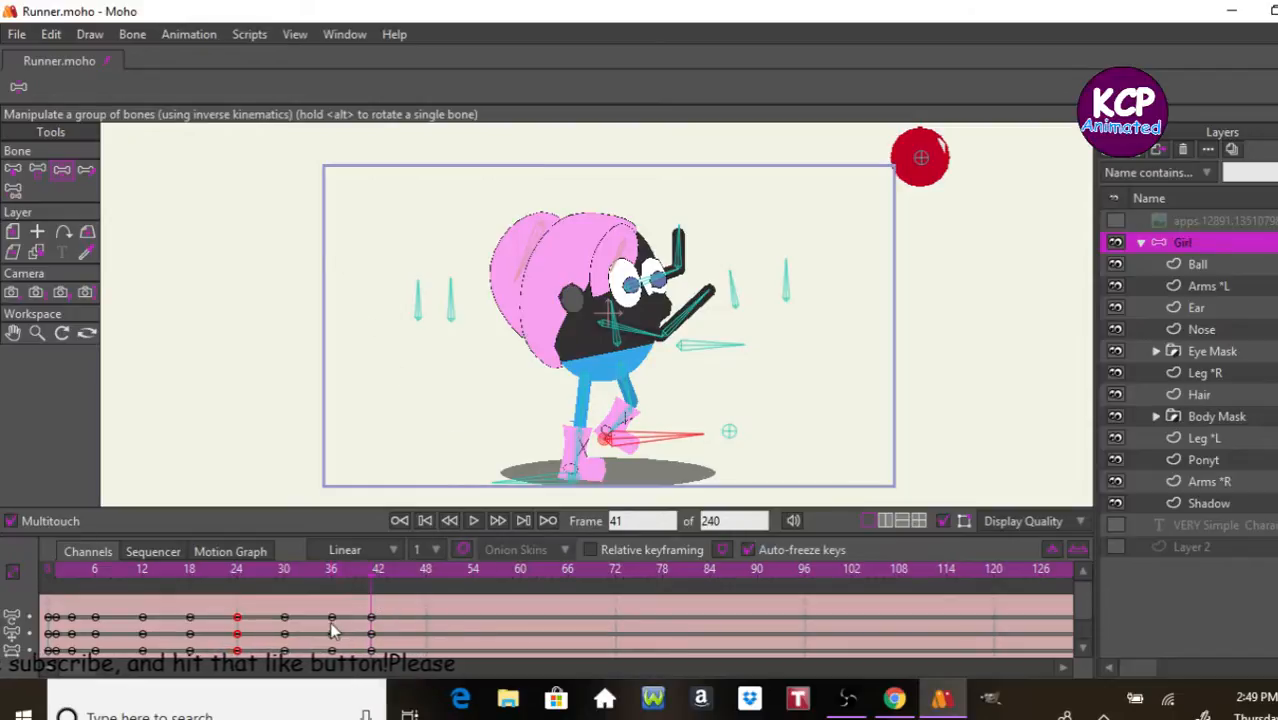
{"action": "left_click_drag", "start_coordinate": [360, 610], "coordinate": [383, 630]}
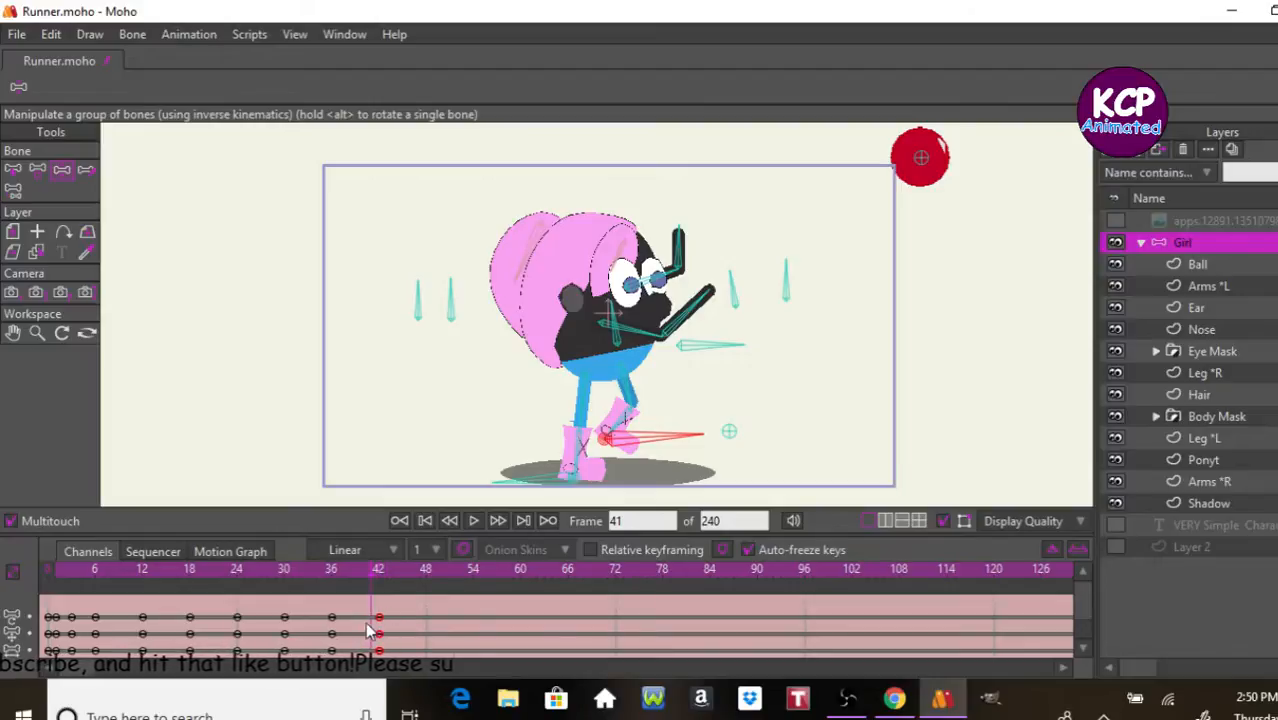
{"action": "left_click", "coordinate": [380, 571]}
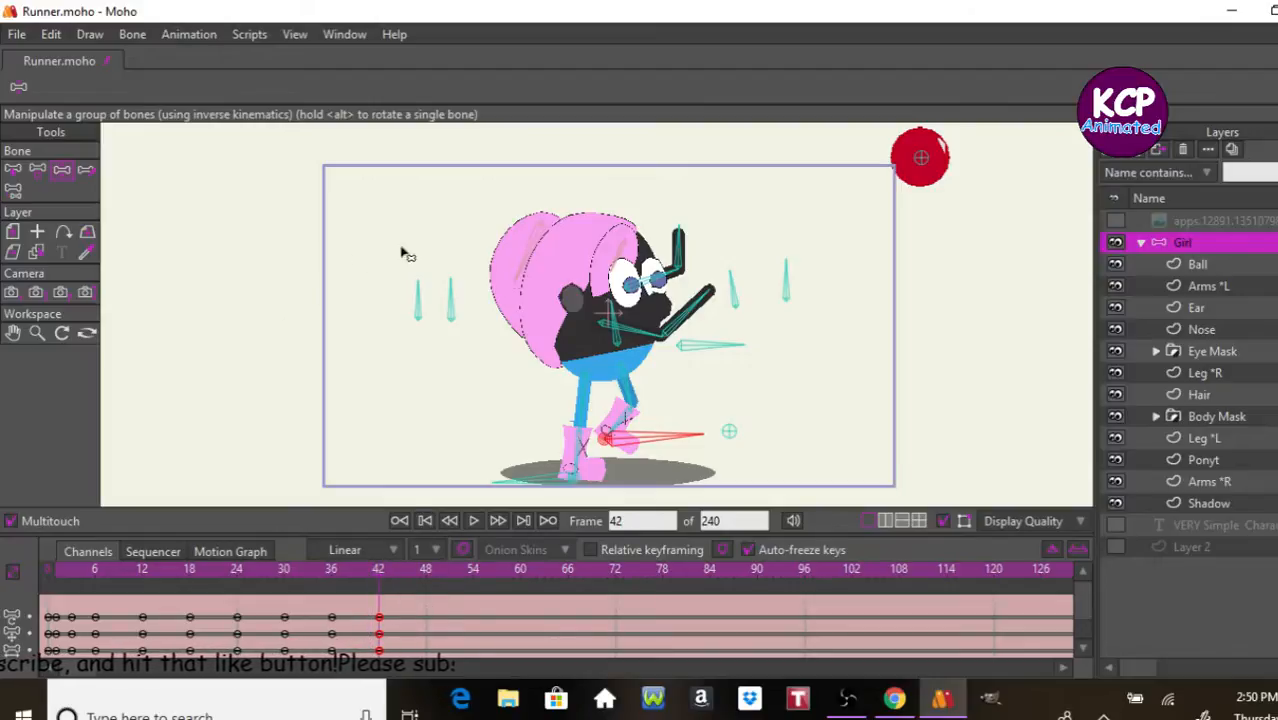
{"action": "left_click_drag", "start_coordinate": [668, 440], "coordinate": [691, 474]}
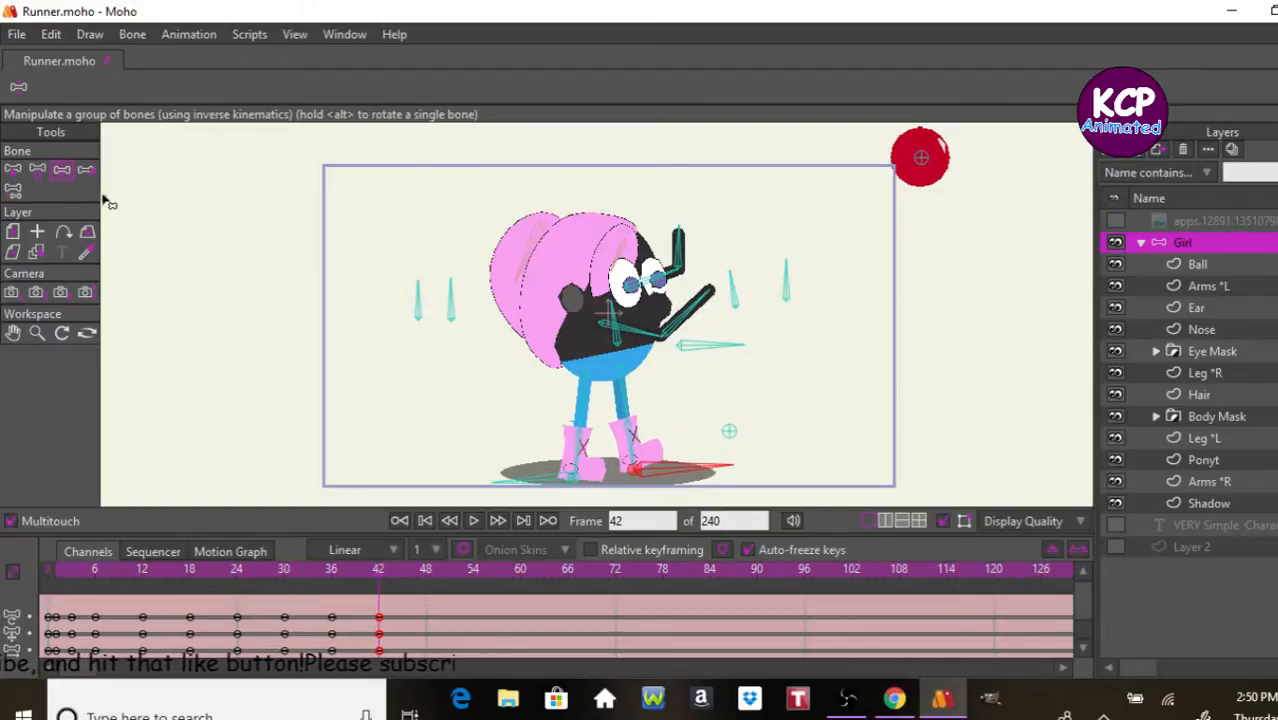
{"action": "left_click_drag", "start_coordinate": [713, 344], "coordinate": [717, 368]}
Step: At frame 42, reset the scale of the stretched front arm bones to 1
{"action": "left_click", "coordinate": [37, 170]}
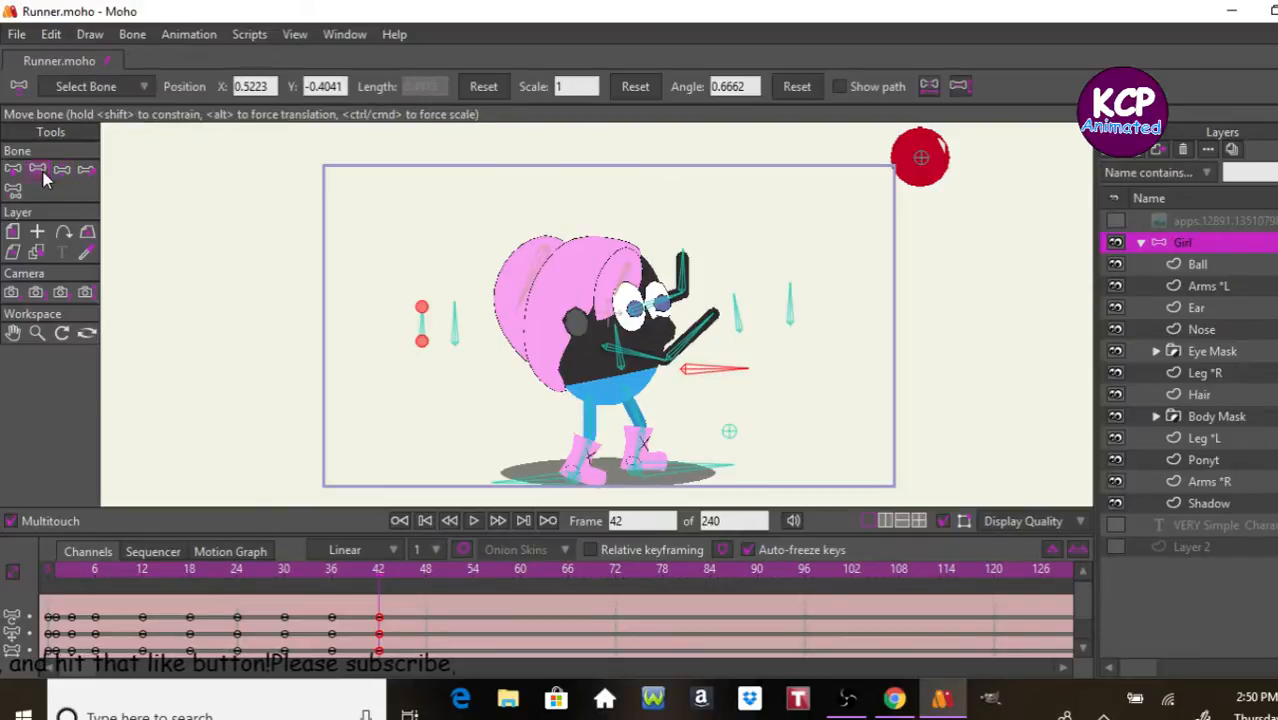
{"action": "left_click", "coordinate": [13, 172]}
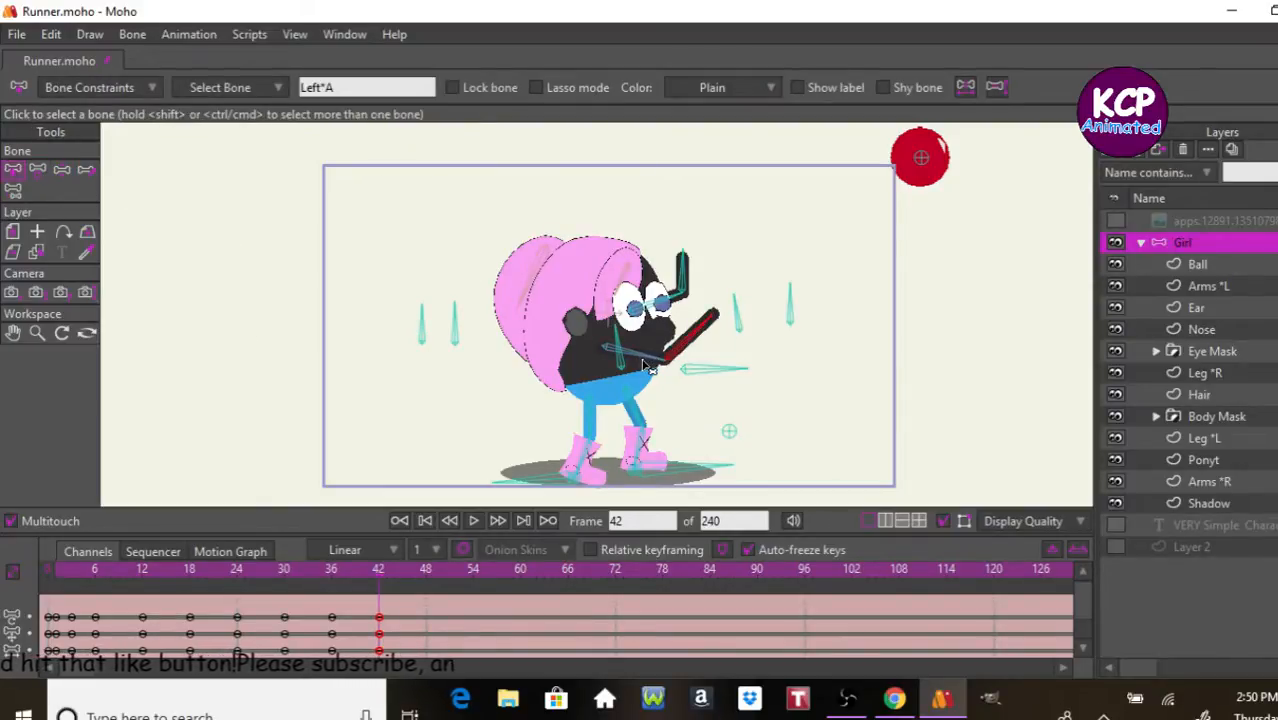
{"action": "left_click", "coordinate": [60, 175]}
{"action": "left_click", "coordinate": [38, 175]}
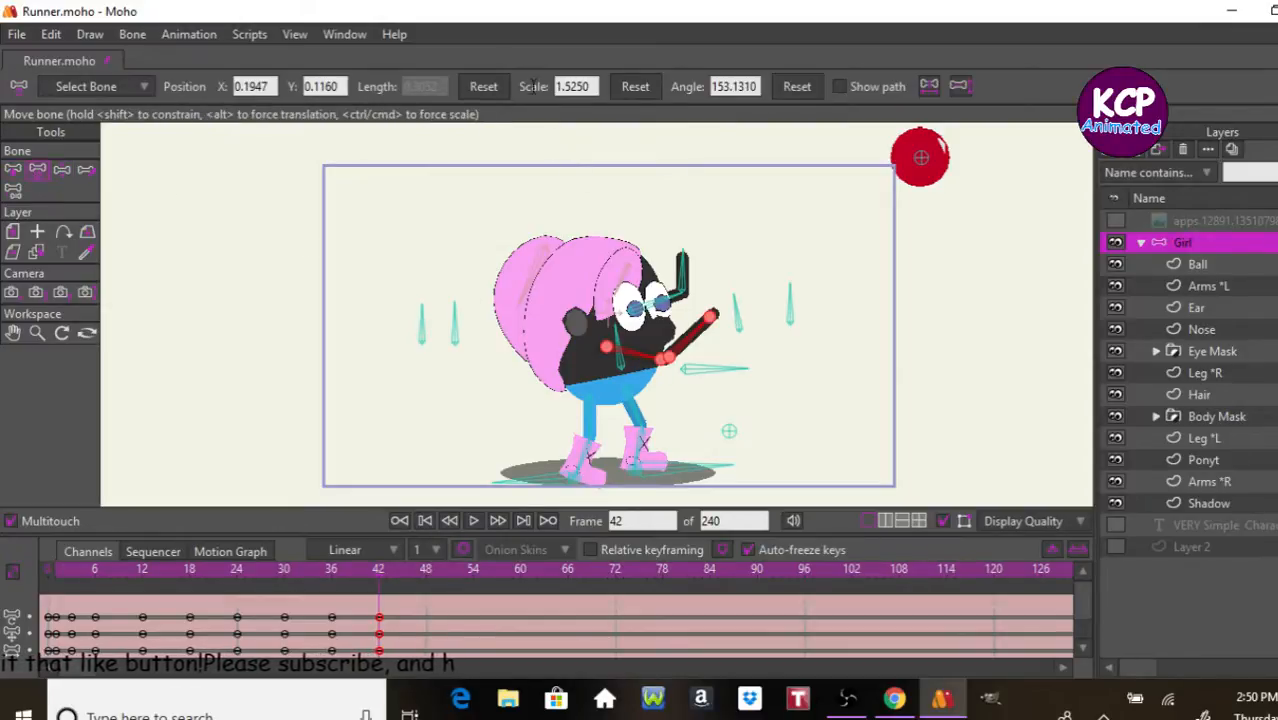
{"action": "left_click", "coordinate": [635, 86]}
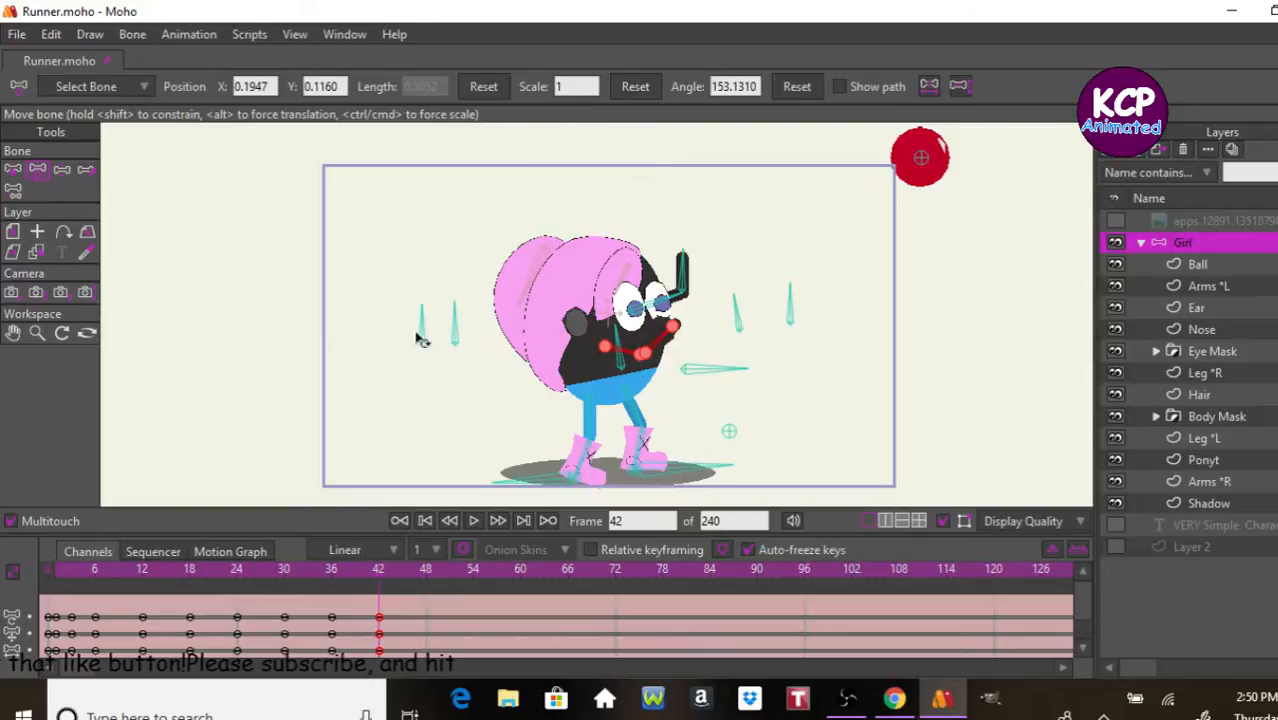
{"action": "left_click", "coordinate": [137, 218]}
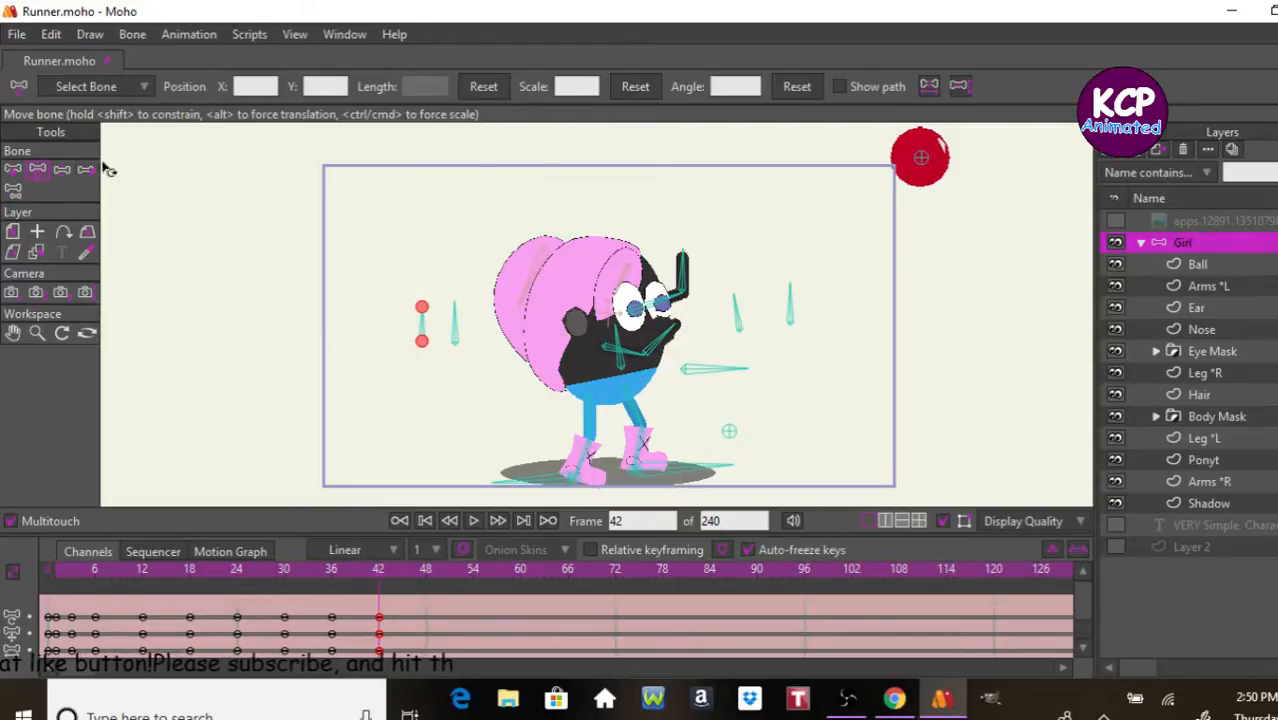
Step: At frame 42, swing both arms down so they hang straight beside the body
{"action": "left_click", "coordinate": [71, 172]}
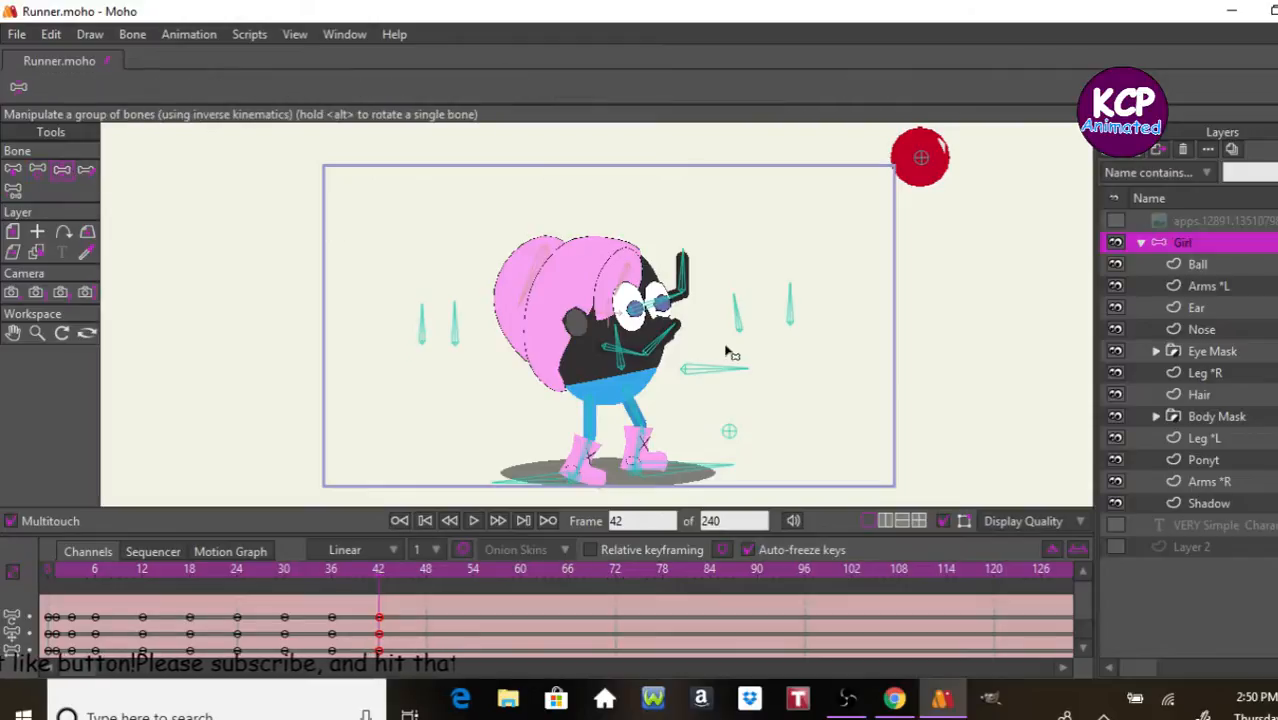
{"action": "left_click_drag", "start_coordinate": [672, 349], "coordinate": [643, 400]}
{"action": "left_click_drag", "start_coordinate": [681, 301], "coordinate": [707, 439]}
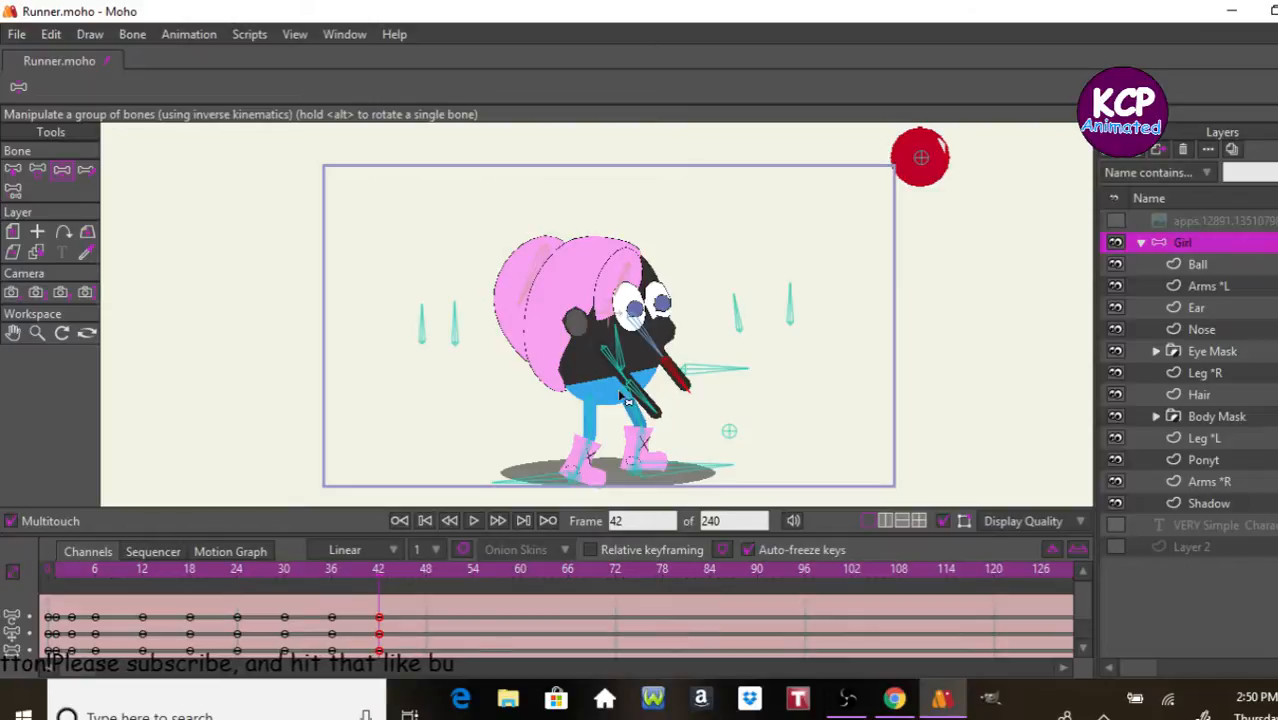
{"action": "left_click_drag", "start_coordinate": [630, 390], "coordinate": [590, 482]}
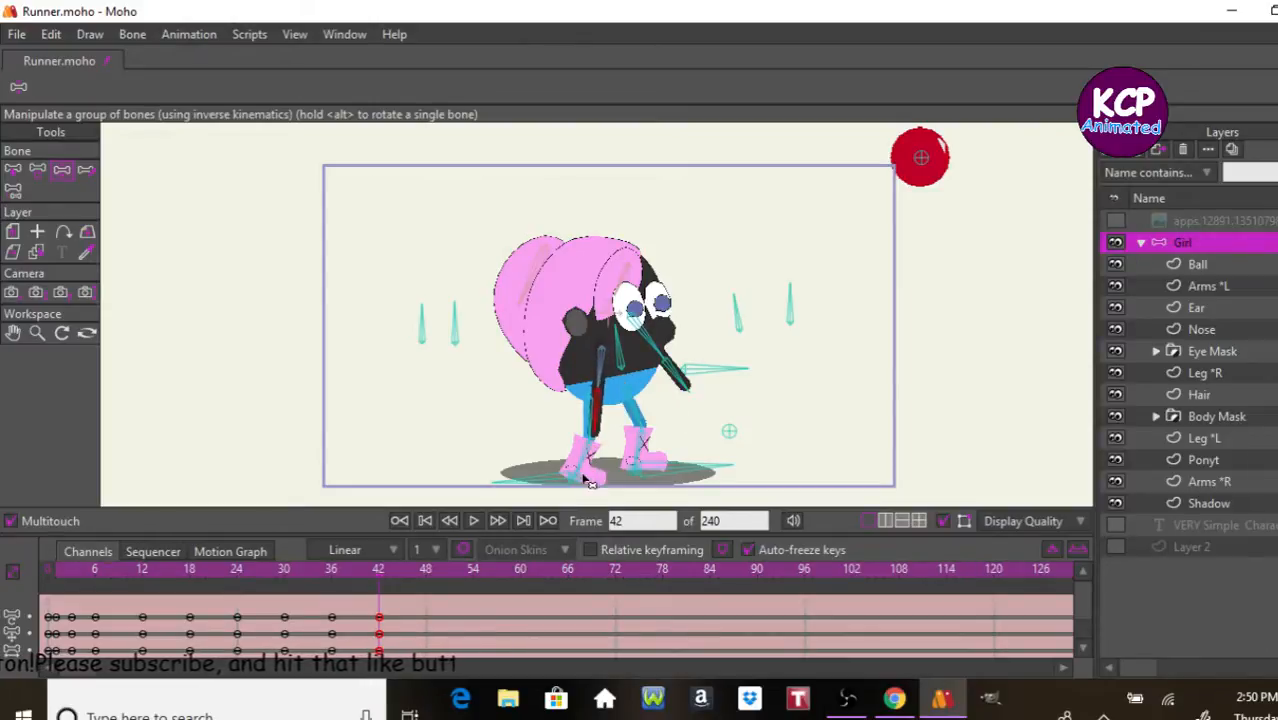
{"action": "left_click_drag", "start_coordinate": [684, 389], "coordinate": [676, 465]}
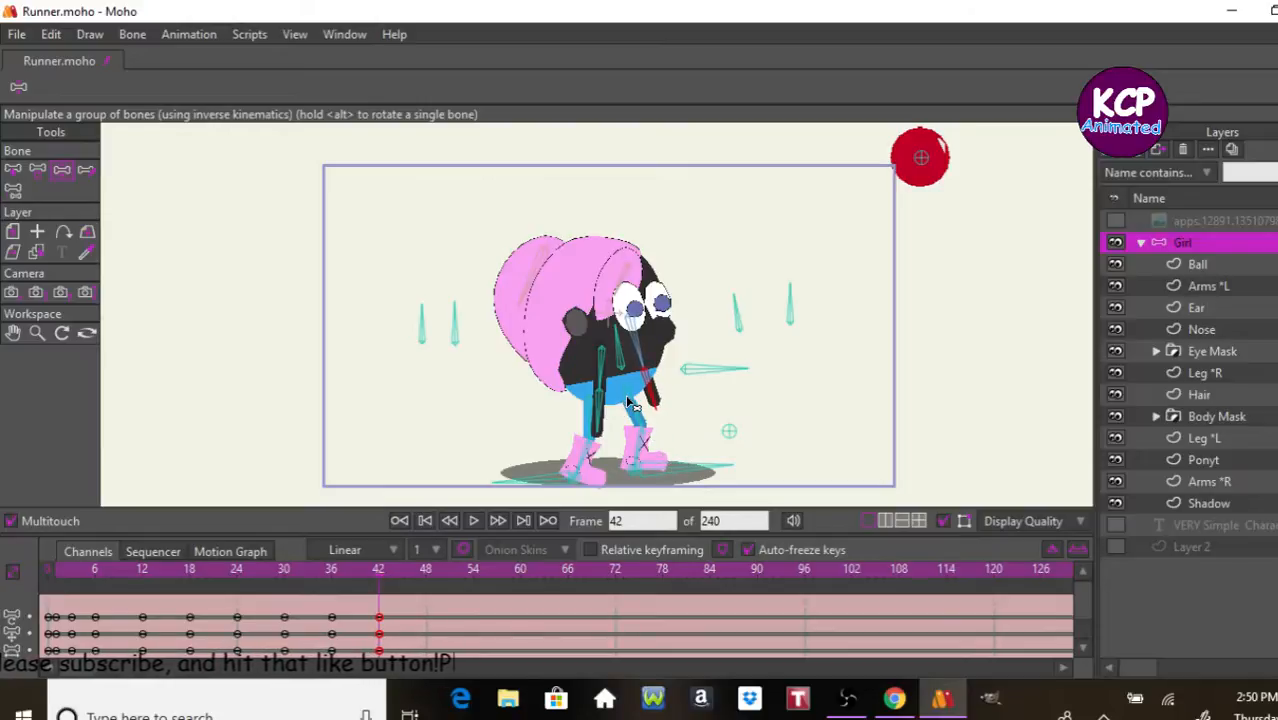
Step: Step back and forth through the frames around 42 to examine the end of the throw
{"action": "key", "text": "Left"}
{"action": "key", "text": "Left"}
{"action": "key", "text": "Left"}
{"action": "key", "text": "Left"}
{"action": "key", "text": "Left"}
{"action": "key", "text": "Left"}
{"action": "key", "text": "Left"}
{"action": "key", "text": "Left"}
{"action": "key", "text": "Left"}
{"action": "key", "text": "Left"}
{"action": "key", "text": "Left"}
{"action": "key", "text": "Left"}
{"action": "key", "text": "Left"}
{"action": "key", "text": "Left"}
{"action": "key", "text": "Left"}
{"action": "key", "text": "Right"}
{"action": "key", "text": "Right"}
{"action": "key", "text": "Right"}
{"action": "key", "text": "Right"}
{"action": "key", "text": "Right"}
{"action": "key", "text": "Right"}
{"action": "key", "text": "Right"}
{"action": "key", "text": "Right"}
{"action": "key", "text": "Right"}
{"action": "key", "text": "Right"}
{"action": "key", "text": "Right"}
{"action": "key", "text": "Right"}
{"action": "key", "text": "Right"}
{"action": "key", "text": "Right"}
{"action": "key", "text": "Right"}
{"action": "key", "text": "Right"}
{"action": "key", "text": "Right"}
{"action": "key", "text": "Right"}
{"action": "key", "text": "Right"}
{"action": "key", "text": "Right"}
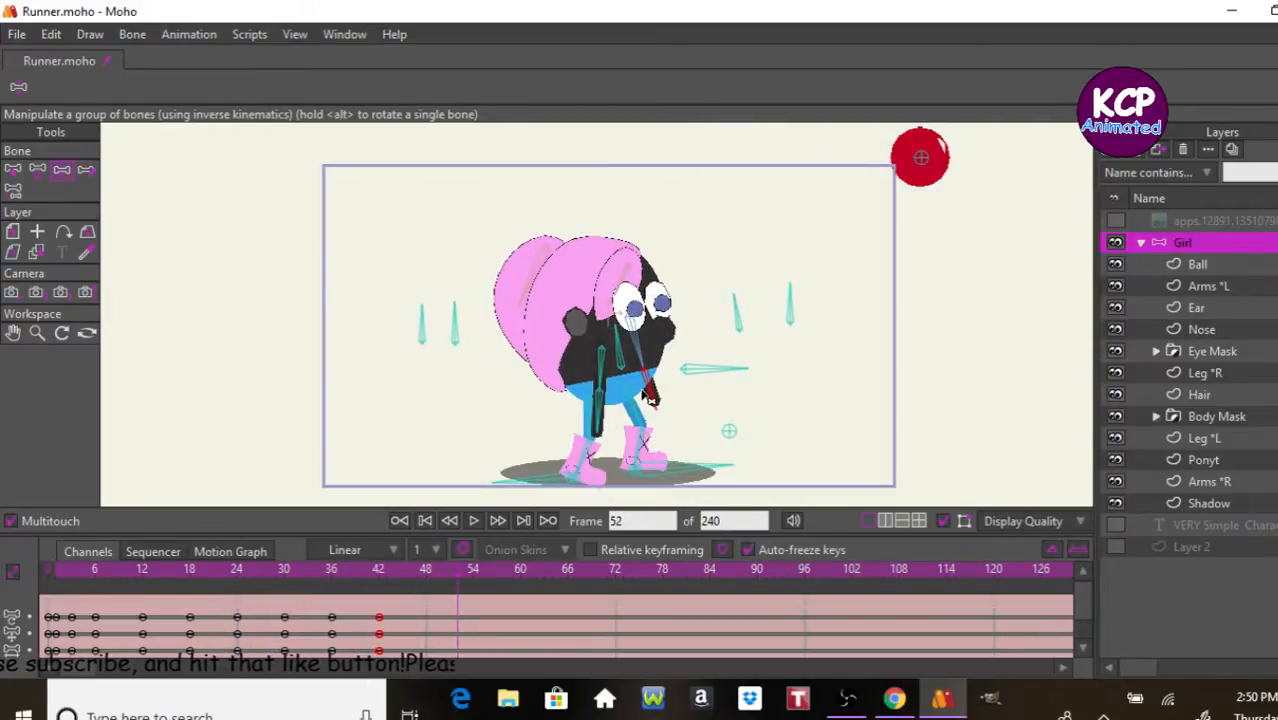
{"action": "key", "text": "Left"}
{"action": "key", "text": "Left"}
{"action": "key", "text": "Left"}
{"action": "key", "text": "Left"}
{"action": "key", "text": "Left"}
{"action": "key", "text": "Left"}
{"action": "key", "text": "Left"}
{"action": "key", "text": "Left"}
{"action": "key", "text": "Left"}
{"action": "key", "text": "Left"}
{"action": "key", "text": "Left"}
{"action": "key", "text": "Left"}
{"action": "key", "text": "Left"}
{"action": "key", "text": "Right"}
{"action": "key", "text": "Right"}
{"action": "key", "text": "Right"}
{"action": "key", "text": "Right"}
{"action": "key", "text": "Right"}
{"action": "key", "text": "Right"}
{"action": "key", "text": "Right"}
{"action": "key", "text": "Right"}
{"action": "key", "text": "Right"}
{"action": "key", "text": "Right"}
{"action": "key", "text": "Right"}
{"action": "key", "text": "Right"}
{"action": "key", "text": "Right"}
{"action": "key", "text": "Right"}
{"action": "key", "text": "Right"}
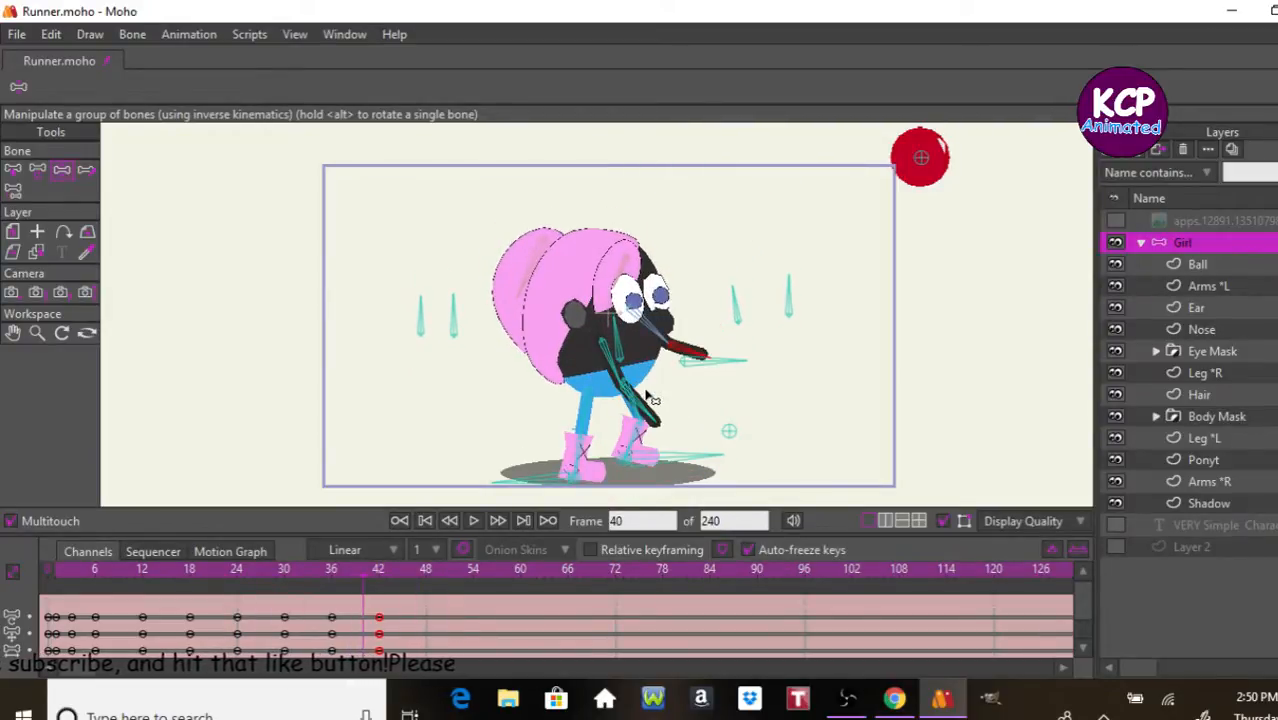
Step: At frame 30, tilt the two control bones behind the girl and adjust the one in front to sway the hair and ponytail
{"action": "left_click", "coordinate": [374, 572]}
{"action": "left_click_drag", "start_coordinate": [357, 589], "coordinate": [285, 608]}
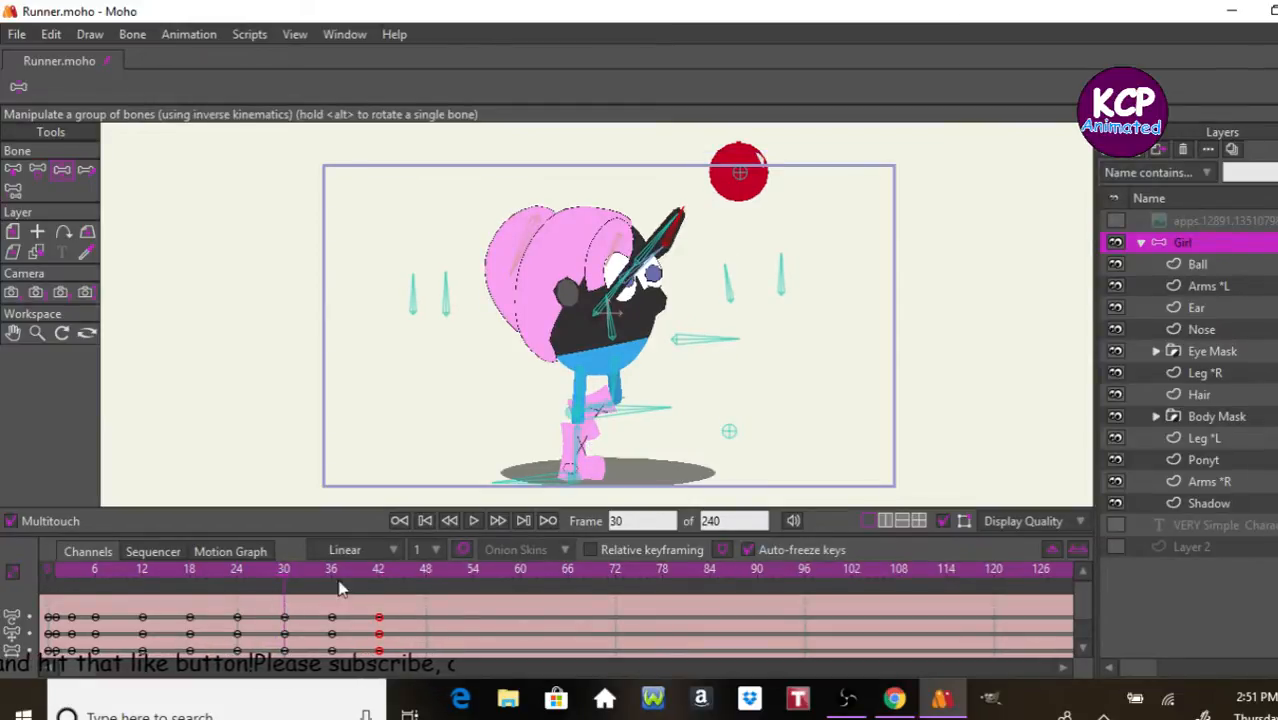
{"action": "left_click", "coordinate": [61, 170]}
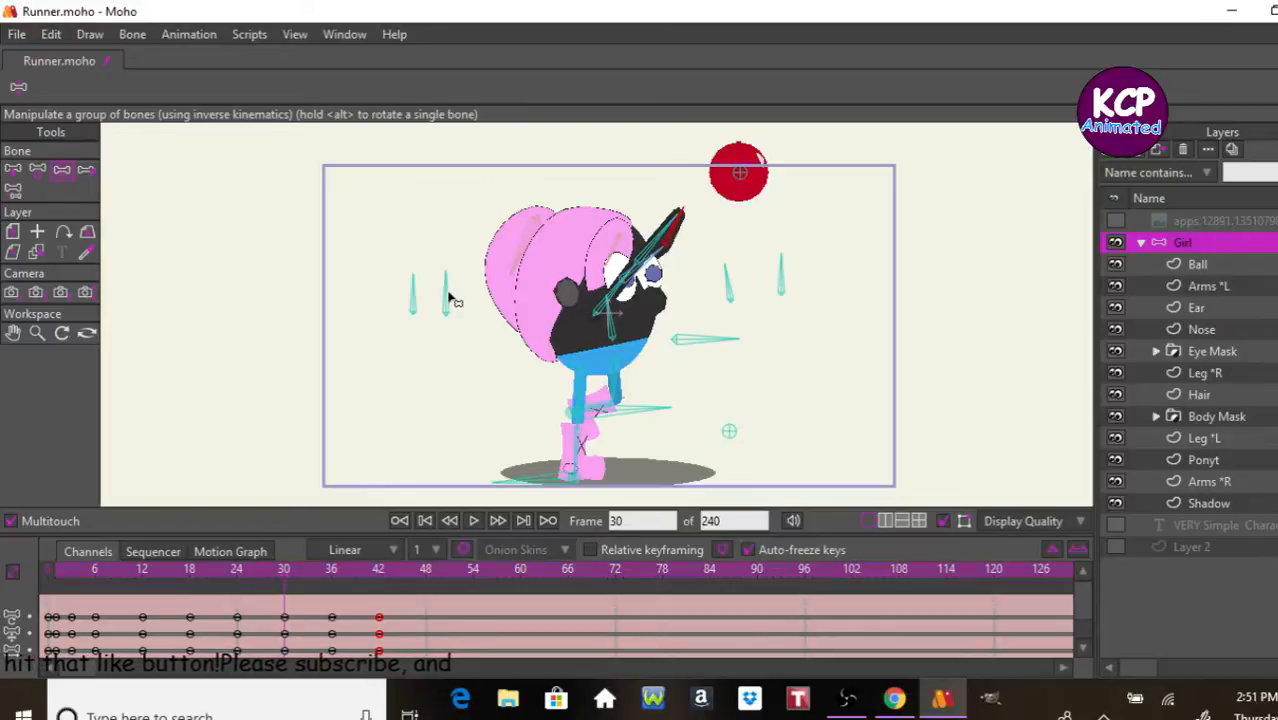
{"action": "left_click_drag", "start_coordinate": [450, 296], "coordinate": [406, 302]}
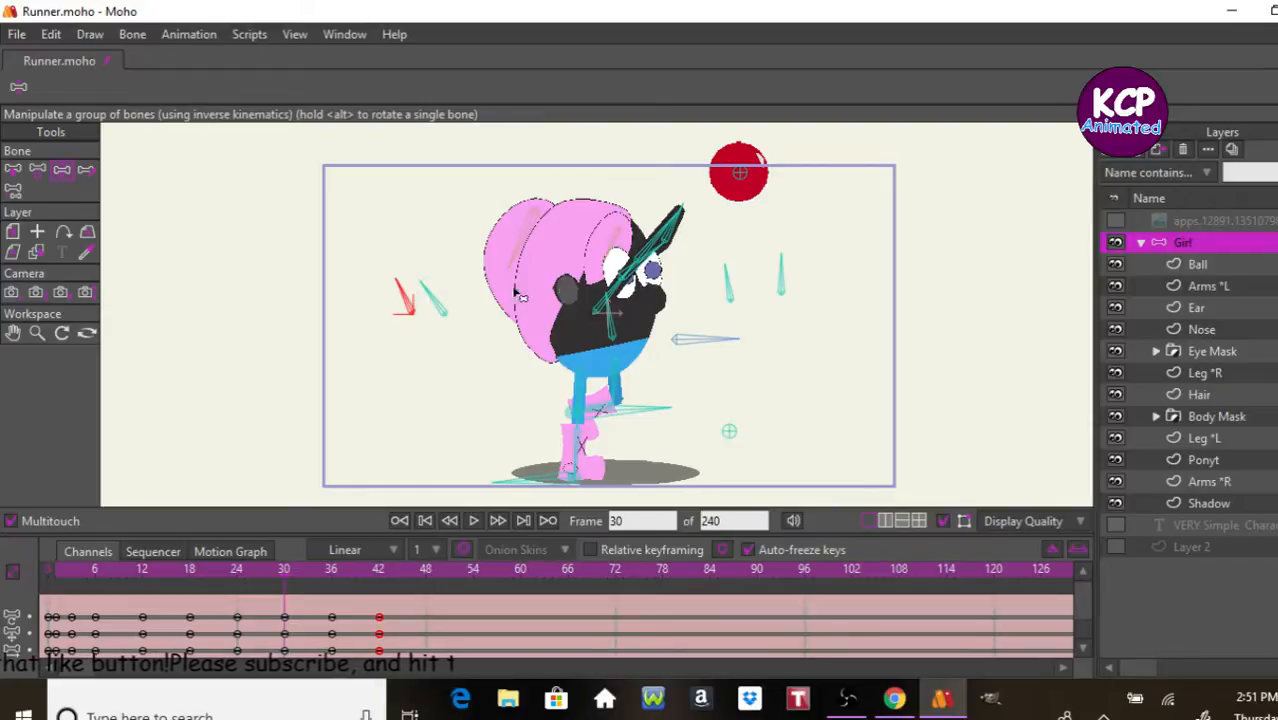
{"action": "left_click_drag", "start_coordinate": [728, 287], "coordinate": [731, 292]}
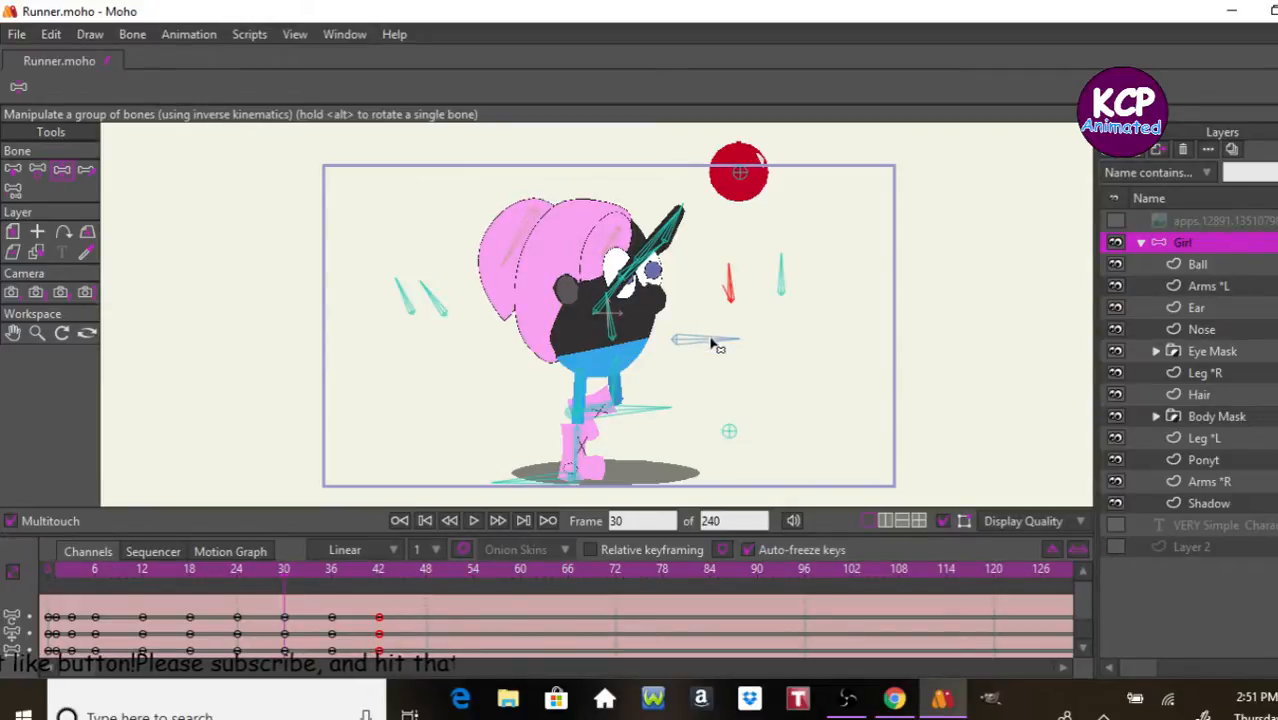
Step: Play back the ball toss animation to review the timing and poses
{"action": "key", "text": "space"}
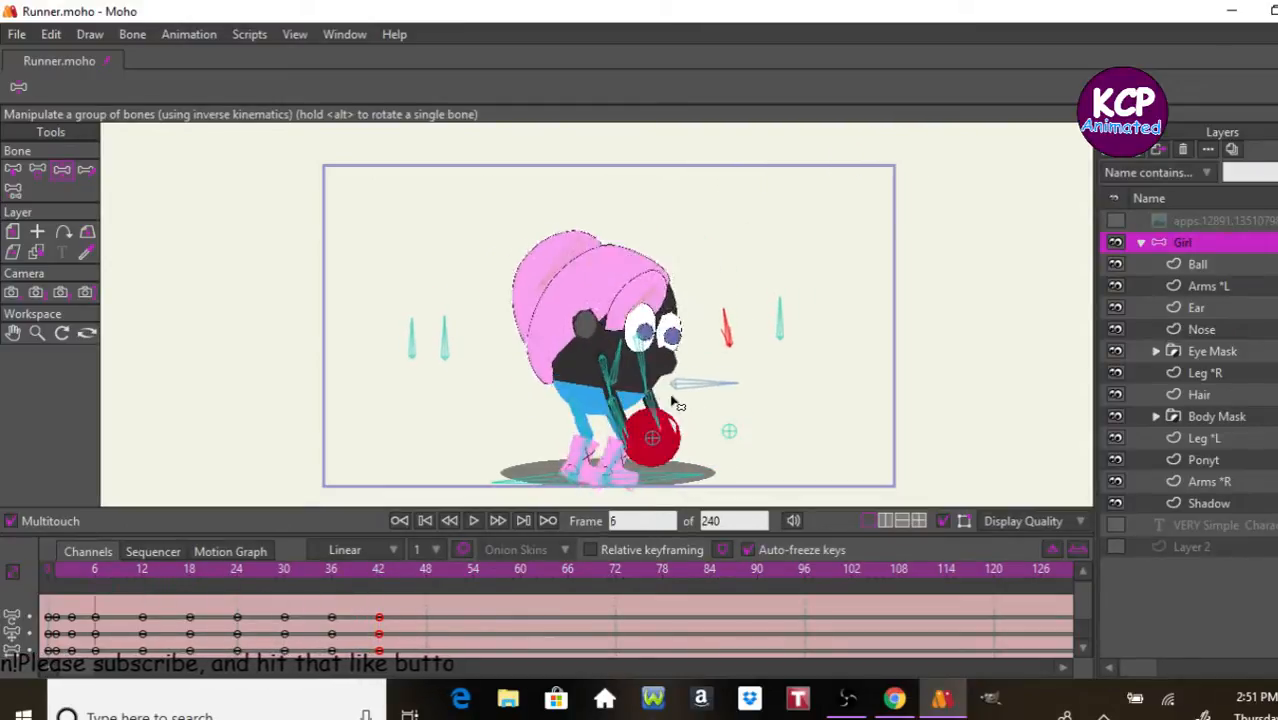
{"action": "key", "text": "space"}
{"action": "key", "text": "space"}
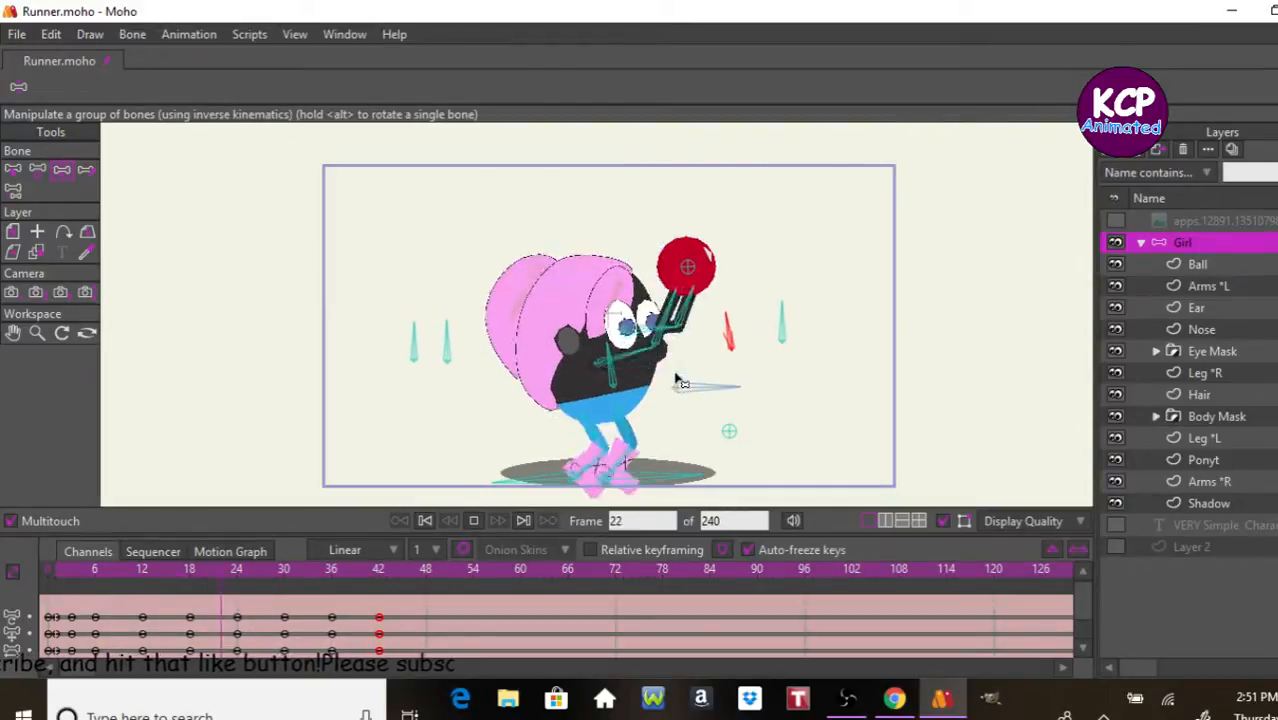
Step: Stop the ball toss playback, switch to Notepad and open the recent Overview file to review the planned character actions
{"action": "key", "text": "space"}
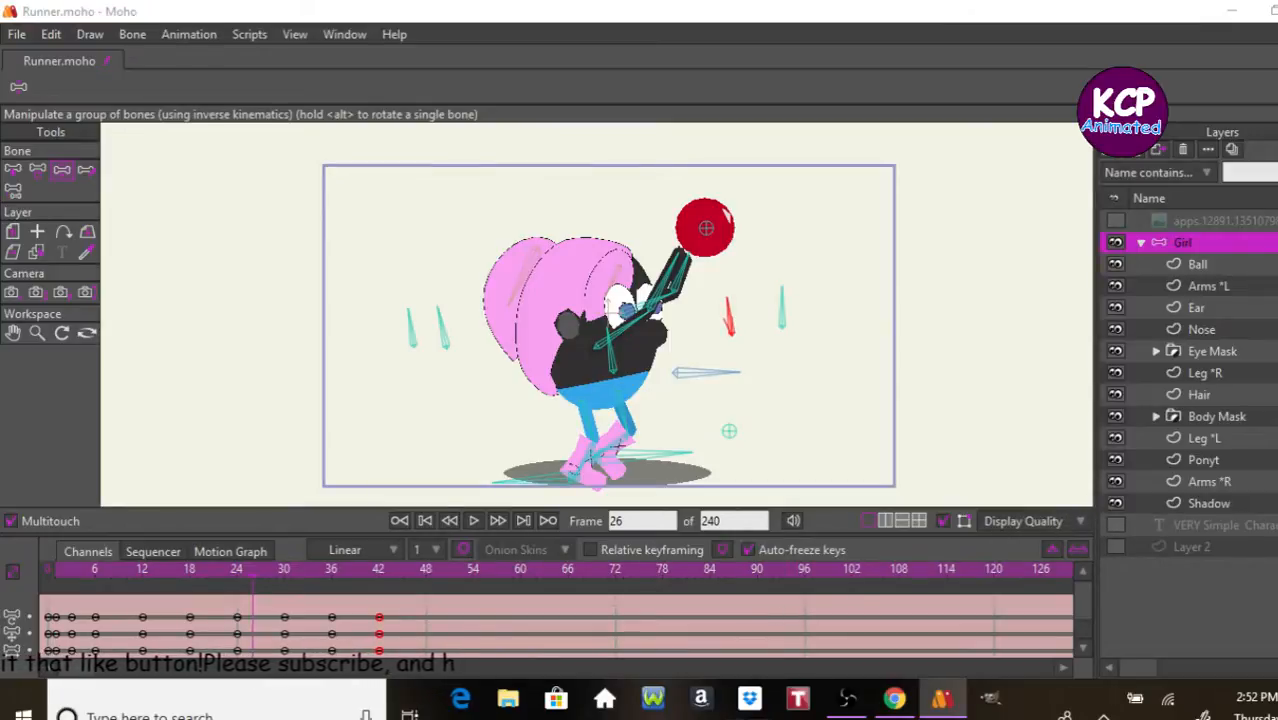
{"action": "left_click", "coordinate": [749, 698]}
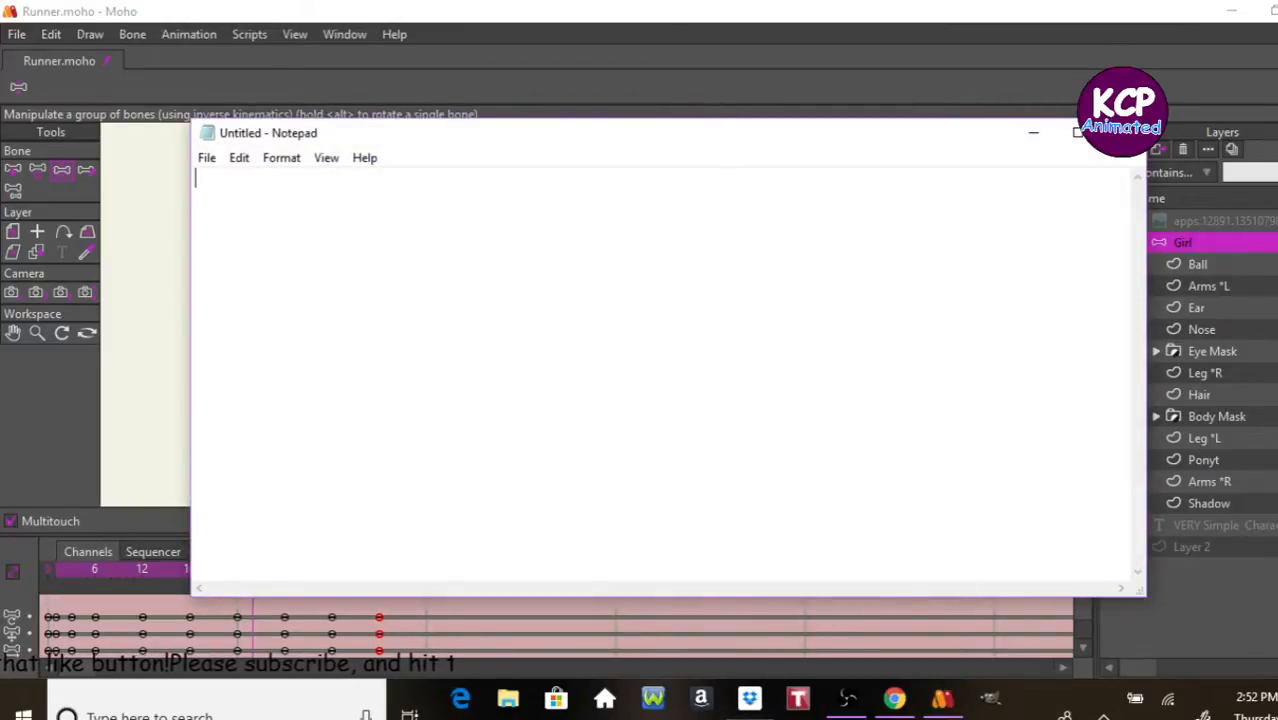
{"action": "mouse_move", "coordinate": [752, 717]}
{"action": "right_click", "coordinate": [757, 695]}
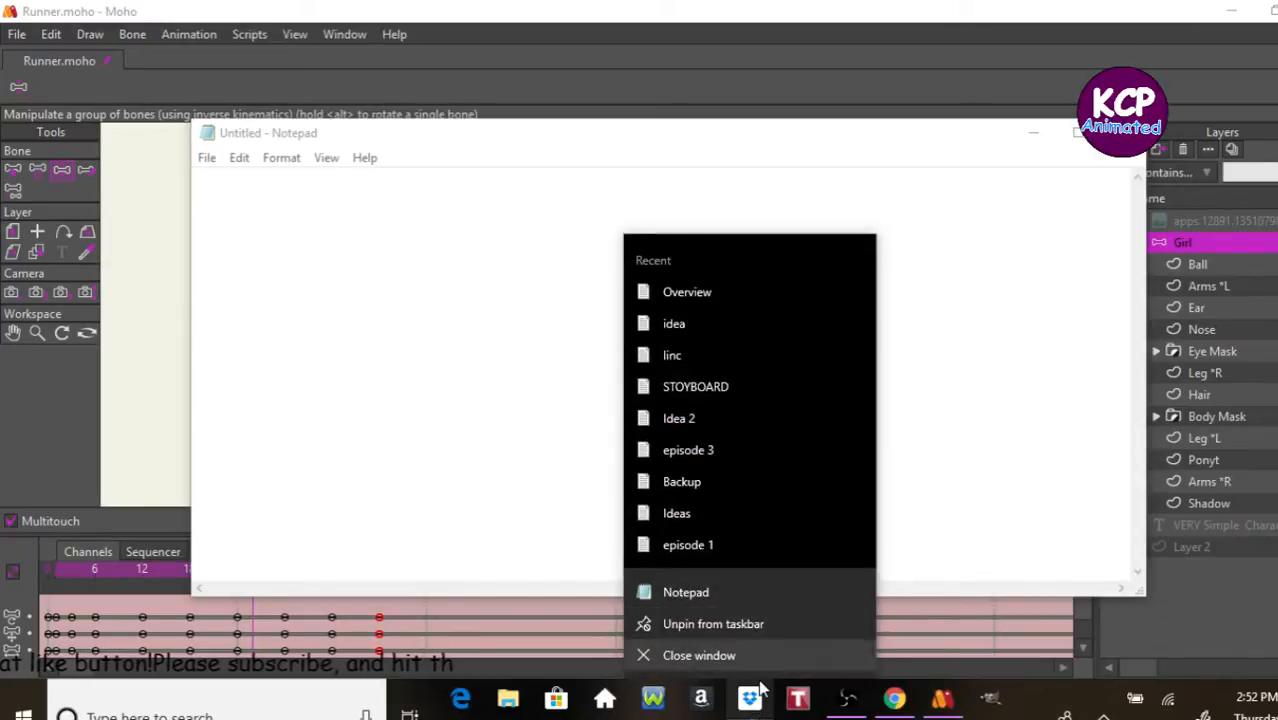
{"action": "left_click", "coordinate": [687, 291]}
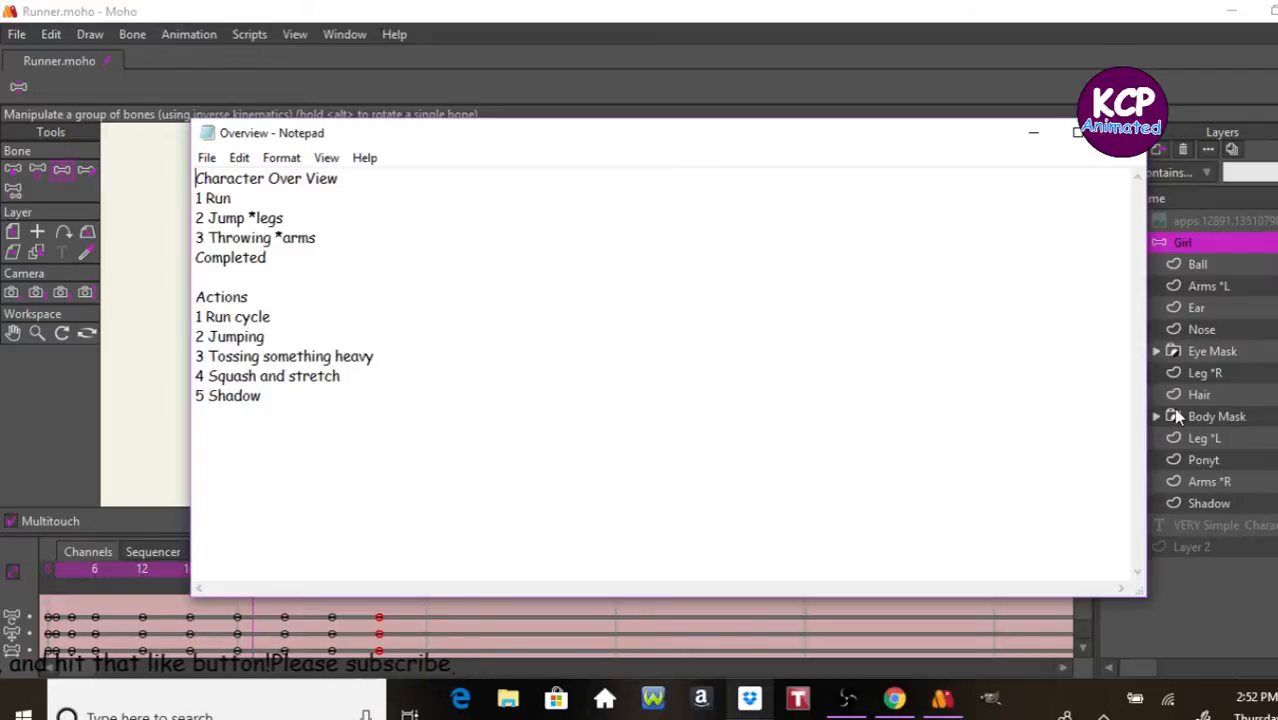
Step: Replace the Overview note with a blank Notepad document and switch to the Open Broadcaster Software window
{"action": "key", "text": "ctrl+n"}
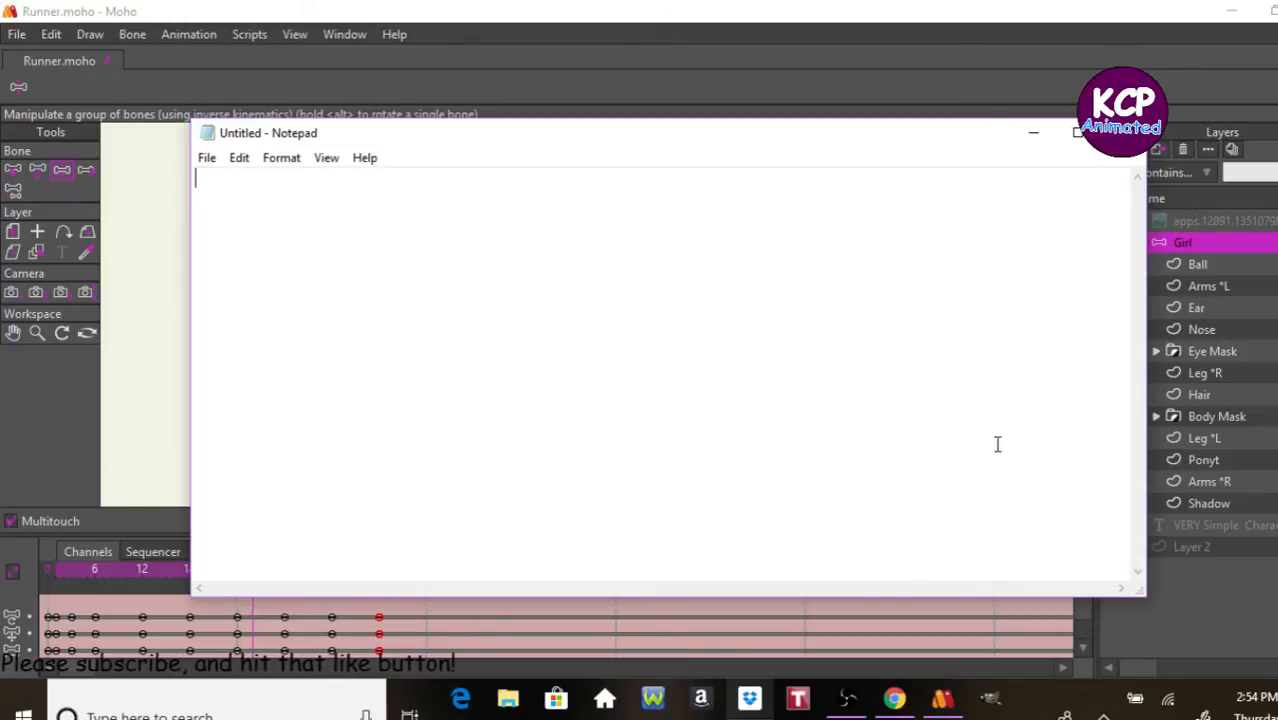
{"action": "left_click", "coordinate": [848, 700]}
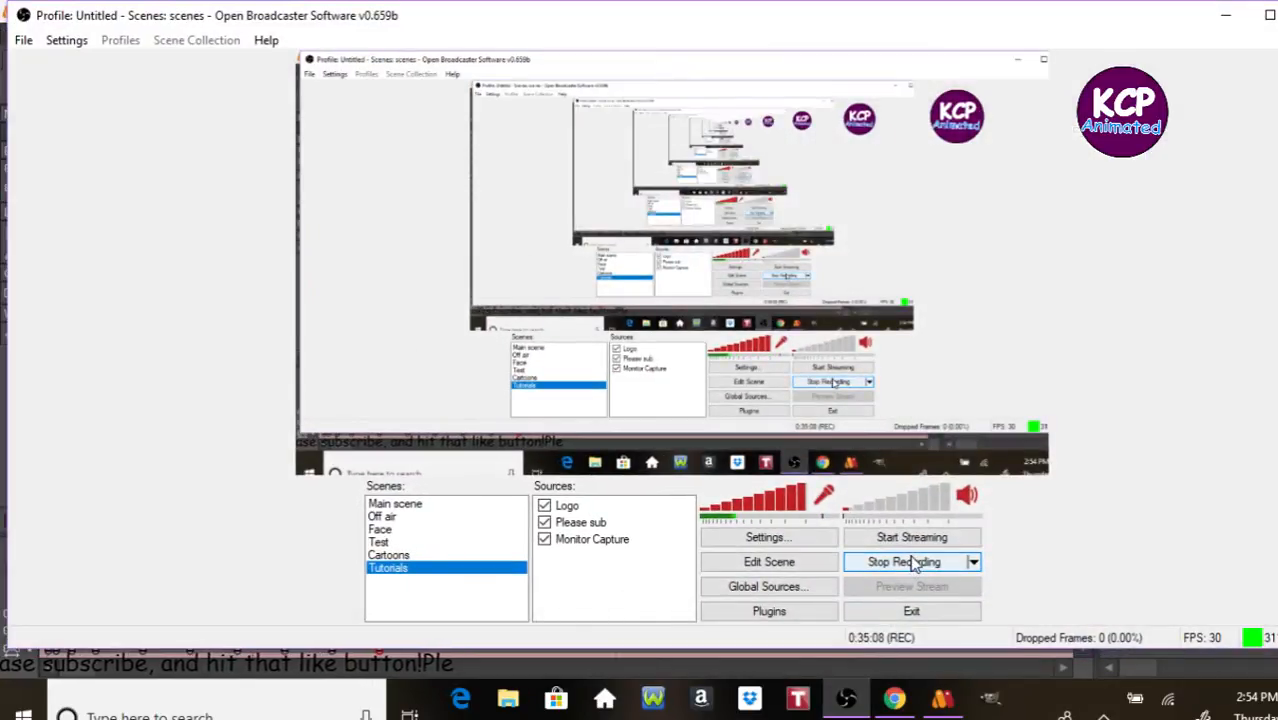